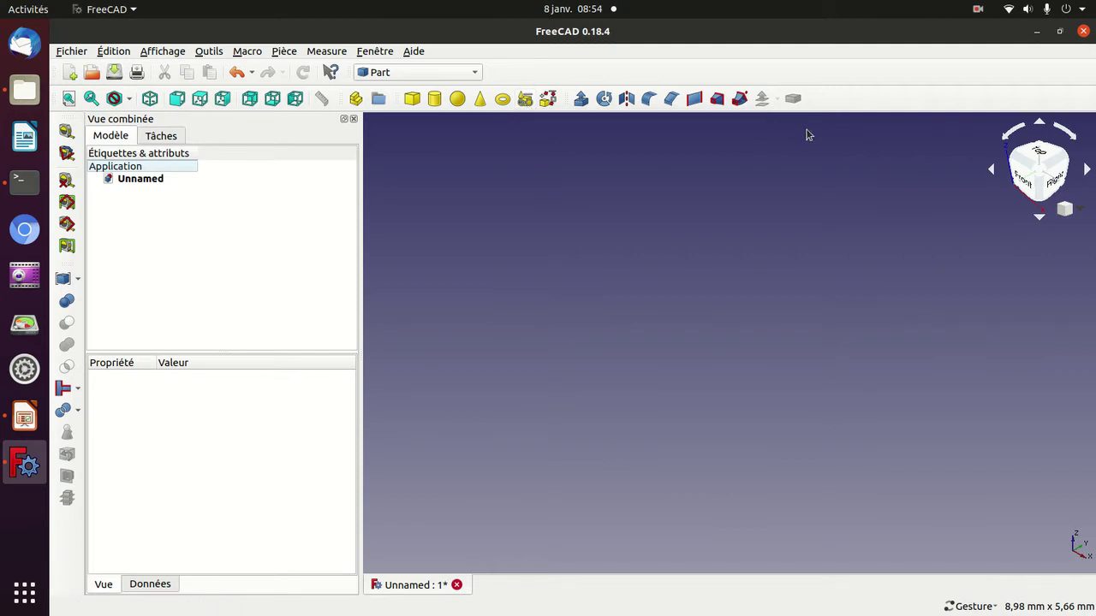
# Create a 10 mm × 10 mm plane with Part Primitives, then close the panel.
pyautogui.click(977, 9)
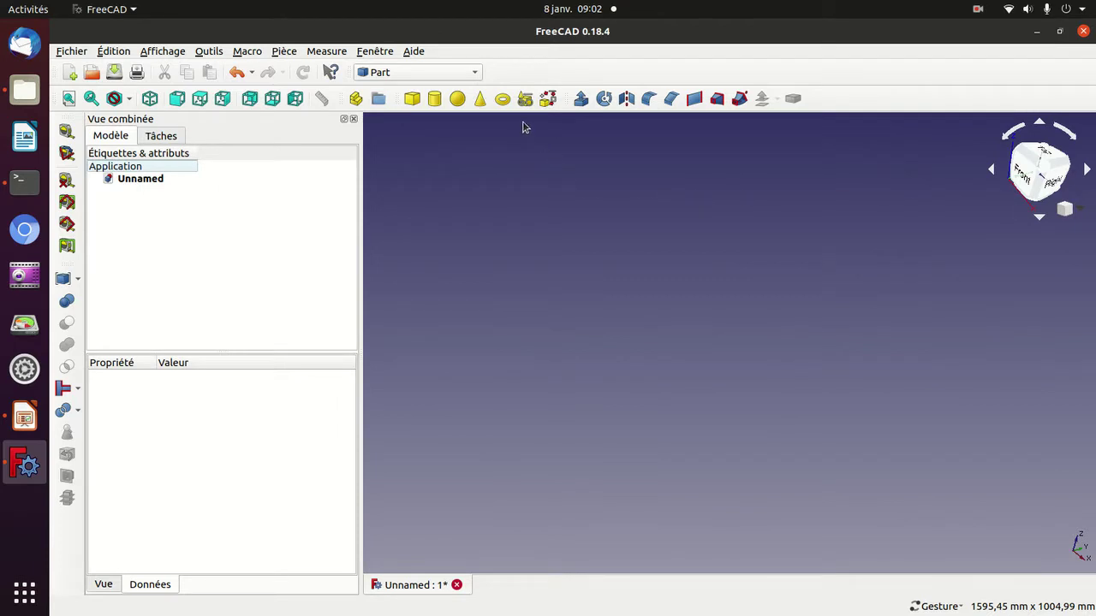
pyautogui.click(526, 101)
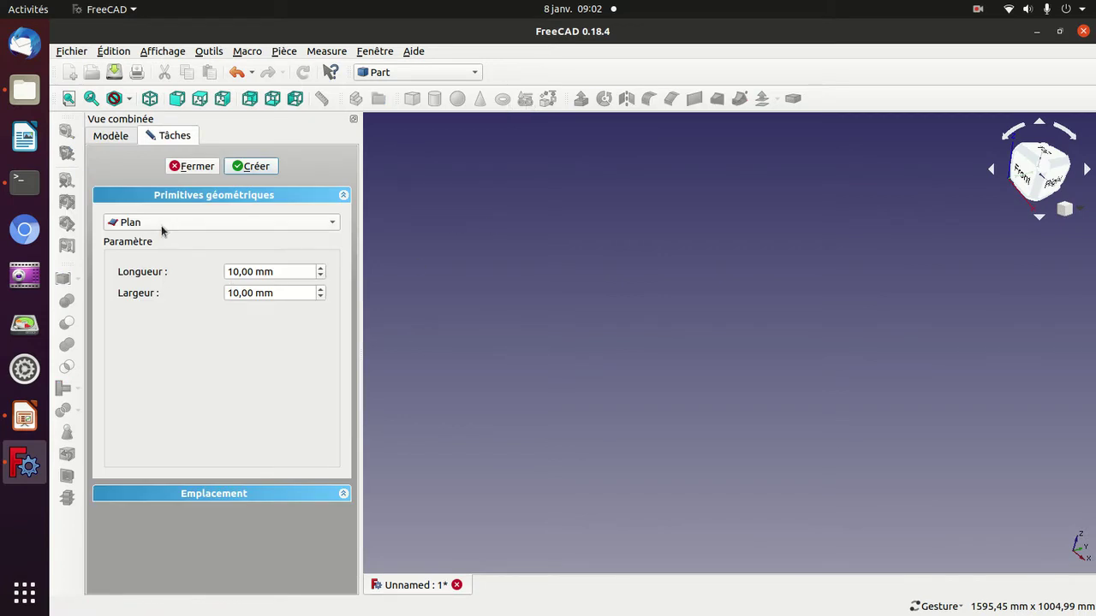
pyautogui.click(245, 168)
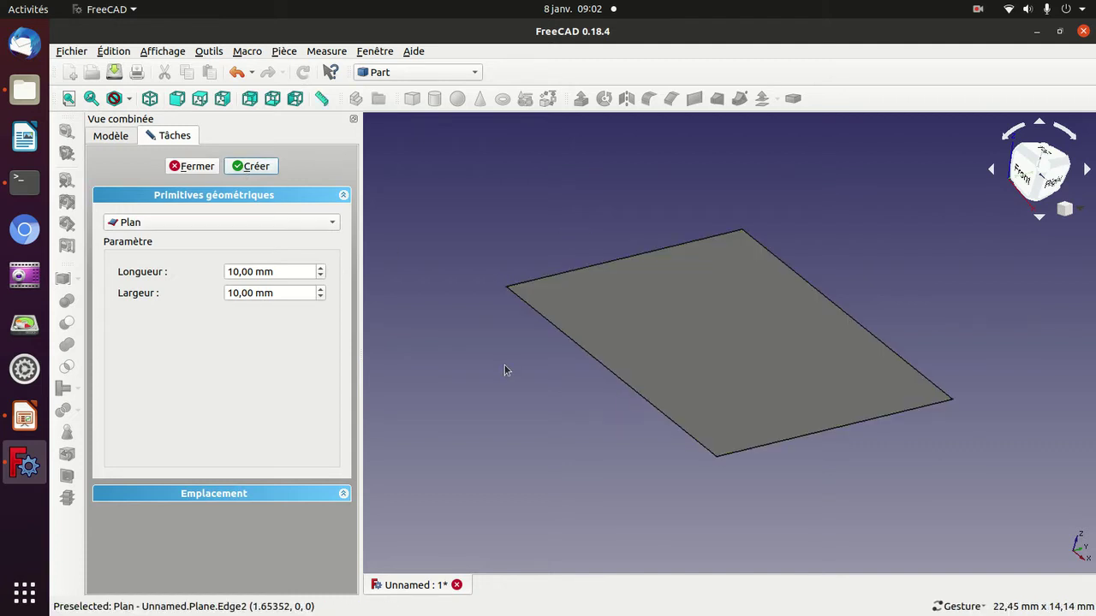
pyautogui.moveTo(506, 372)
pyautogui.mouseDown()
pyautogui.moveTo(647, 332)
pyautogui.moveTo(529, 364)
pyautogui.moveTo(508, 386)
pyautogui.moveTo(536, 393)
pyautogui.moveTo(619, 352)
pyautogui.moveTo(523, 366)
pyautogui.mouseUp()
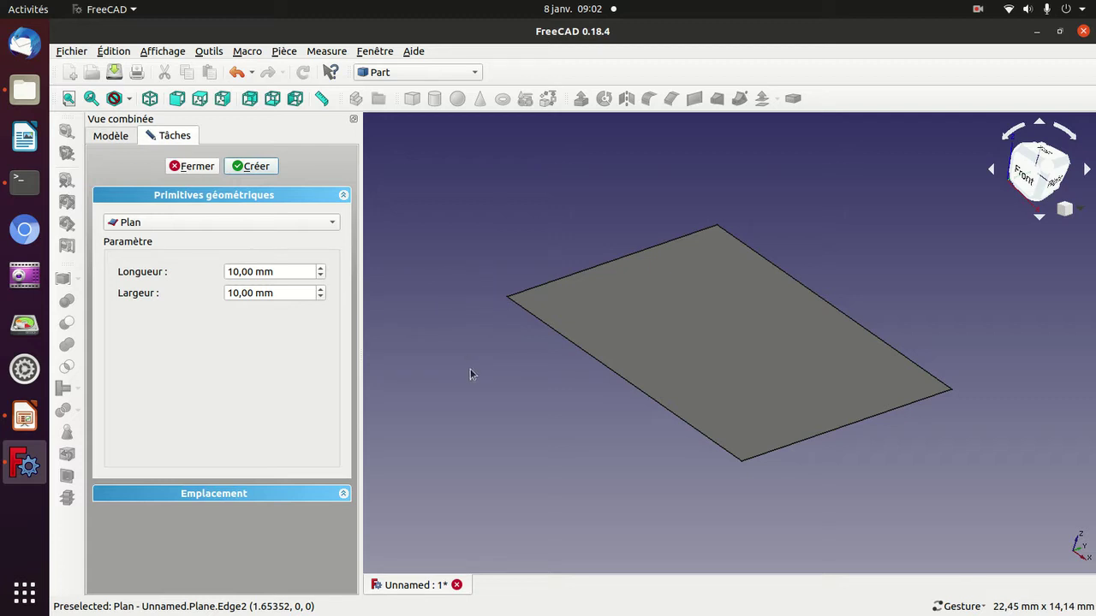
pyautogui.moveTo(469, 369)
pyautogui.mouseDown()
pyautogui.moveTo(677, 334)
pyautogui.moveTo(599, 420)
pyautogui.moveTo(519, 405)
pyautogui.moveTo(386, 338)
pyautogui.mouseUp()
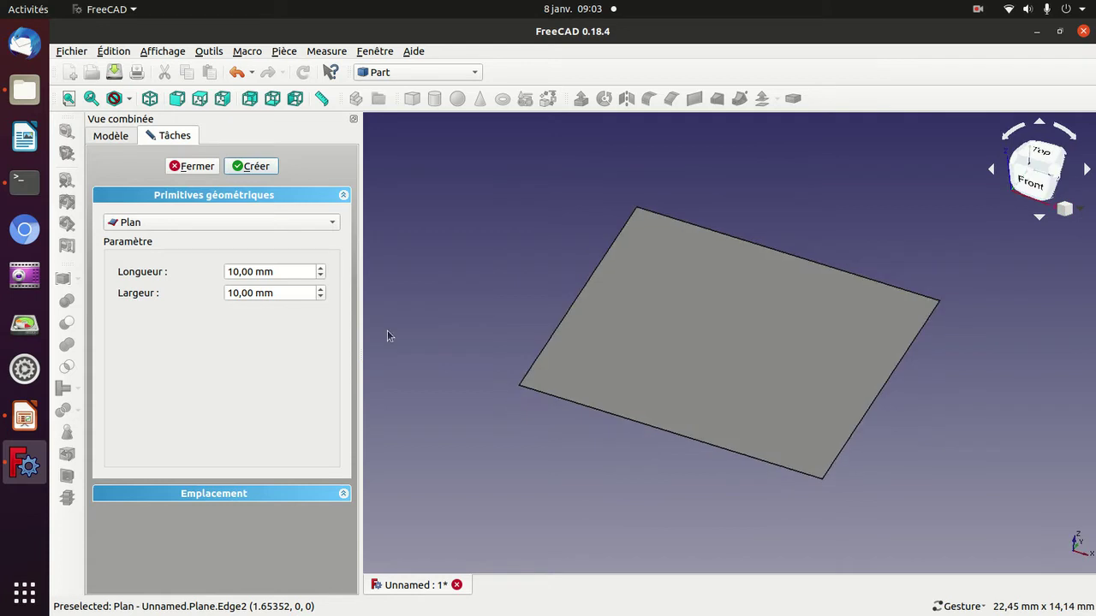
pyautogui.click(191, 167)
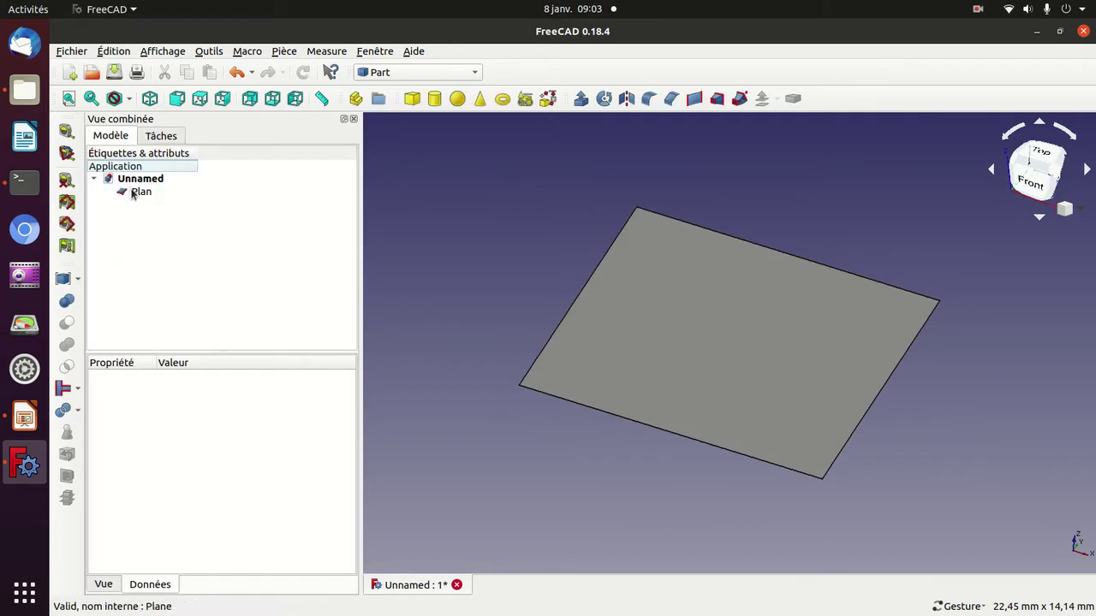
# Rotate the Plan plane by 30° with the Transform tool, checking the standard views.
pyautogui.doubleClick(132, 193)
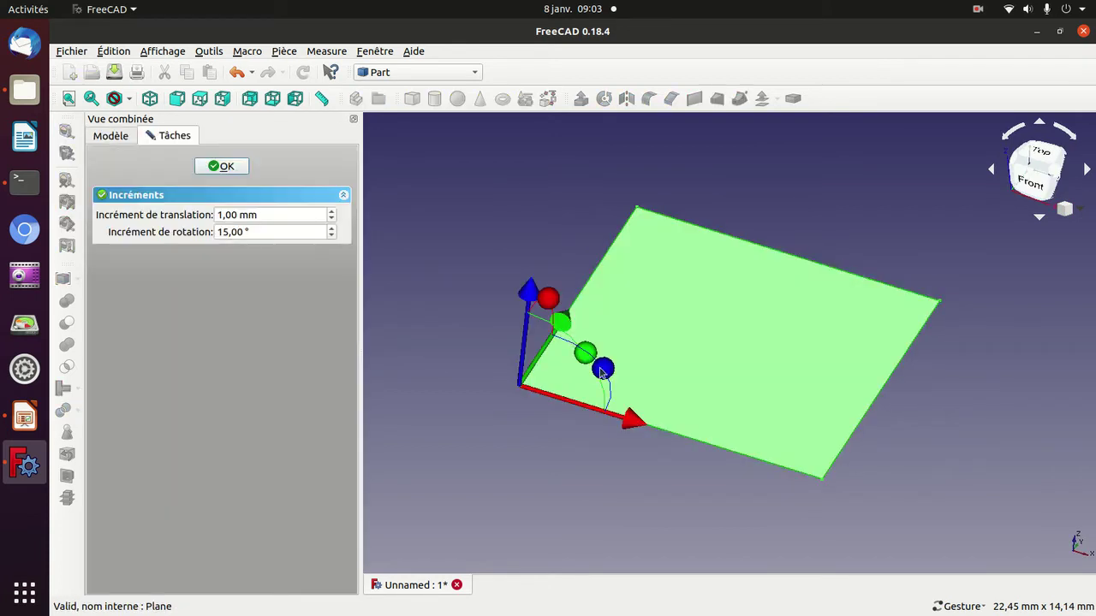
pyautogui.moveTo(610, 374)
pyautogui.mouseDown()
pyautogui.moveTo(528, 328)
pyautogui.moveTo(596, 335)
pyautogui.moveTo(608, 385)
pyautogui.moveTo(548, 325)
pyautogui.mouseUp()
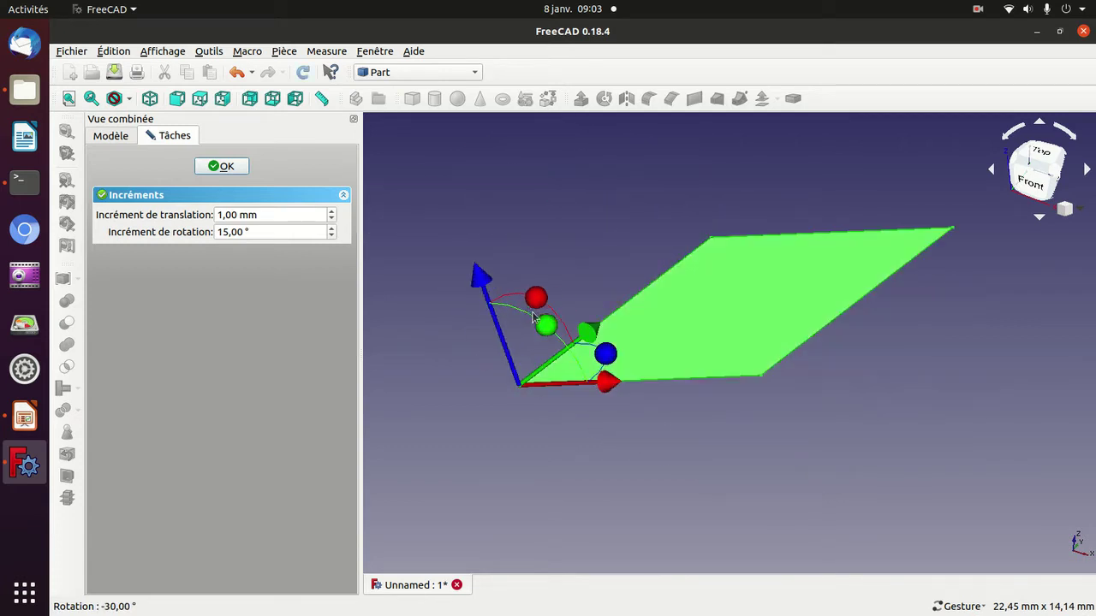
pyautogui.click(594, 462)
pyautogui.press('0')
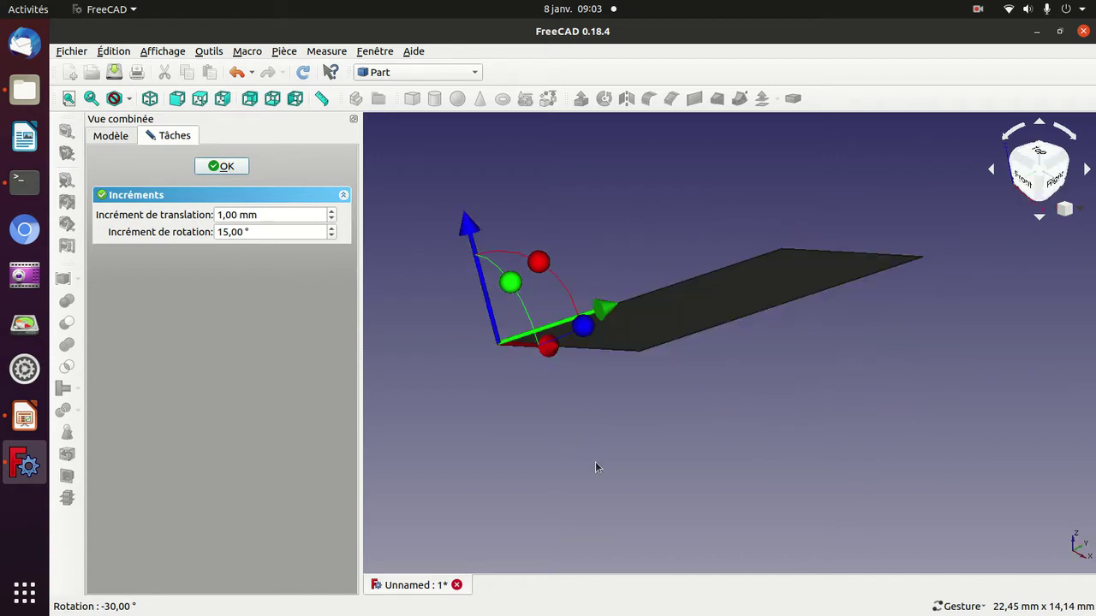
pyautogui.press('1')
pyautogui.press('2')
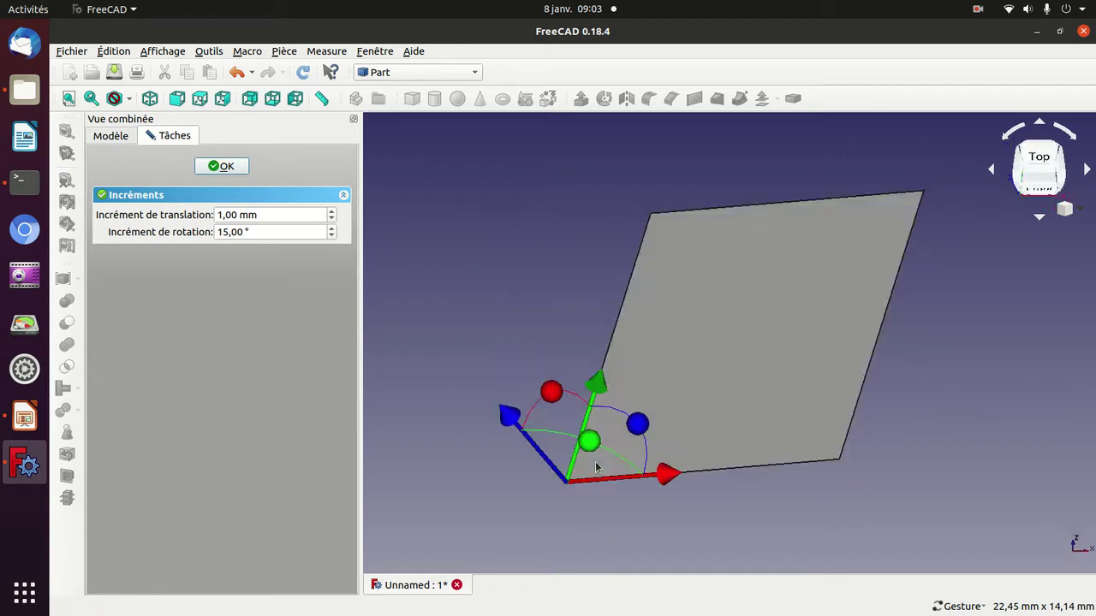
pyautogui.press('3')
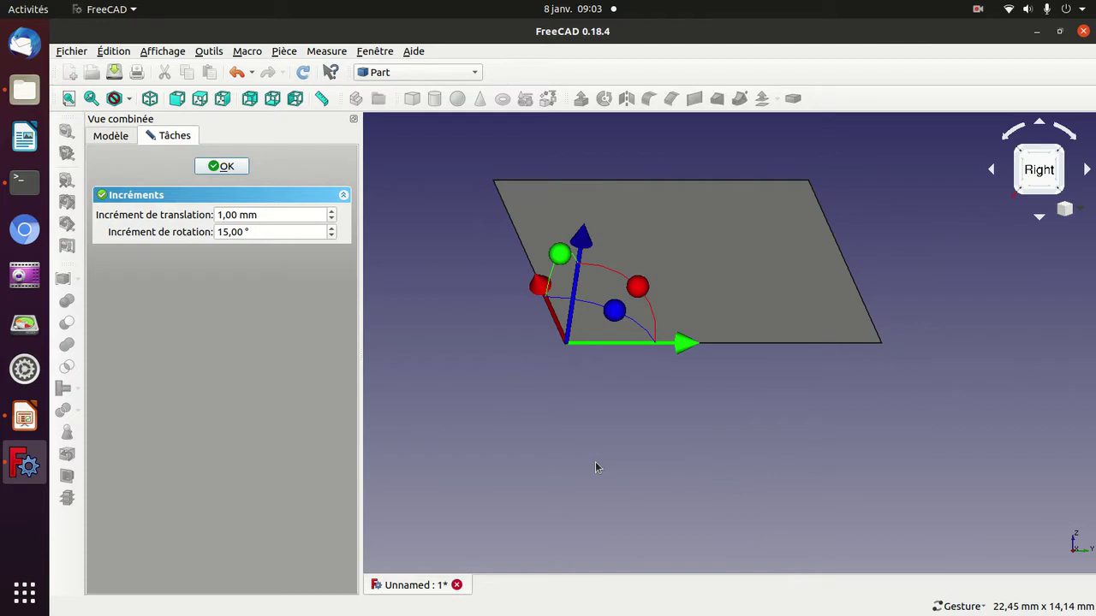
pyautogui.press('0')
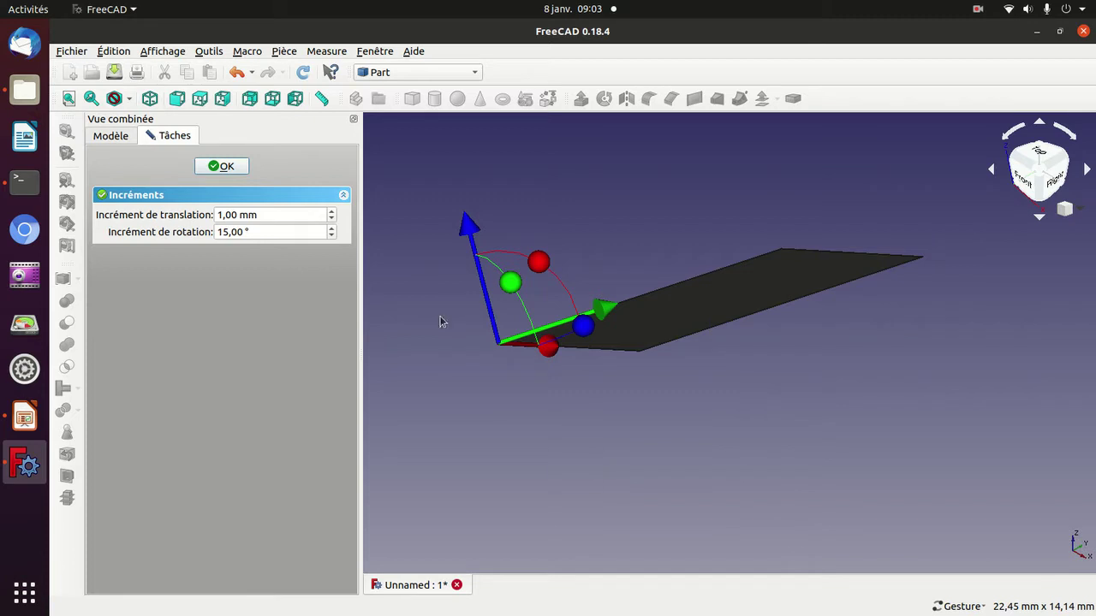
pyautogui.click(214, 167)
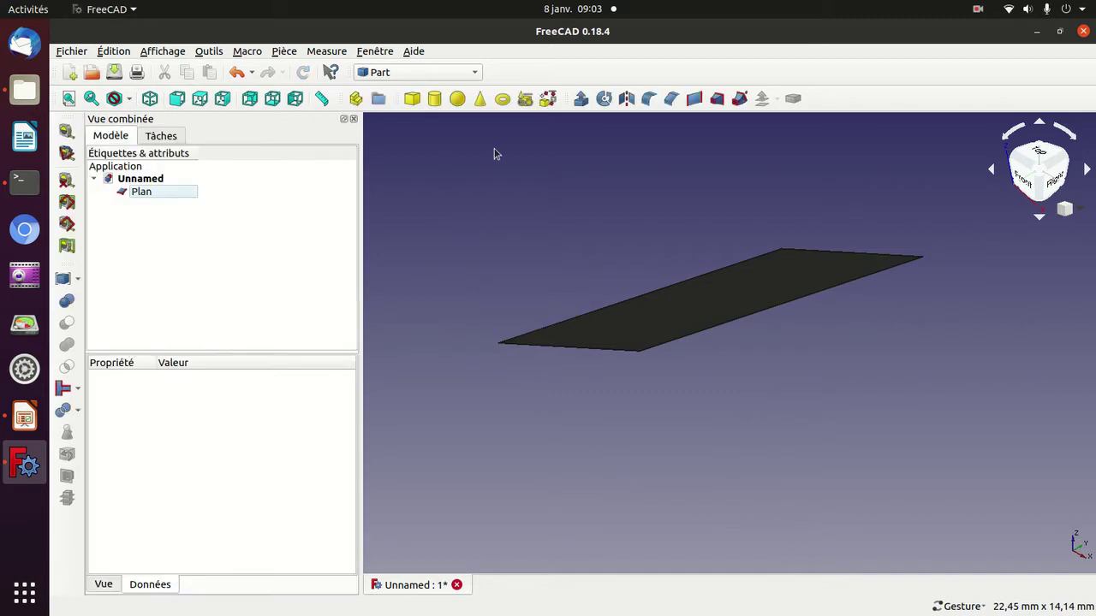
# Create a 17 mm by 10 mm plane in the Primitives dialog.
pyautogui.click(524, 99)
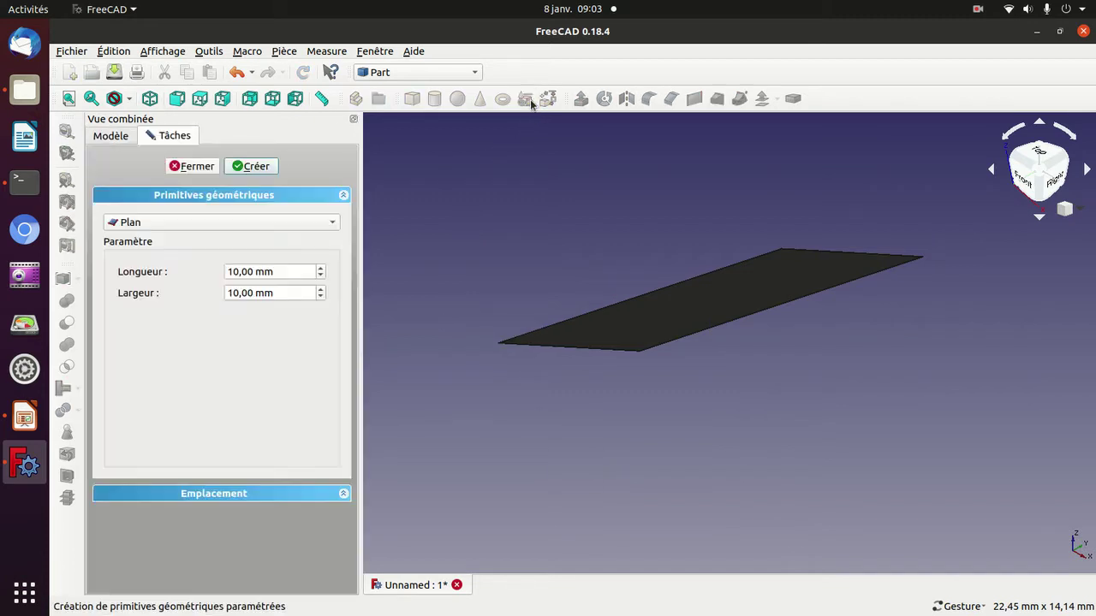
pyautogui.click(246, 272)
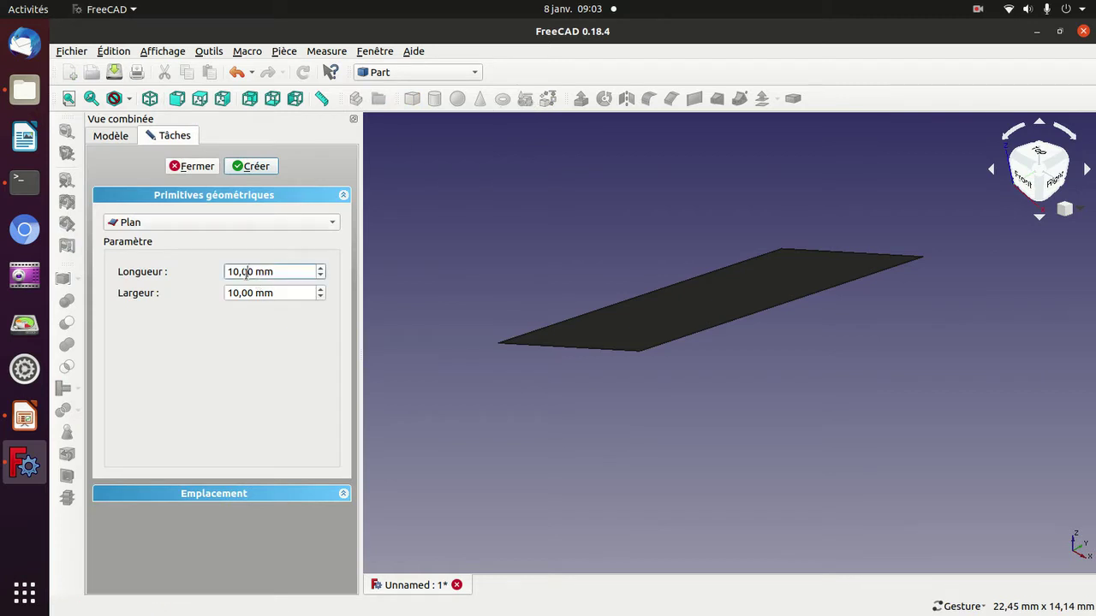
pyautogui.scroll(1, 248, 274)
pyautogui.write('17')
pyautogui.press('Return')
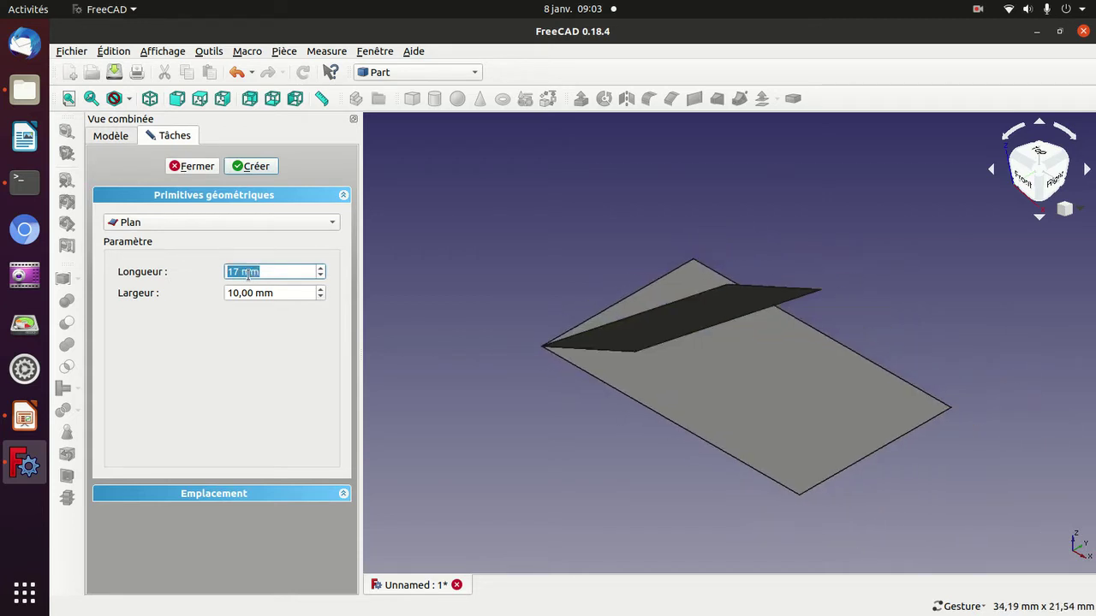
# Create further planes with widths 18 and 26 mm and lengths 24 and 30 mm.
pyautogui.click(253, 293)
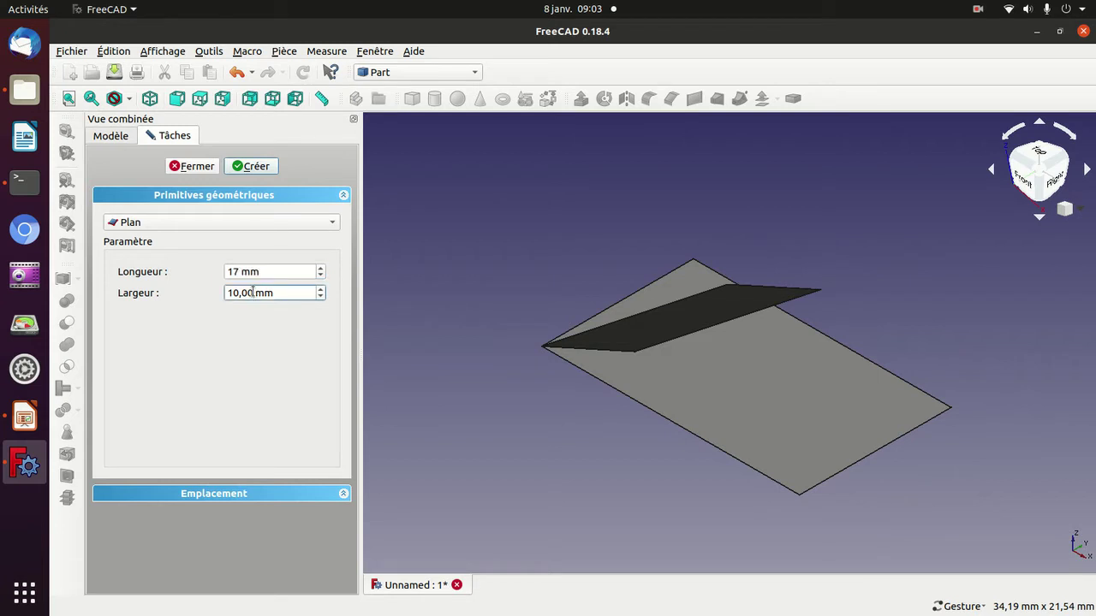
pyautogui.scroll(8, 253, 293)
pyautogui.click(276, 274)
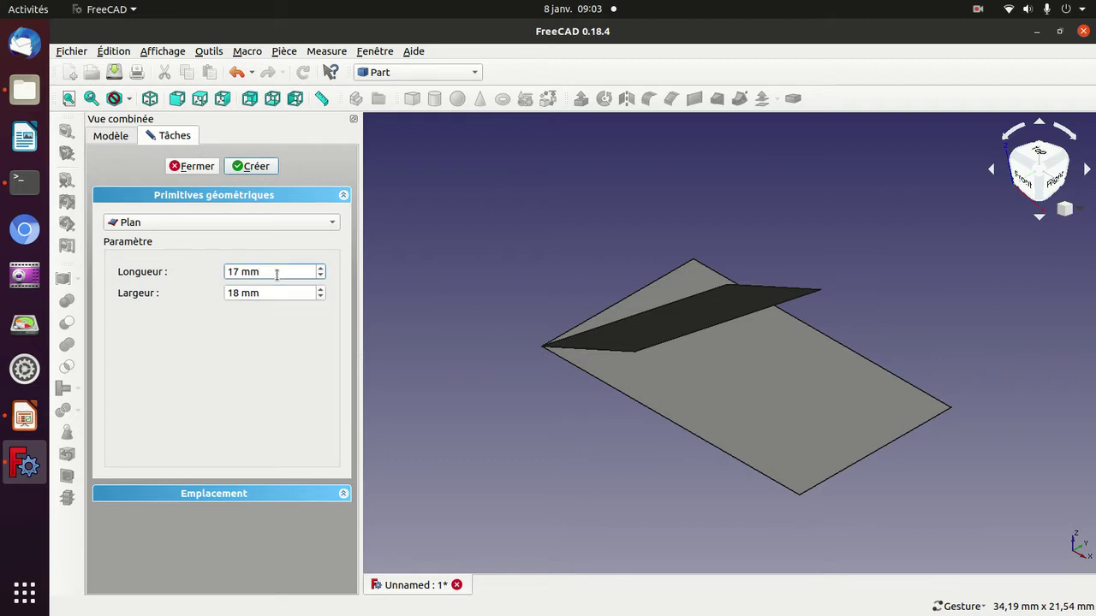
pyautogui.scroll(2, 276, 274)
pyautogui.scroll(2, 277, 273)
pyautogui.scroll(2, 277, 274)
pyautogui.scroll(1, 276, 274)
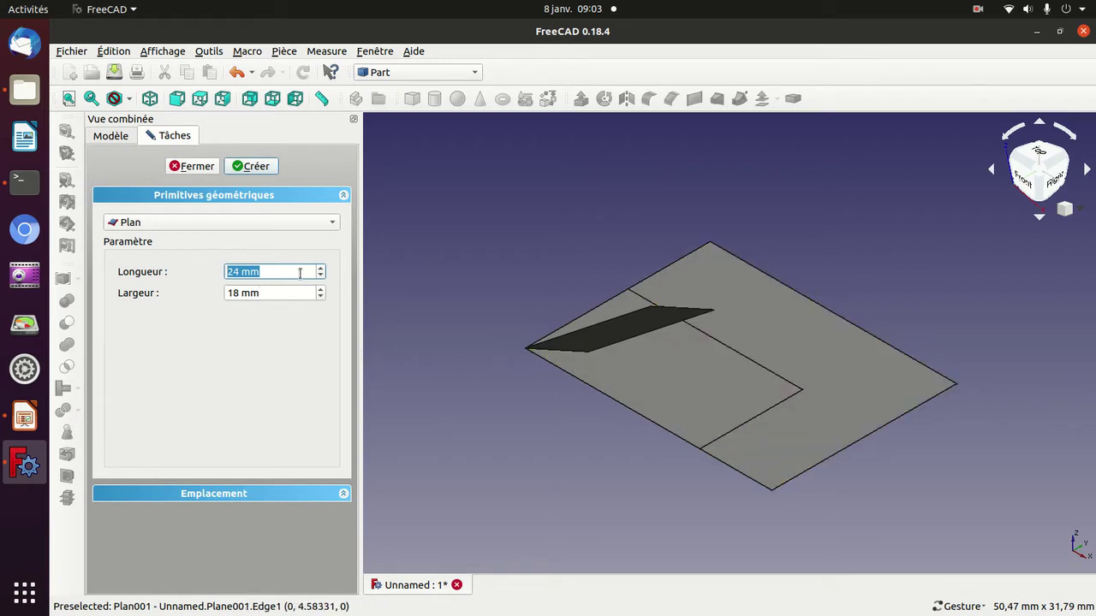
pyautogui.scroll(1, 300, 273)
pyautogui.scroll(1, 300, 273)
pyautogui.scroll(2, 300, 273)
pyautogui.click(288, 296)
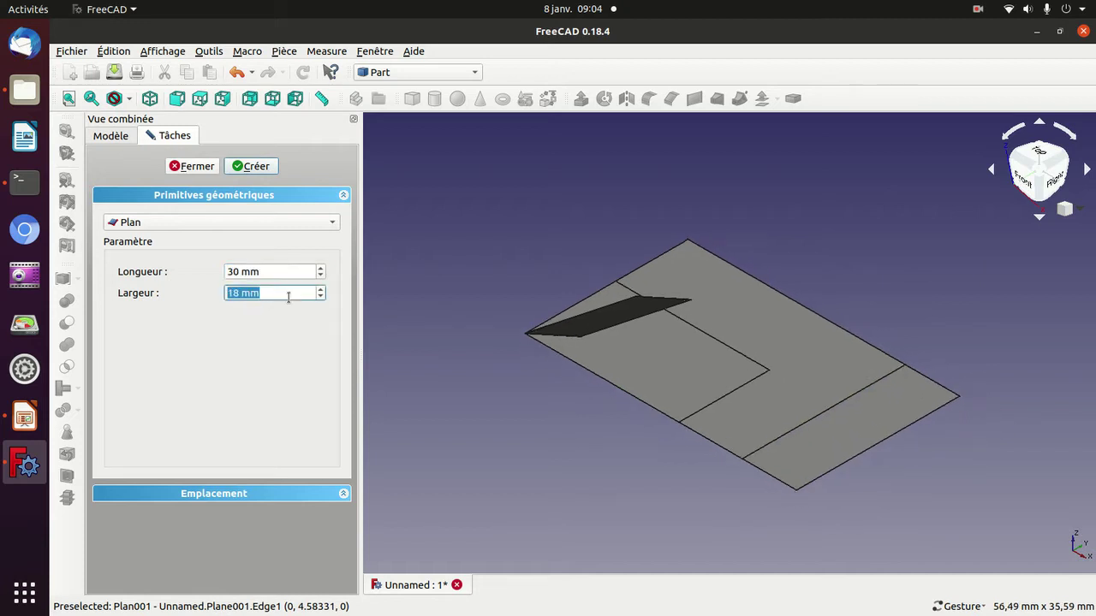
pyautogui.scroll(4, 288, 296)
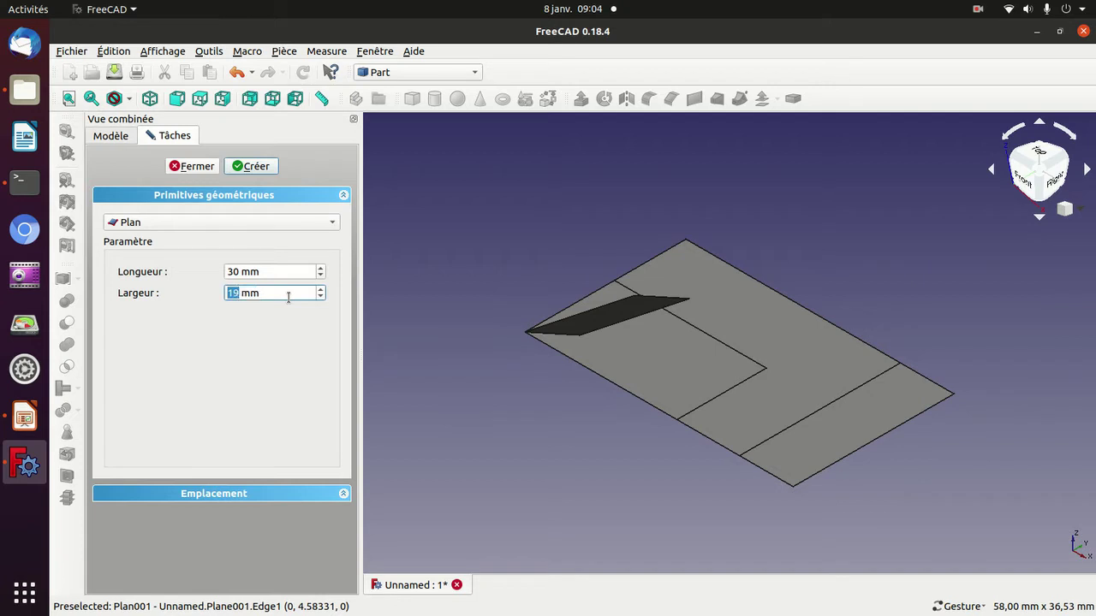
pyautogui.scroll(4, 289, 296)
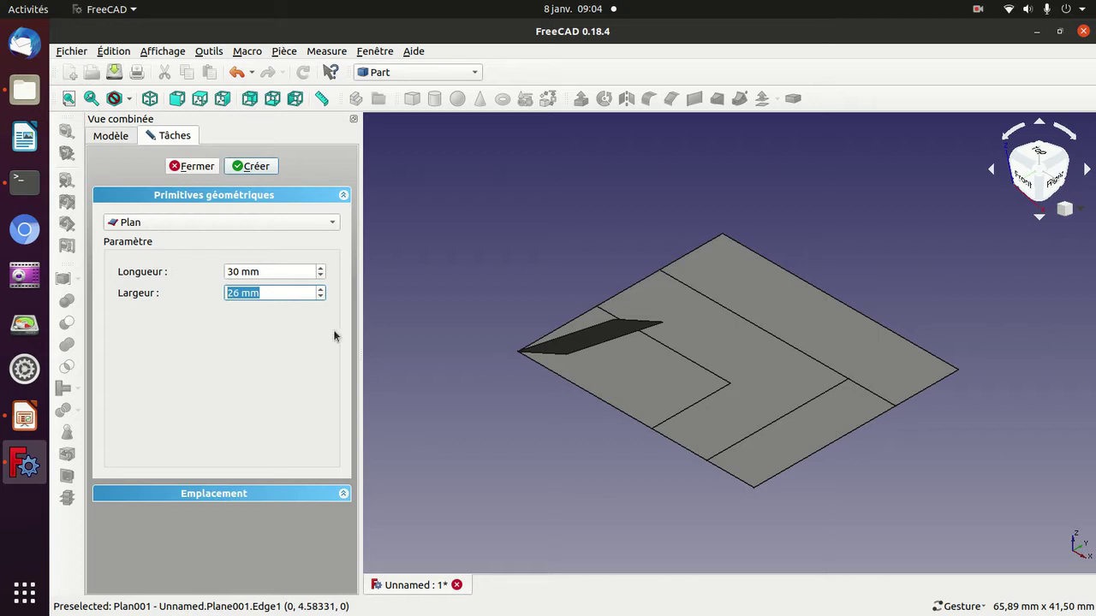
# Close the Primitives panel to list Plan to Plan004, then reopen an empty scene with the dialog.
pyautogui.click(190, 168)
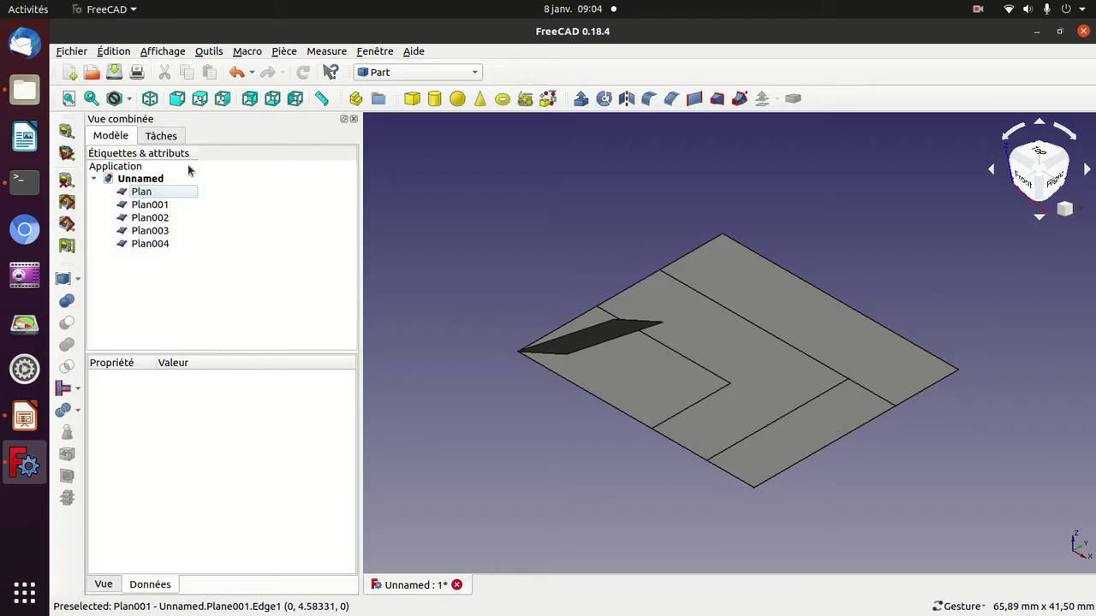
pyautogui.click(978, 9)
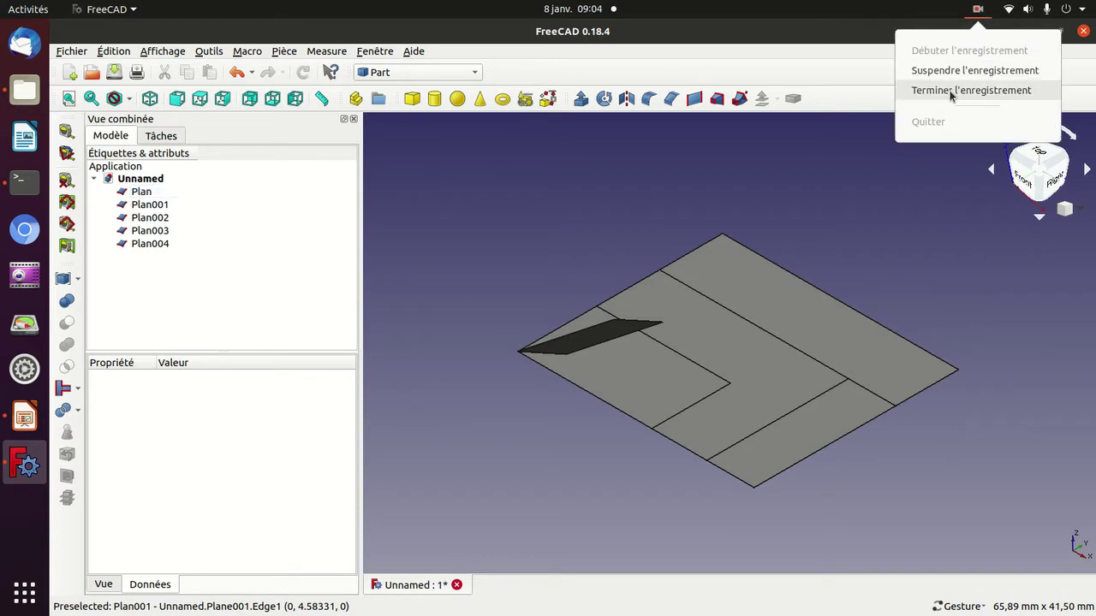
pyautogui.click(951, 88)
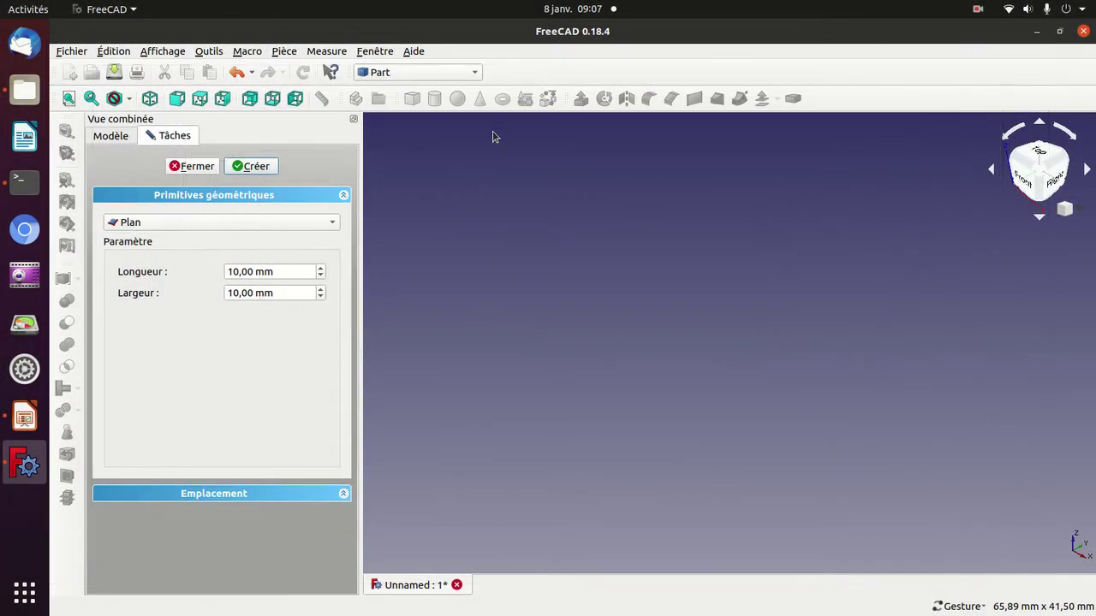
# Switch the primitive type to Boîte and create a 10 mm cube, shown in isometric view.
pyautogui.click(226, 224)
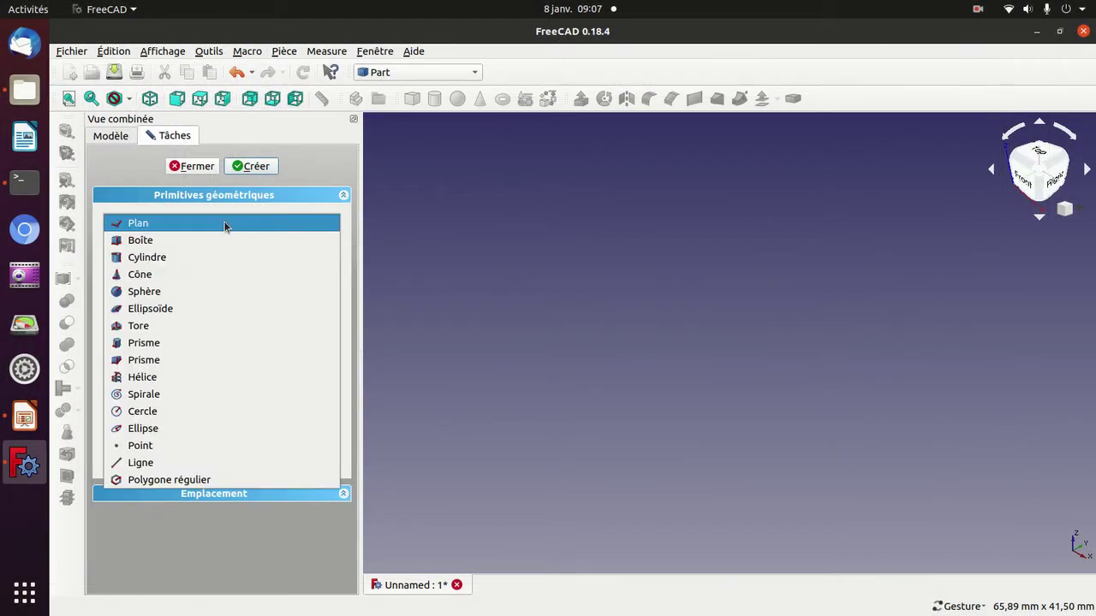
pyautogui.click(219, 240)
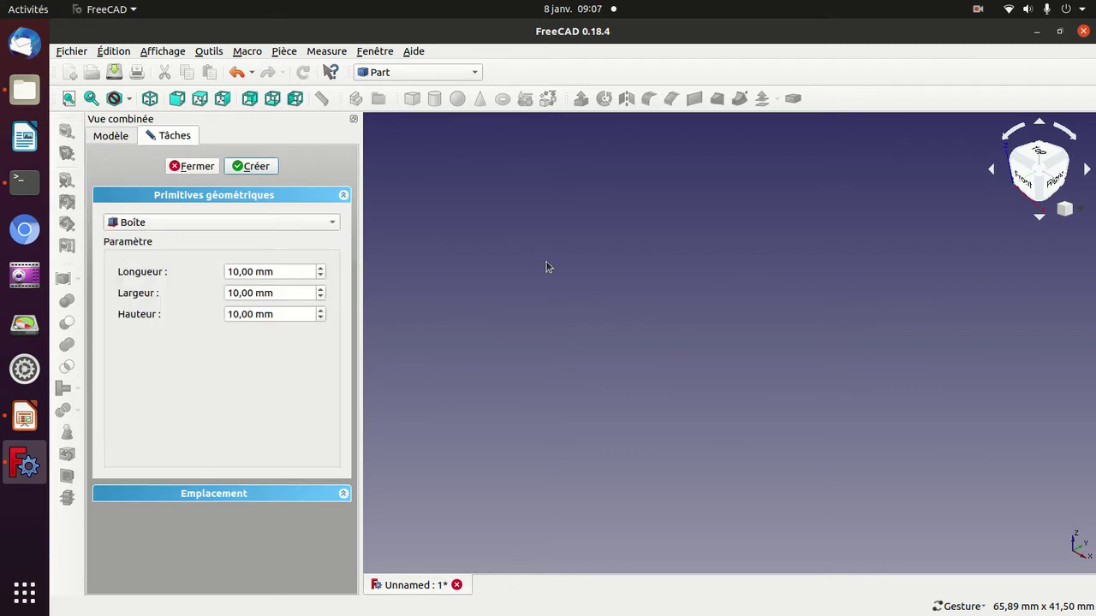
pyautogui.click(251, 166)
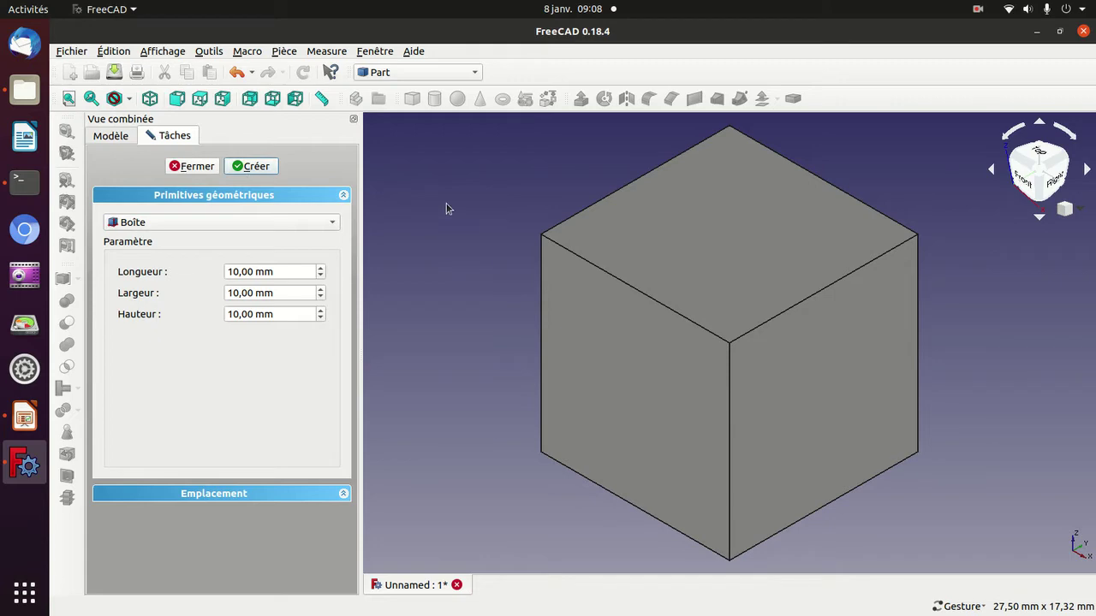
pyautogui.moveTo(448, 210)
pyautogui.mouseDown()
pyautogui.moveTo(536, 253)
pyautogui.moveTo(472, 254)
pyautogui.mouseUp()
pyautogui.press('0')
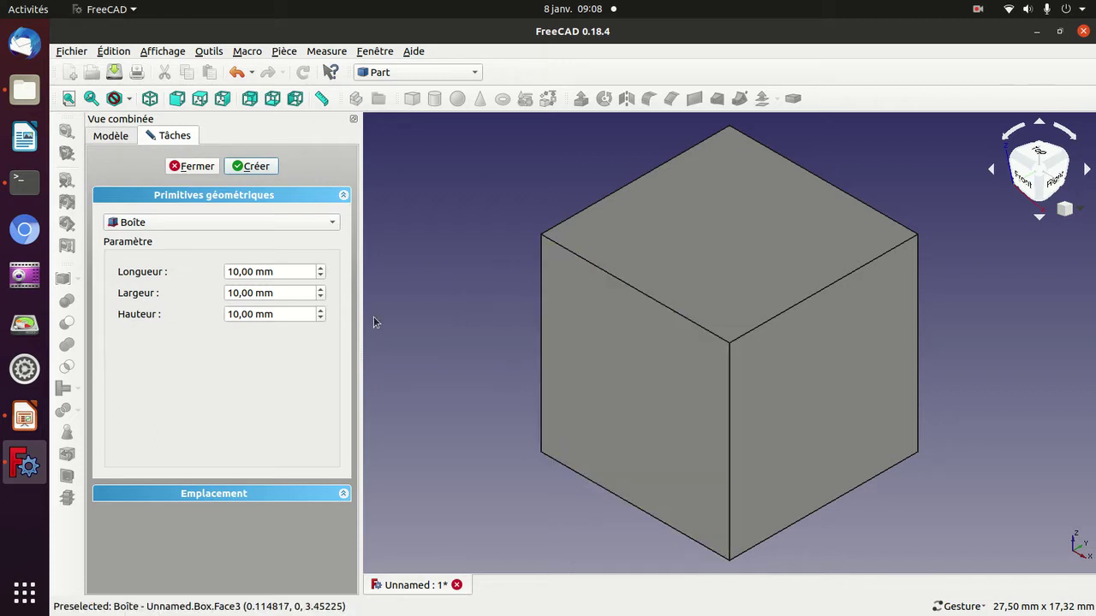
# Create Boîte001 with length 14 mm, width 6 mm and height 15 mm.
pyautogui.click(265, 271)
pyautogui.scroll(2, 264, 271)
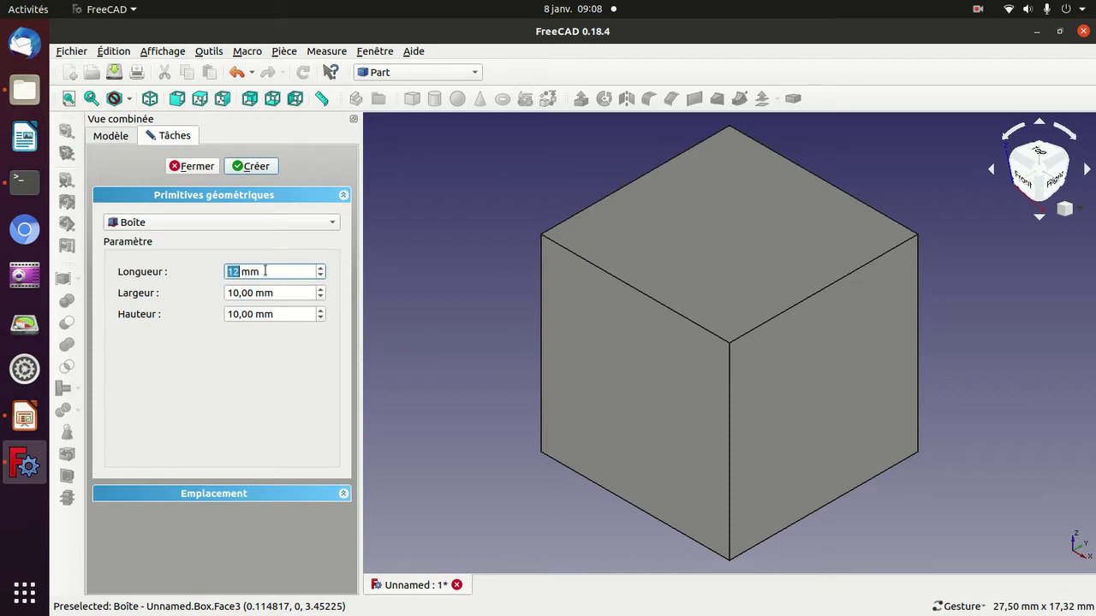
pyautogui.click(259, 293)
pyautogui.scroll(-1, 259, 293)
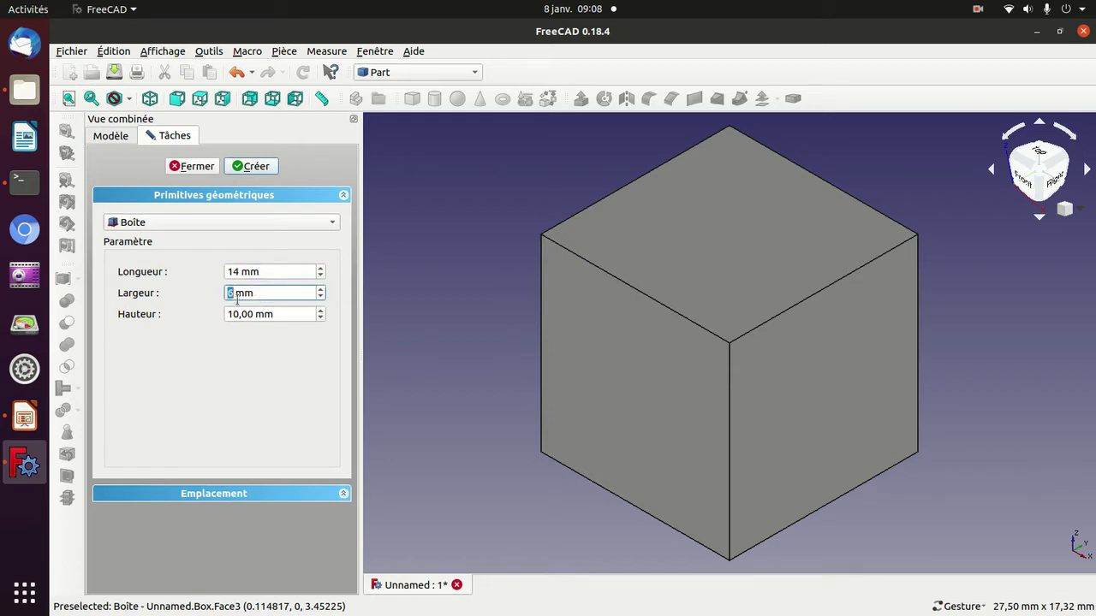
pyautogui.click(227, 314)
pyautogui.scroll(1, 227, 314)
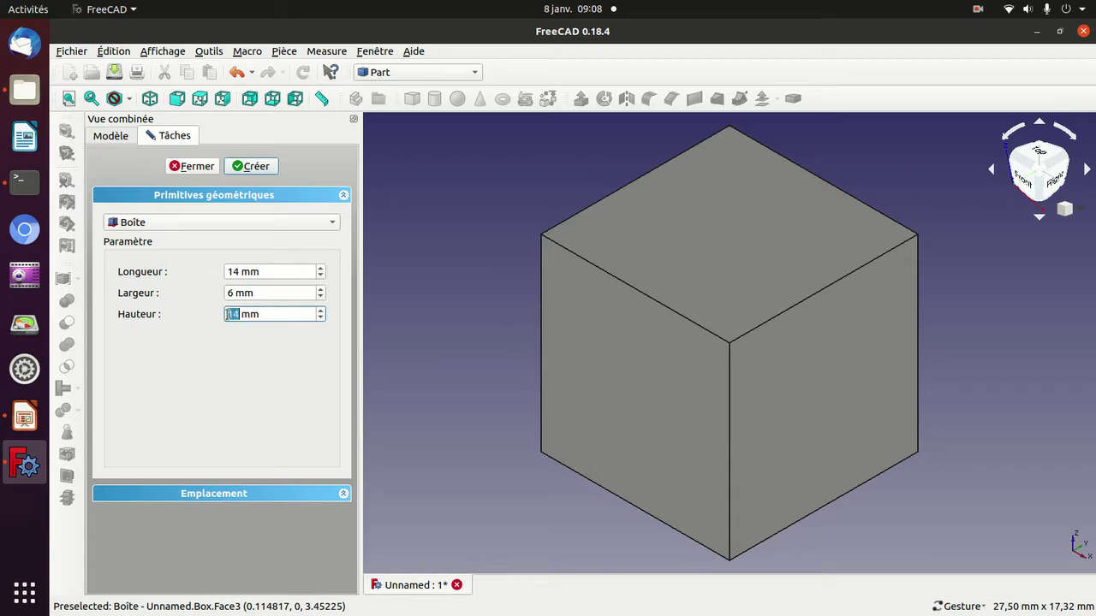
pyautogui.scroll(4, 227, 314)
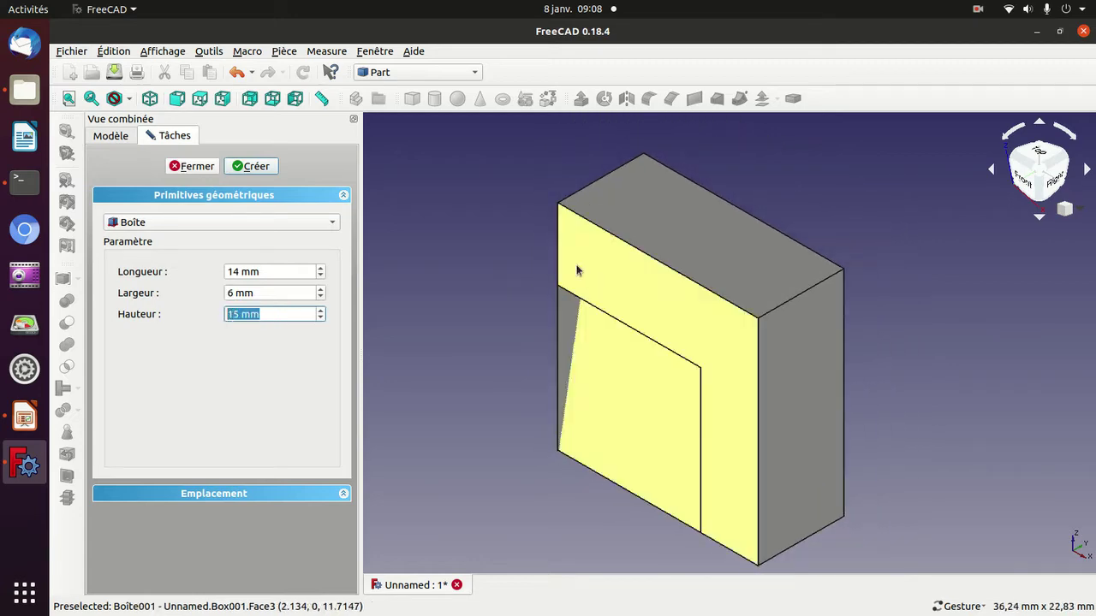
pyautogui.moveTo(502, 245)
pyautogui.mouseDown()
pyautogui.moveTo(535, 368)
pyautogui.moveTo(616, 460)
pyautogui.moveTo(713, 457)
pyautogui.moveTo(588, 410)
pyautogui.moveTo(539, 438)
pyautogui.moveTo(567, 374)
pyautogui.moveTo(590, 379)
pyautogui.mouseUp()
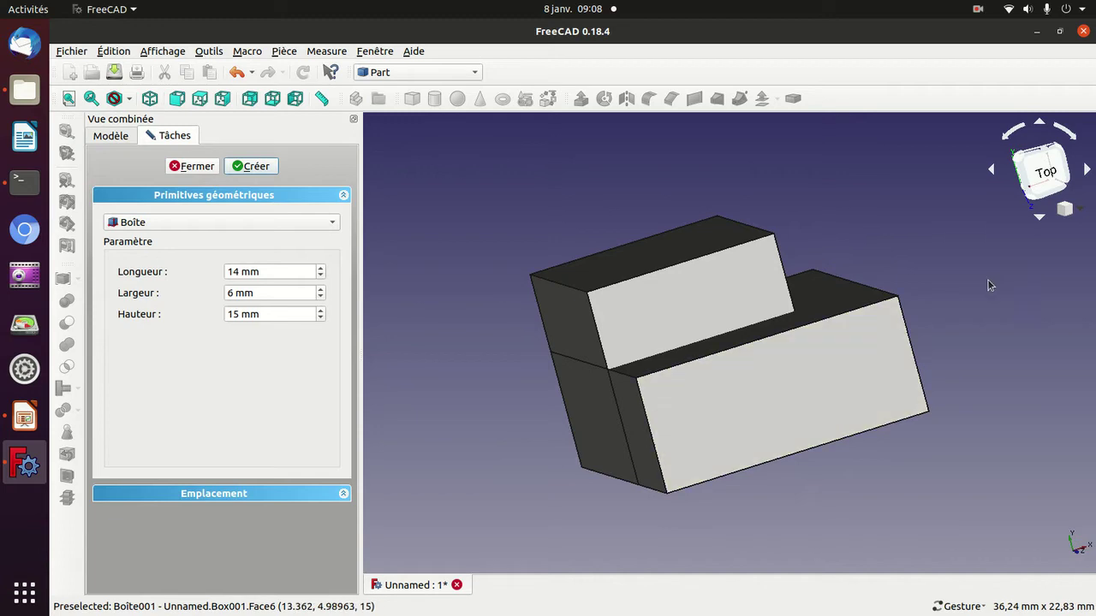
# Select the L-shaped top face, delete it, then undo the deletion.
pyautogui.moveTo(988, 285); pyautogui.dragTo(800, 368)
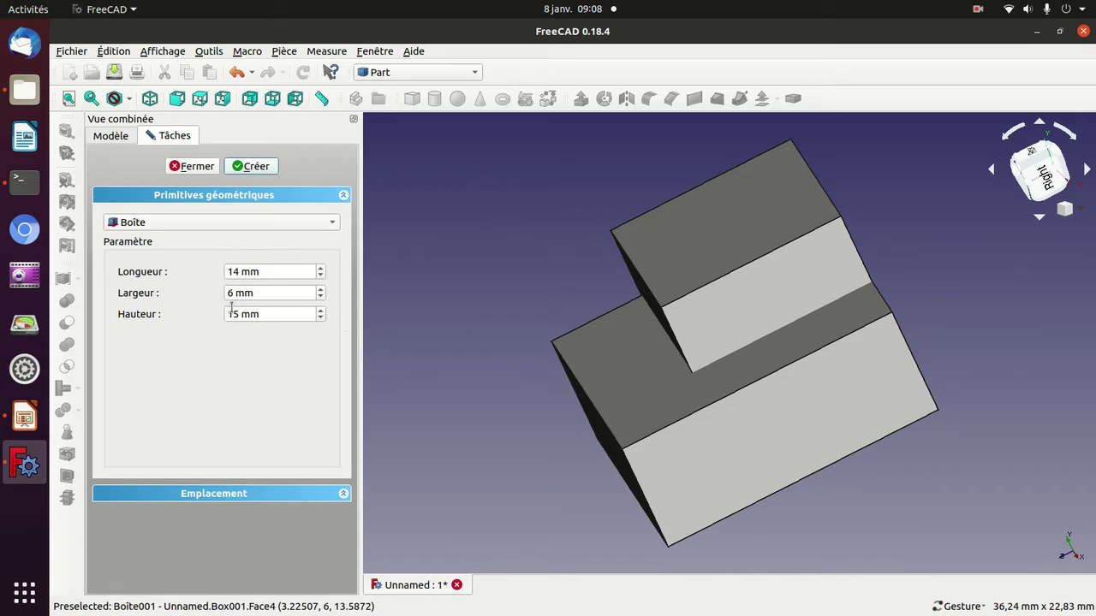
pyautogui.click(634, 386)
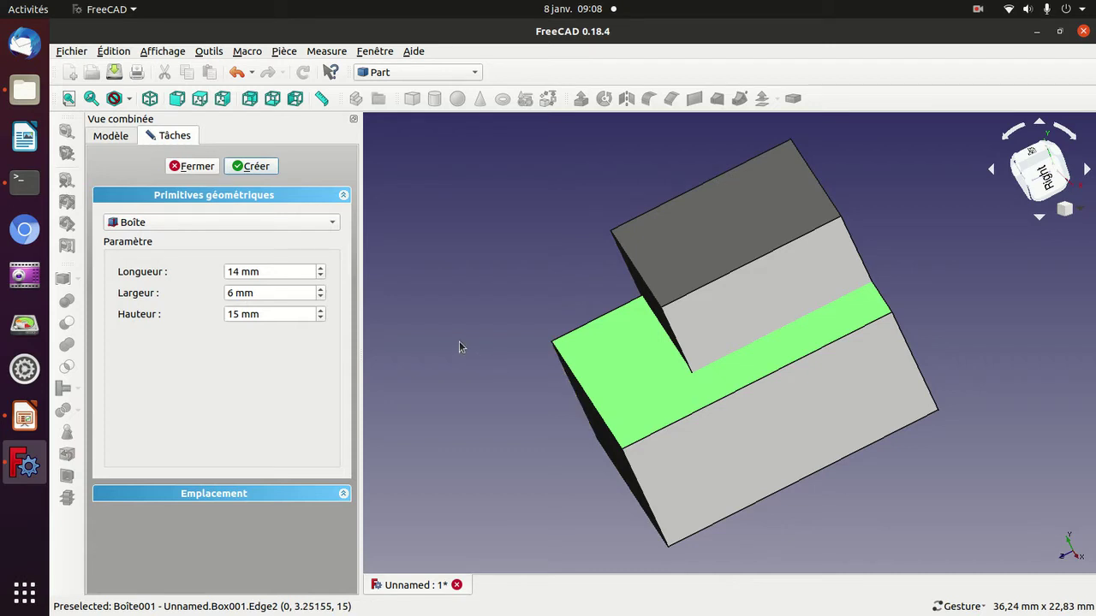
pyautogui.click(527, 414)
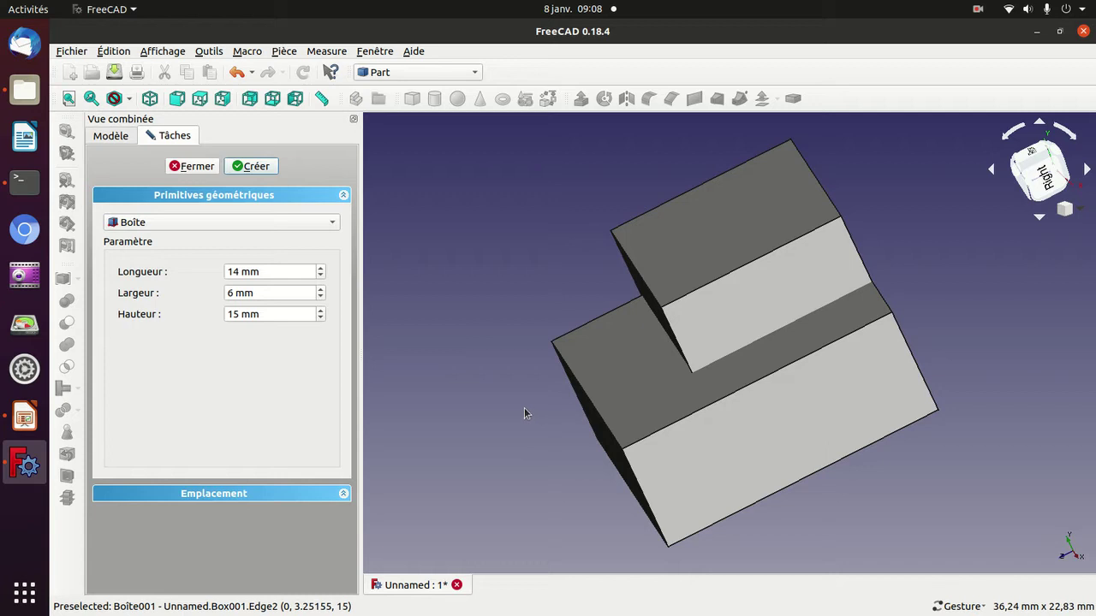
pyautogui.click(636, 386)
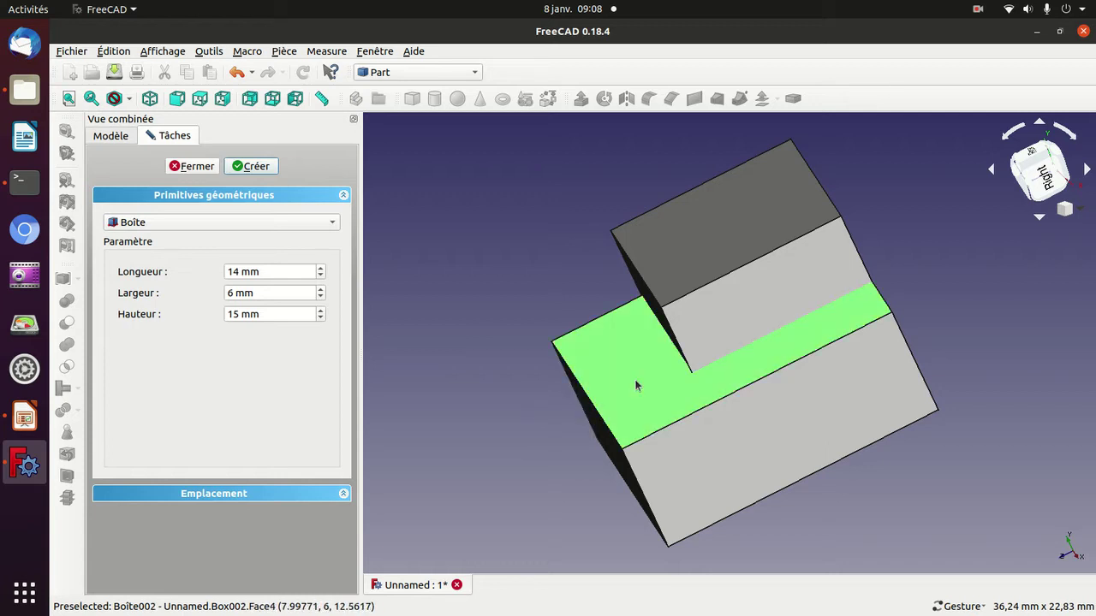
pyautogui.press('Delete')
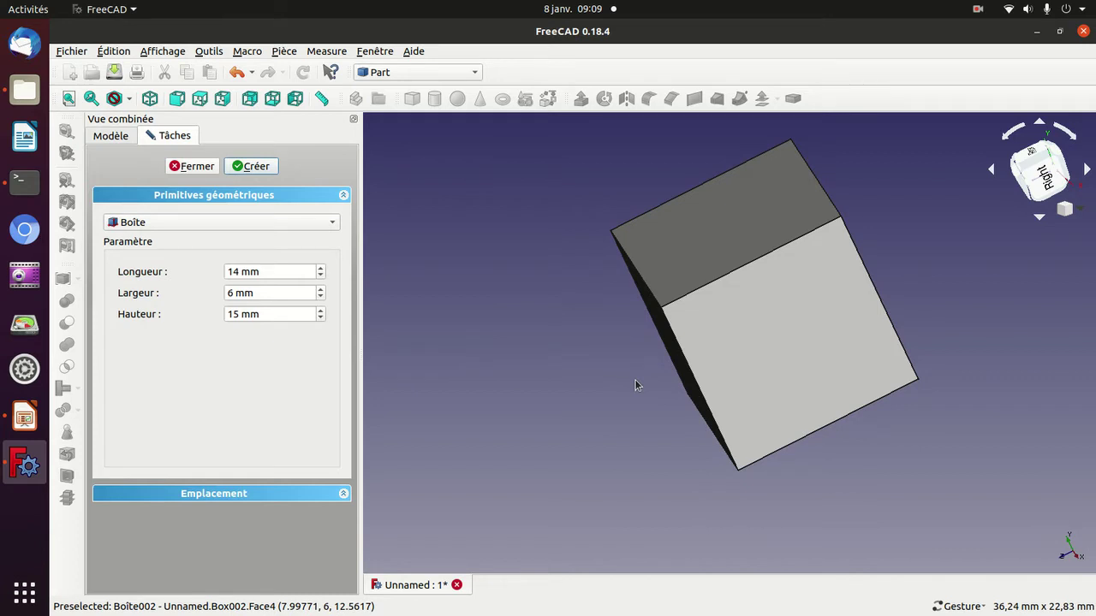
pyautogui.hotkey('ctrl', 'z')
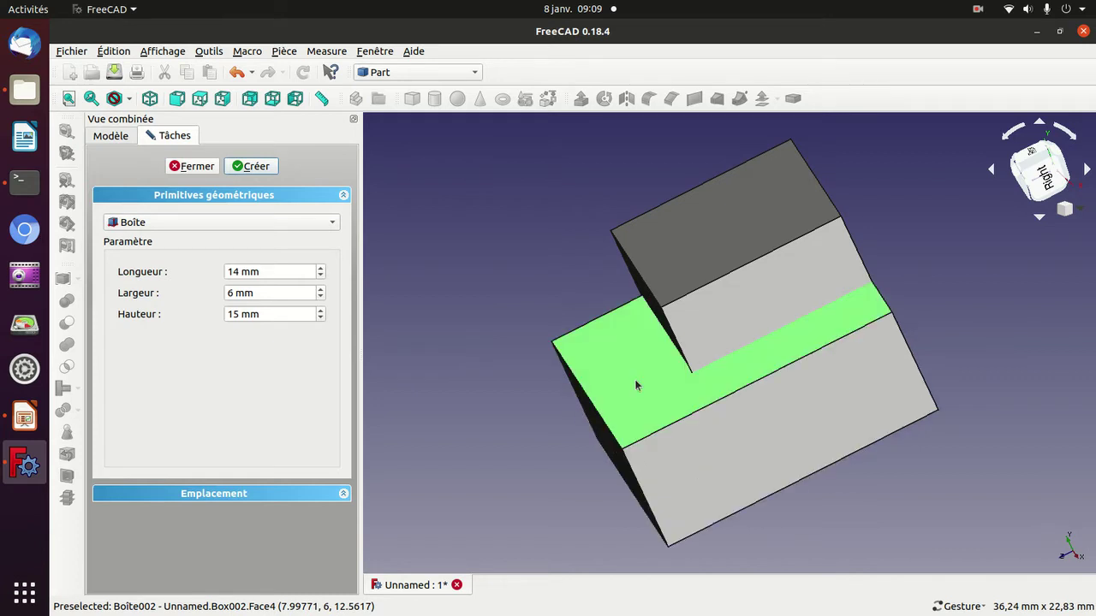
# Show the model tree and select Boîte001.
pyautogui.click(114, 137)
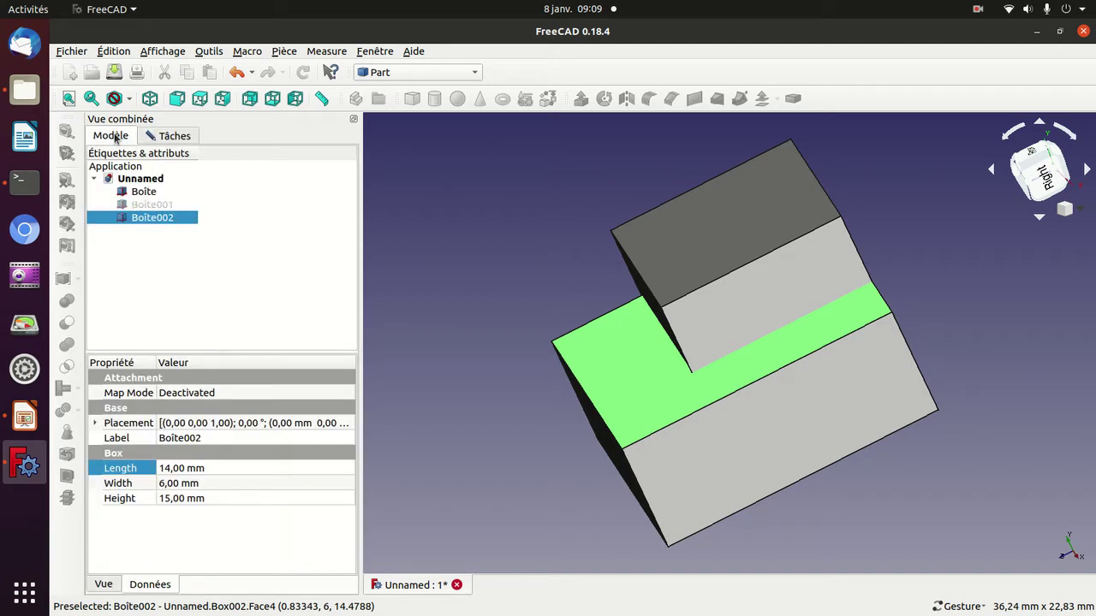
pyautogui.click(159, 211)
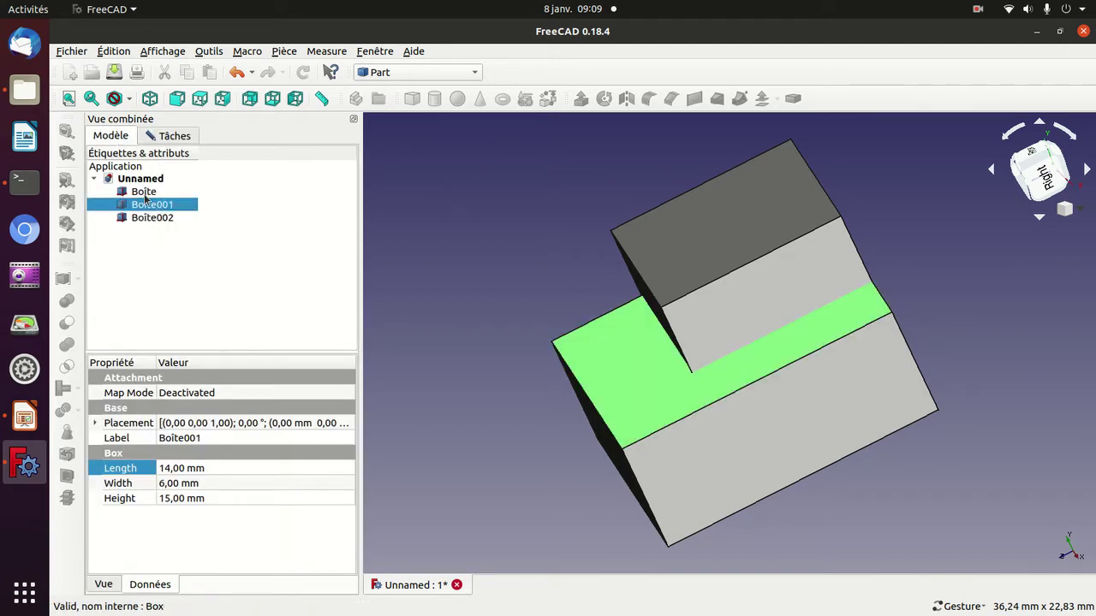
pyautogui.click(153, 217)
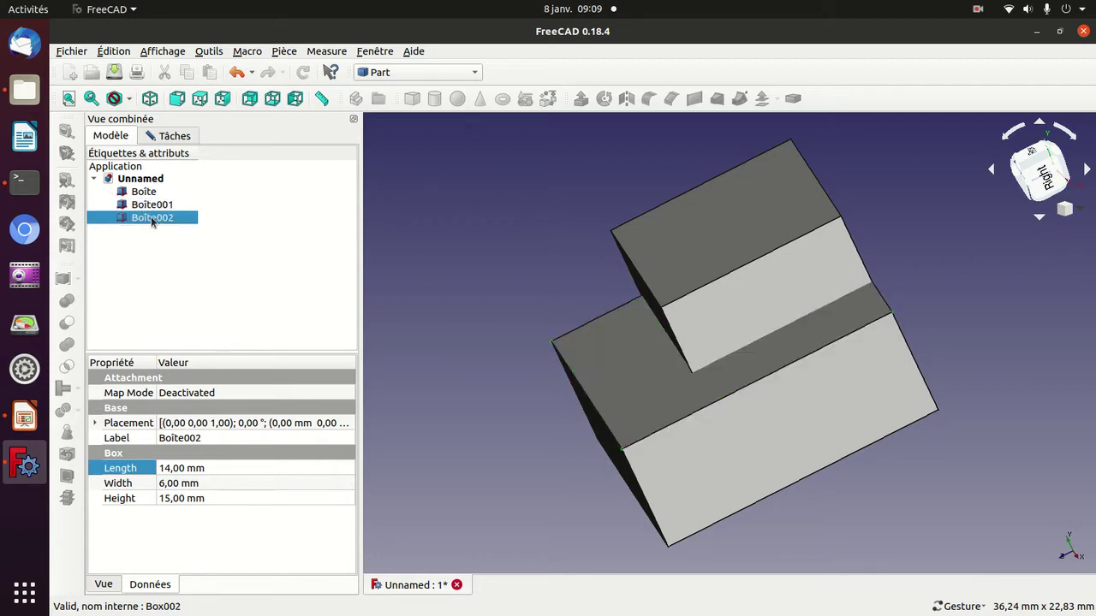
pyautogui.click(150, 204)
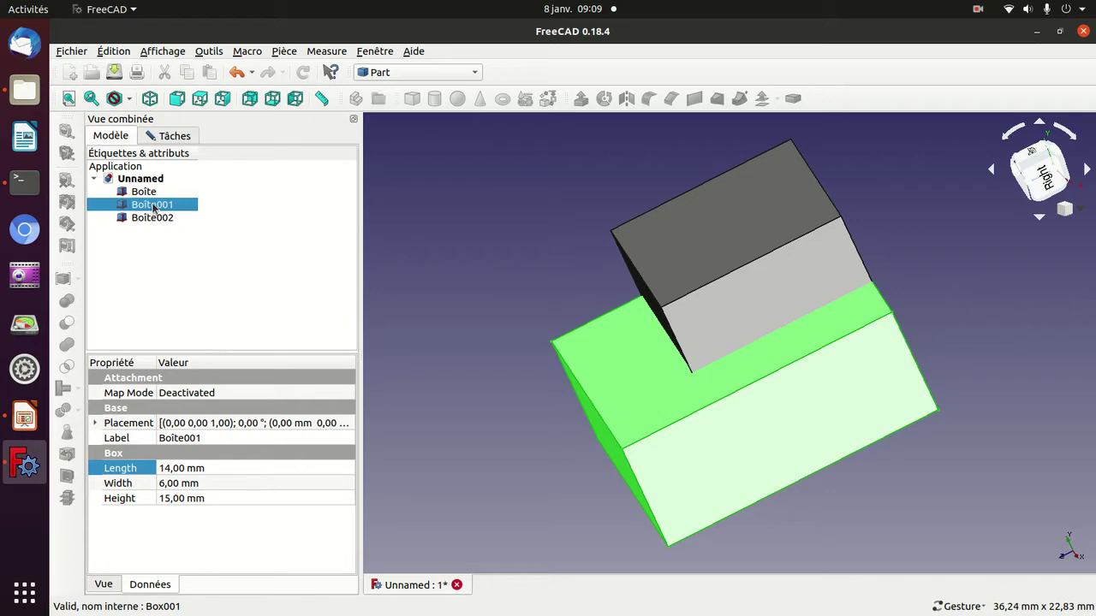
# Transform Boîte001, sliding it a few millimetres along its Z axis.
pyautogui.rightClick(154, 207)
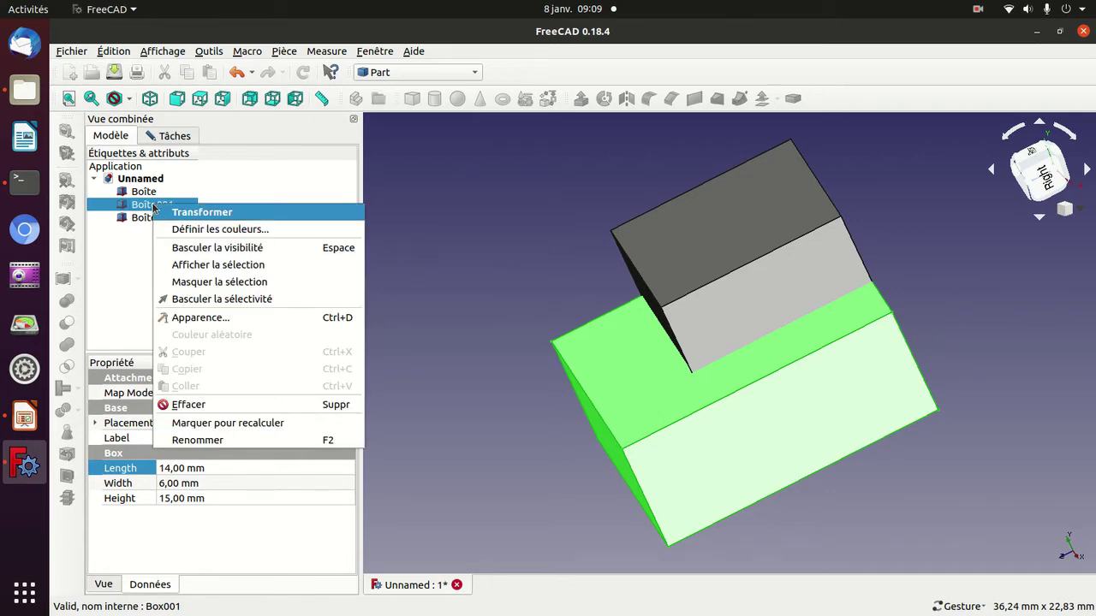
pyautogui.click(154, 207)
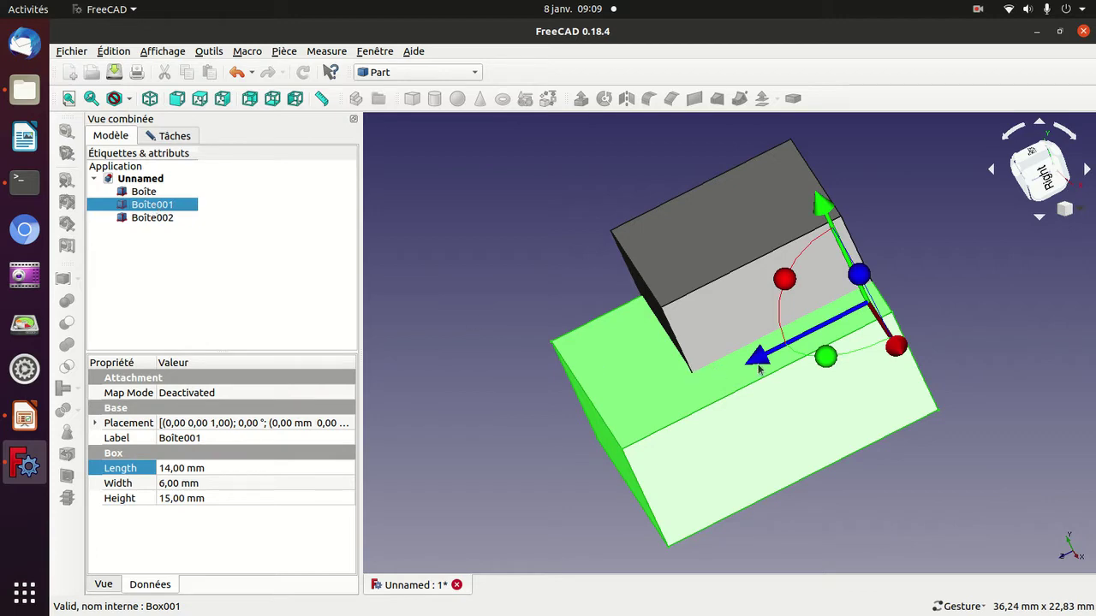
pyautogui.moveTo(759, 363); pyautogui.dragTo(866, 319)
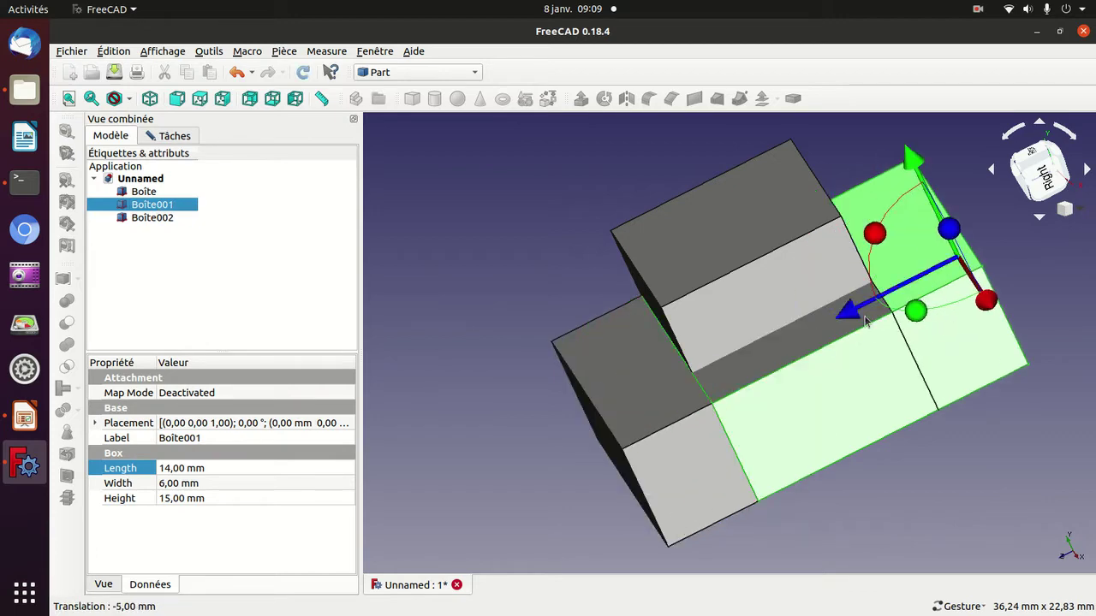
pyautogui.moveTo(564, 235)
pyautogui.mouseDown()
pyautogui.moveTo(636, 300)
pyautogui.moveTo(631, 262)
pyautogui.moveTo(673, 217)
pyautogui.moveTo(624, 206)
pyautogui.mouseUp()
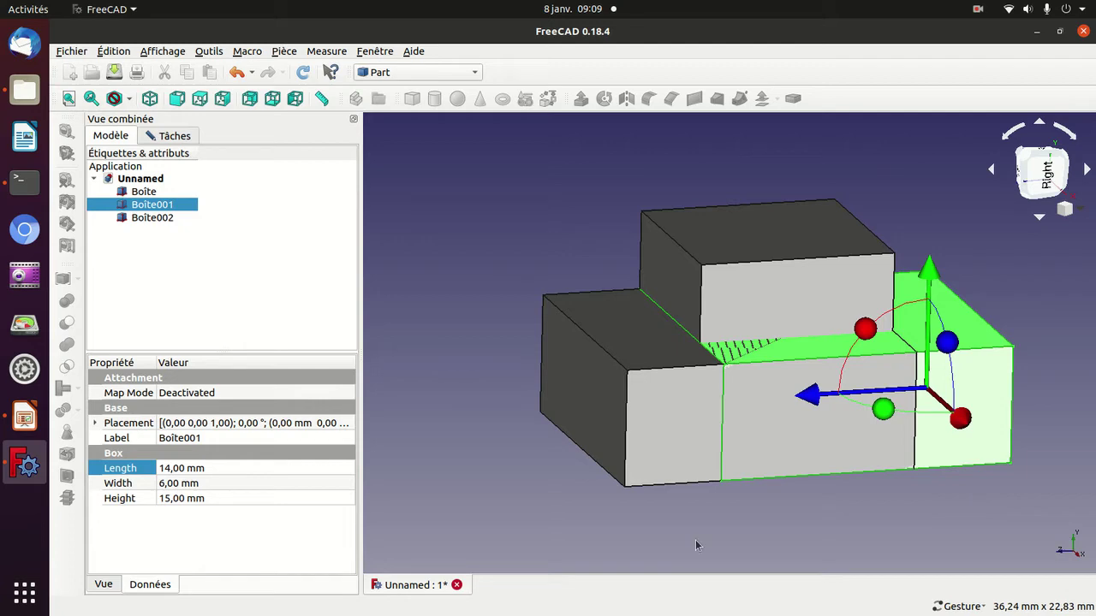
pyautogui.moveTo(936, 506)
pyautogui.mouseDown()
pyautogui.moveTo(765, 435)
pyautogui.moveTo(777, 379)
pyautogui.moveTo(819, 338)
pyautogui.moveTo(848, 360)
pyautogui.mouseUp()
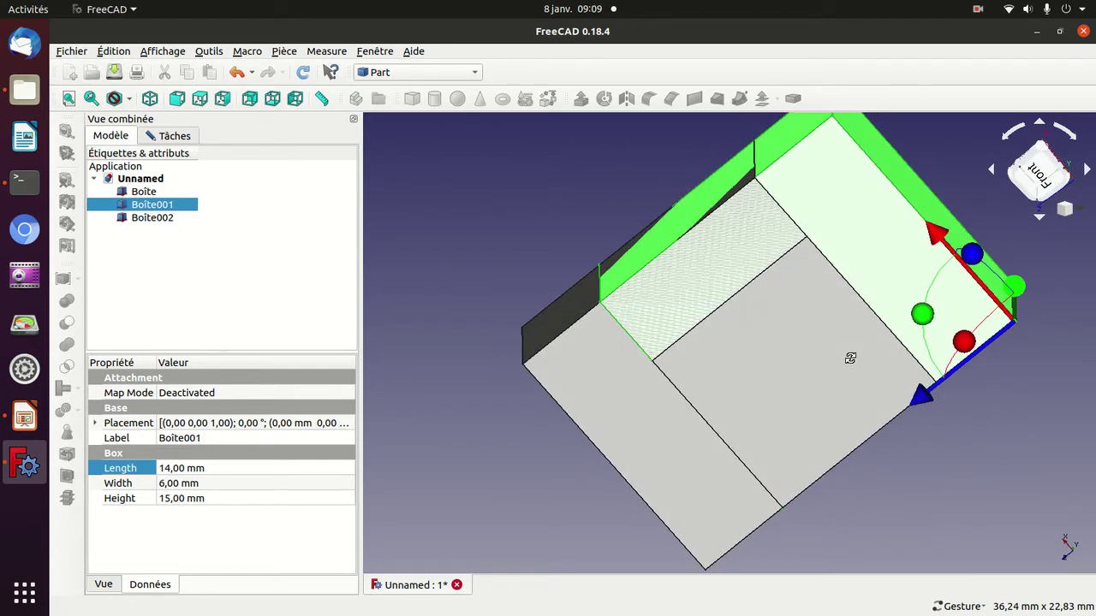
pyautogui.moveTo(1040, 403); pyautogui.dragTo(904, 418)
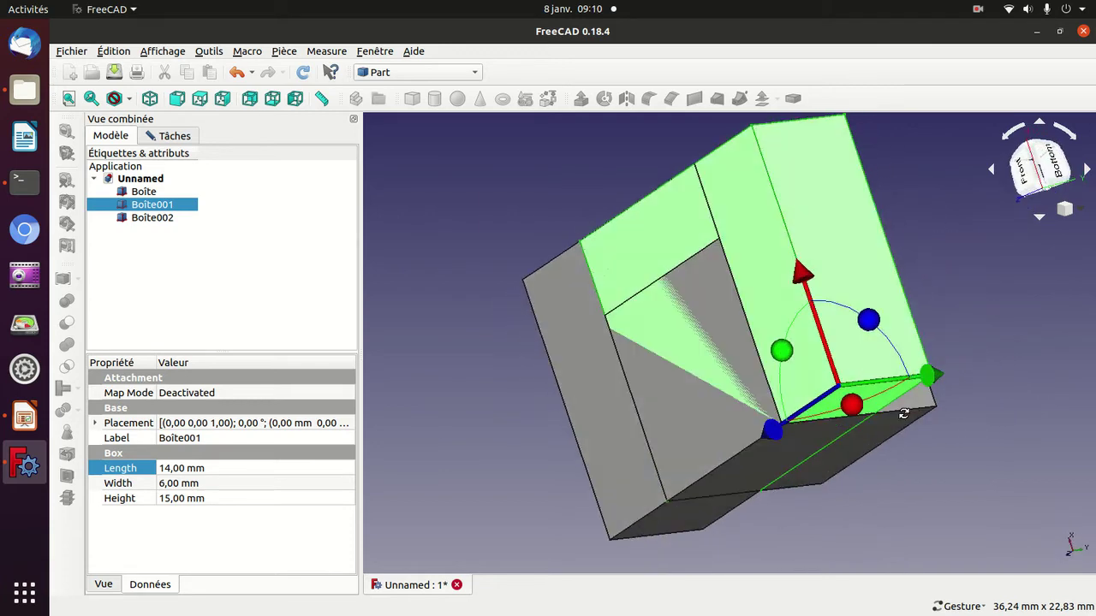
# Rotate Boîte001 by 45° with the transform dragger.
pyautogui.click(987, 271)
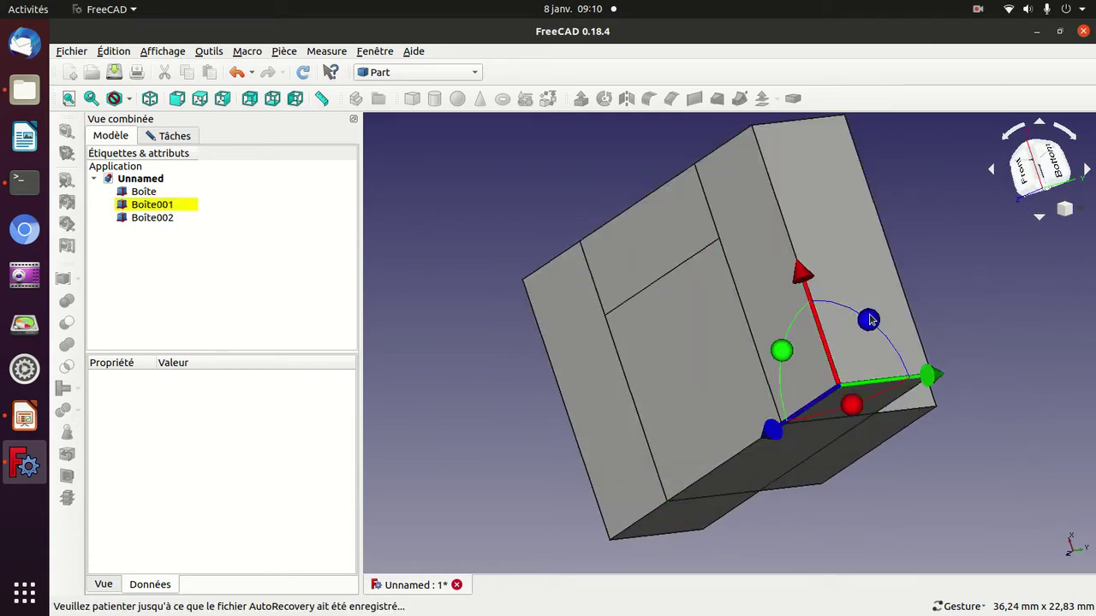
pyautogui.moveTo(867, 319)
pyautogui.mouseDown()
pyautogui.moveTo(763, 341)
pyautogui.moveTo(913, 375)
pyautogui.mouseUp()
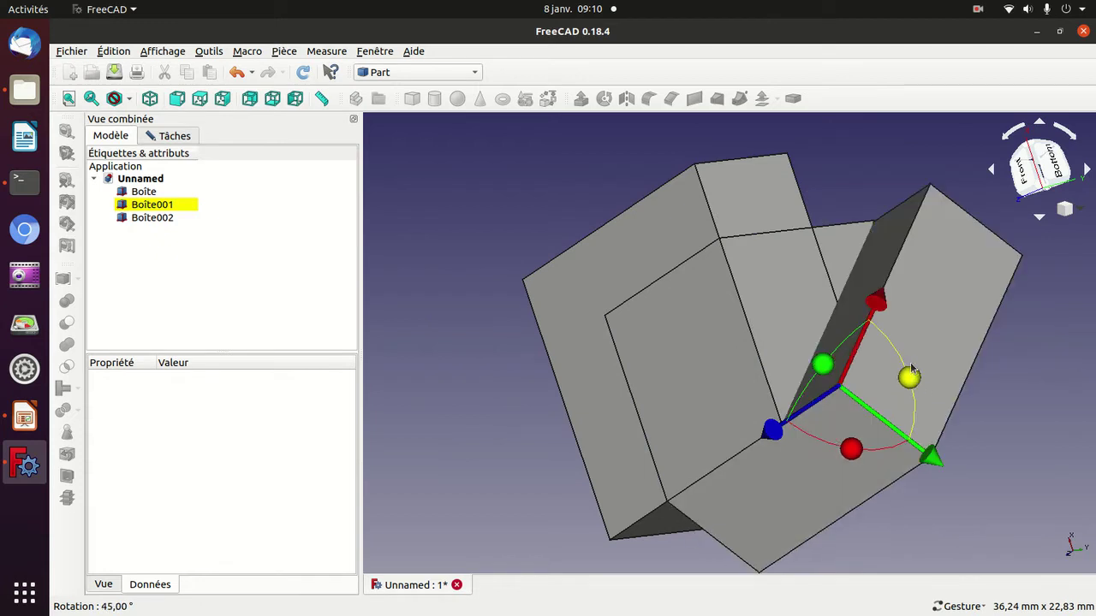
pyautogui.moveTo(912, 375); pyautogui.dragTo(910, 375)
pyautogui.moveTo(1038, 399); pyautogui.dragTo(967, 402)
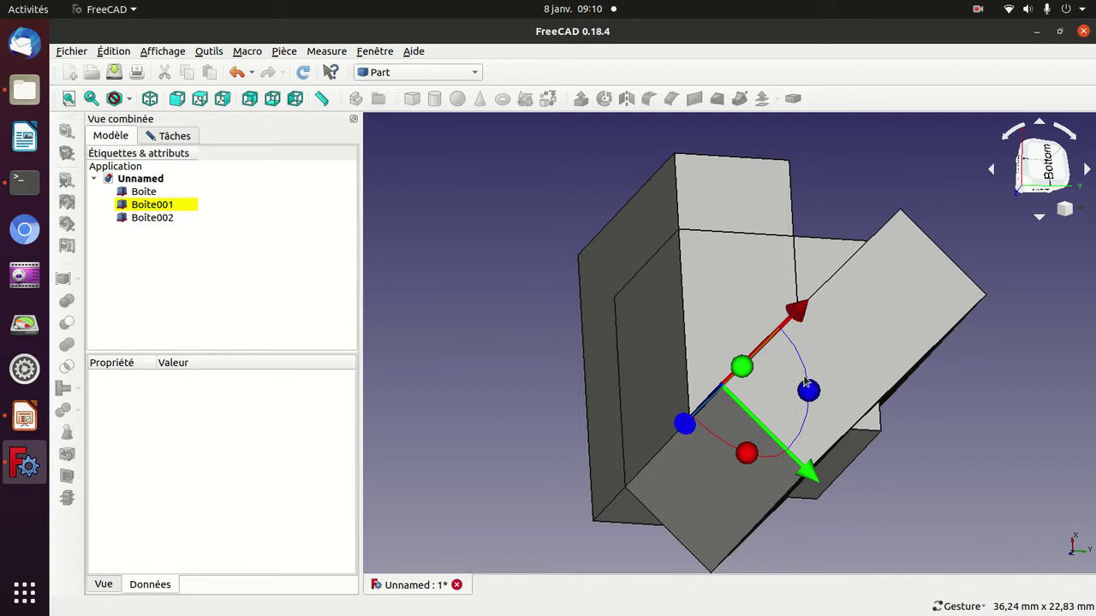
# Move Boîte001 6 mm along X and 6 mm along Z, then back 2 mm along X.
pyautogui.moveTo(794, 310); pyautogui.dragTo(895, 243)
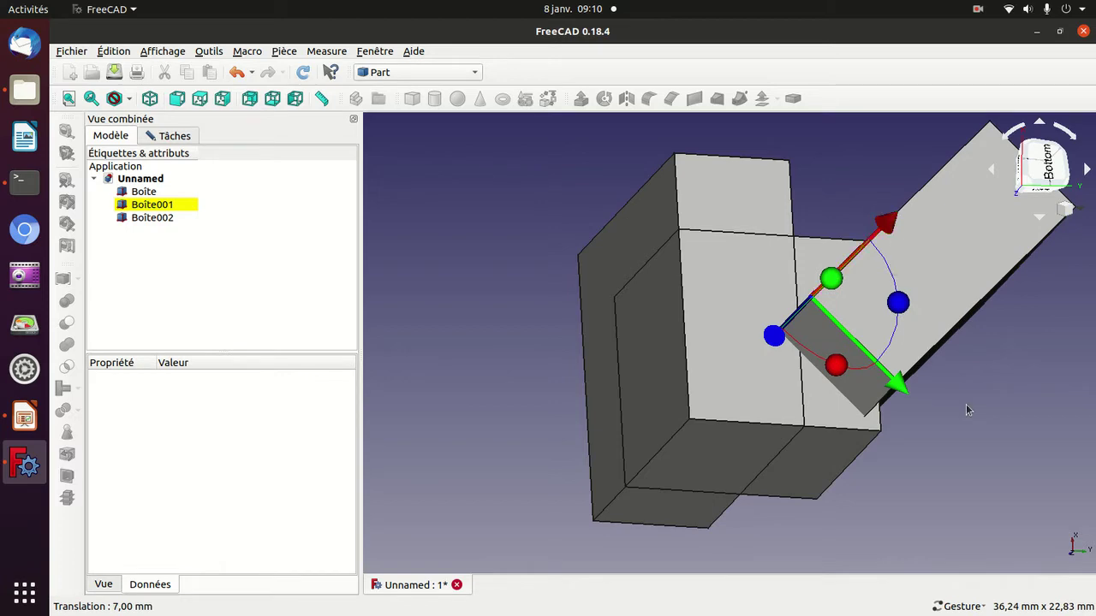
pyautogui.moveTo(997, 453)
pyautogui.mouseDown()
pyautogui.moveTo(826, 368)
pyautogui.moveTo(807, 333)
pyautogui.mouseUp()
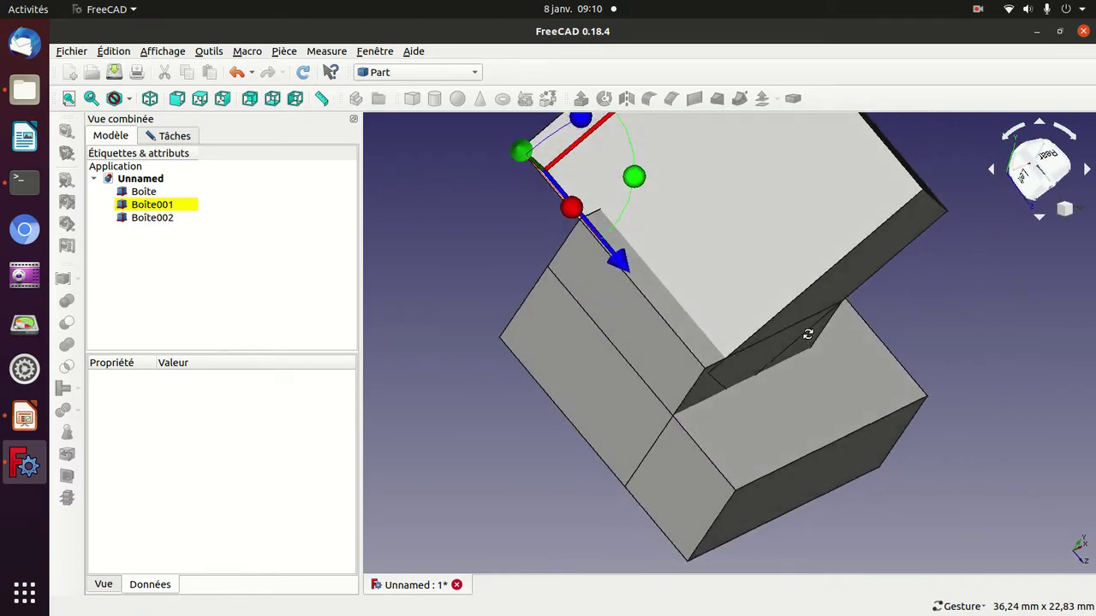
pyautogui.moveTo(623, 266)
pyautogui.mouseDown()
pyautogui.moveTo(716, 333)
pyautogui.moveTo(710, 326)
pyautogui.mouseUp()
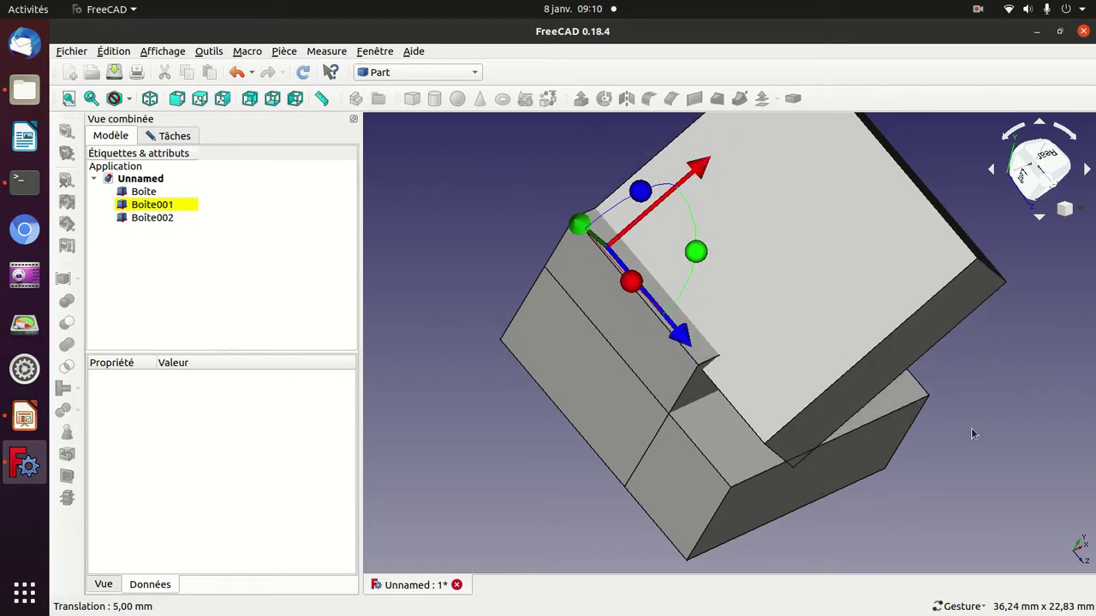
pyautogui.moveTo(971, 433)
pyautogui.mouseDown()
pyautogui.moveTo(865, 346)
pyautogui.moveTo(857, 354)
pyautogui.mouseUp()
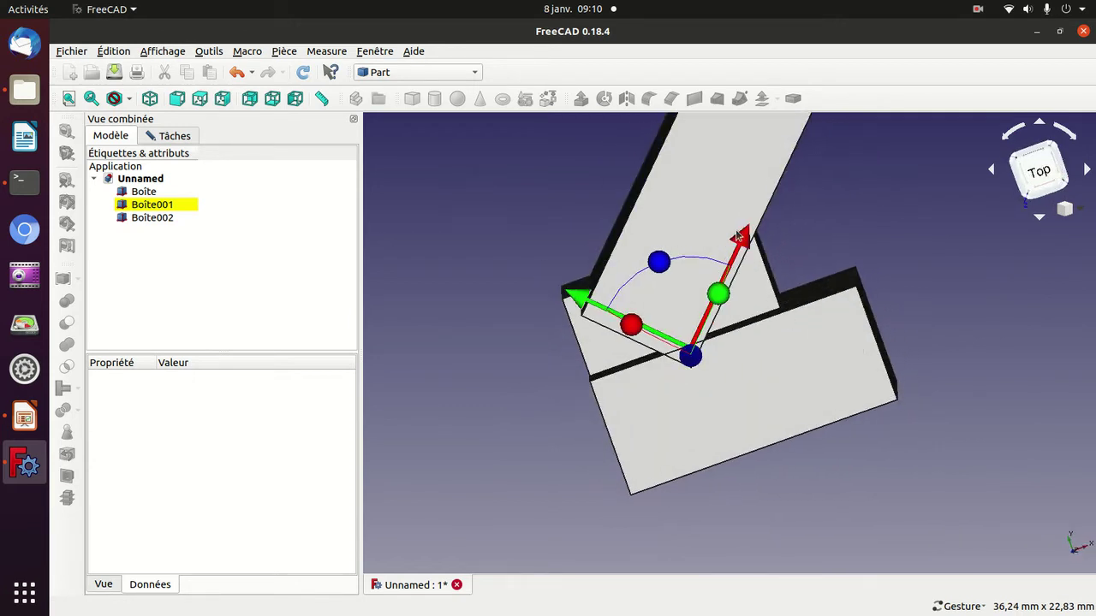
pyautogui.moveTo(857, 353); pyautogui.dragTo(714, 289)
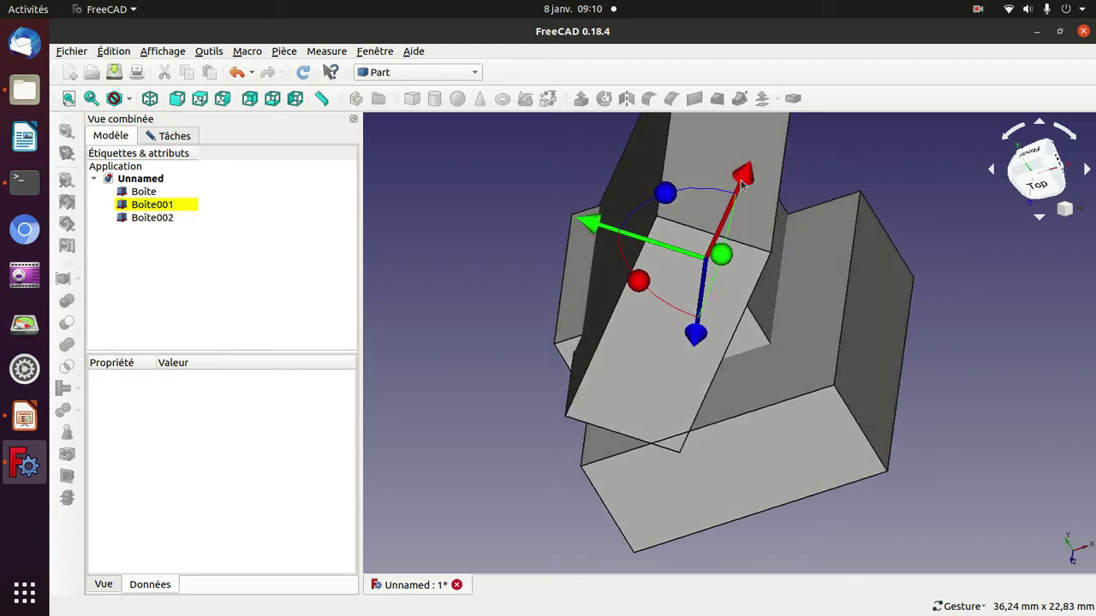
pyautogui.moveTo(743, 176); pyautogui.dragTo(720, 236)
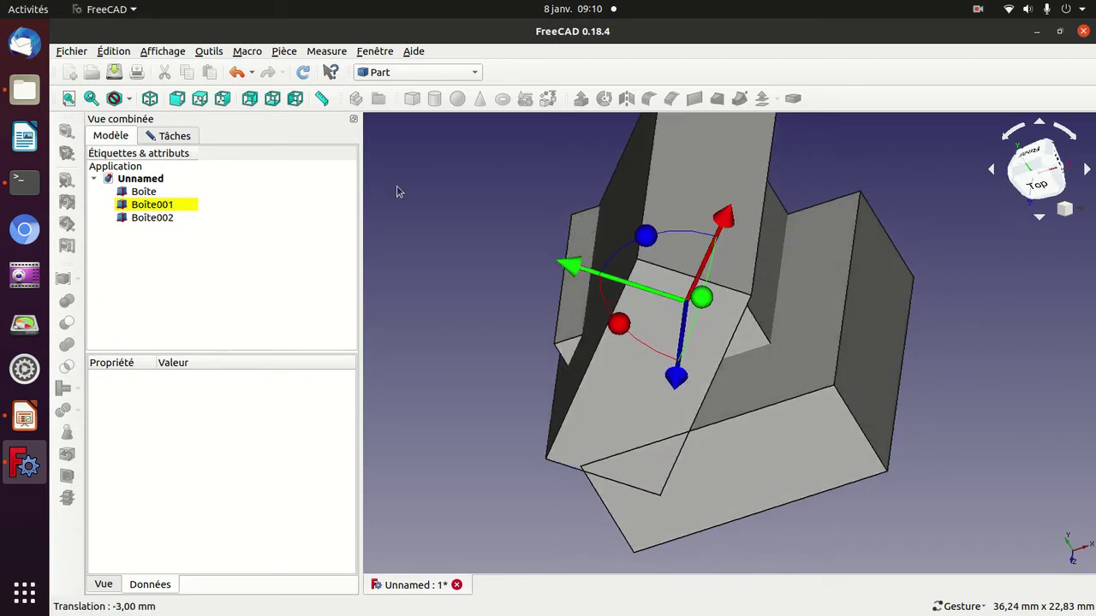
# Check Boîte001's placement in the tree, then stop the screen recording.
pyautogui.click(169, 207)
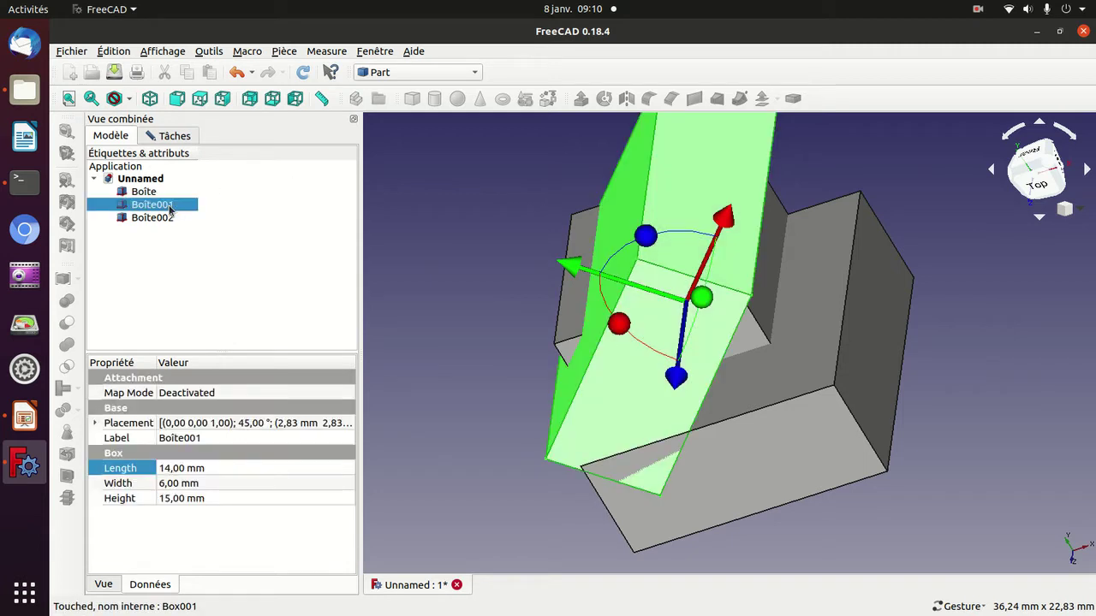
pyautogui.click(381, 239)
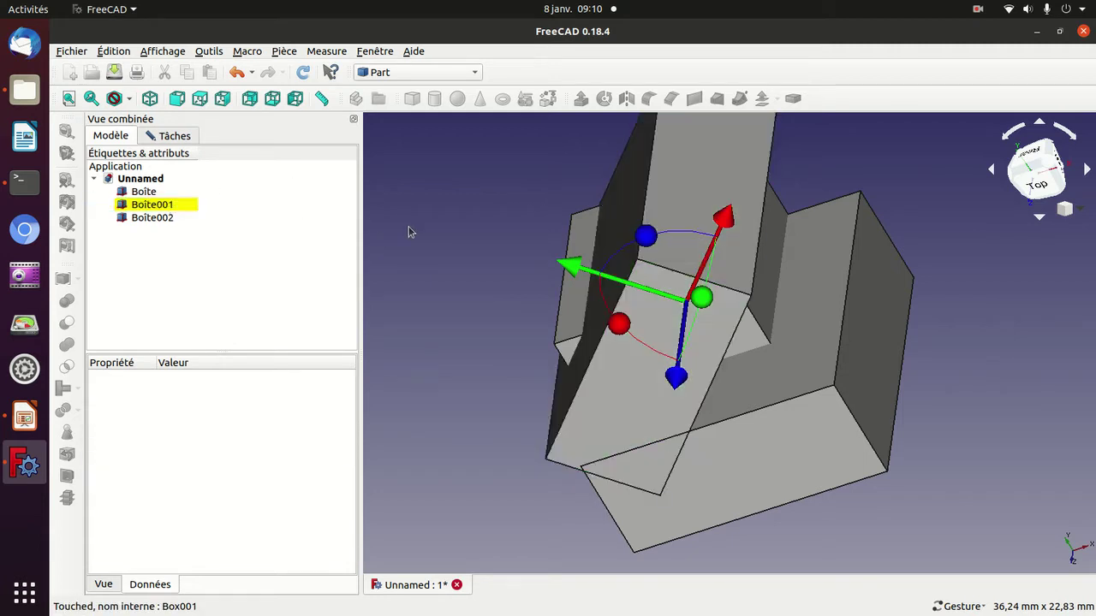
pyautogui.click(977, 9)
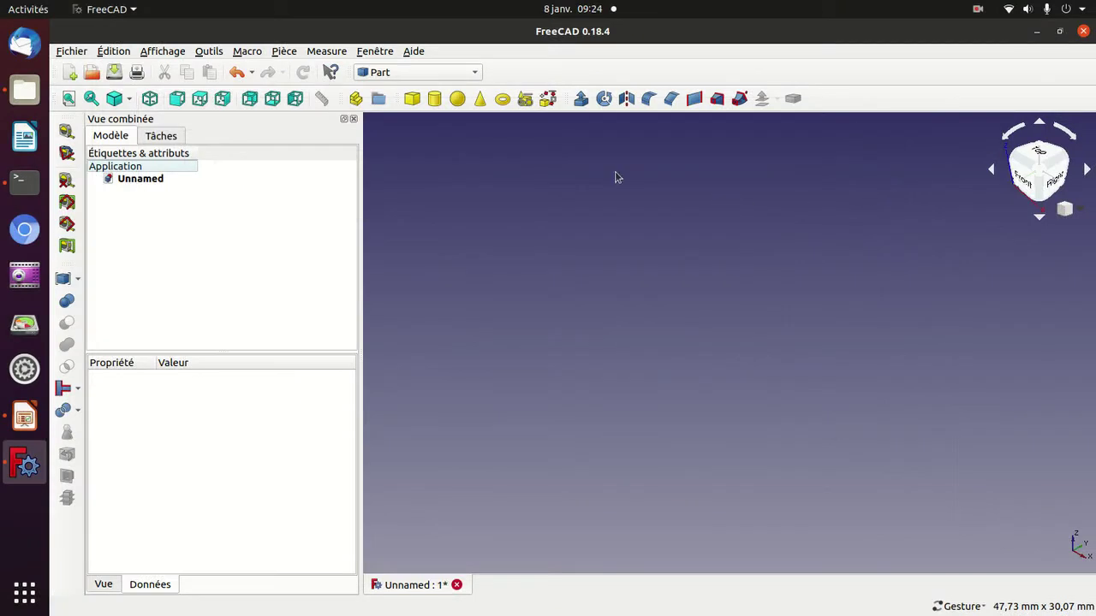
# Open the Primitives dialog, choose Cylindre as the type, and start editing its radius.
pyautogui.click(524, 100)
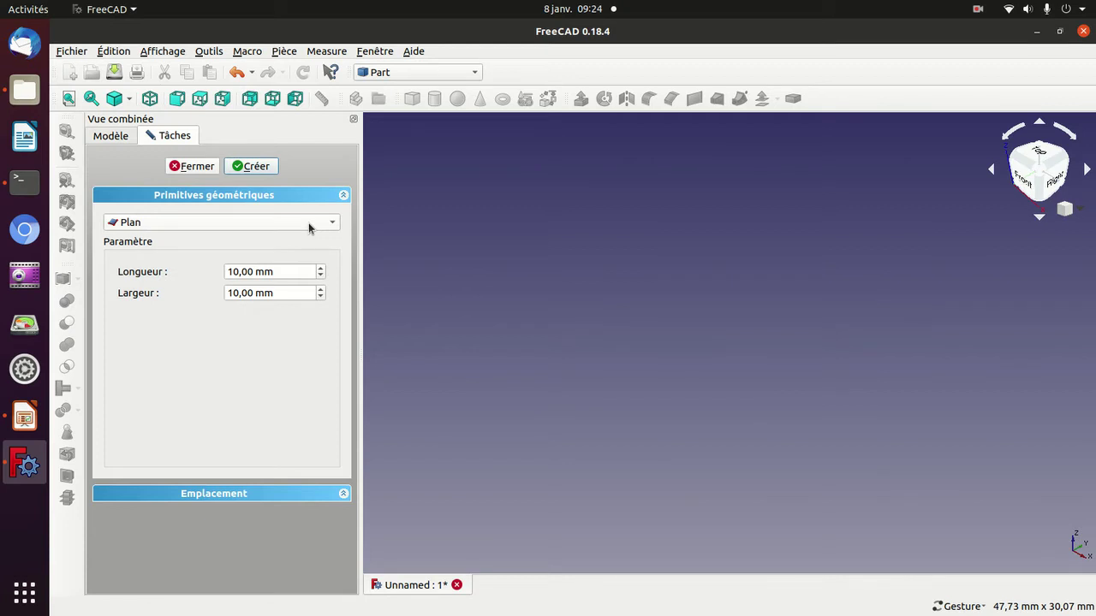
pyautogui.click(309, 225)
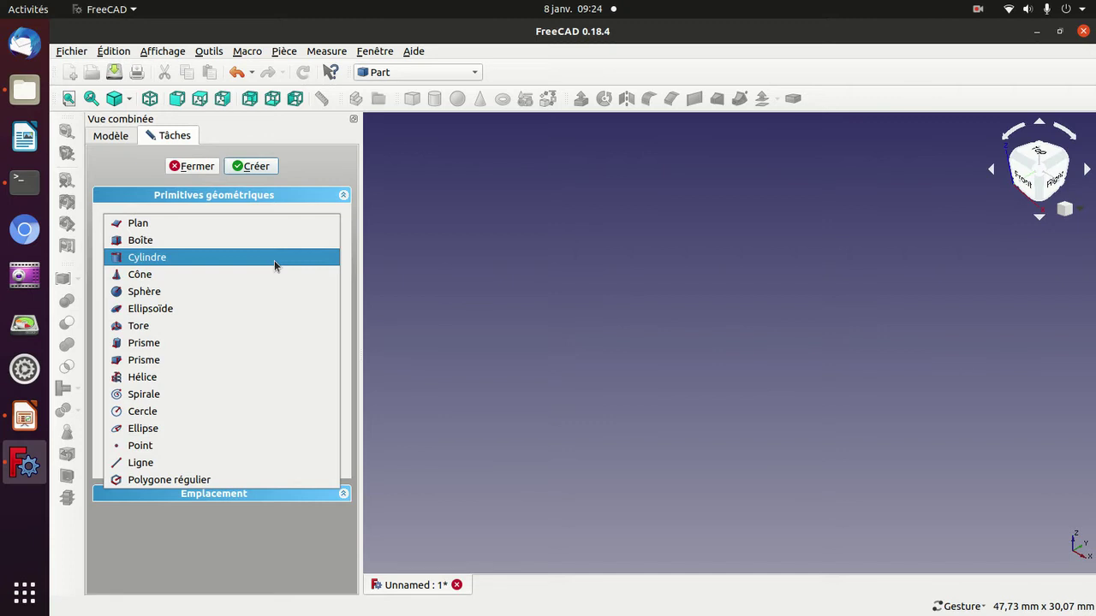
pyautogui.click(274, 261)
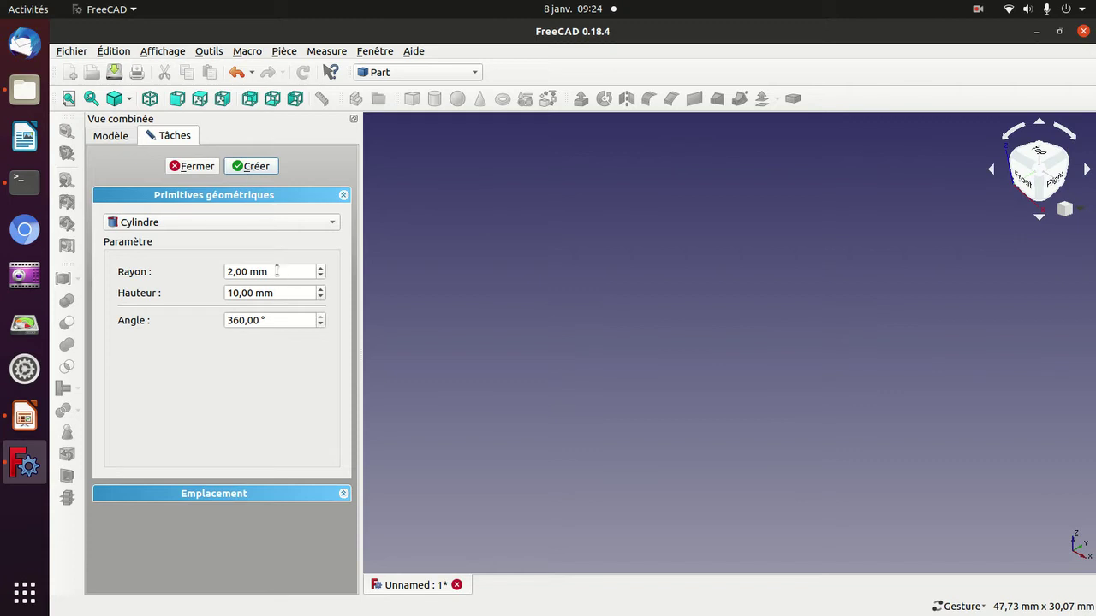
pyautogui.click(276, 271)
# Create a 2 mm-radius cylinder, then a 5 mm-radius cylinder around it.
pyautogui.press('Return')
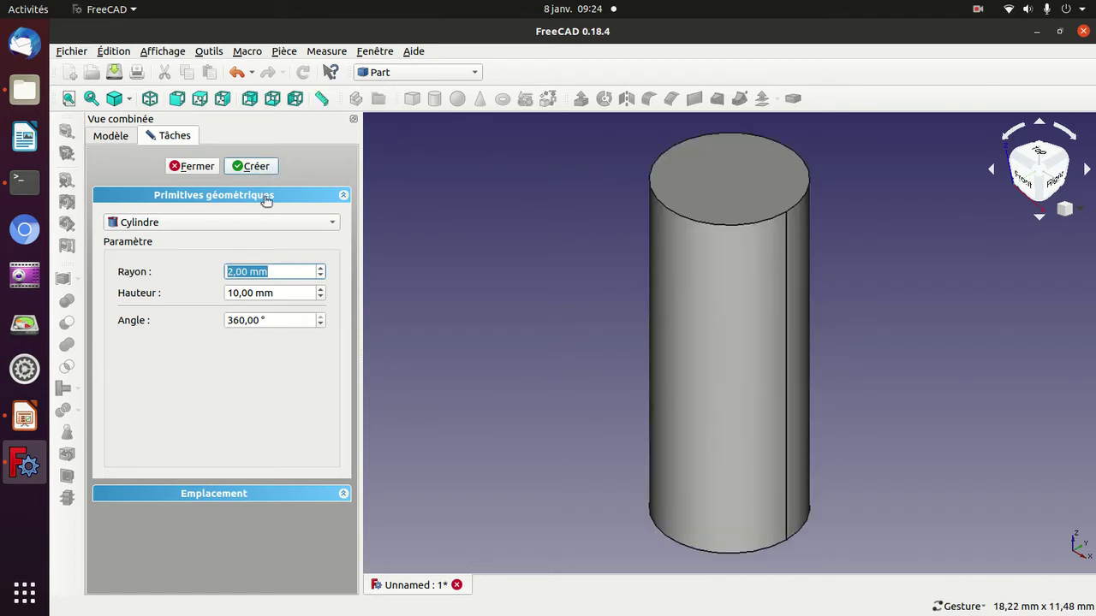
pyautogui.write('3')
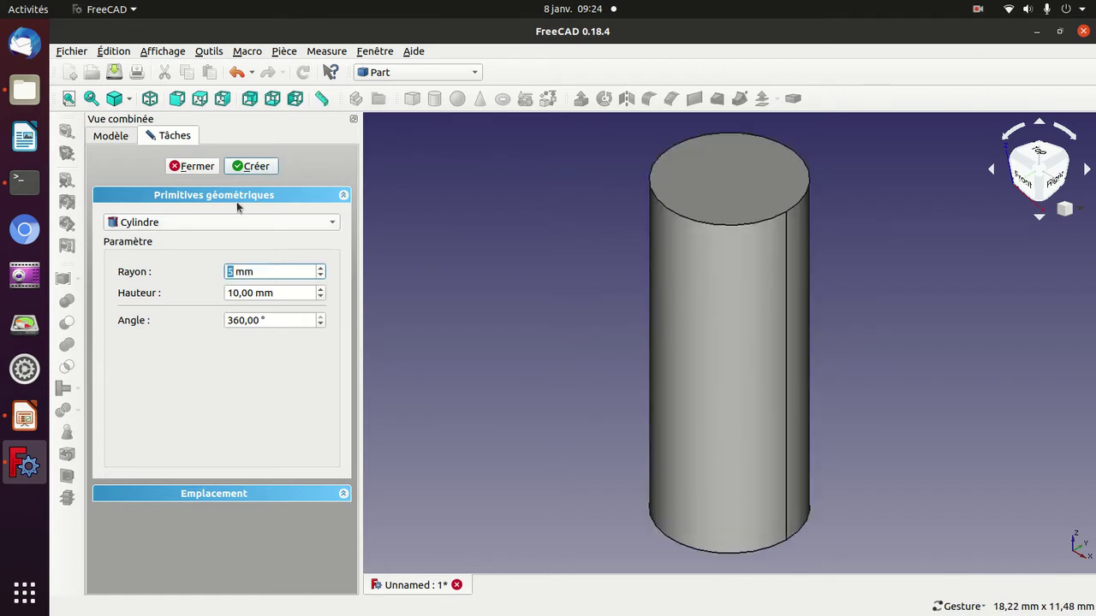
pyautogui.click(252, 166)
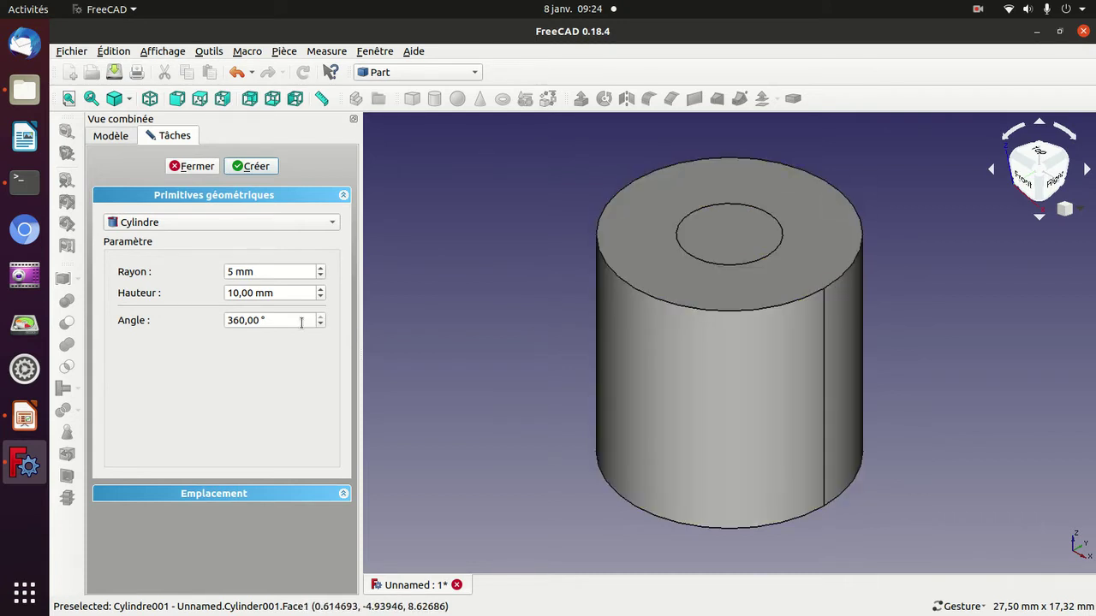
# Set the sweep angle to 335° and create the partial 5 mm cylinder.
pyautogui.click(239, 321)
pyautogui.doubleClick(240, 321)
pyautogui.write('350')
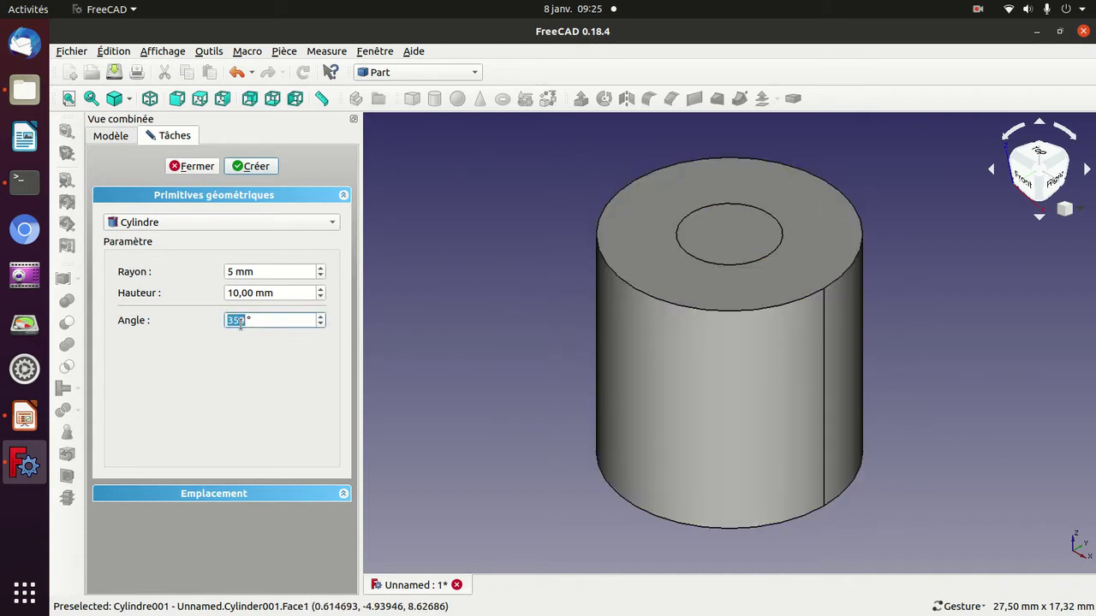
pyautogui.scroll(-19, 239, 324)
pyautogui.scroll(-2, 239, 322)
pyautogui.click(252, 166)
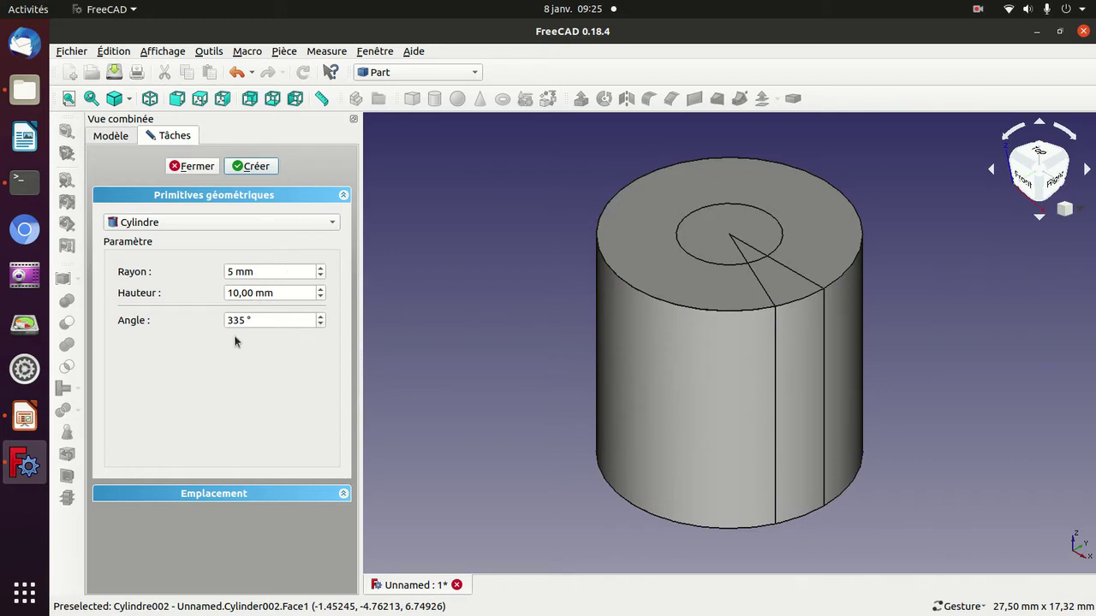
# Rotate the small Cylindre 45° and shift it 1 mm along the red axis with Transform.
pyautogui.click(184, 165)
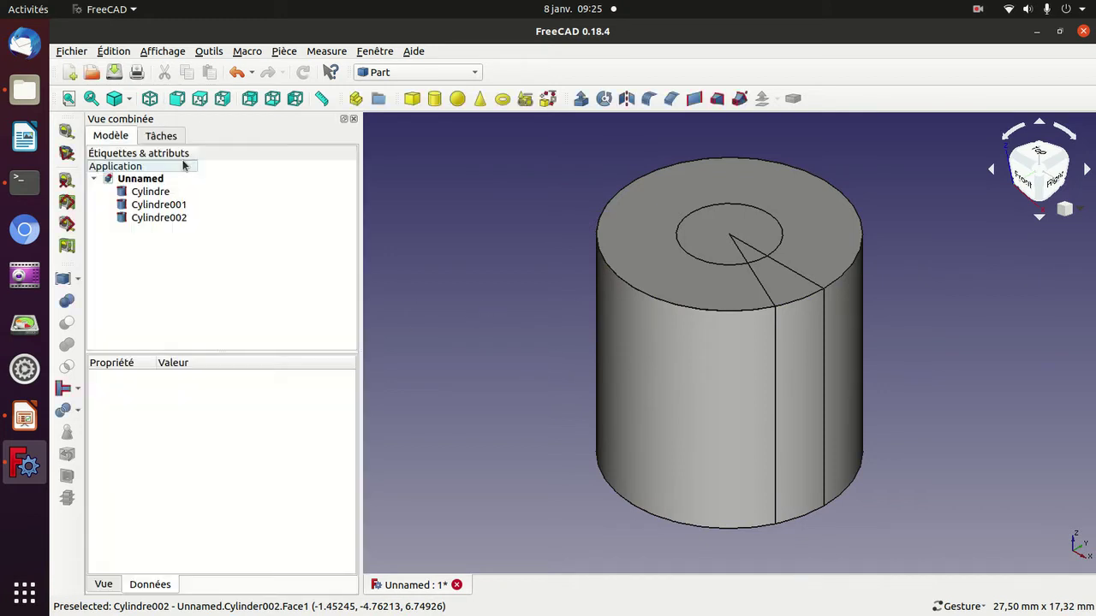
pyautogui.click(151, 192)
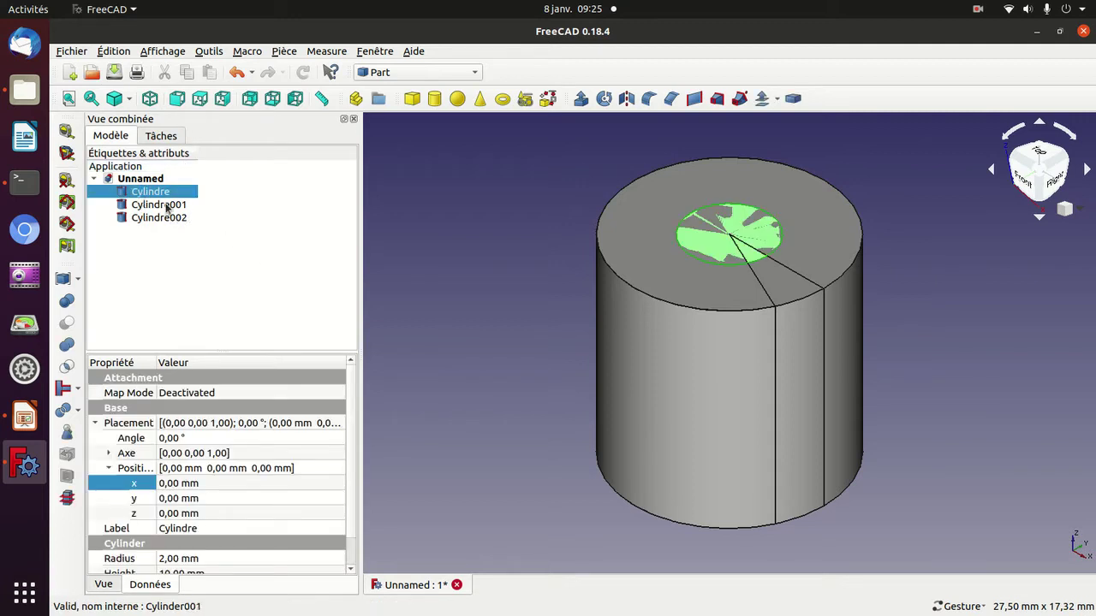
pyautogui.rightClick(151, 192)
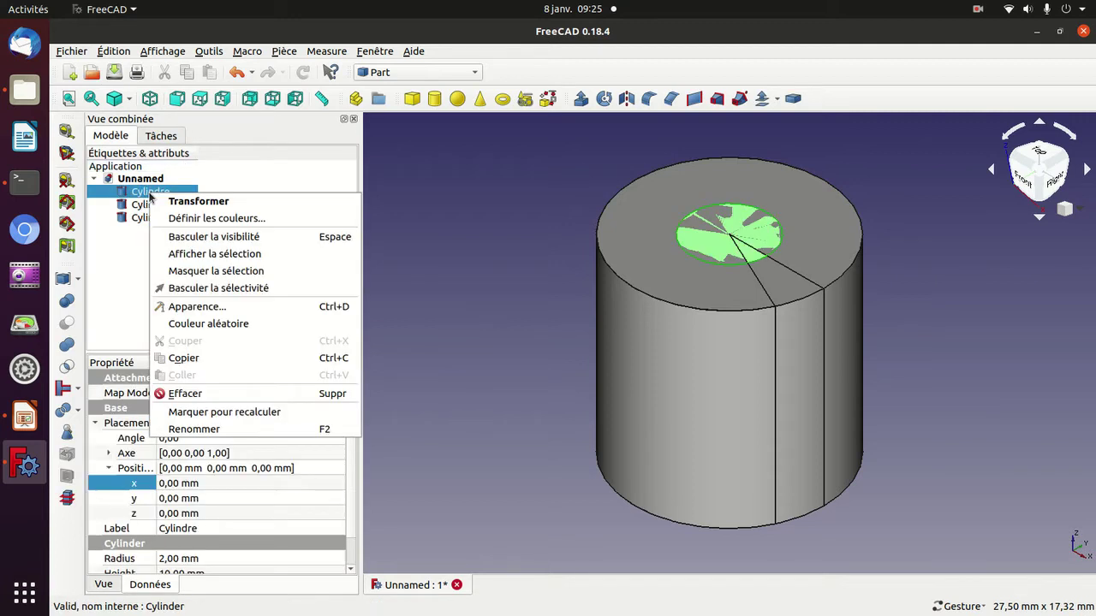
pyautogui.click(194, 198)
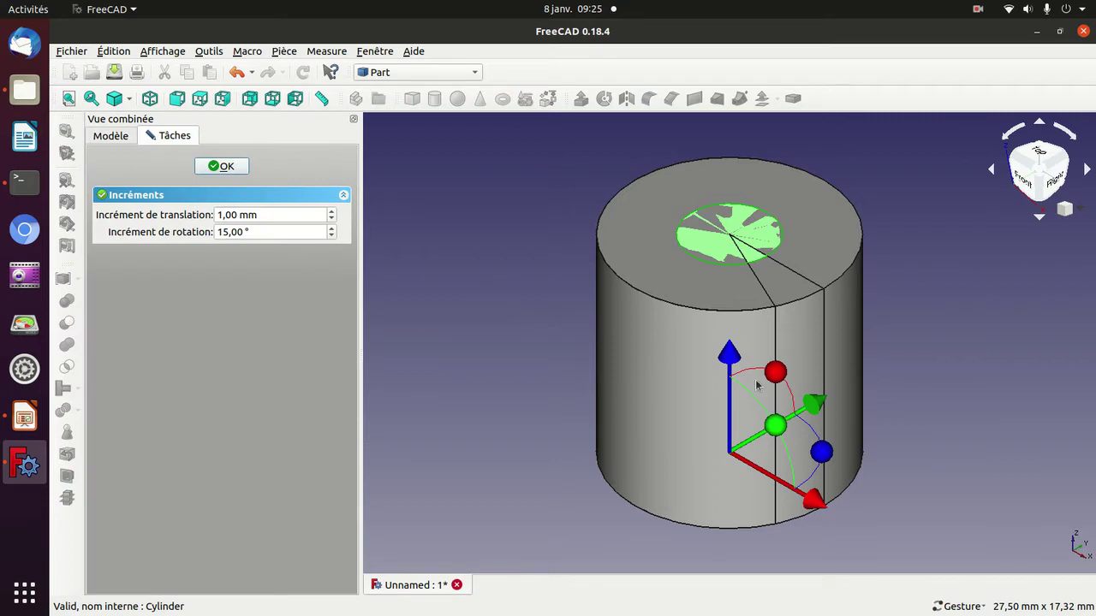
pyautogui.moveTo(775, 425); pyautogui.dragTo(812, 500)
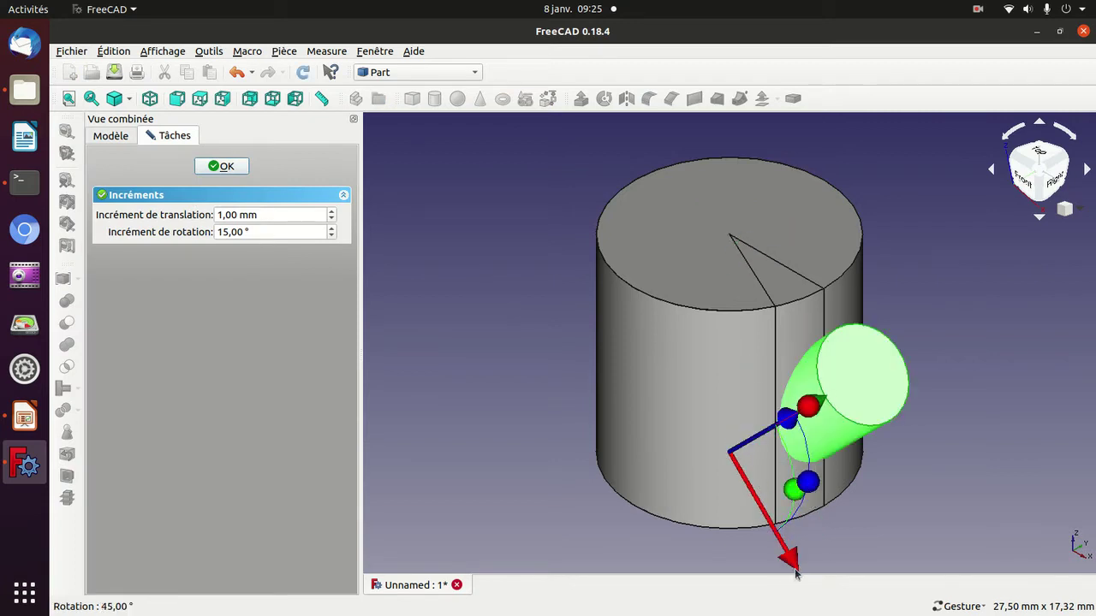
pyautogui.moveTo(796, 571); pyautogui.dragTo(775, 531)
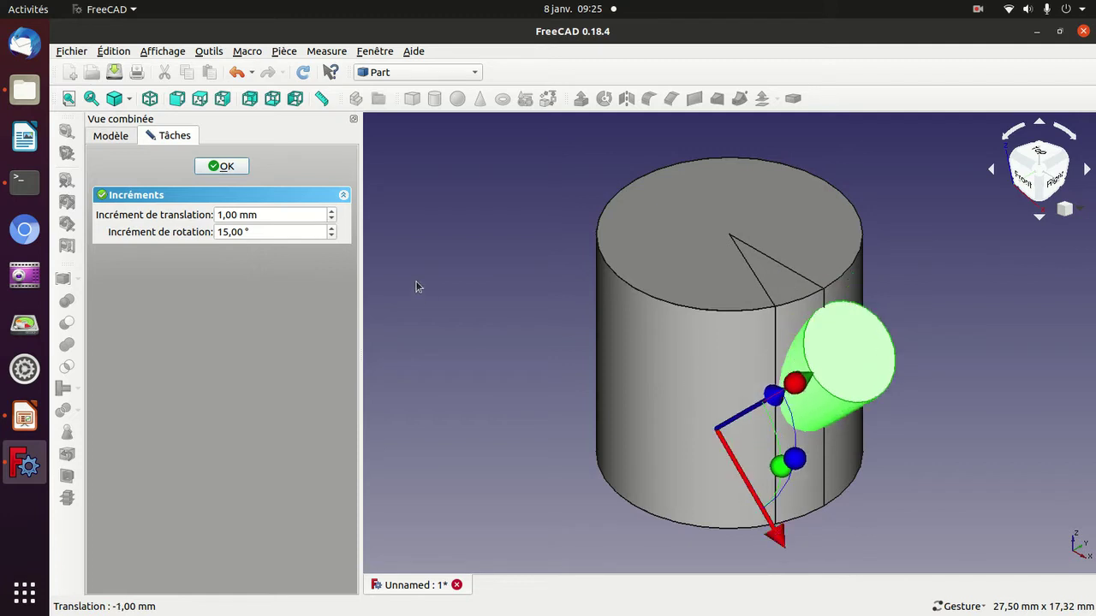
pyautogui.click(227, 166)
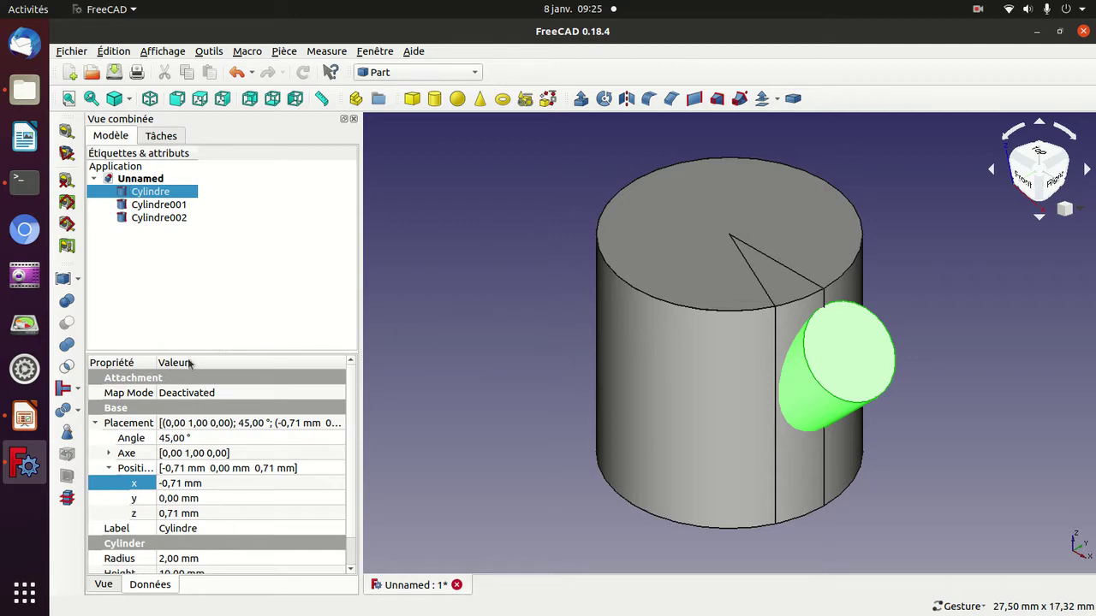
# Change the small cylinder's Angle property to 37° in the Données tab.
pyautogui.click(110, 468)
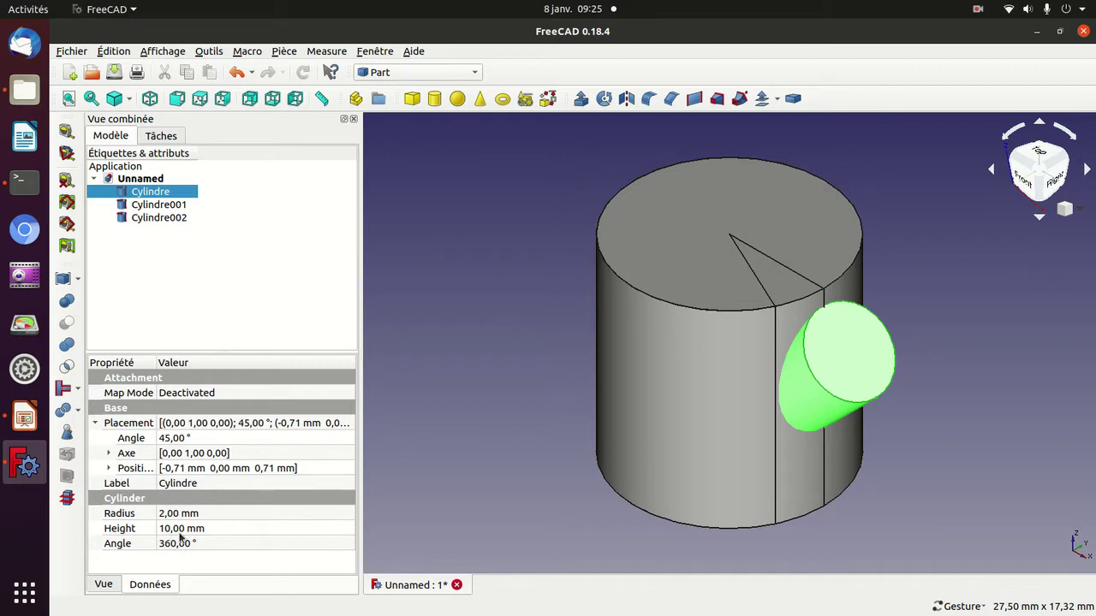
pyautogui.click(175, 514)
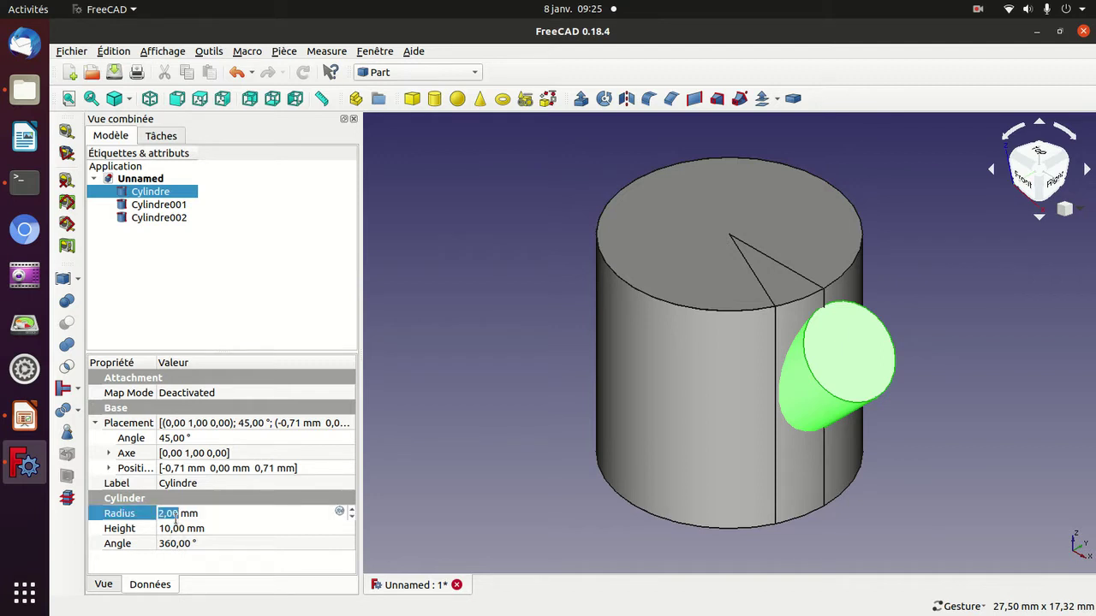
pyautogui.click(185, 545)
pyautogui.press('Home')
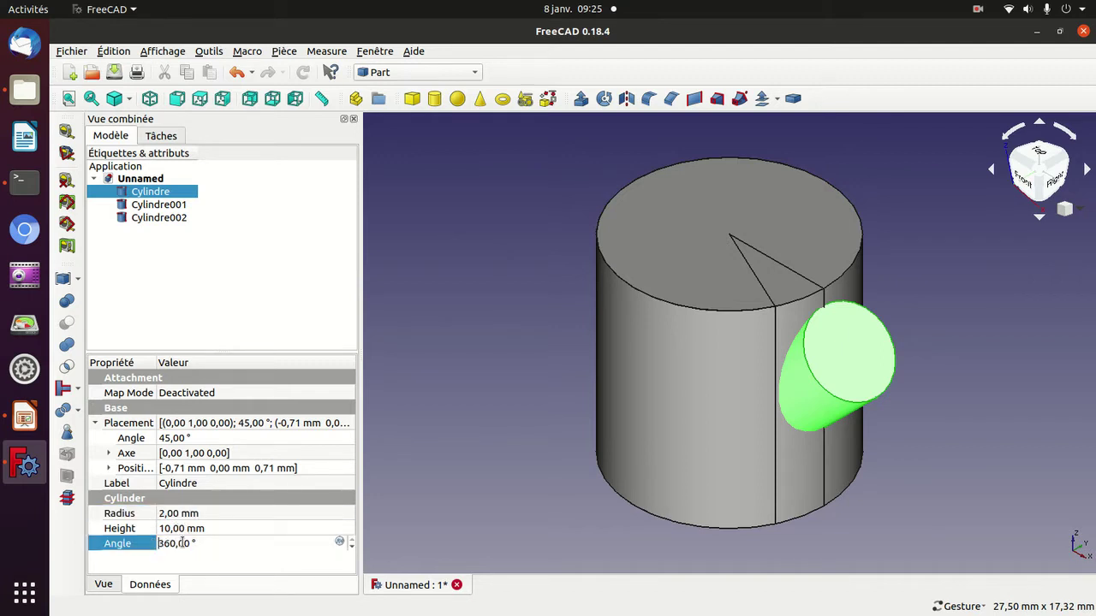
pyautogui.press('BackSpace')
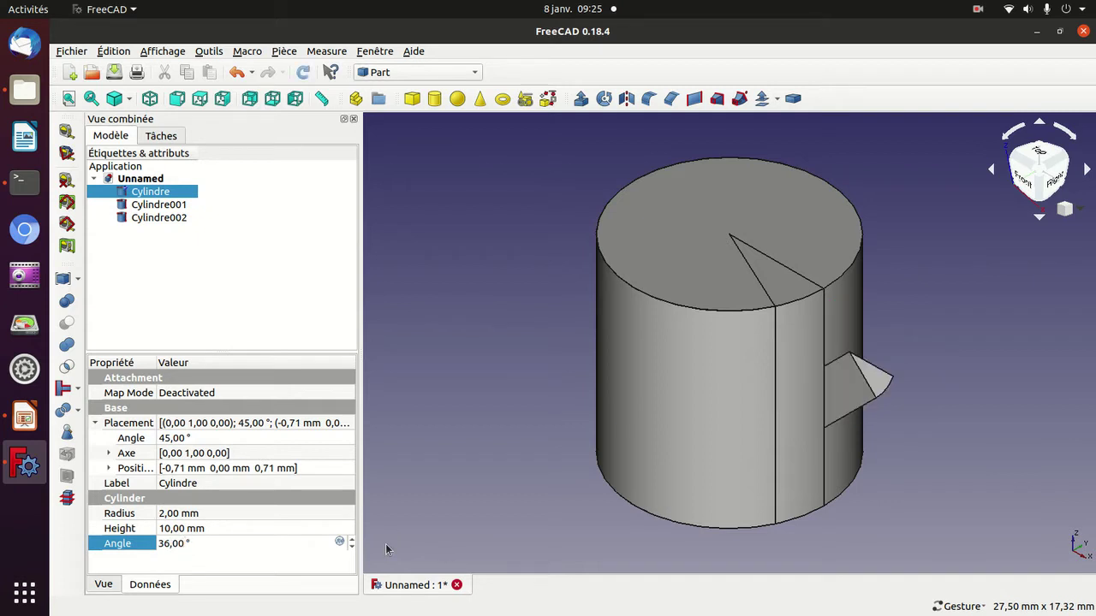
pyautogui.write('45')
pyautogui.press('Down')
pyautogui.press('Down')
pyautogui.press('Down')
pyautogui.click(386, 546)
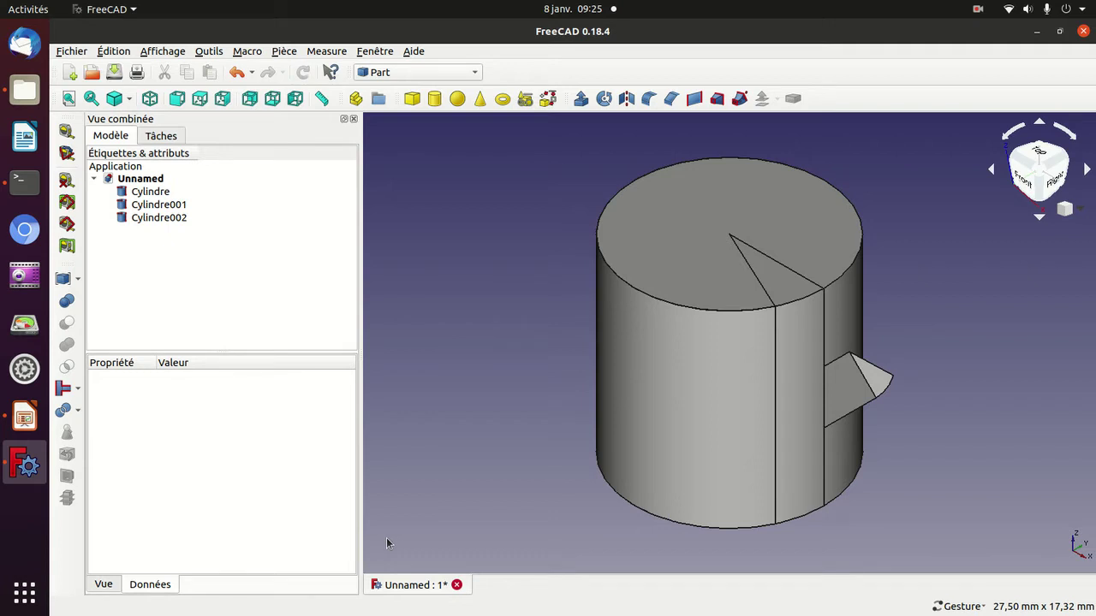
# Reselect the small wedge to check it, then clear the selection.
pyautogui.click(159, 194)
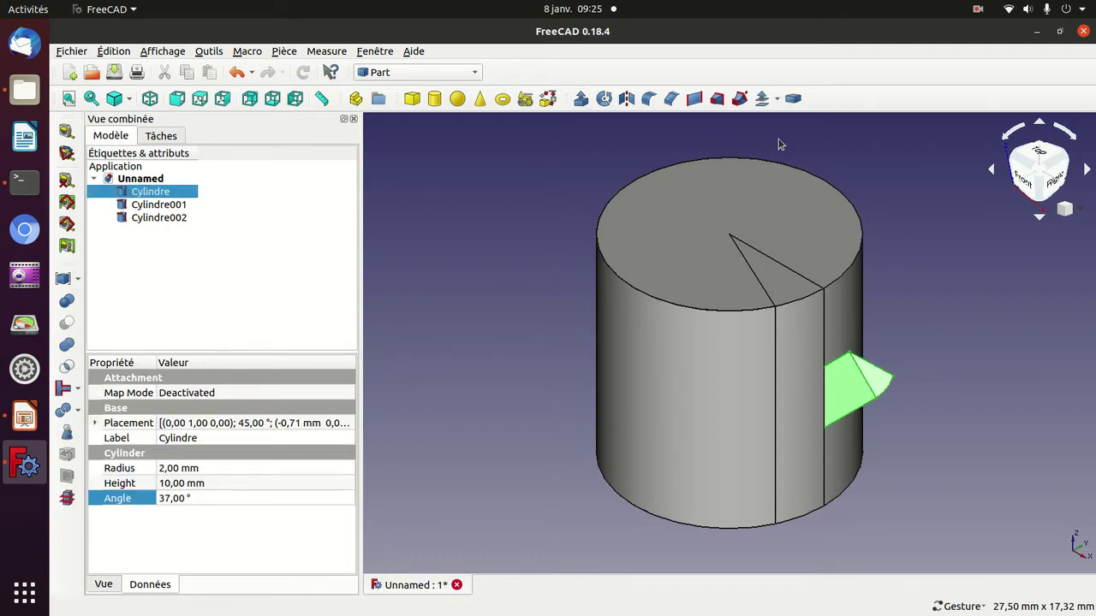
pyautogui.click(979, 11)
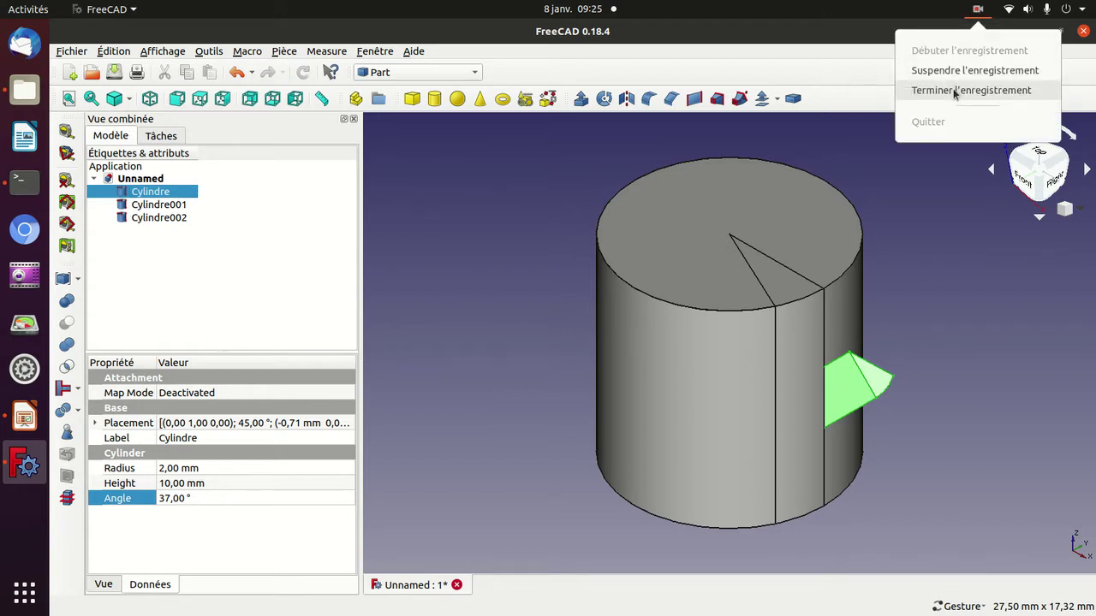
pyautogui.click(948, 177)
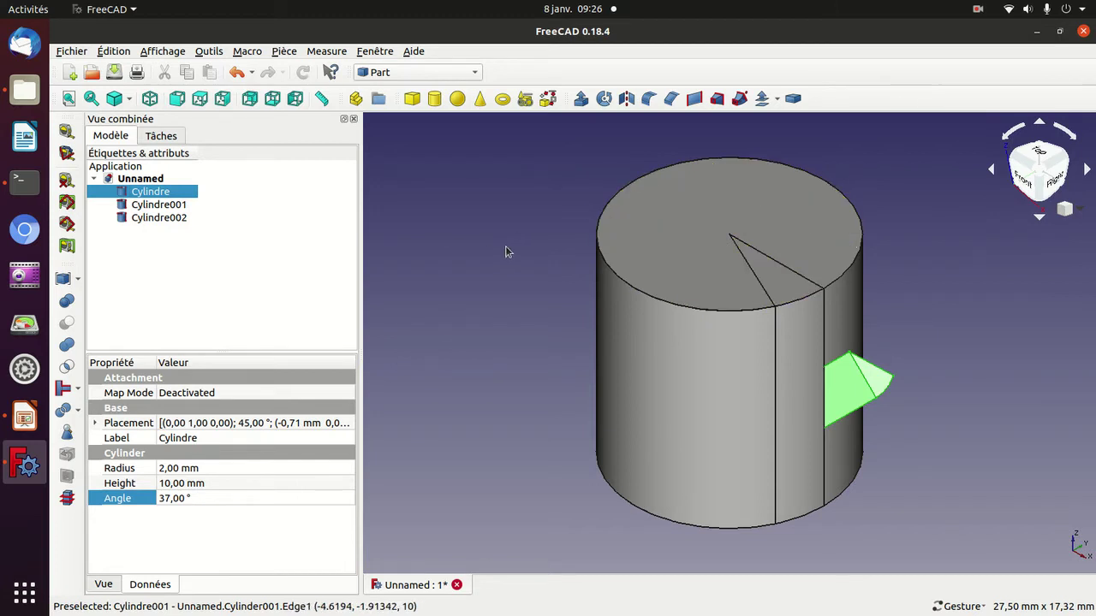
pyautogui.click(462, 240)
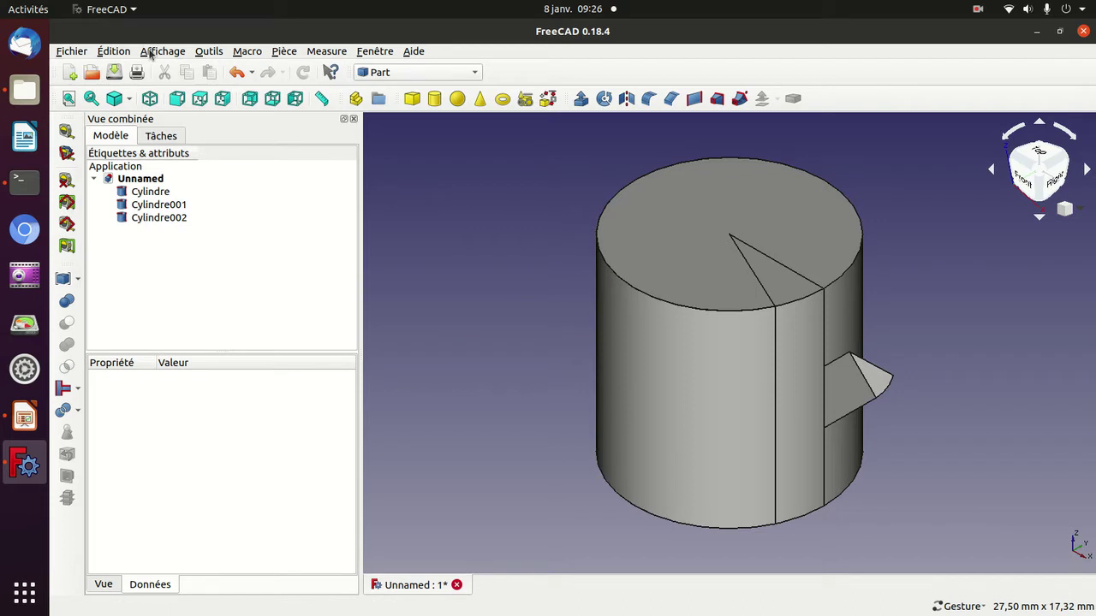
pyautogui.click(150, 53)
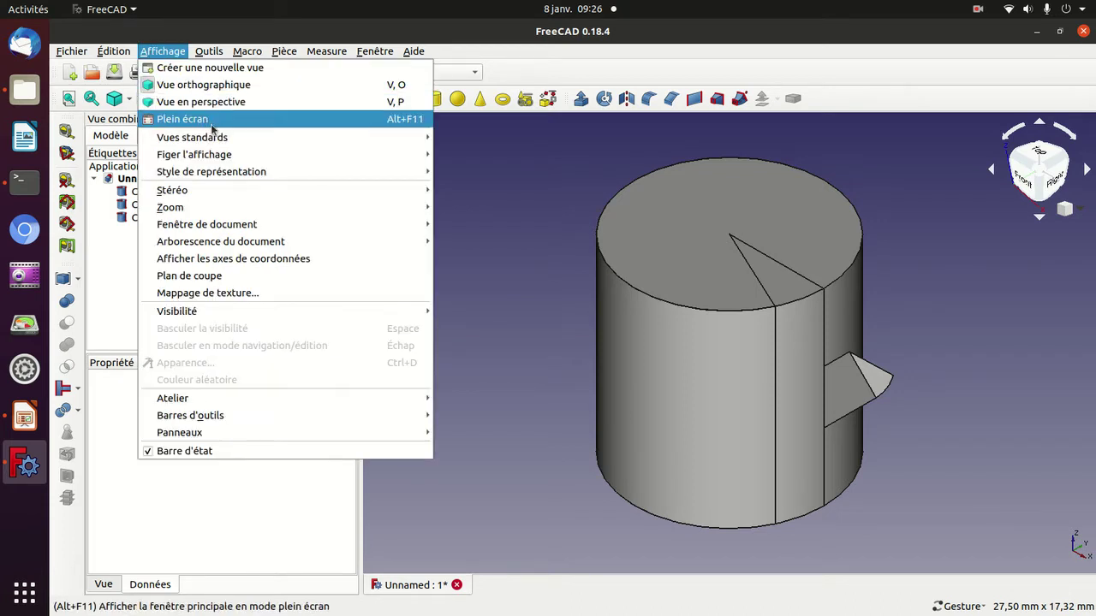
pyautogui.moveTo(212, 171)
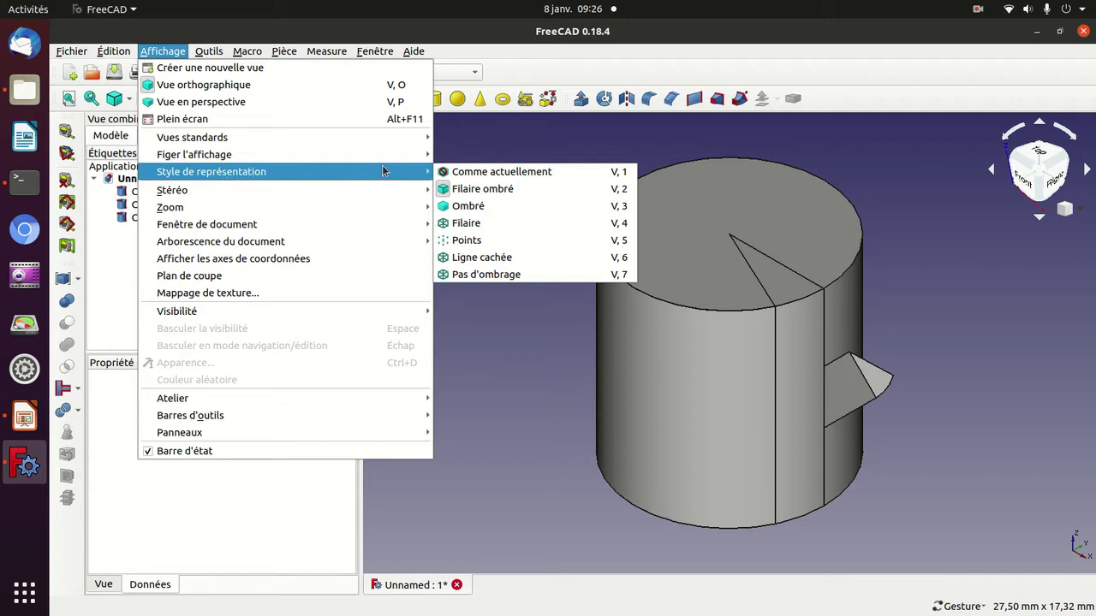
# Switch to plain shading without edges and inspect Cylindre001 from its end face.
pyautogui.click(504, 208)
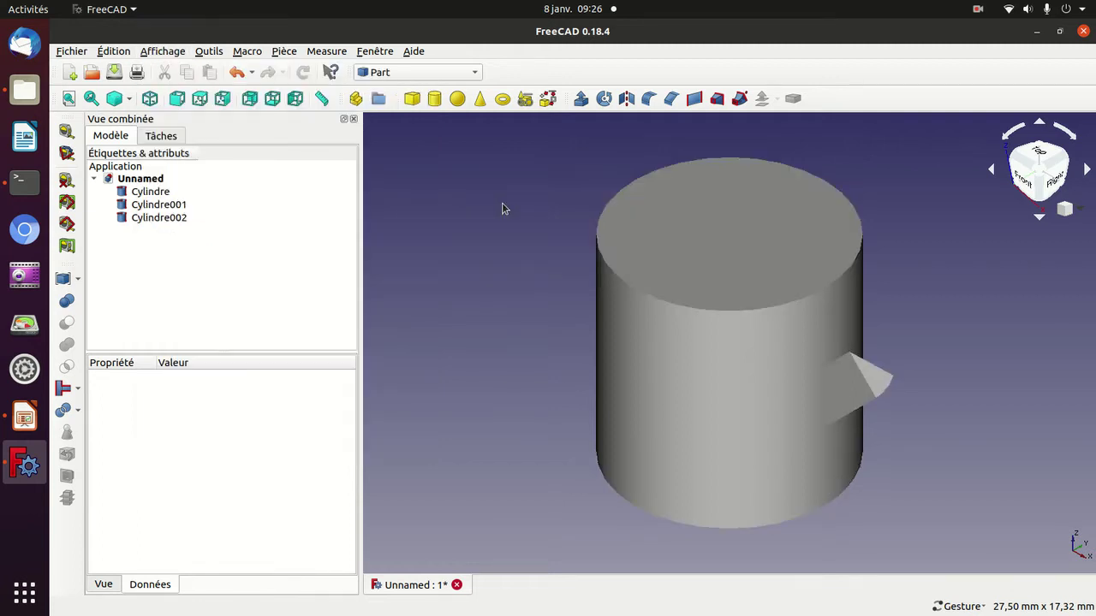
pyautogui.moveTo(936, 335)
pyautogui.mouseDown()
pyautogui.moveTo(778, 294)
pyautogui.moveTo(660, 297)
pyautogui.moveTo(650, 337)
pyautogui.moveTo(714, 448)
pyautogui.moveTo(868, 428)
pyautogui.moveTo(943, 352)
pyautogui.moveTo(765, 349)
pyautogui.moveTo(863, 332)
pyautogui.mouseUp()
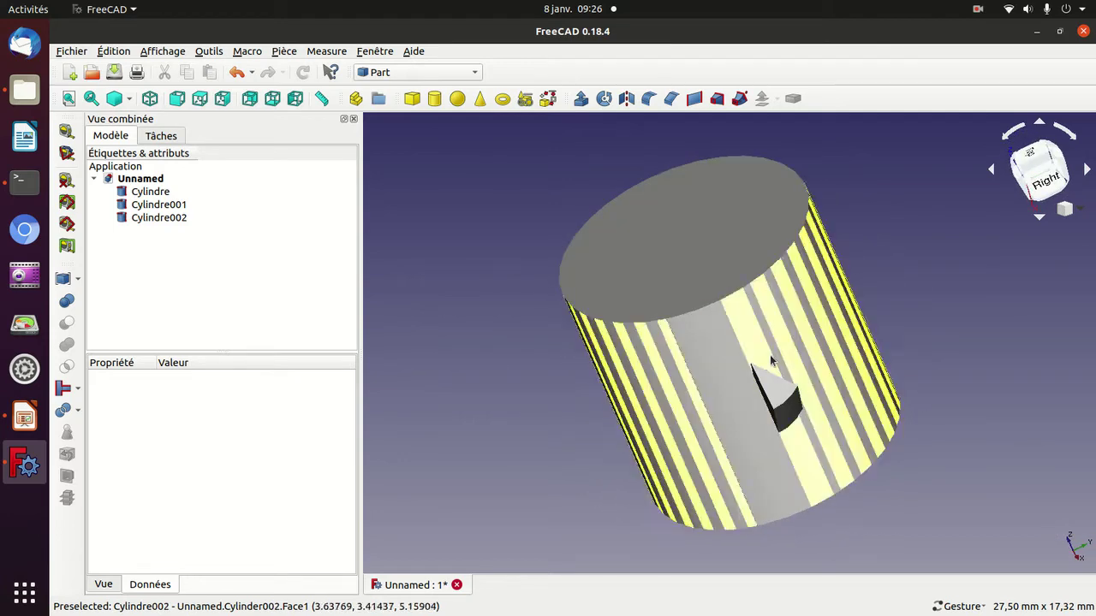
pyautogui.click(709, 336)
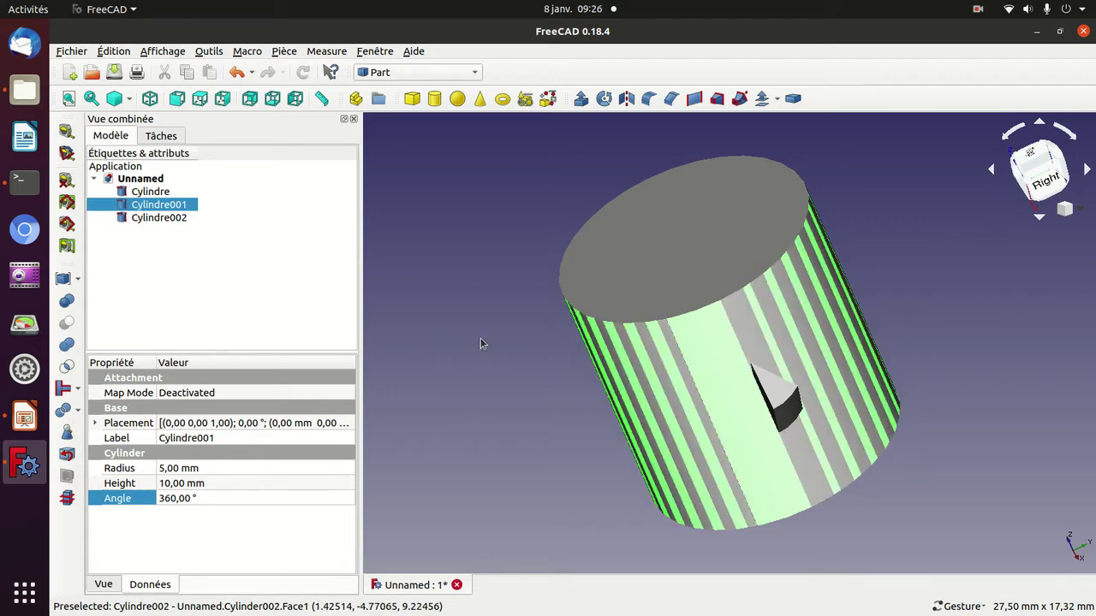
pyautogui.click(541, 346)
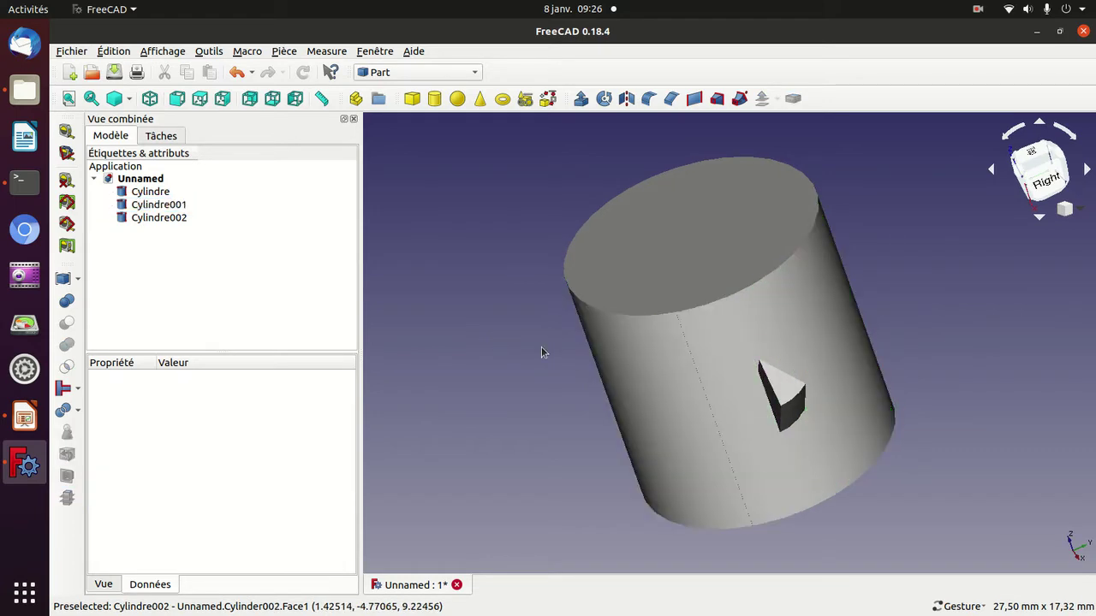
# Inspect Cylindre002, then select Cylindre001 and turn its end face toward the viewer.
pyautogui.click(664, 352)
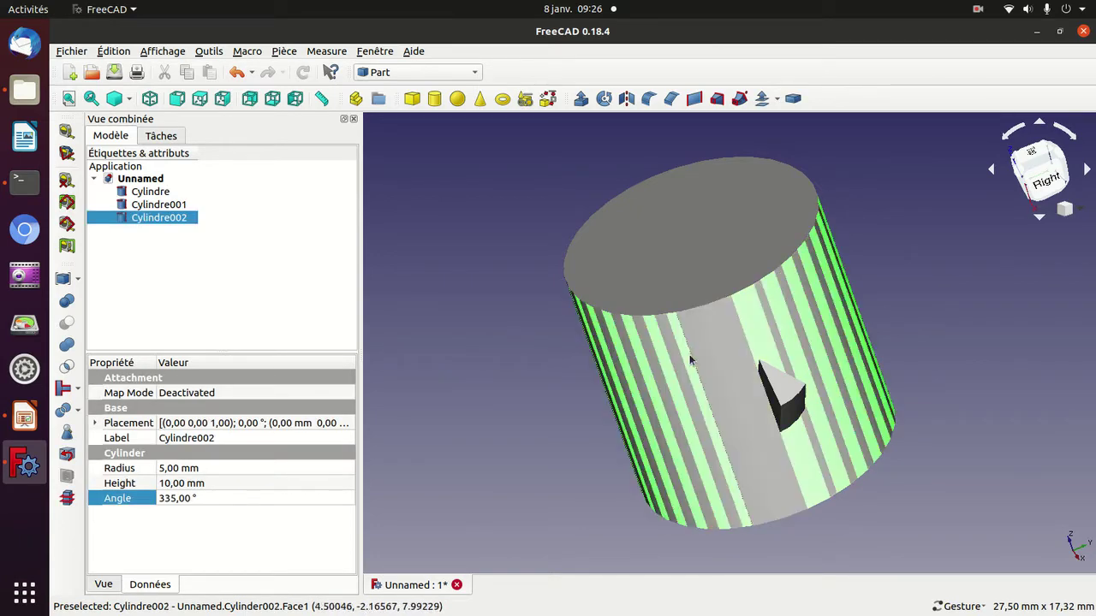
pyautogui.click(464, 339)
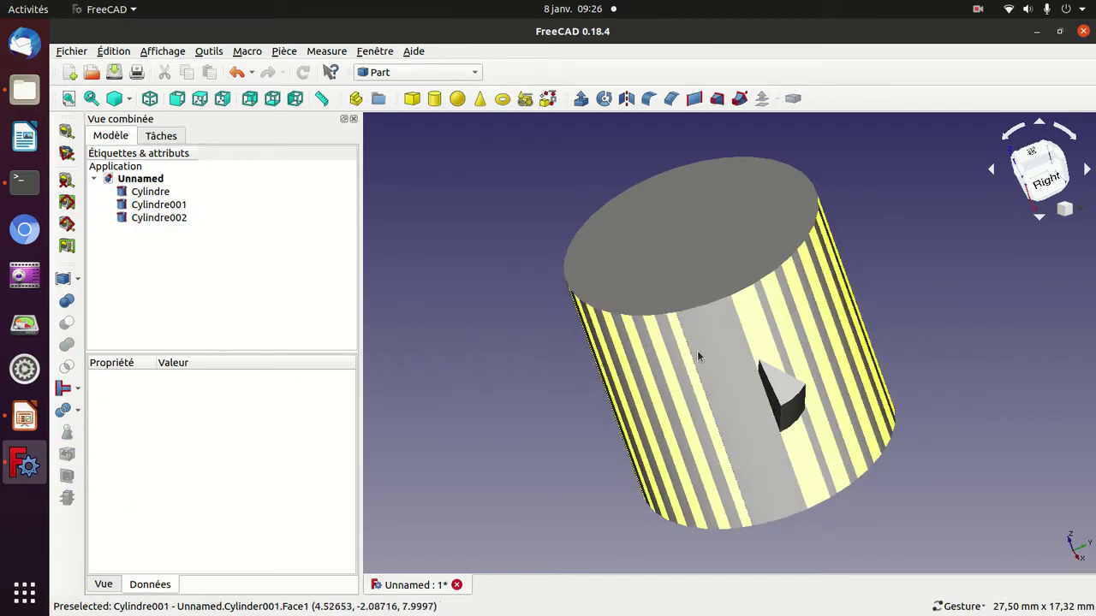
pyautogui.click(700, 349)
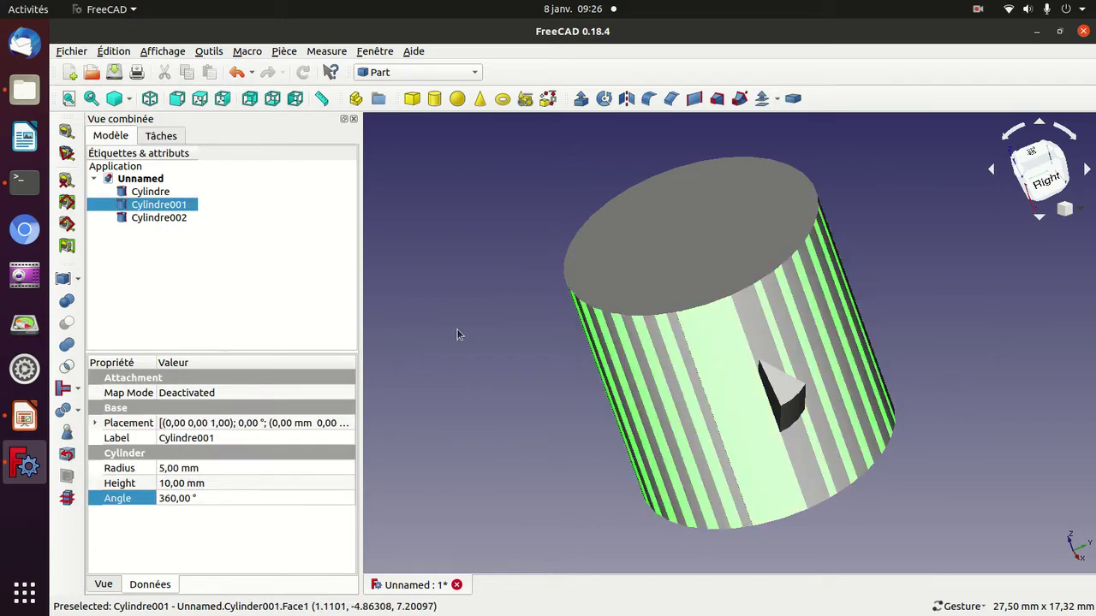
pyautogui.moveTo(482, 222)
pyautogui.mouseDown()
pyautogui.moveTo(486, 275)
pyautogui.moveTo(571, 210)
pyautogui.mouseUp()
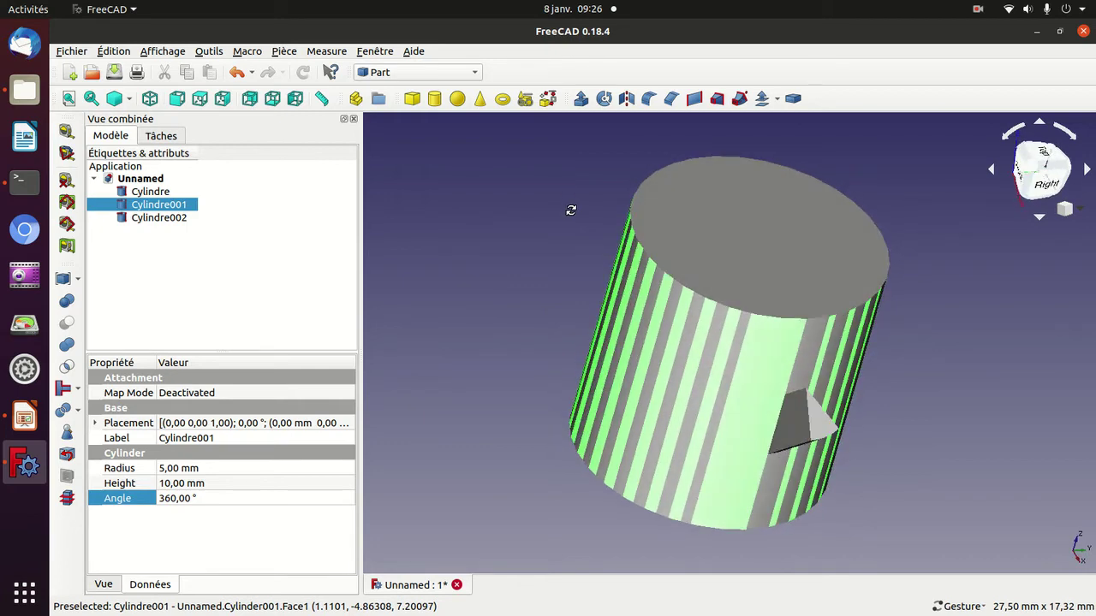
pyautogui.click(164, 53)
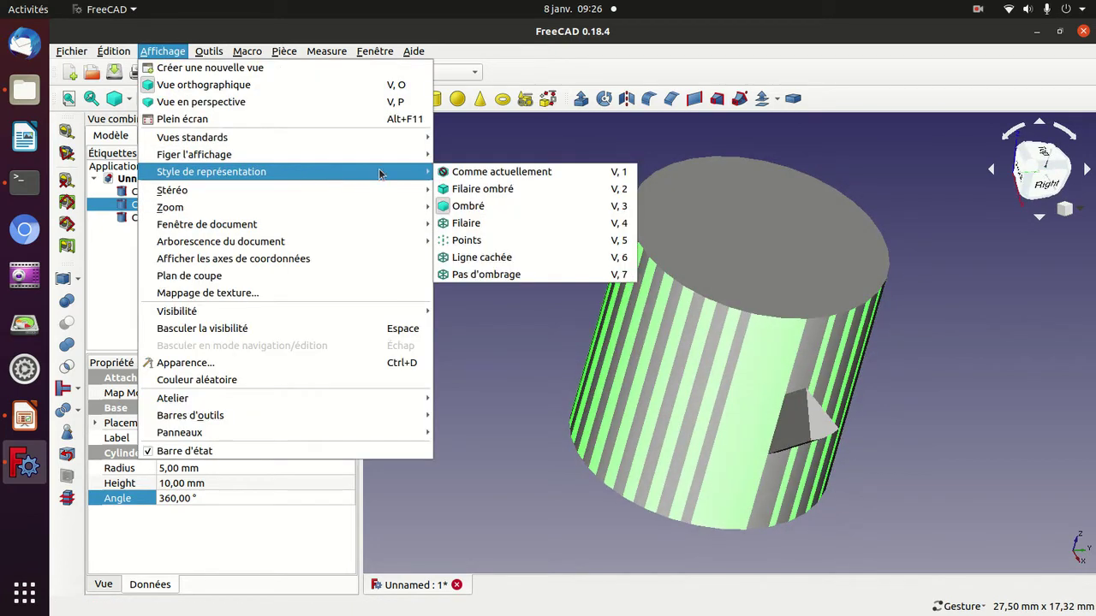
# Apply the Filaire ombré display style and orbit to lay the cylinder sideways.
pyautogui.click(453, 190)
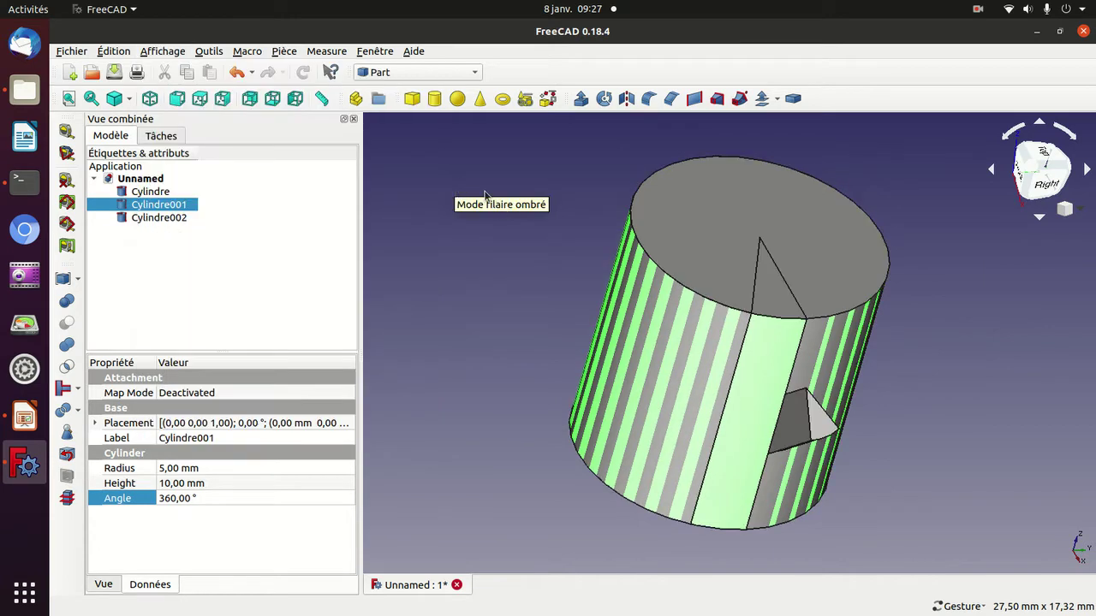
pyautogui.click(559, 242)
pyautogui.moveTo(559, 241)
pyautogui.mouseDown()
pyautogui.moveTo(560, 367)
pyautogui.moveTo(409, 353)
pyautogui.mouseUp()
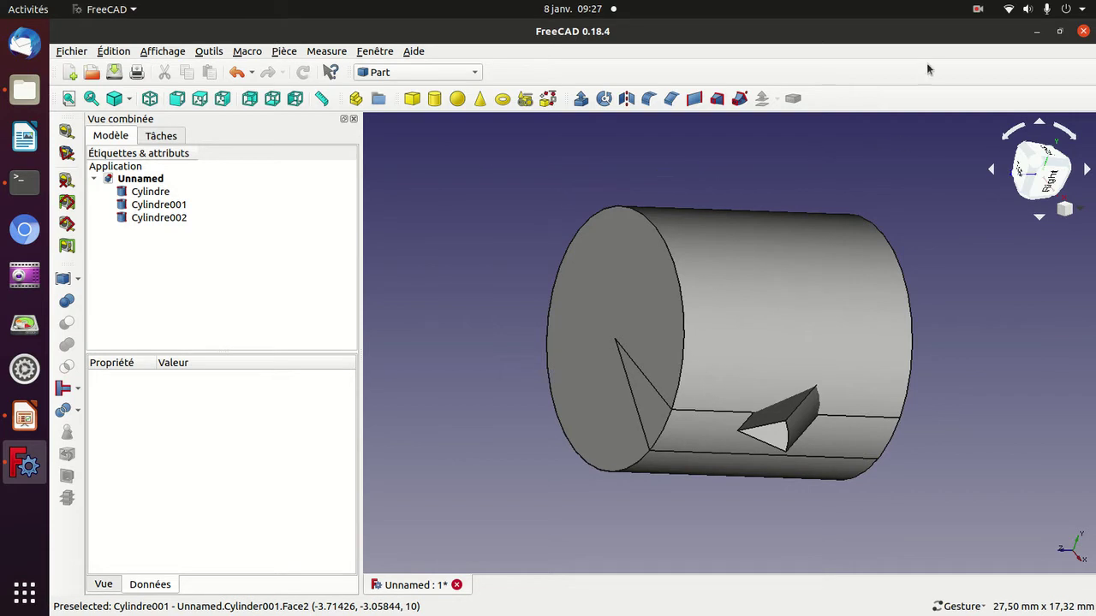
pyautogui.click(977, 10)
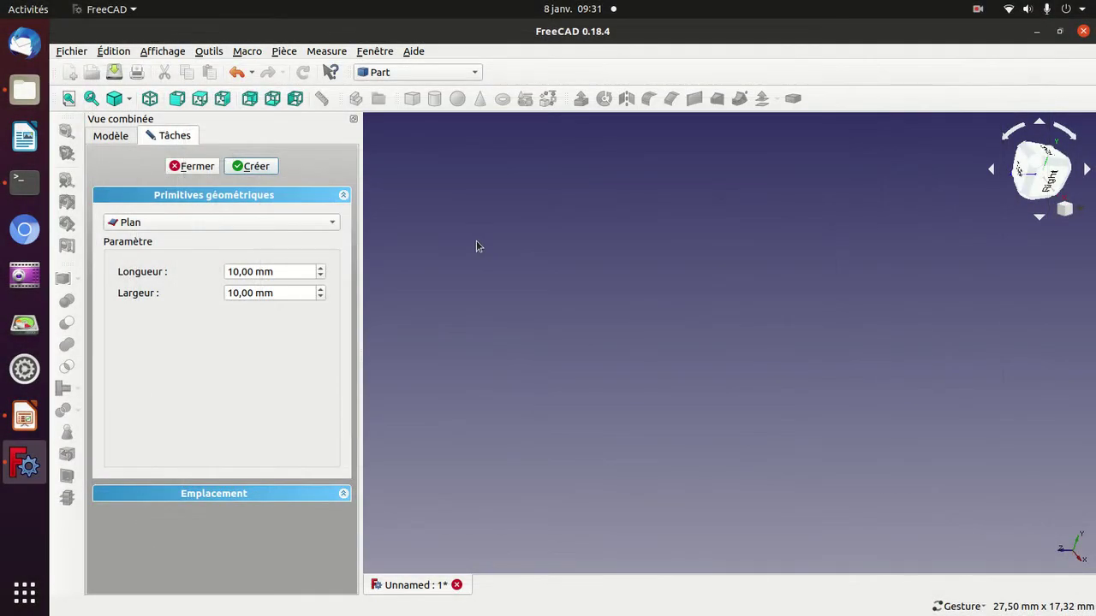
# Create a cone with the default radii of 2 and 4 mm.
pyautogui.click(265, 225)
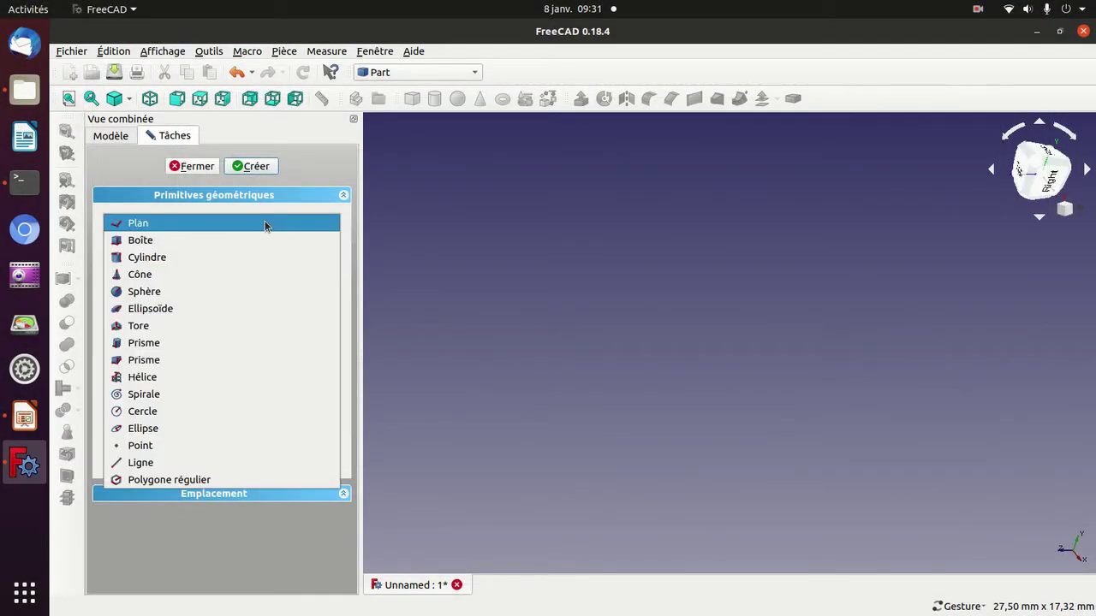
pyautogui.click(237, 275)
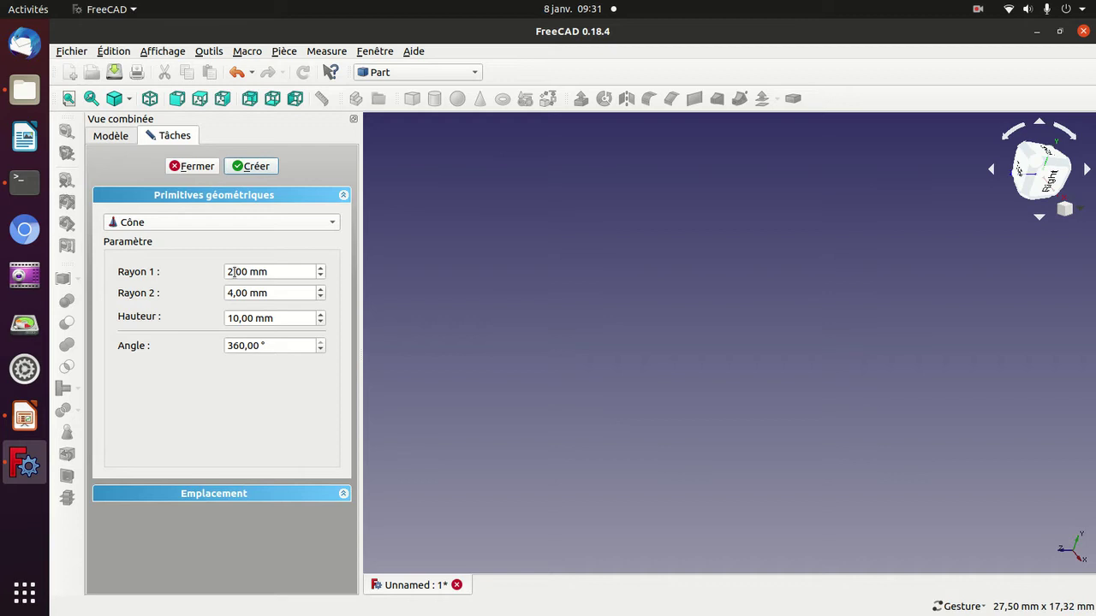
pyautogui.click(234, 271)
pyautogui.press('Return')
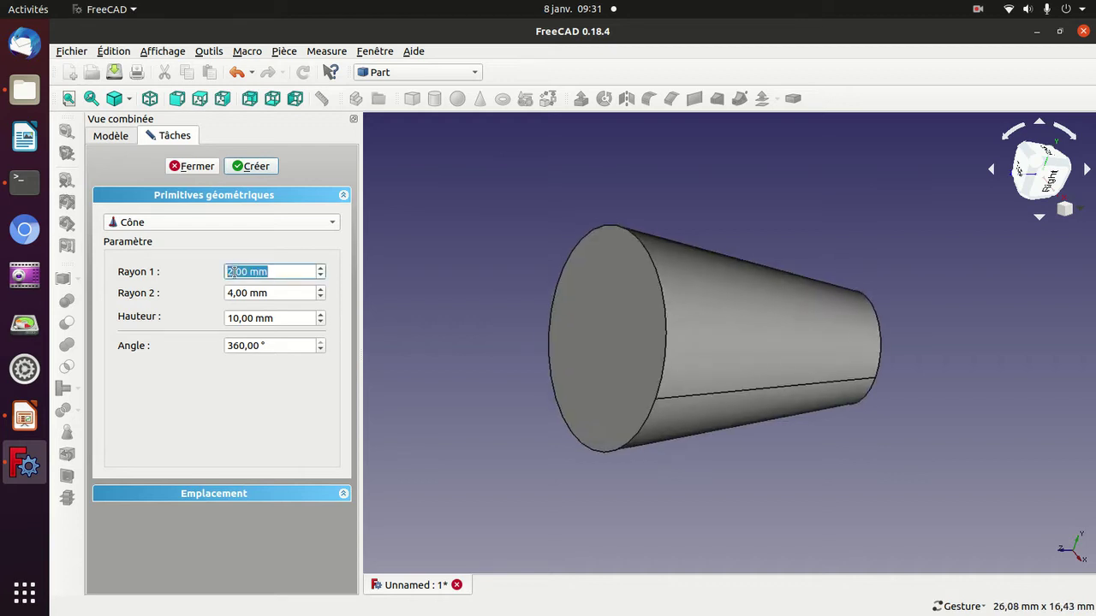
# Set Rayon 1 to 0 mm for a pointed cone and view it isometrically.
pyautogui.click(234, 271)
pyautogui.doubleClick(234, 271)
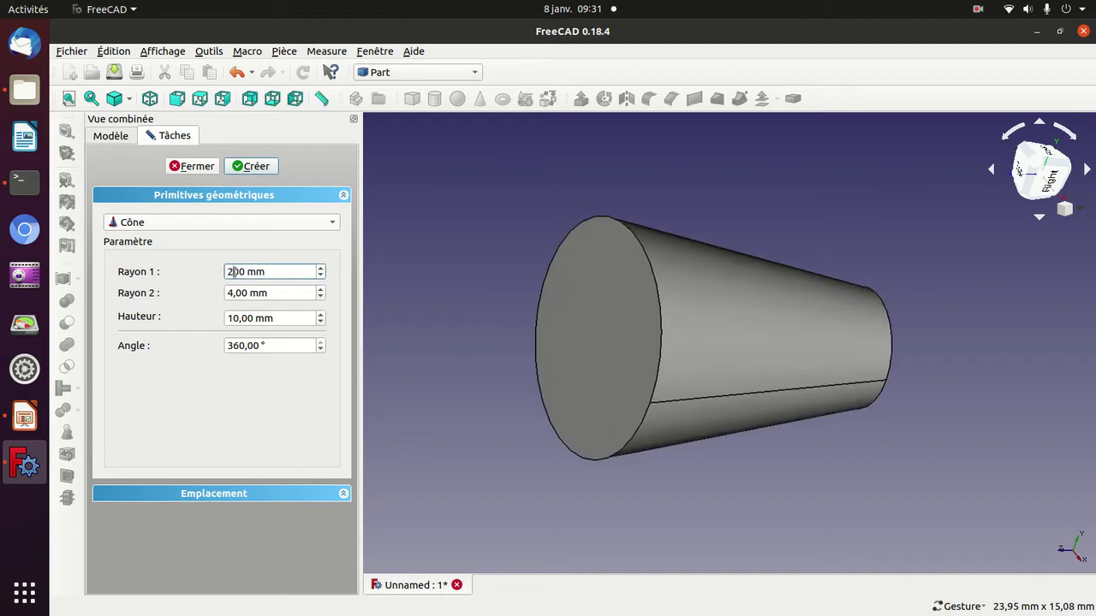
pyautogui.write('0')
pyautogui.doubleClick(234, 272)
pyautogui.press('End')
pyautogui.click(605, 344)
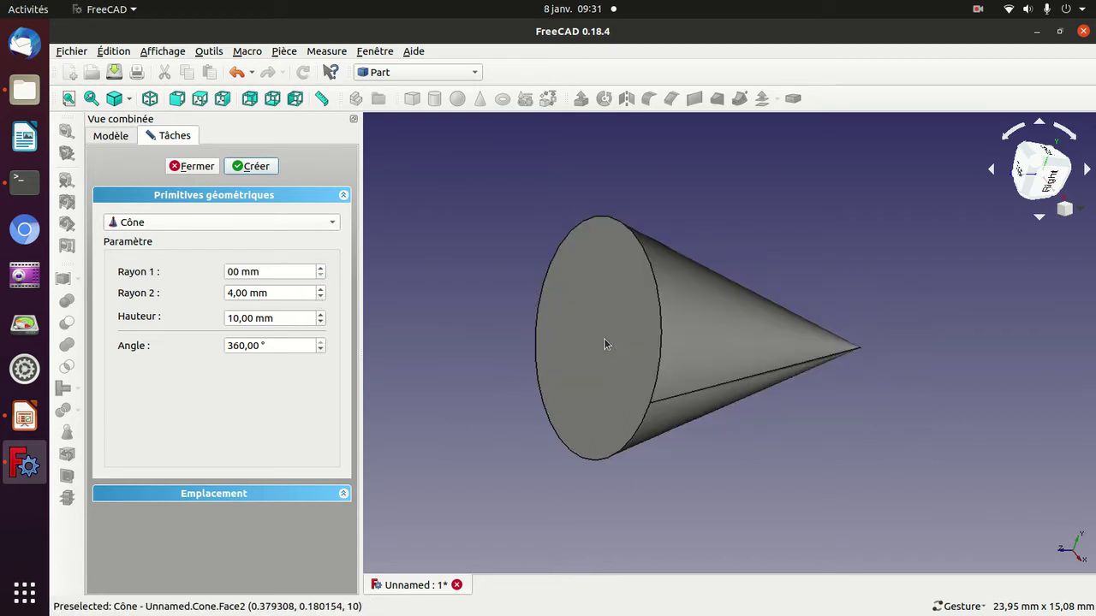
pyautogui.click(605, 344)
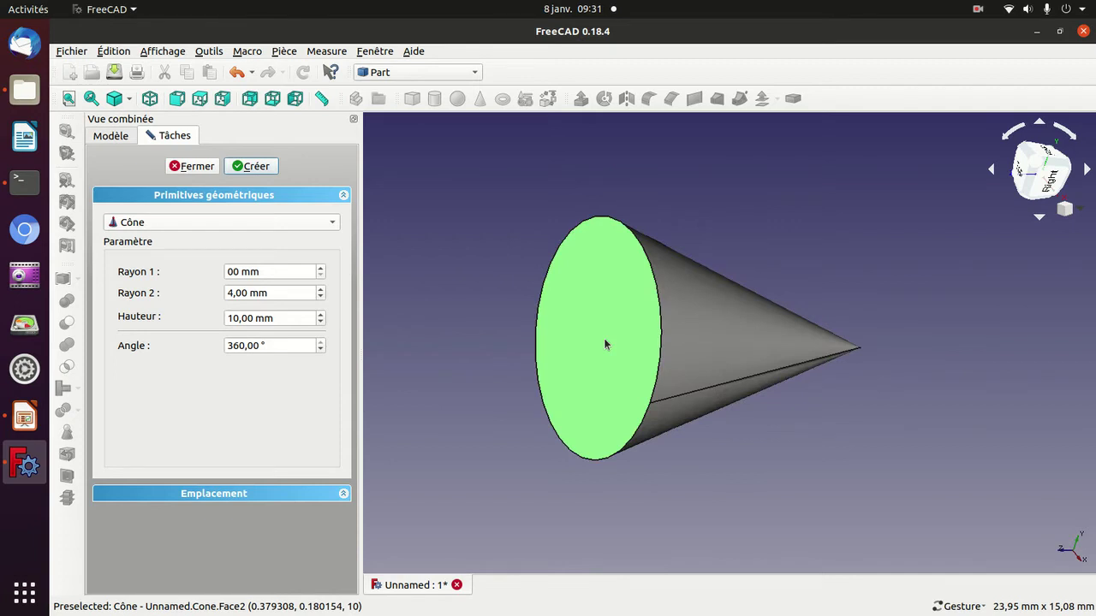
pyautogui.press('0')
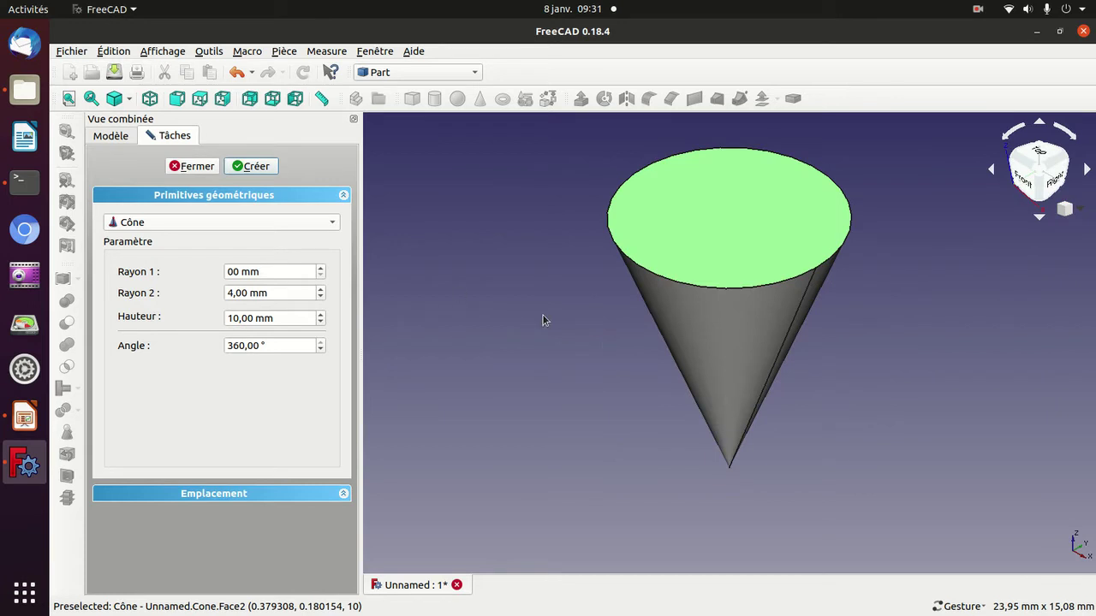
# Set Rayon 1 to 4 mm and create a cone with Rayon 2 at 0 mm.
pyautogui.click(239, 272)
pyautogui.write('3')
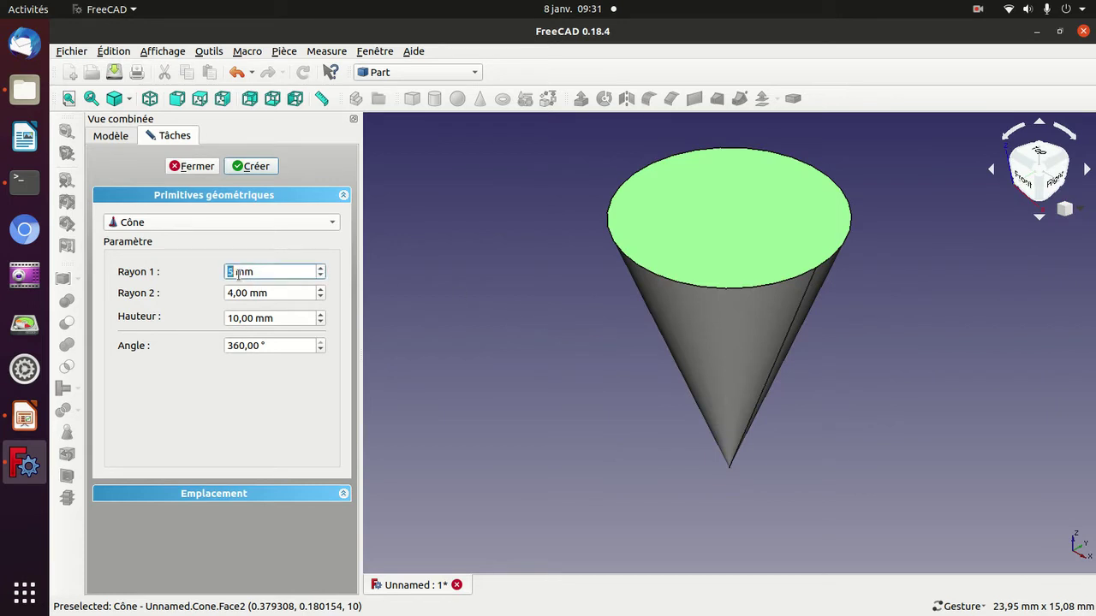
pyautogui.click(243, 293)
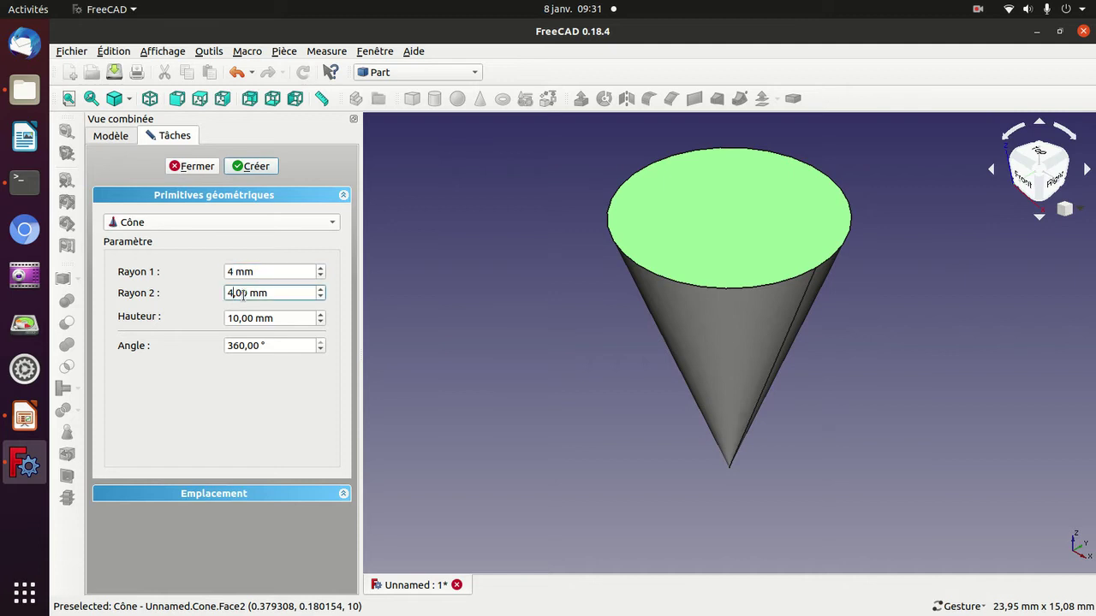
pyautogui.press('BackSpace')
pyautogui.write('1')
pyautogui.press('BackSpace')
pyautogui.write('0')
pyautogui.press('Return')
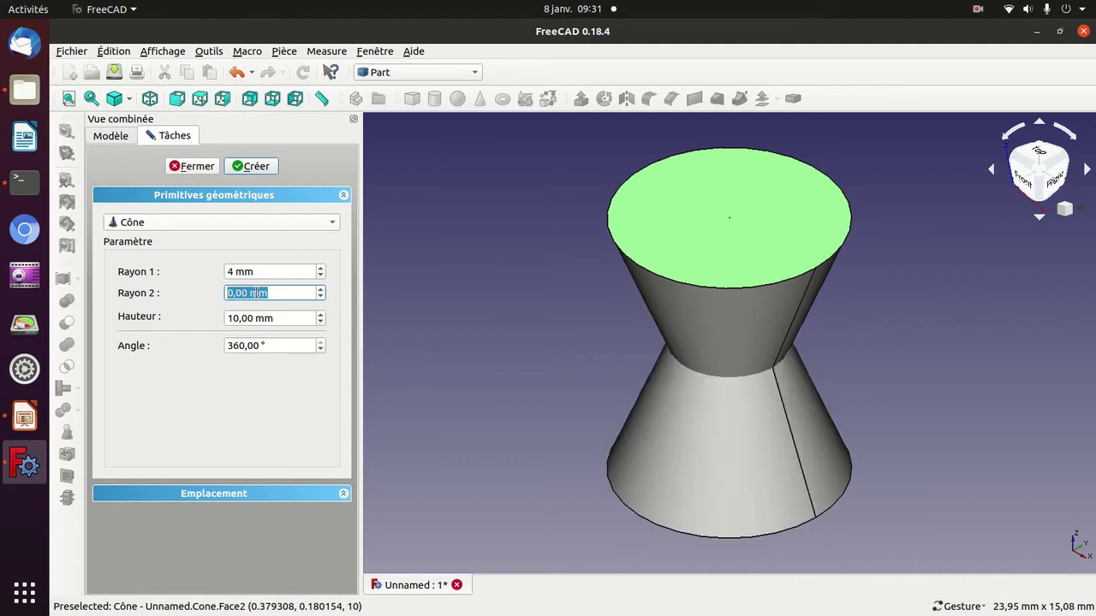
pyautogui.moveTo(488, 374)
pyautogui.mouseDown()
pyautogui.moveTo(557, 286)
pyautogui.moveTo(551, 399)
pyautogui.moveTo(643, 371)
pyautogui.moveTo(810, 391)
pyautogui.moveTo(624, 351)
pyautogui.mouseUp()
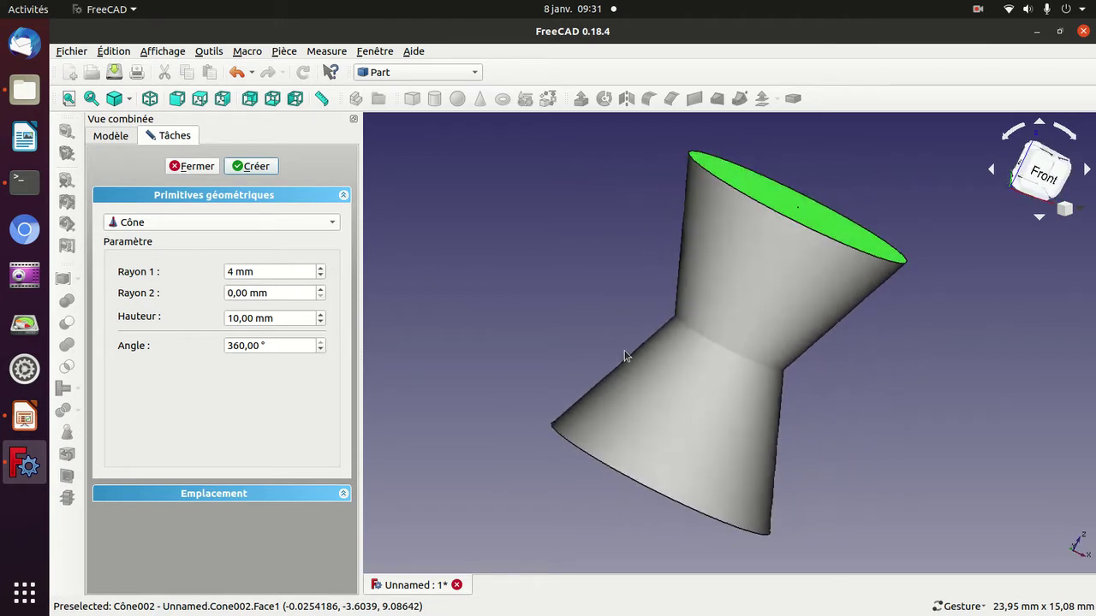
# Create a cone with Rayon 2 at 4 mm, then clear Rayon 2 for a new value.
pyautogui.click(229, 293)
pyautogui.press('BackSpace')
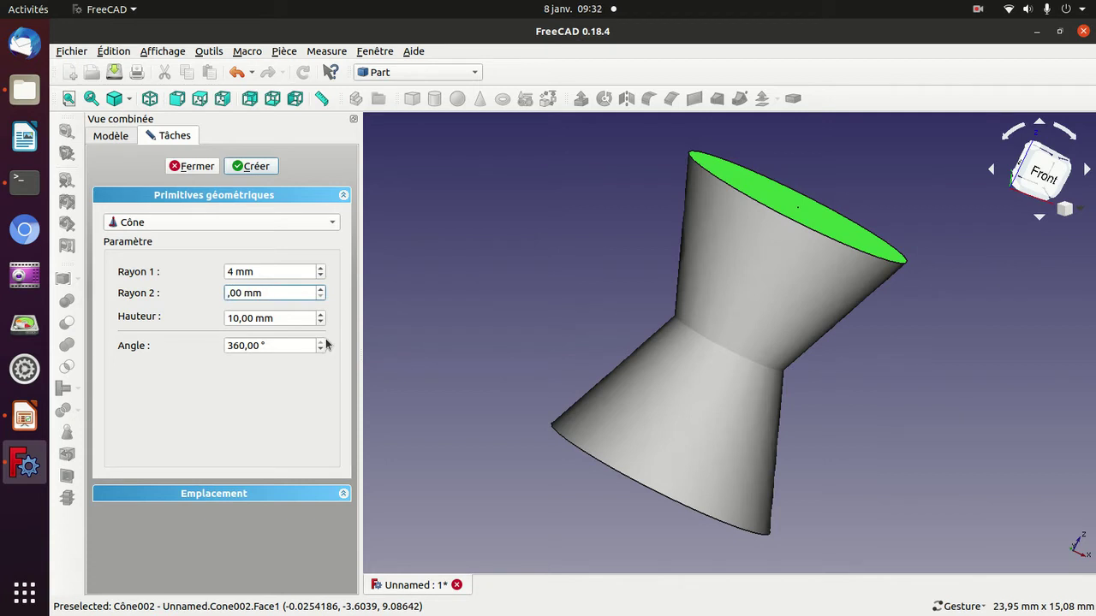
pyautogui.write('4')
pyautogui.click(258, 168)
pyautogui.click(285, 291)
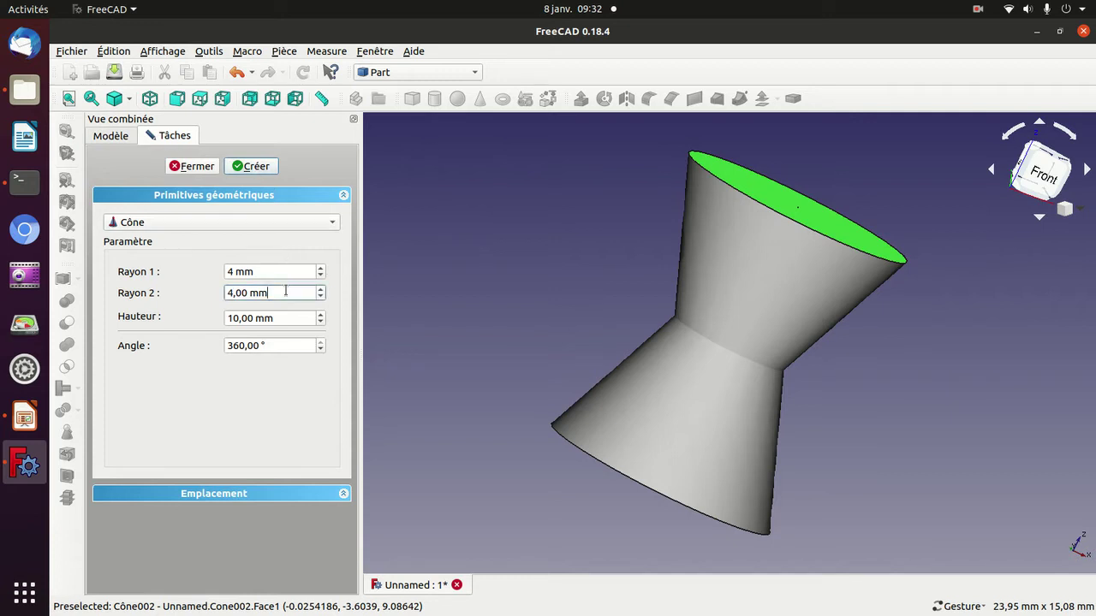
pyautogui.tripleClick(285, 292)
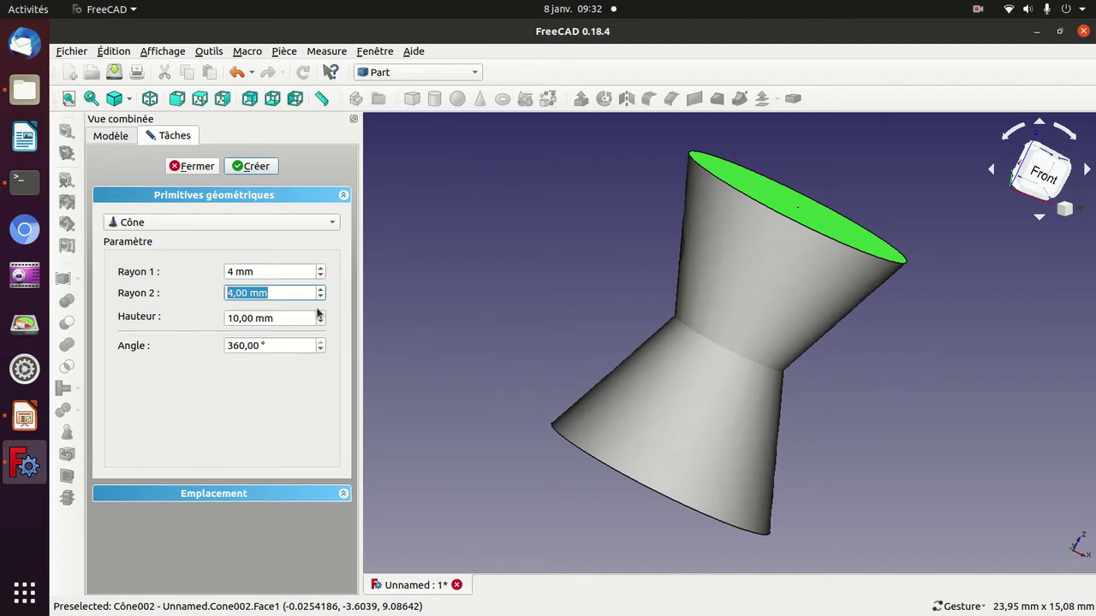
pyautogui.click(244, 288)
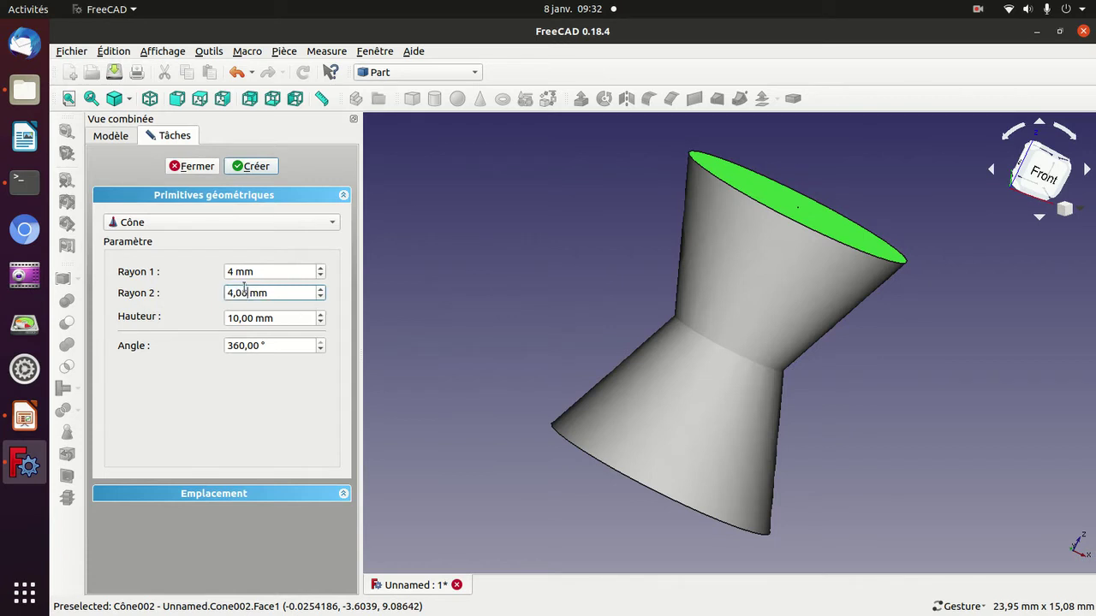
pyautogui.hotkey('ctrl', 'a')
# Create the cone tapering from 4 to 3 mm, inspect it, and close the panel.
pyautogui.write('3')
pyautogui.click(267, 169)
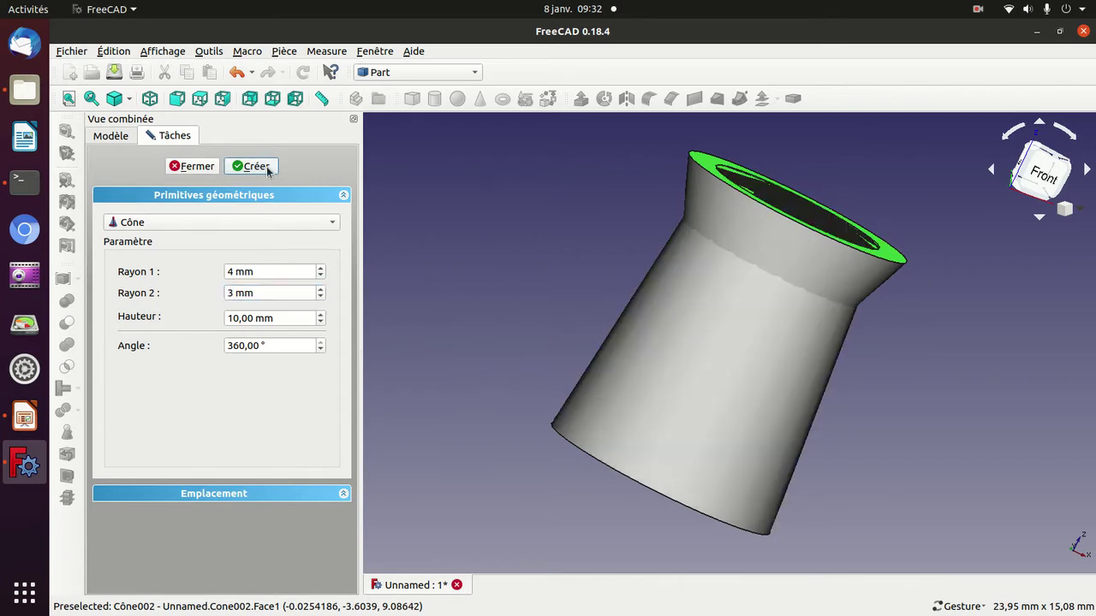
pyautogui.moveTo(575, 225)
pyautogui.mouseDown()
pyautogui.moveTo(799, 350)
pyautogui.moveTo(716, 345)
pyautogui.moveTo(631, 382)
pyautogui.mouseUp()
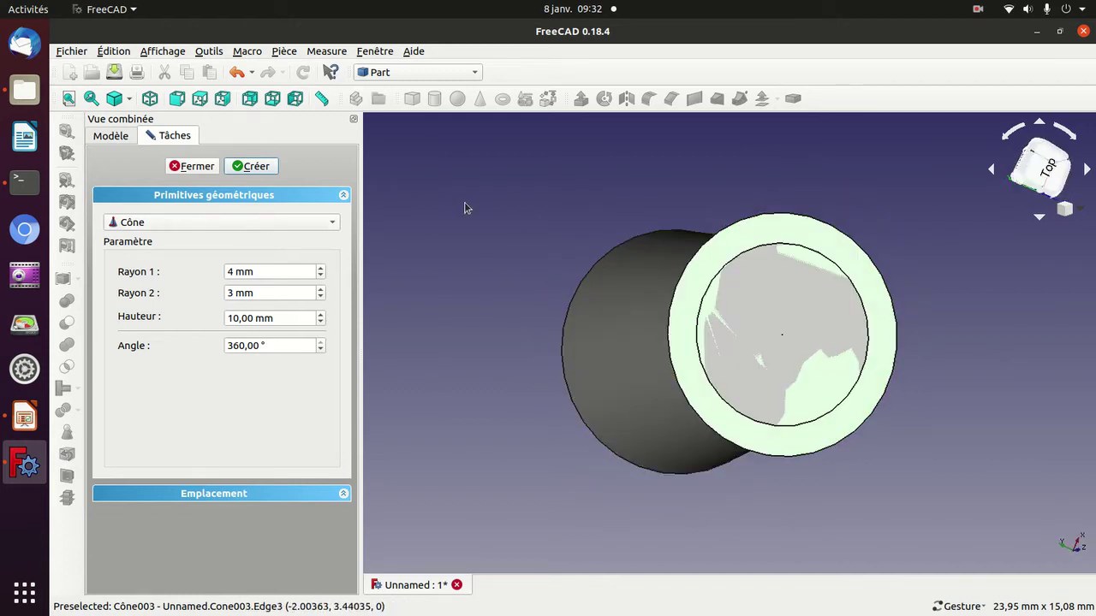
pyautogui.press('0')
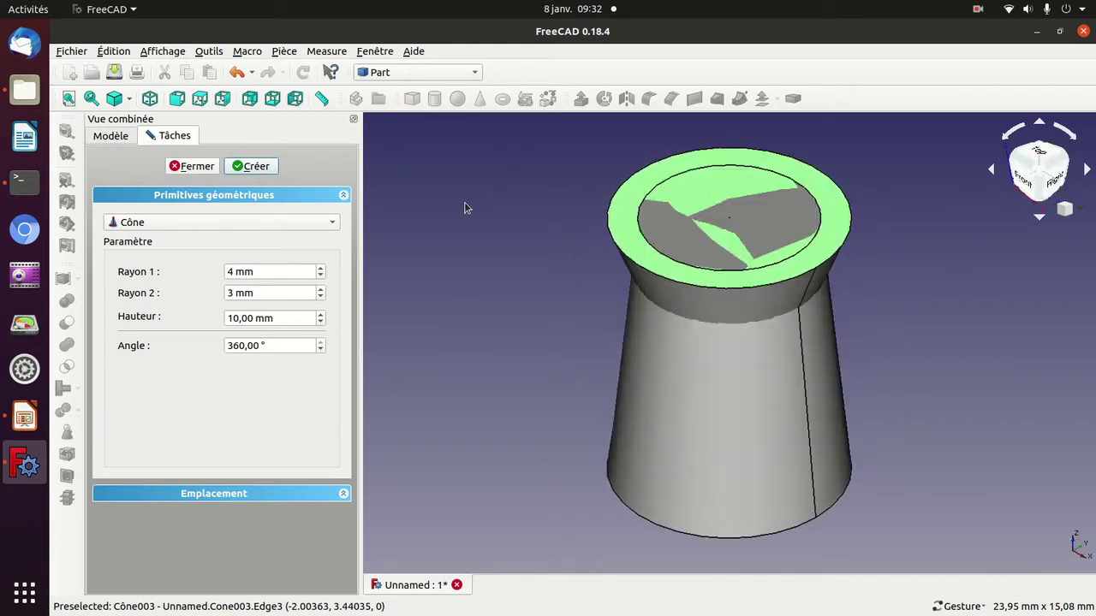
pyautogui.click(188, 168)
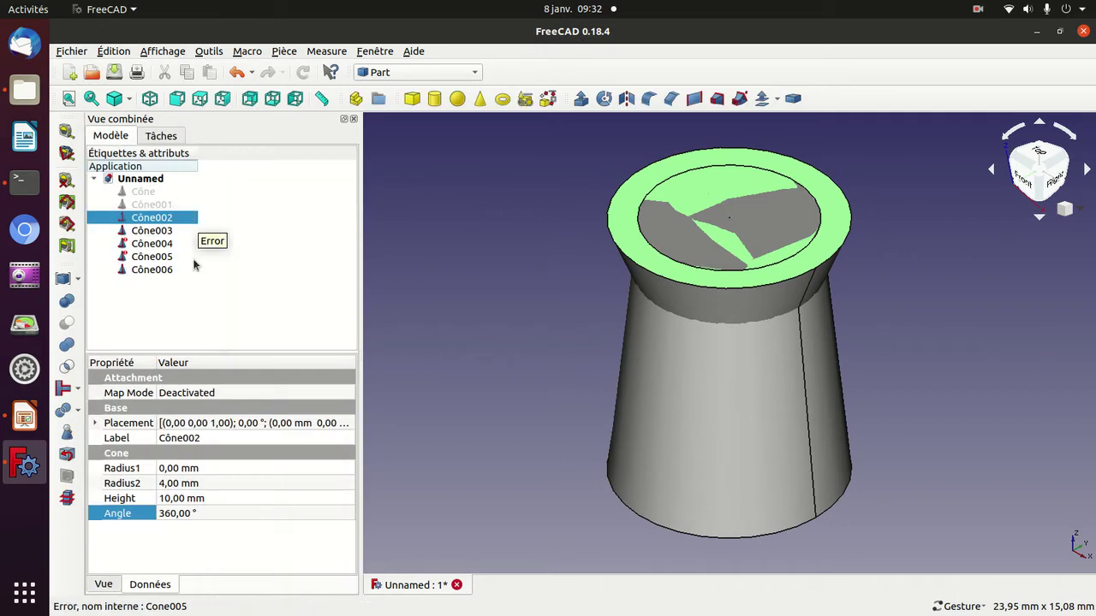
# Check Cône004 and Cône005, then select all seven cones and delete them.
pyautogui.click(159, 244)
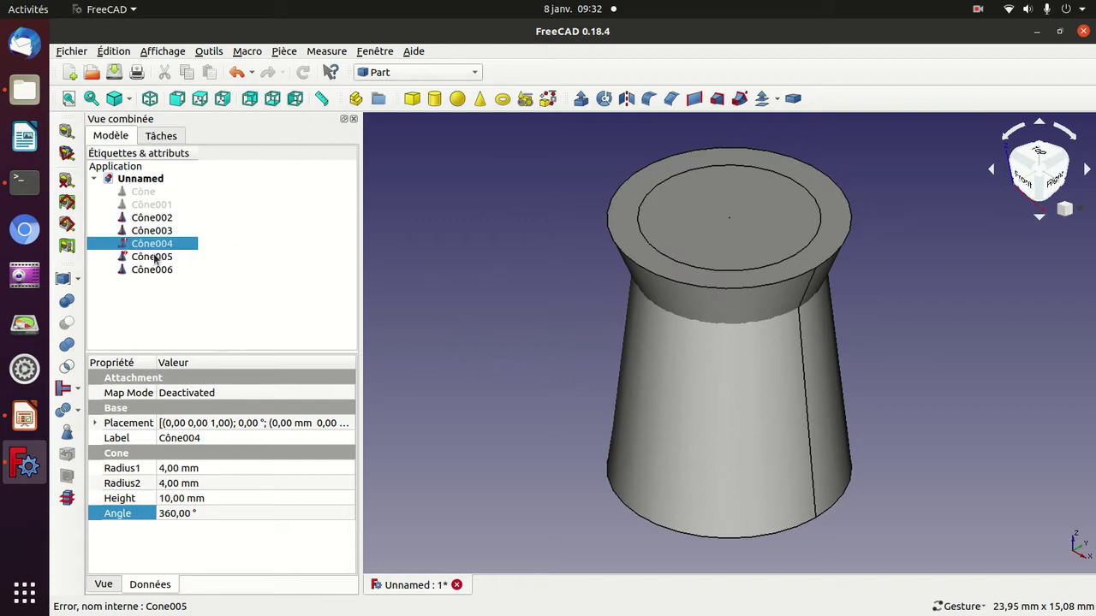
pyautogui.click(157, 257)
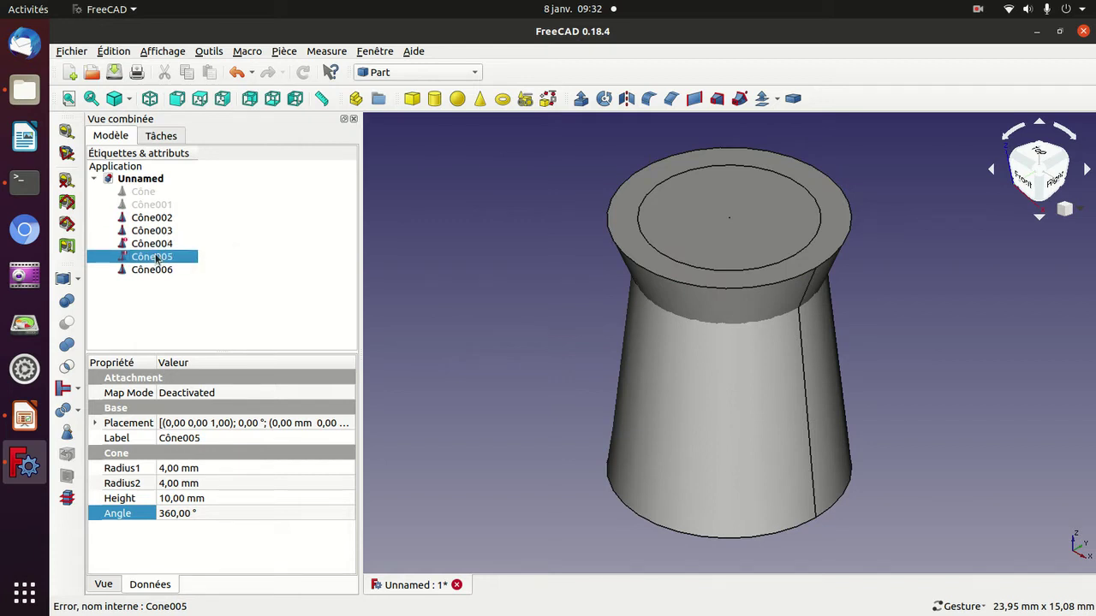
pyautogui.click(155, 246)
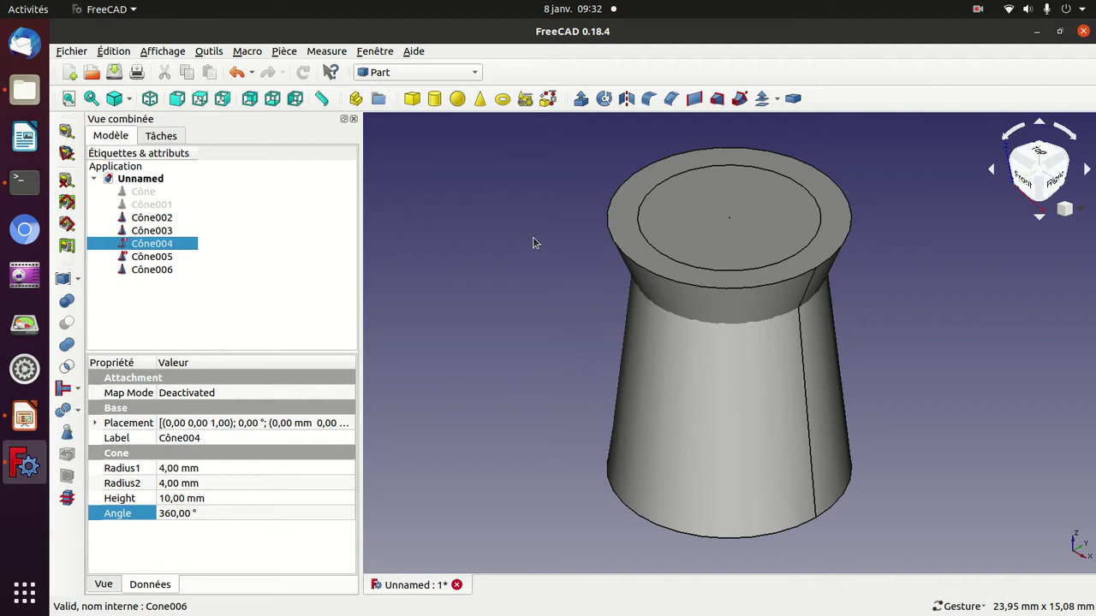
pyautogui.hotkey('ctrl', 'a')
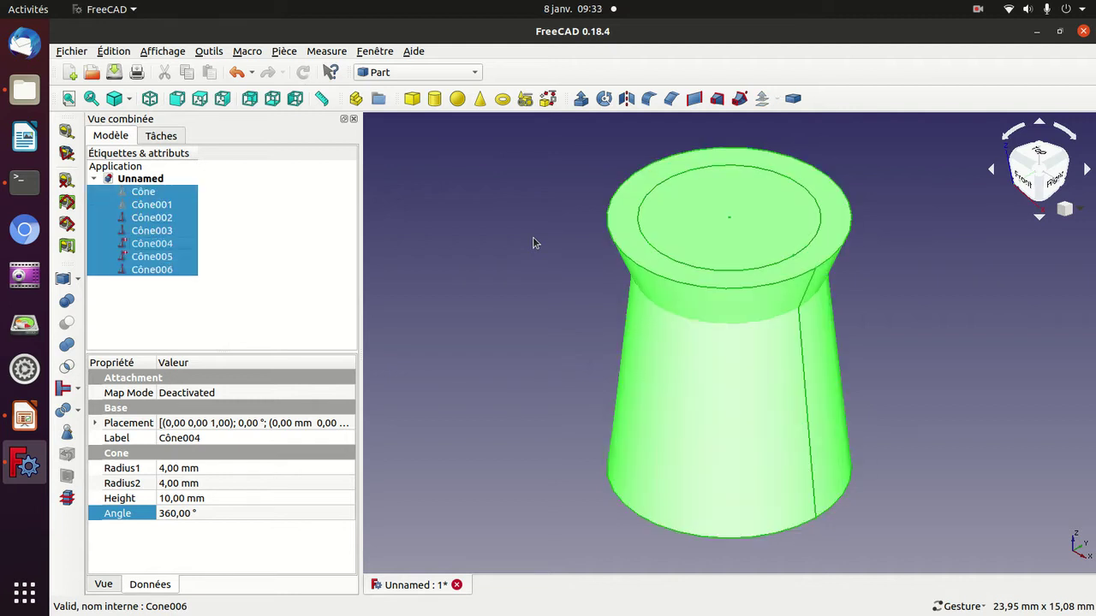
pyautogui.press('Delete')
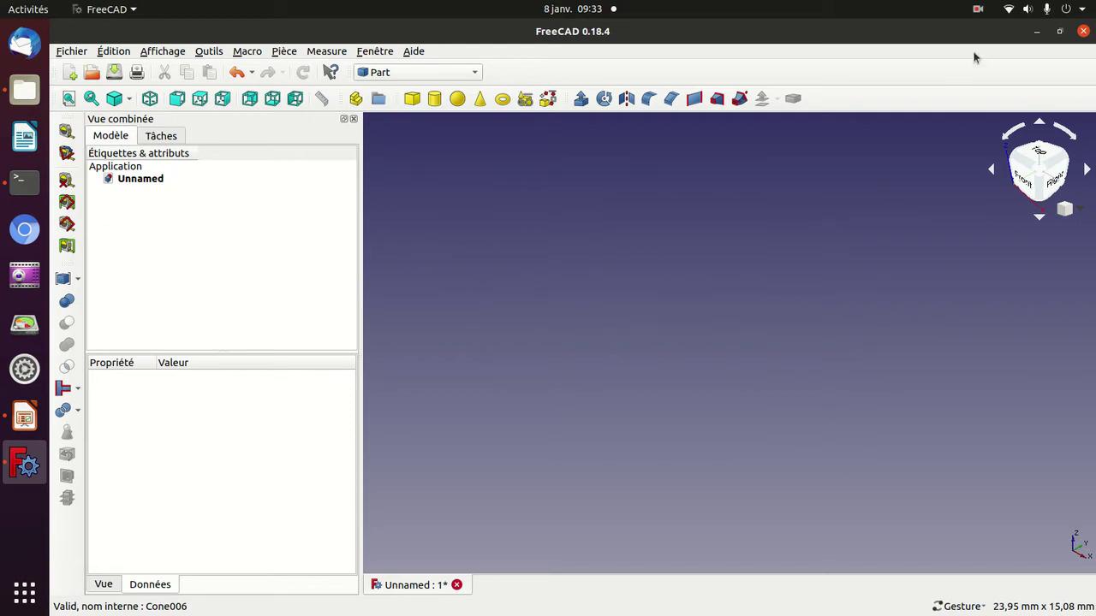
# Open the primitive type dropdown in the Primitives panel to list the available shapes.
pyautogui.click(977, 9)
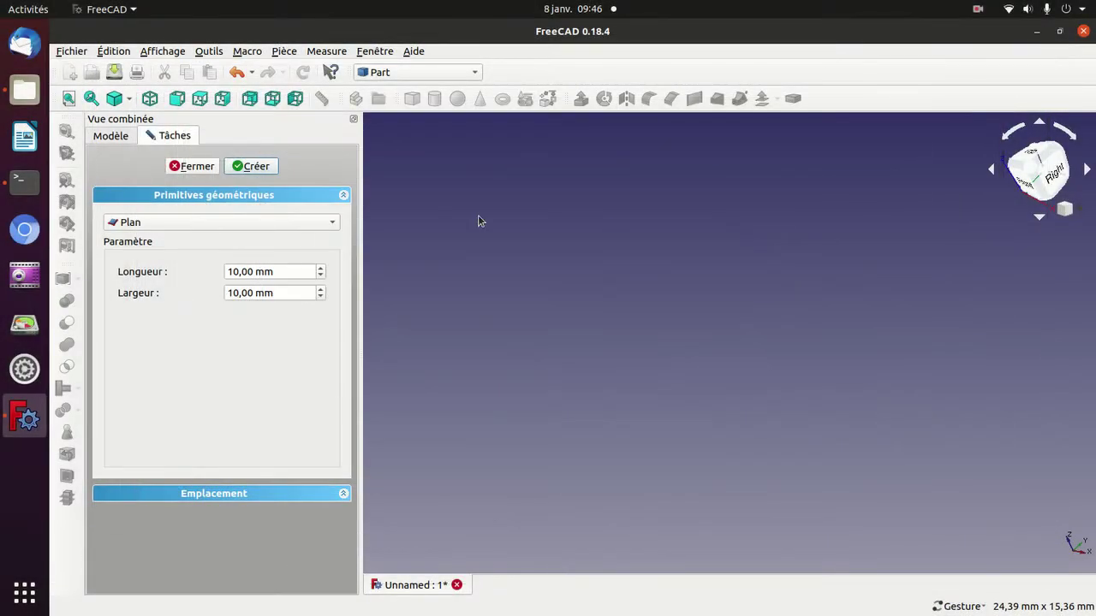
pyautogui.click(298, 220)
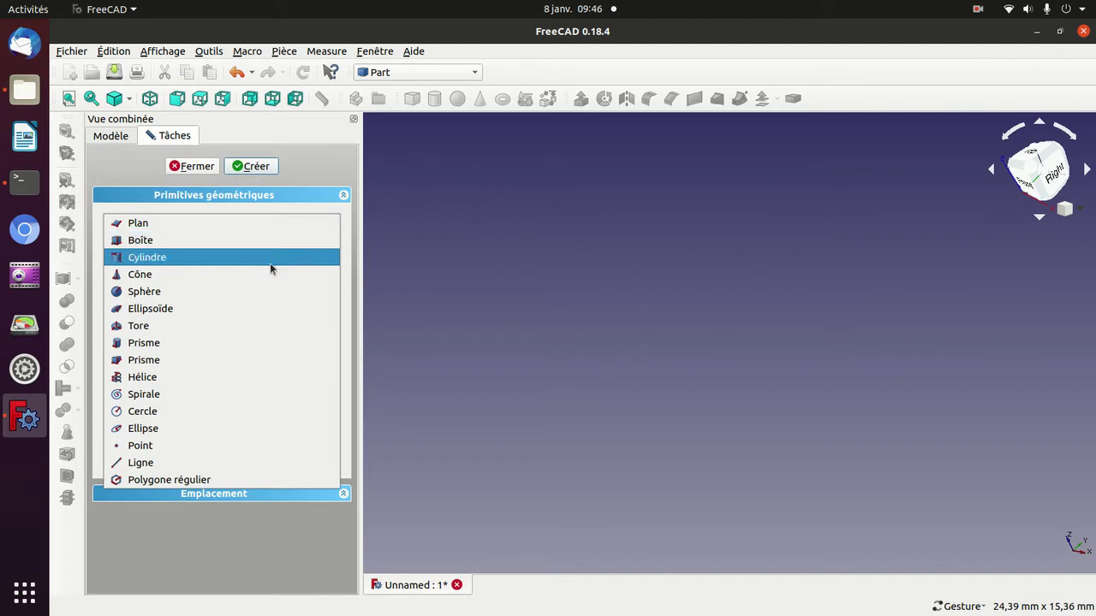
# Create a 5 mm Sphère and orbit the view to inspect it.
pyautogui.click(259, 291)
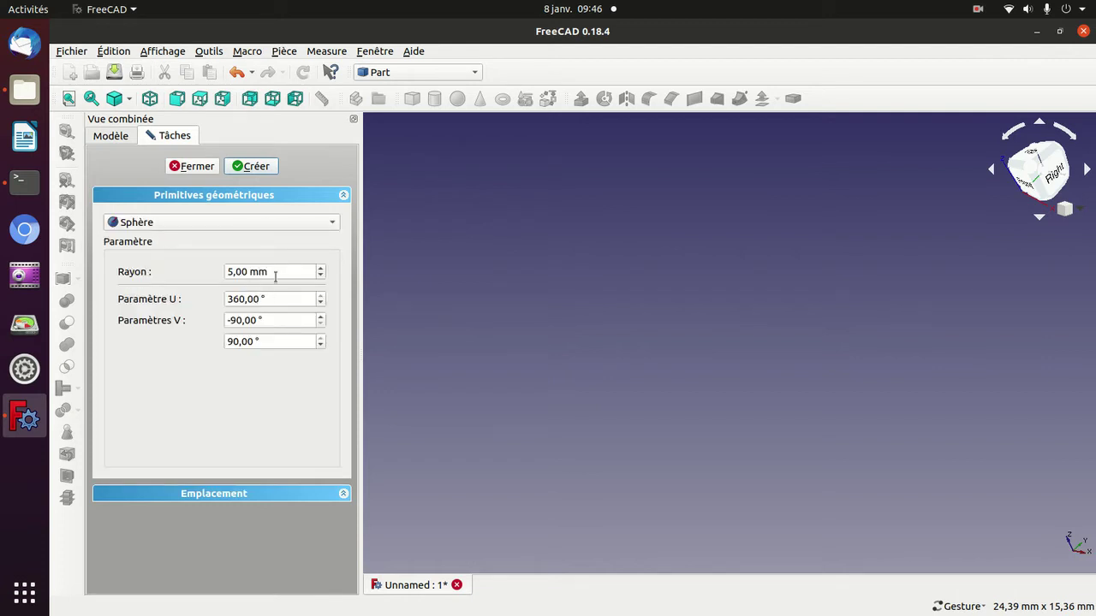
pyautogui.click(259, 167)
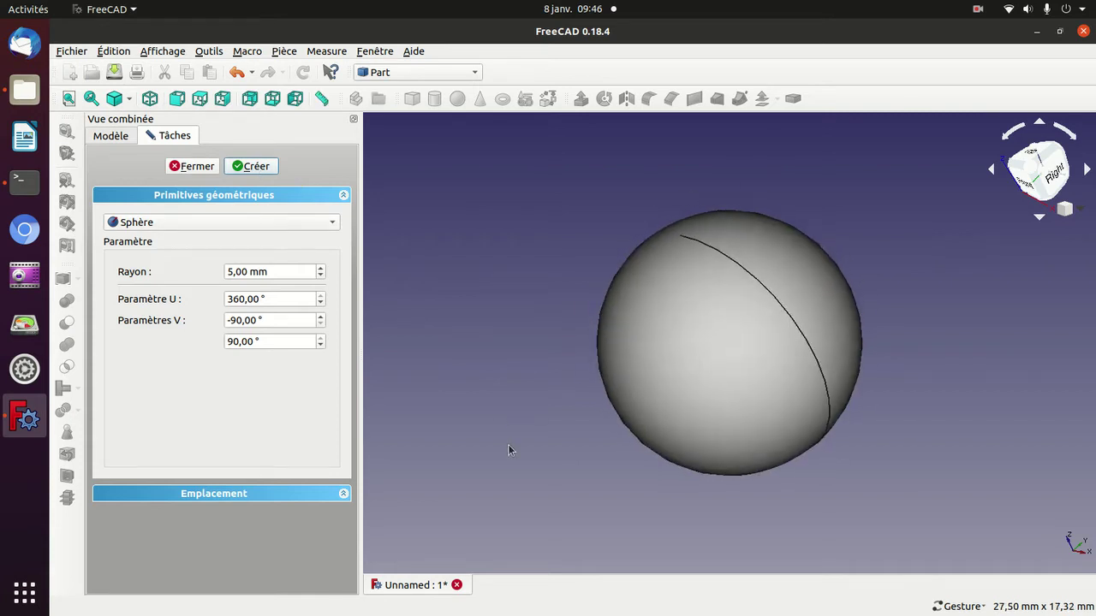
pyautogui.moveTo(509, 449)
pyautogui.mouseDown()
pyautogui.moveTo(513, 396)
pyautogui.moveTo(647, 372)
pyautogui.moveTo(844, 386)
pyautogui.moveTo(655, 335)
pyautogui.moveTo(567, 376)
pyautogui.mouseUp()
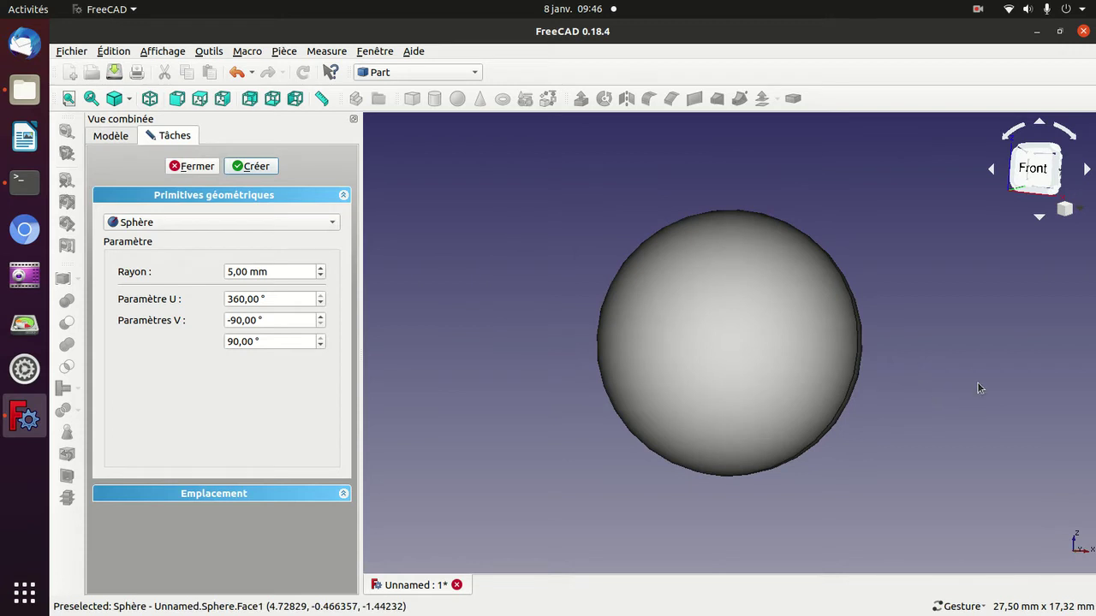
pyautogui.moveTo(978, 386)
pyautogui.mouseDown()
pyautogui.moveTo(847, 386)
pyautogui.moveTo(828, 424)
pyautogui.mouseUp()
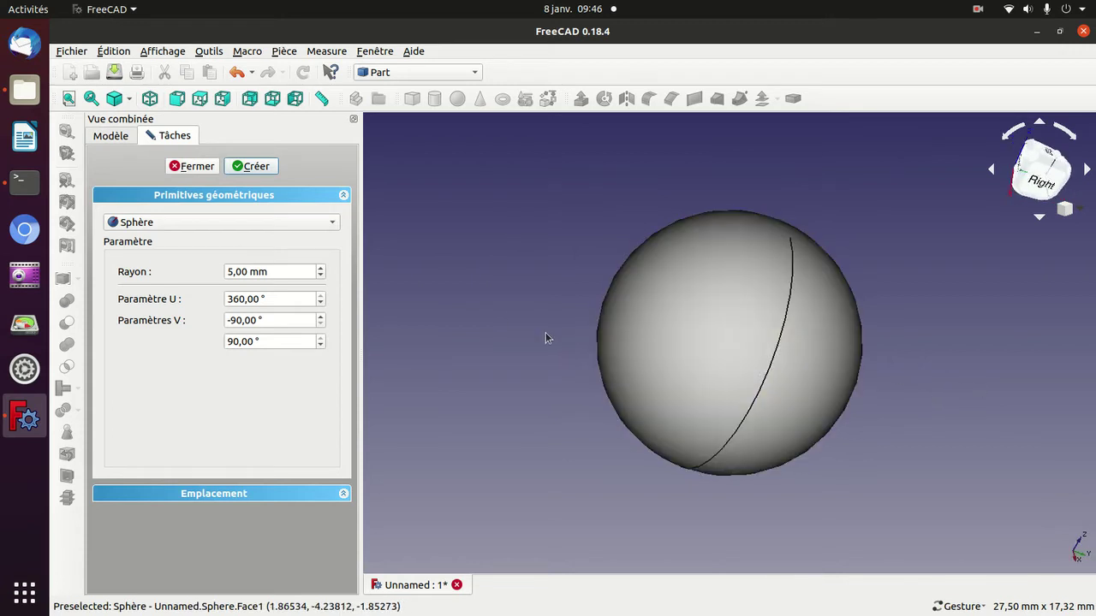
# Set the sphere radius to 7 mm and scroll Paramètre U down to 345°.
pyautogui.click(281, 269)
pyautogui.hotkey('ctrl', 'a')
pyautogui.write('7')
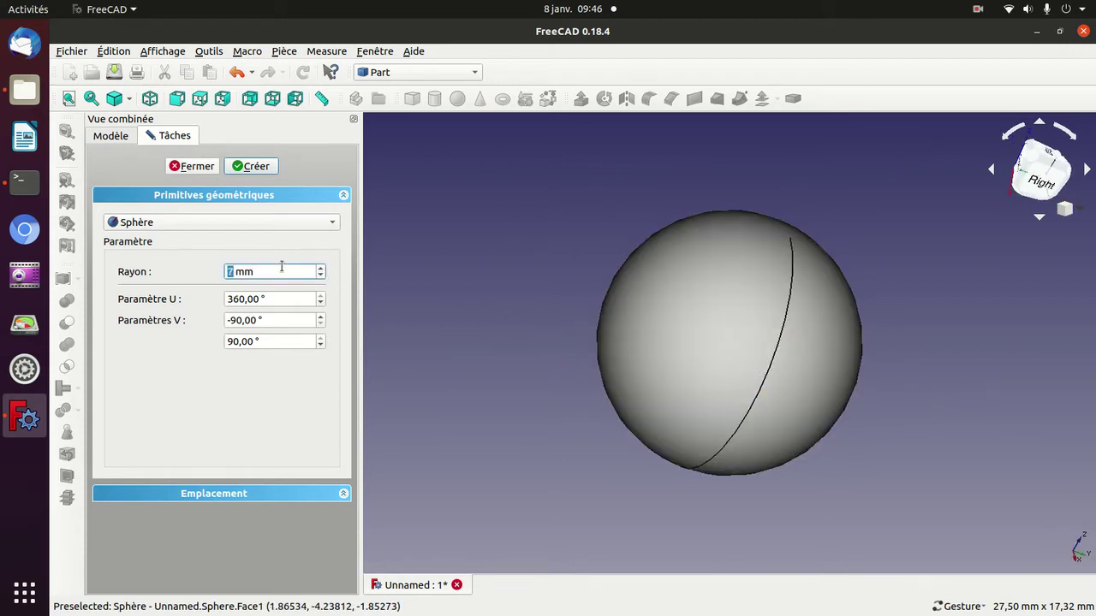
pyautogui.press('Return')
pyautogui.click(268, 298)
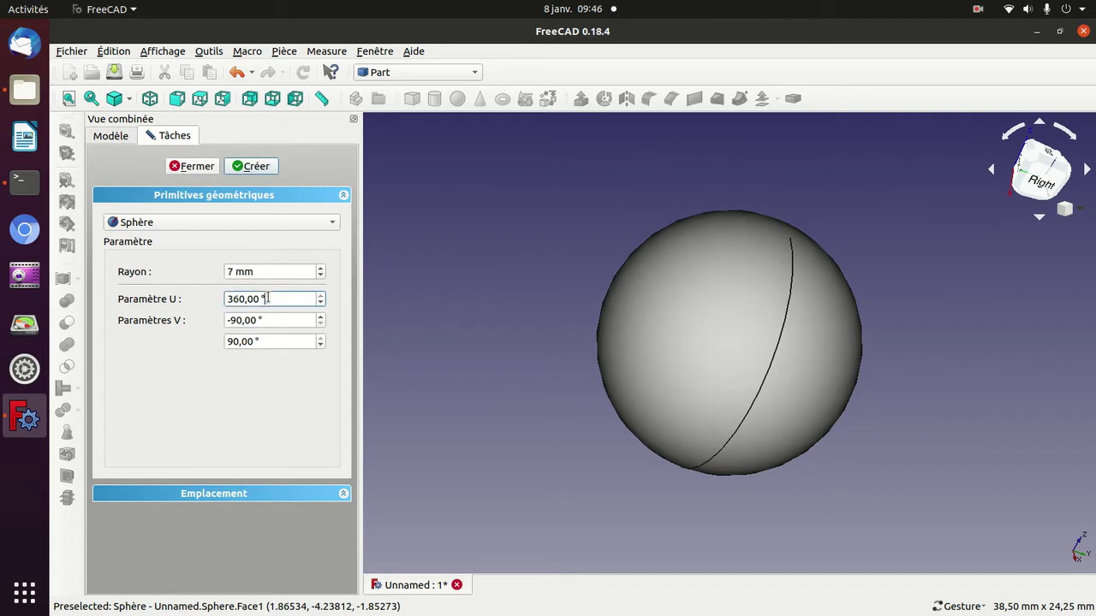
pyautogui.scroll(-10, 268, 298)
pyautogui.scroll(-4, 268, 297)
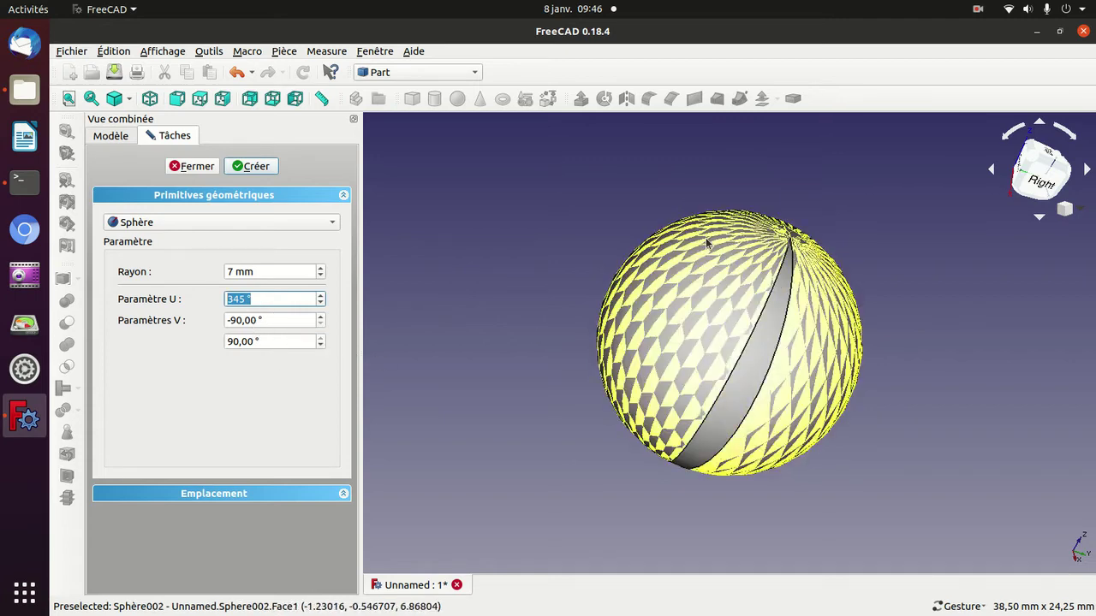
# Set the lower V angle to -40° and orbit to inspect the flat-cut sphere.
pyautogui.click(274, 320)
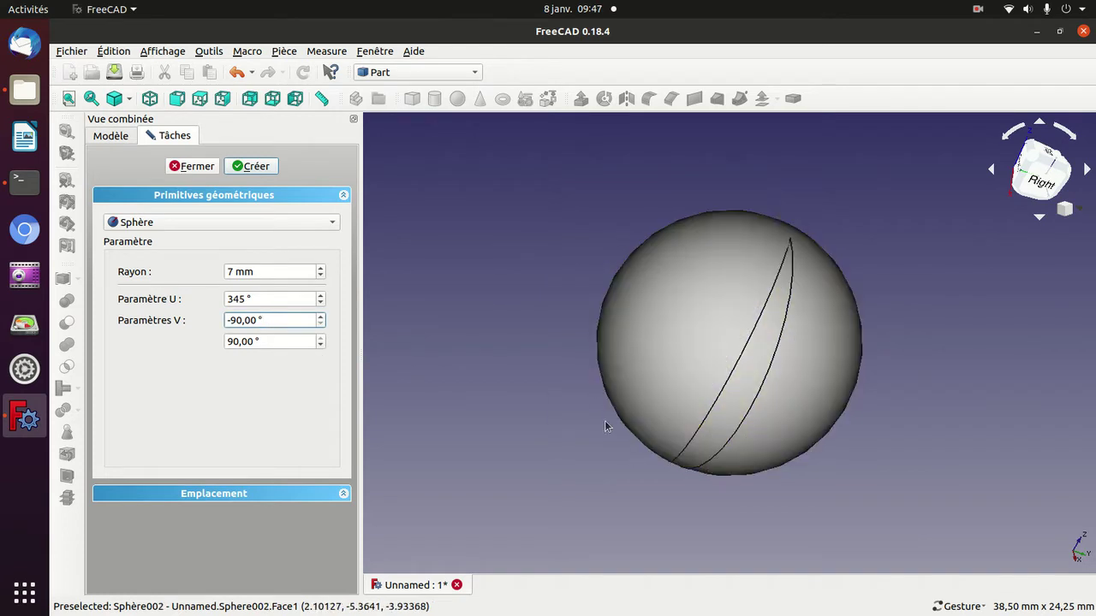
pyautogui.press('Left')
pyautogui.press('Left')
pyautogui.press('Left')
pyautogui.press('Left')
pyautogui.press('BackSpace')
pyautogui.press('BackSpace')
pyautogui.write('-4')
pyautogui.press('Return')
pyautogui.click(650, 444)
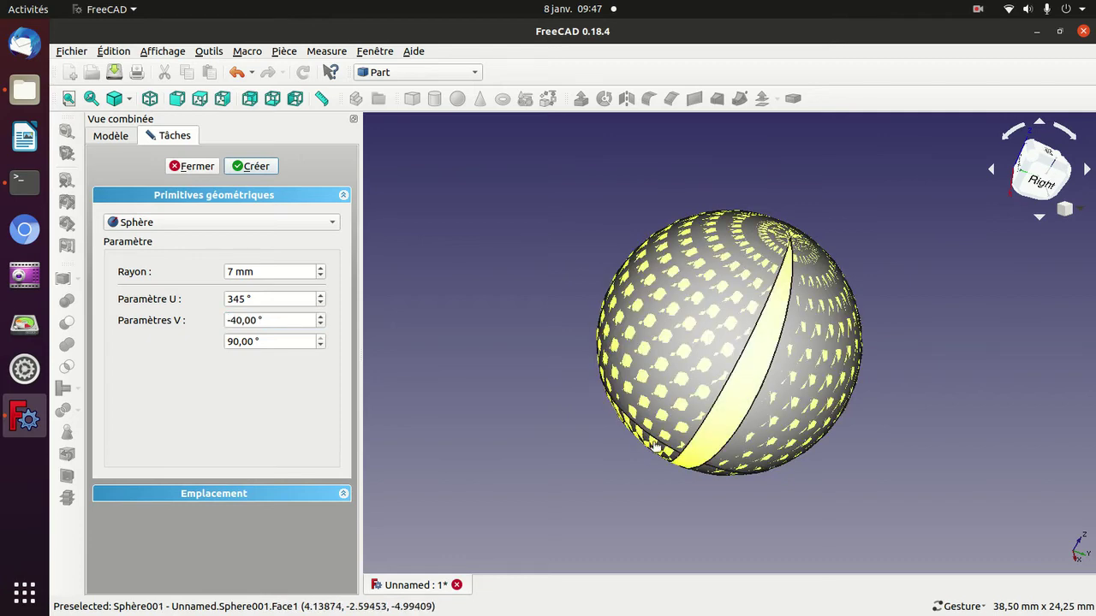
pyautogui.click(652, 446)
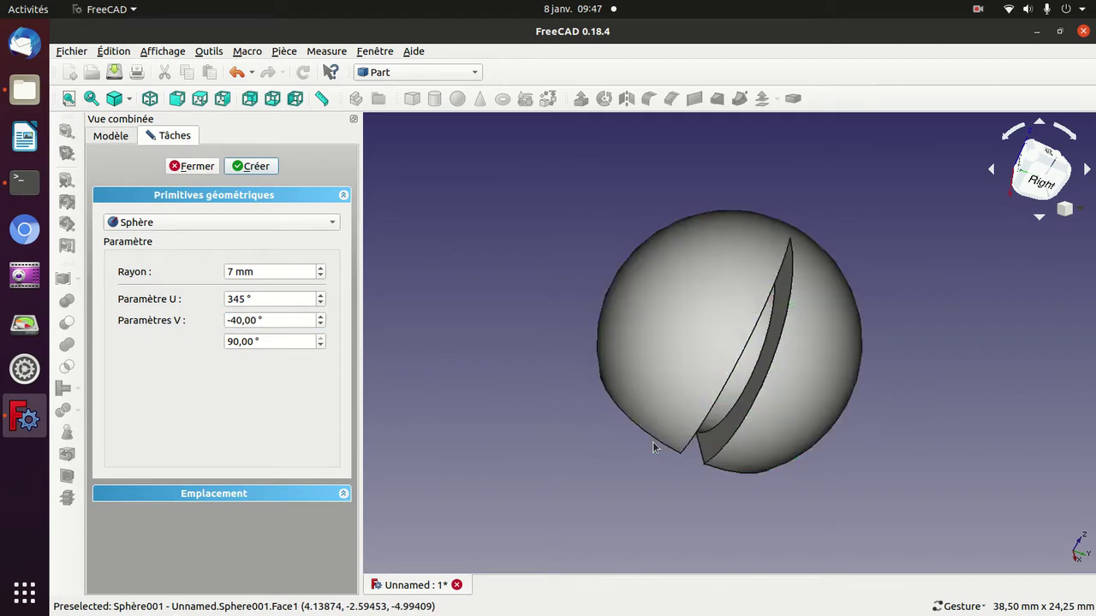
pyautogui.click(725, 413)
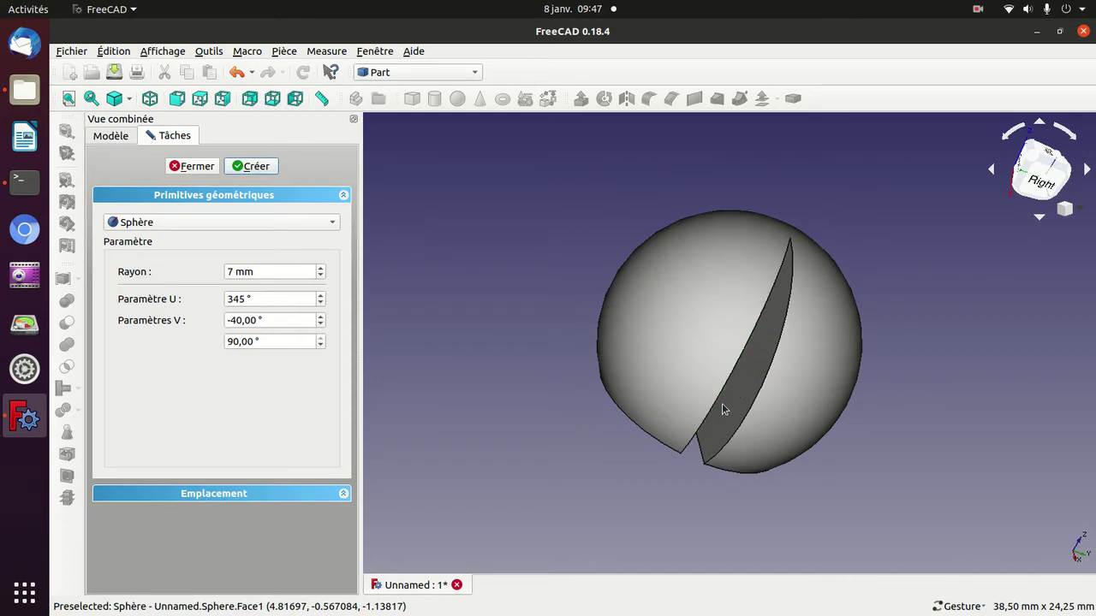
pyautogui.moveTo(544, 432)
pyautogui.mouseDown()
pyautogui.moveTo(692, 326)
pyautogui.moveTo(641, 325)
pyautogui.moveTo(571, 479)
pyautogui.mouseUp()
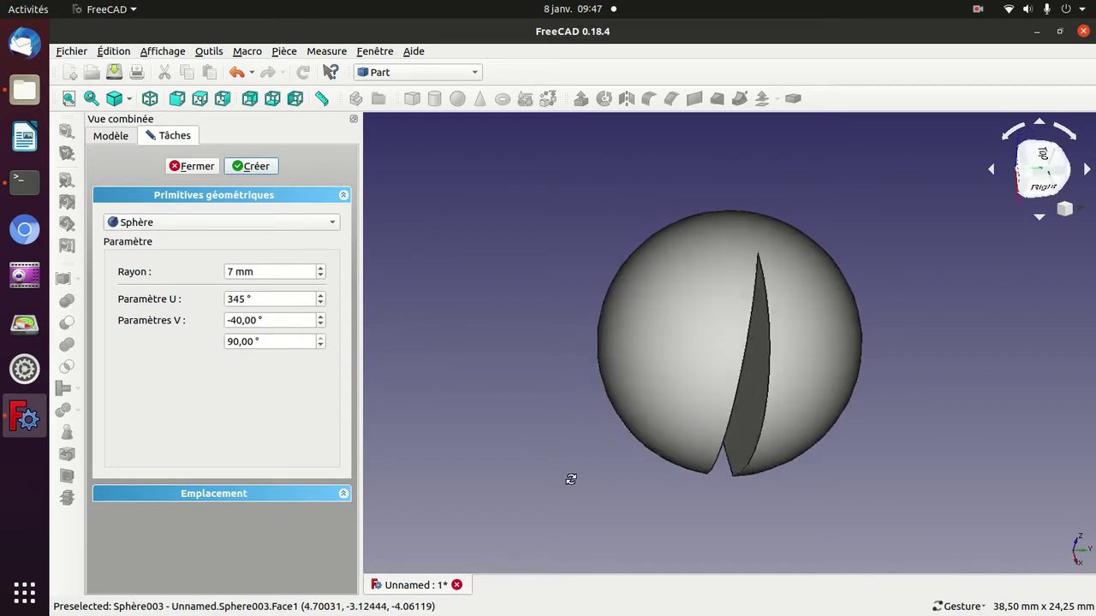
# Change the upper V angle to 30°.
pyautogui.click(274, 343)
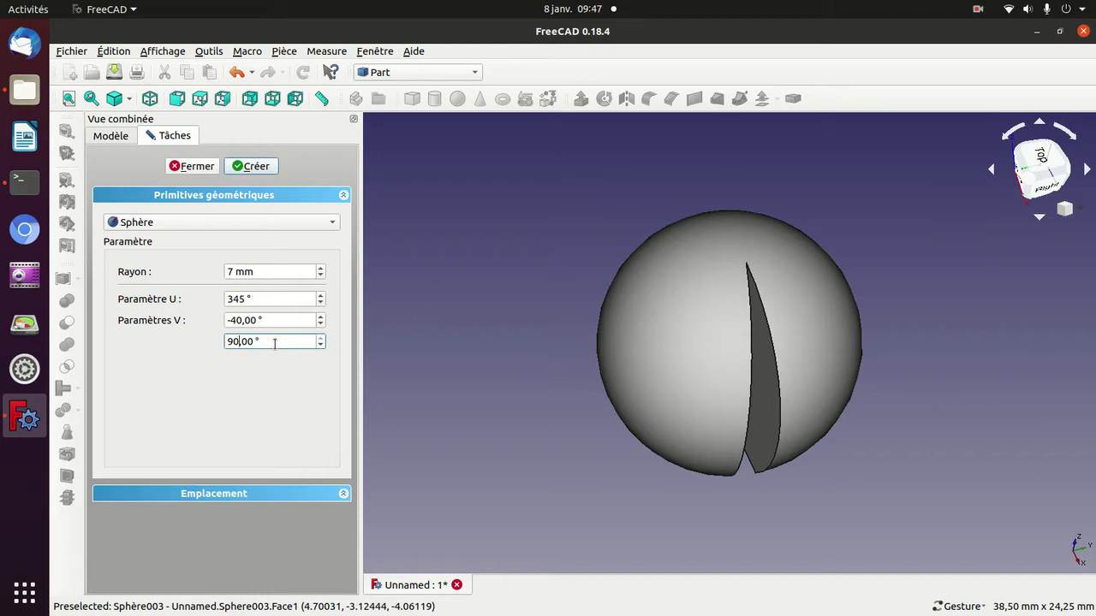
pyautogui.press('BackSpace')
pyautogui.write('3')
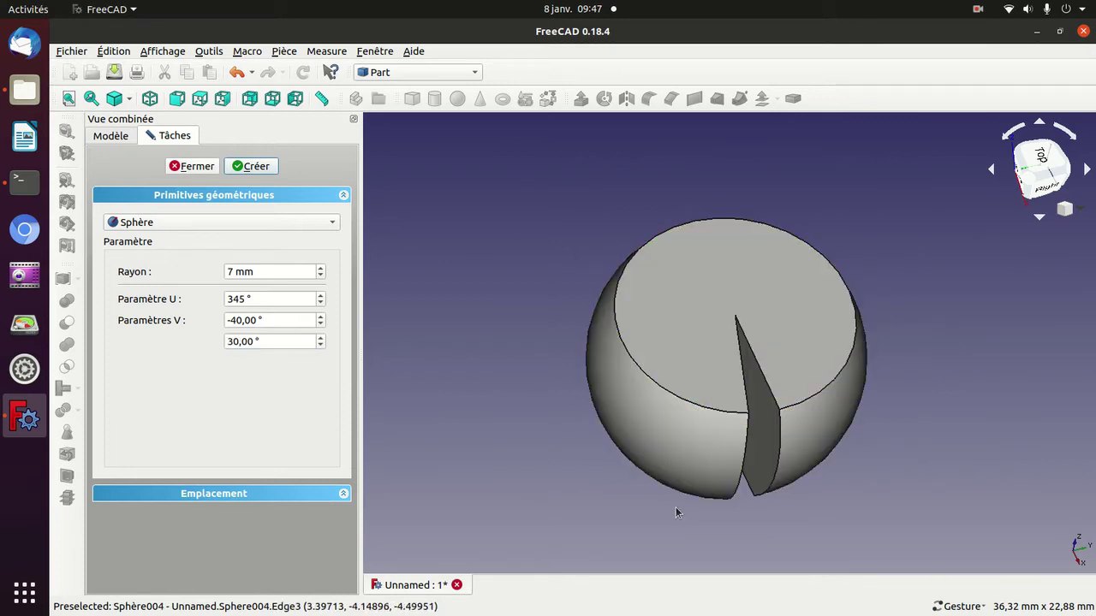
# Orbit around the cut sphere to view it from the rear and its flat top.
pyautogui.moveTo(841, 488)
pyautogui.mouseDown()
pyautogui.moveTo(850, 391)
pyautogui.moveTo(770, 416)
pyautogui.moveTo(787, 457)
pyautogui.moveTo(937, 428)
pyautogui.mouseUp()
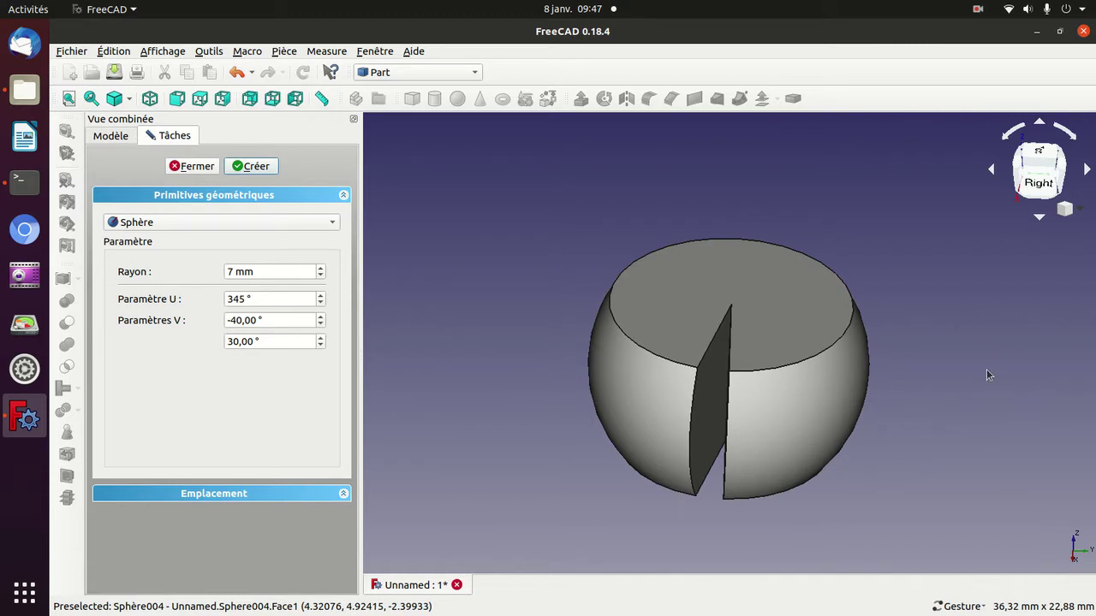
pyautogui.moveTo(986, 374)
pyautogui.mouseDown()
pyautogui.moveTo(885, 350)
pyautogui.moveTo(773, 386)
pyautogui.moveTo(776, 322)
pyautogui.moveTo(691, 339)
pyautogui.moveTo(873, 299)
pyautogui.moveTo(924, 337)
pyautogui.moveTo(922, 396)
pyautogui.moveTo(891, 437)
pyautogui.mouseUp()
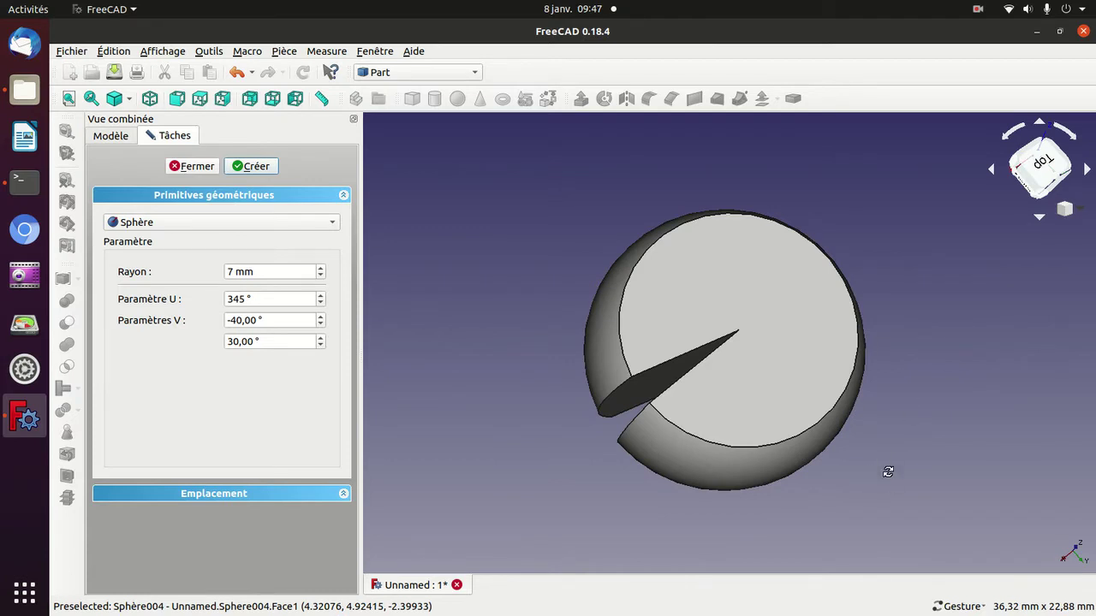
pyautogui.moveTo(888, 470)
pyautogui.mouseDown()
pyautogui.moveTo(895, 374)
pyautogui.moveTo(809, 323)
pyautogui.moveTo(766, 320)
pyautogui.moveTo(861, 283)
pyautogui.moveTo(888, 290)
pyautogui.moveTo(855, 386)
pyautogui.mouseUp()
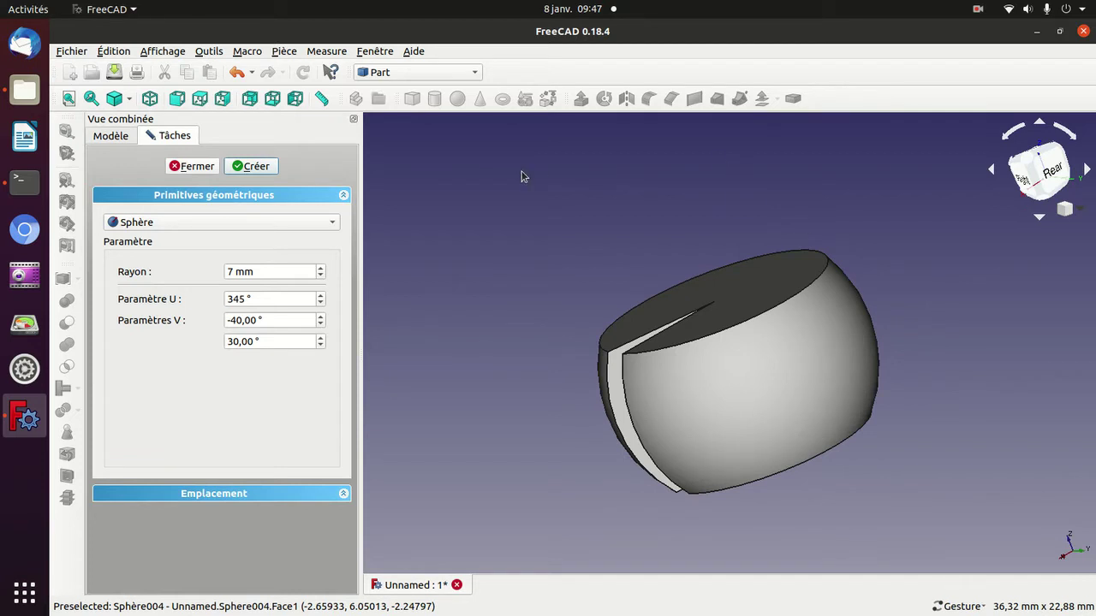
pyautogui.moveTo(524, 176)
pyautogui.mouseDown()
pyautogui.moveTo(643, 200)
pyautogui.moveTo(643, 264)
pyautogui.mouseUp()
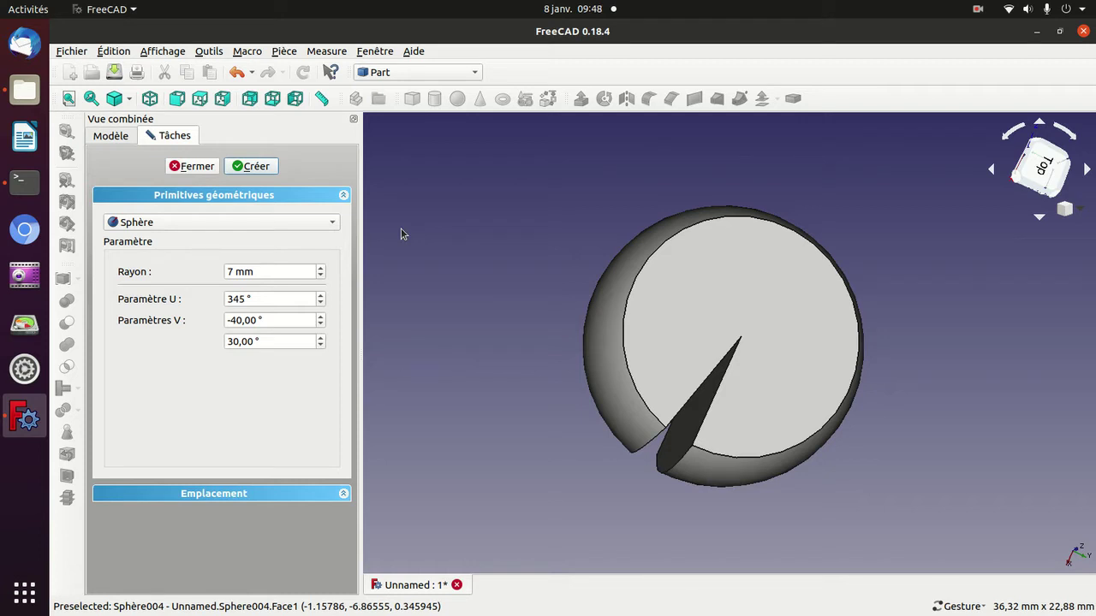
# Close the Primitives panel and reopen the primitives dialog on an empty scene.
pyautogui.click(193, 170)
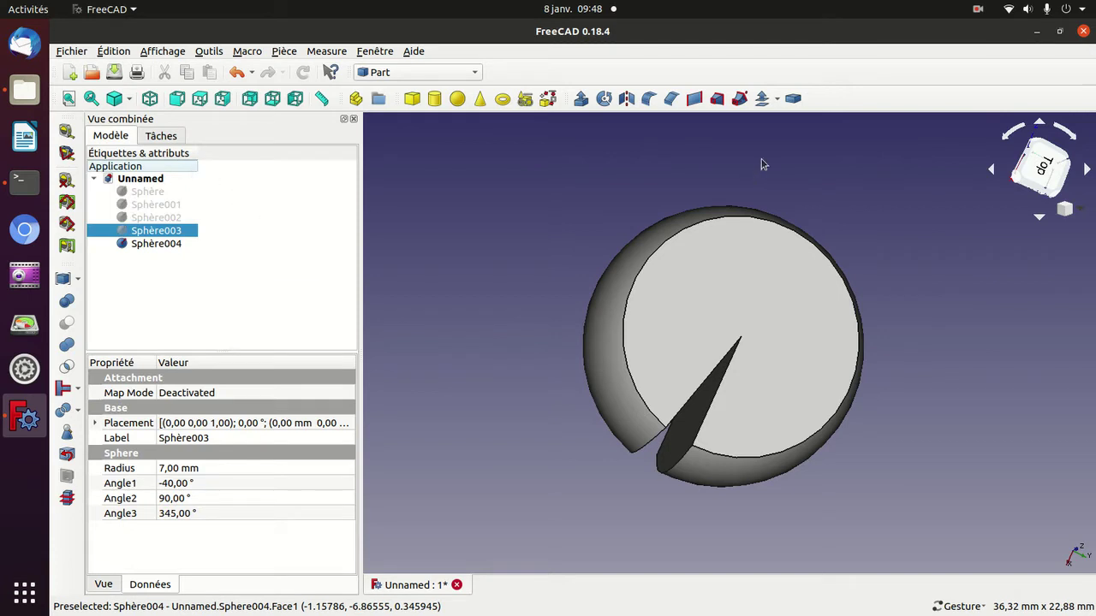
pyautogui.click(990, 10)
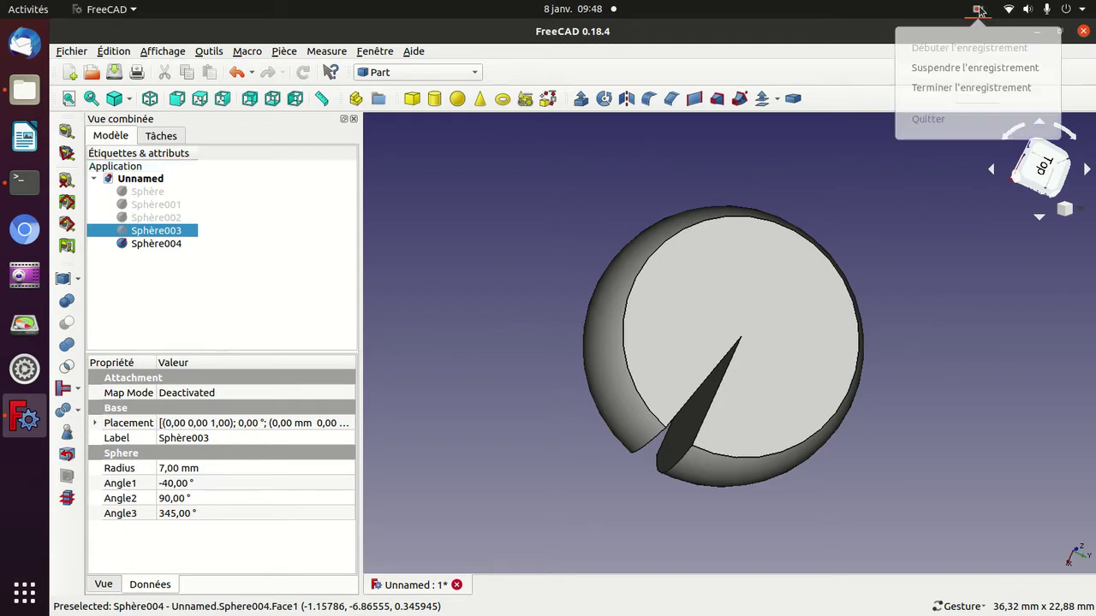
pyautogui.click(953, 89)
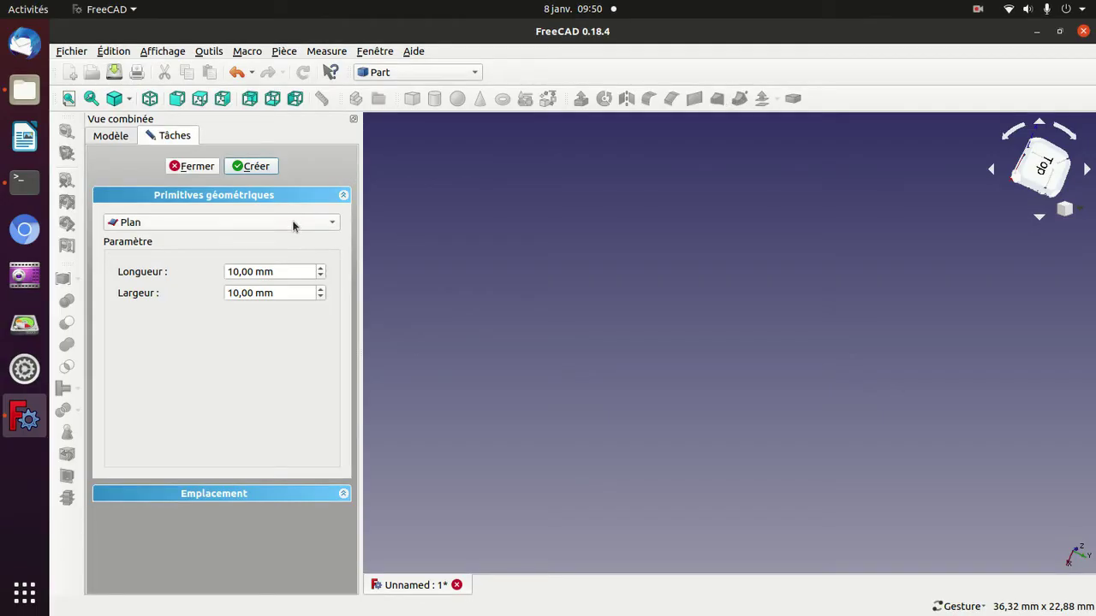
# Create an Ellipsoïde with radii 2, 4 and 4 mm and orbit to inspect it.
pyautogui.click(292, 222)
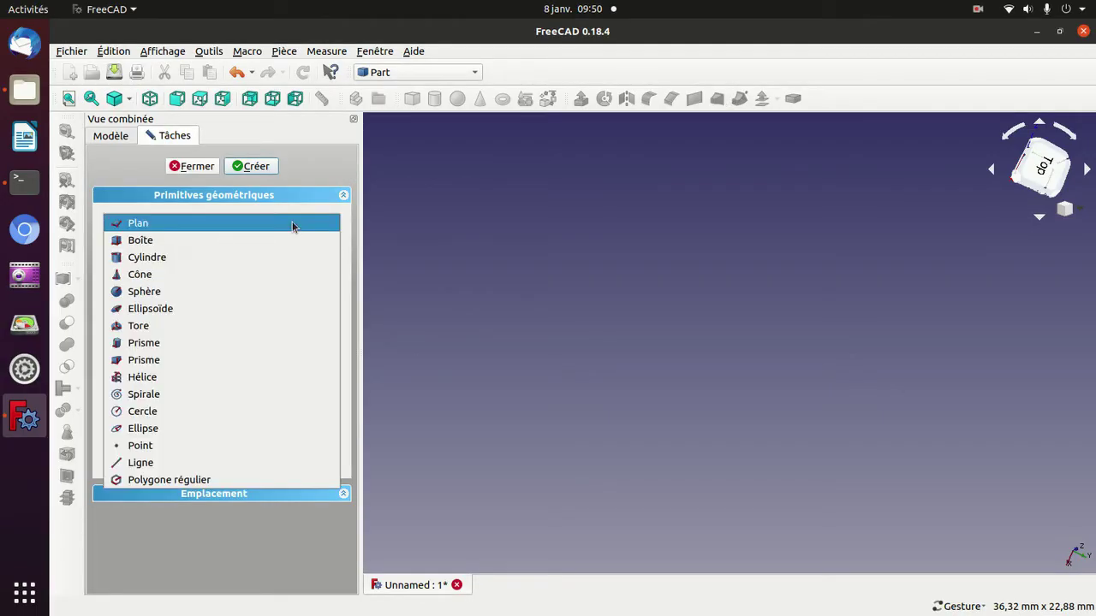
pyautogui.click(253, 315)
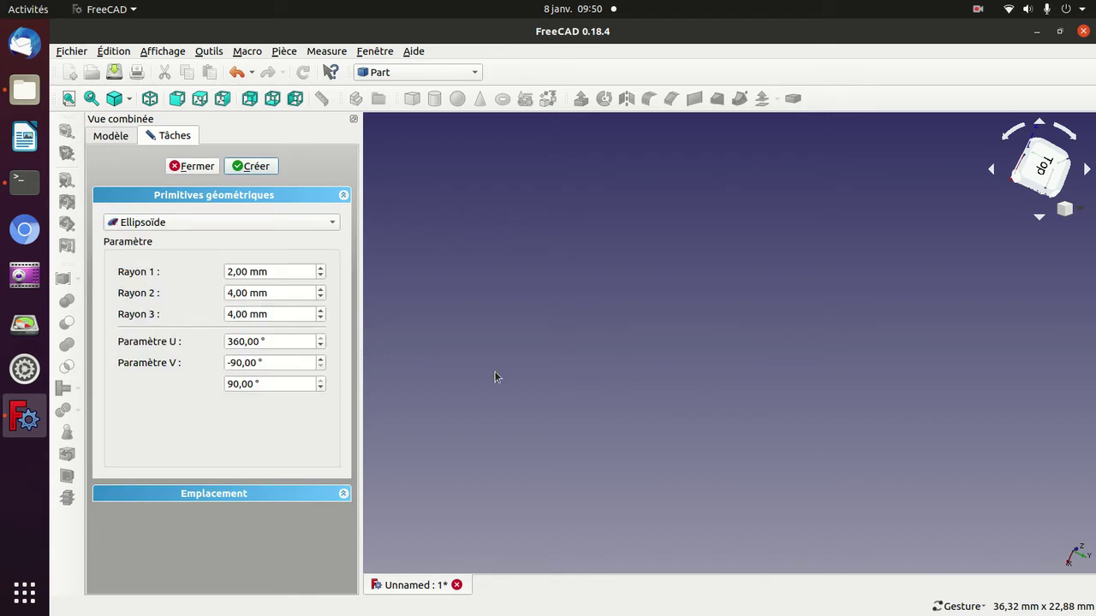
pyautogui.click(247, 166)
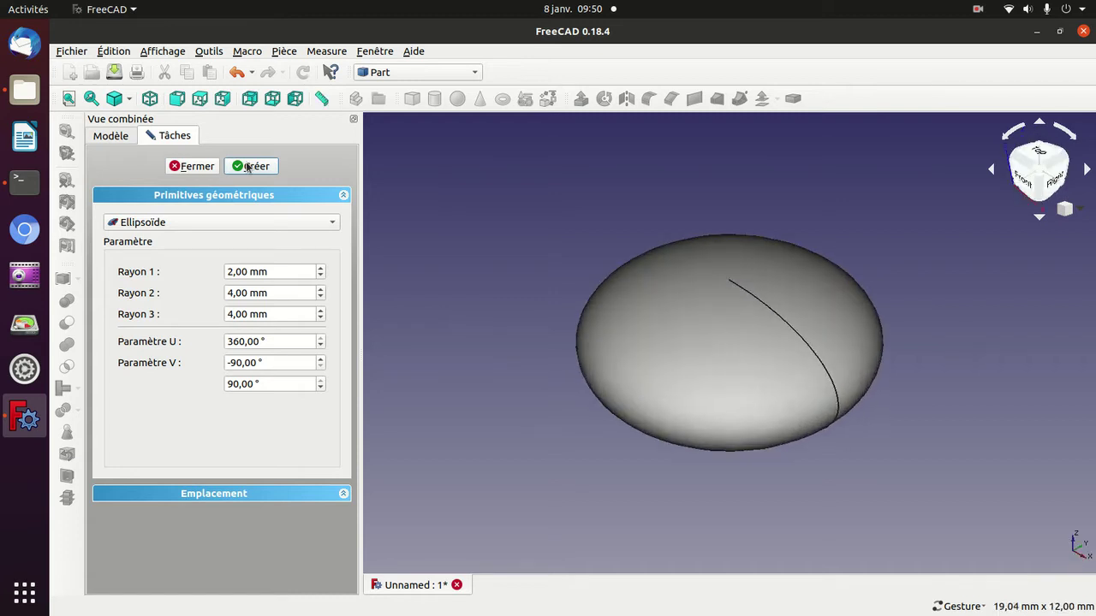
pyautogui.moveTo(522, 426)
pyautogui.mouseDown()
pyautogui.moveTo(607, 362)
pyautogui.moveTo(689, 467)
pyautogui.moveTo(659, 474)
pyautogui.moveTo(574, 455)
pyautogui.mouseUp()
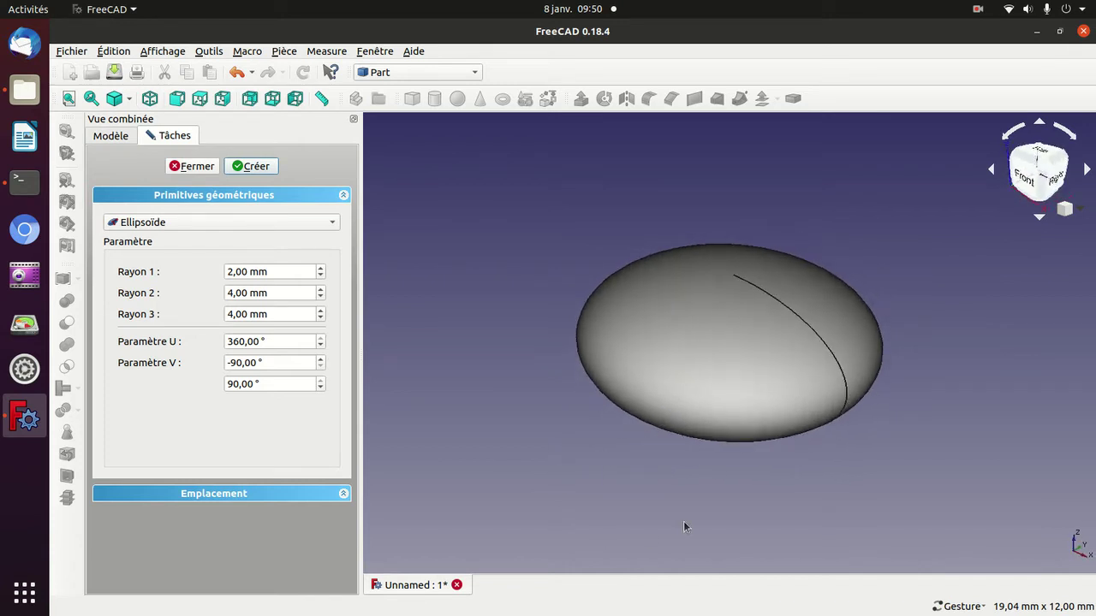
pyautogui.moveTo(683, 522)
pyautogui.mouseDown()
pyautogui.moveTo(711, 460)
pyautogui.moveTo(712, 476)
pyautogui.mouseUp()
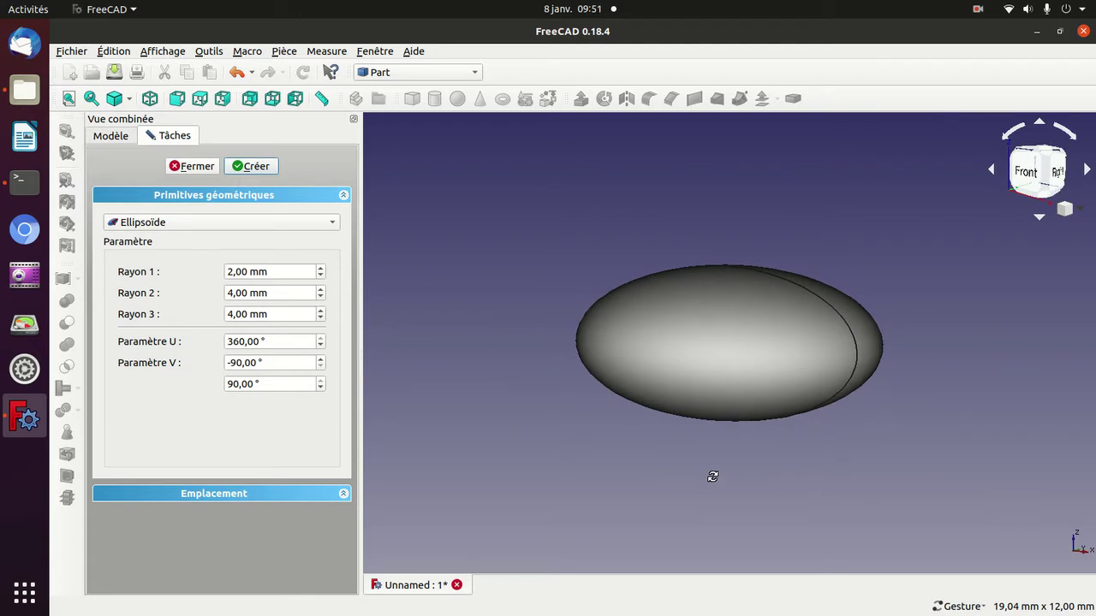
# Create an ellipsoid with radii 3, 2 and 4 mm.
pyautogui.click(229, 271)
pyautogui.write('3')
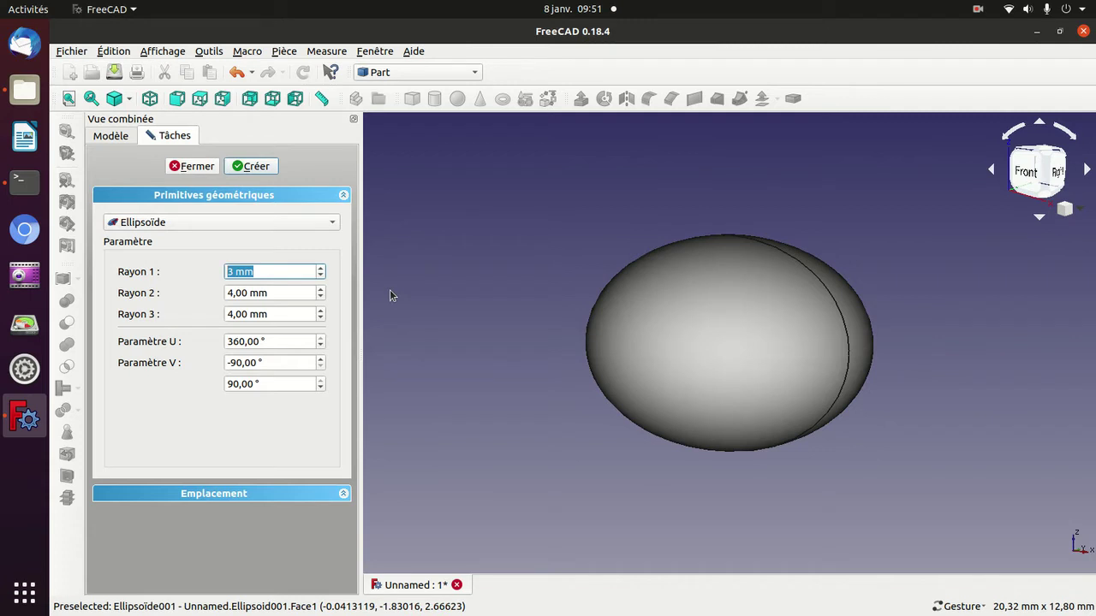
pyautogui.moveTo(503, 251)
pyautogui.mouseDown()
pyautogui.moveTo(551, 342)
pyautogui.moveTo(594, 379)
pyautogui.moveTo(528, 367)
pyautogui.mouseUp()
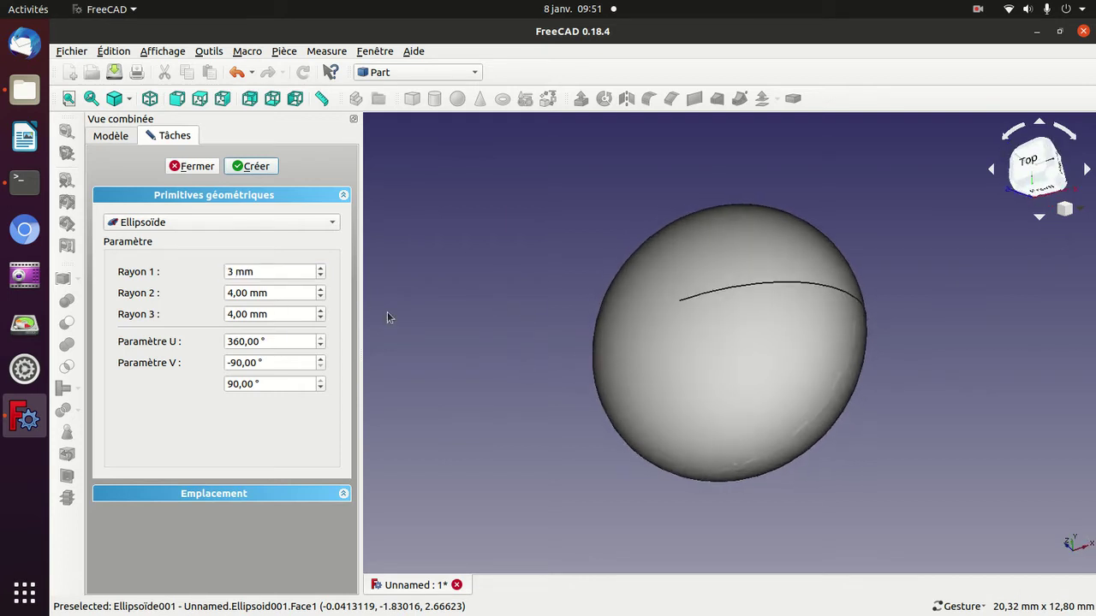
pyautogui.click(282, 293)
pyautogui.hotkey('ctrl', 'a')
pyautogui.write('3')
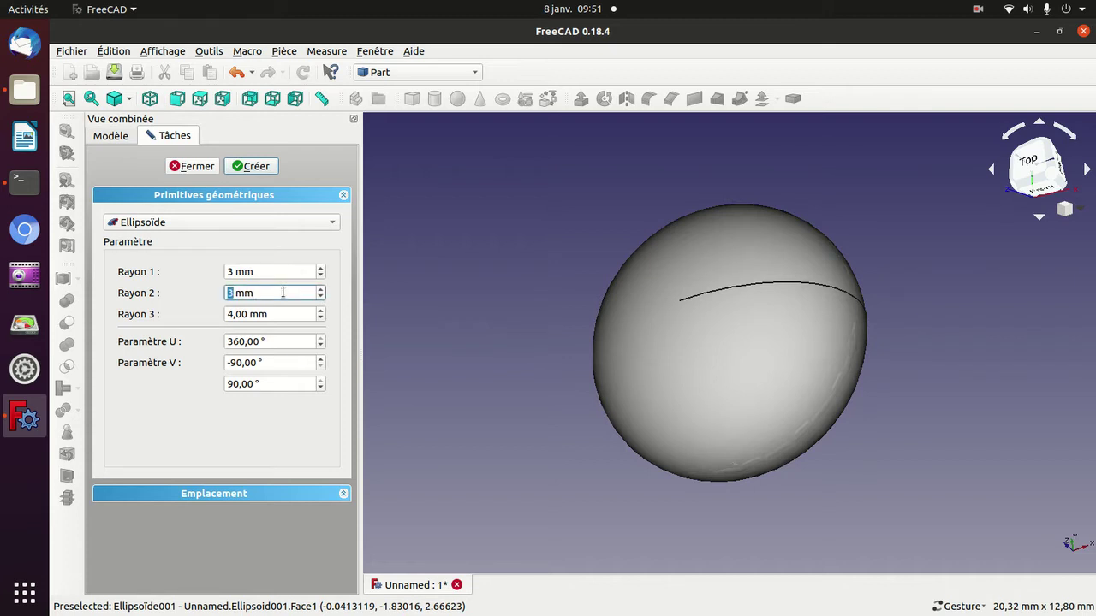
pyautogui.hotkey('ctrl', 'a')
pyautogui.click(630, 341)
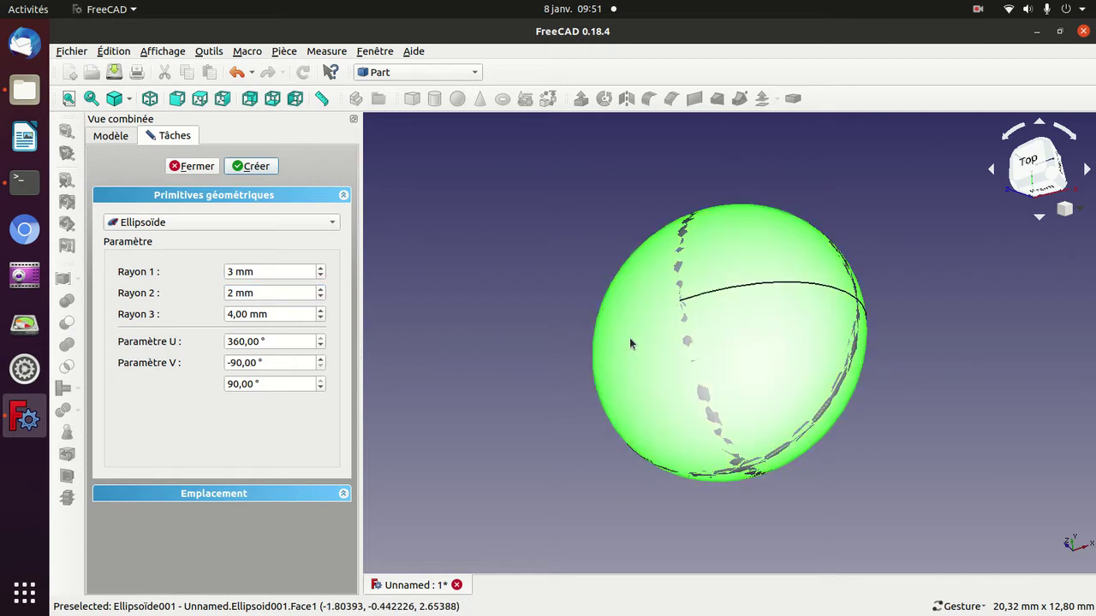
pyautogui.press('Return')
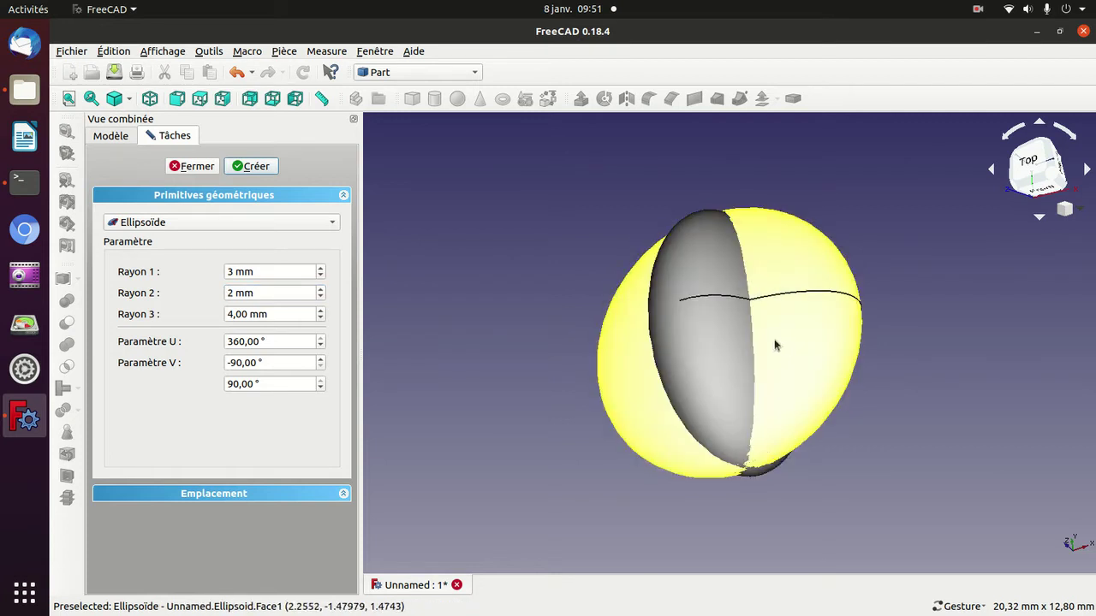
# Hide the old sphere and raise the third radius to 6 mm for a 3 × 2 × 6 mm ellipsoid.
pyautogui.click(774, 339)
pyautogui.press('Delete')
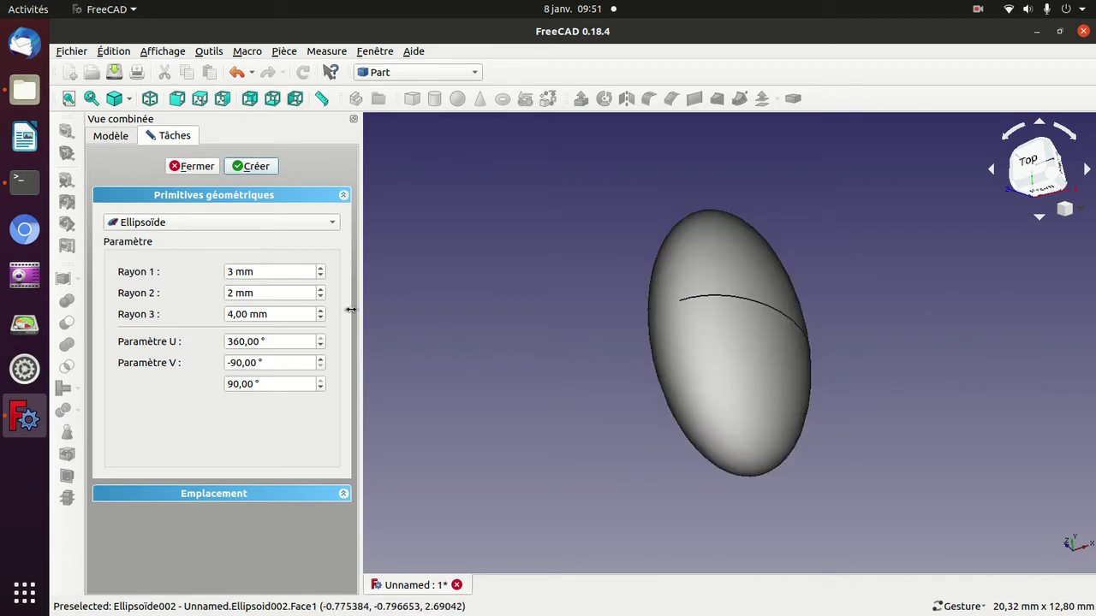
pyautogui.click(288, 314)
pyautogui.scroll(1, 289, 314)
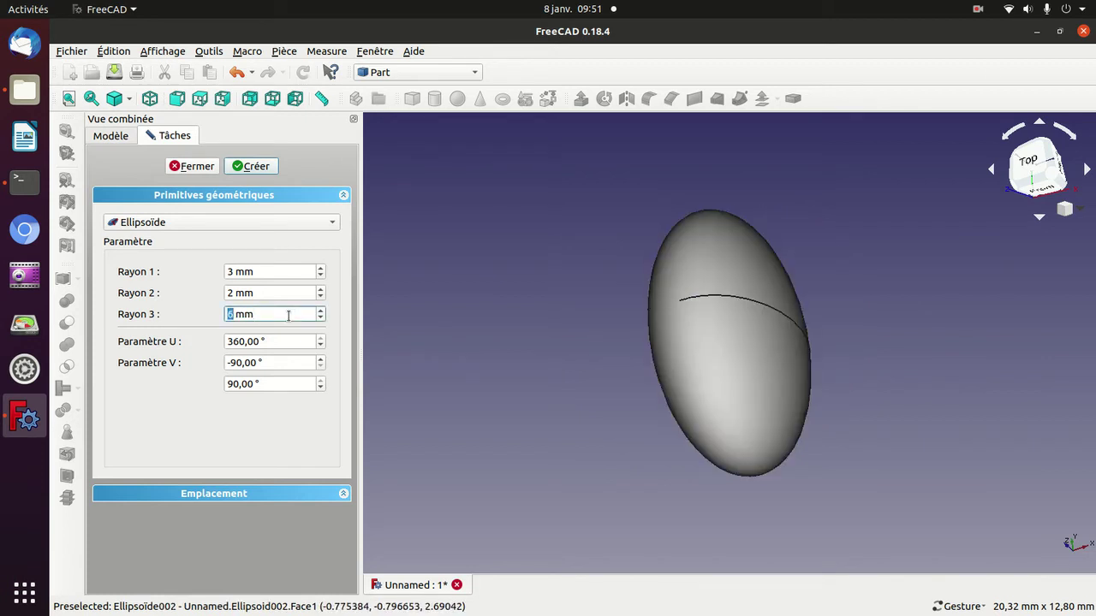
pyautogui.scroll(1, 289, 314)
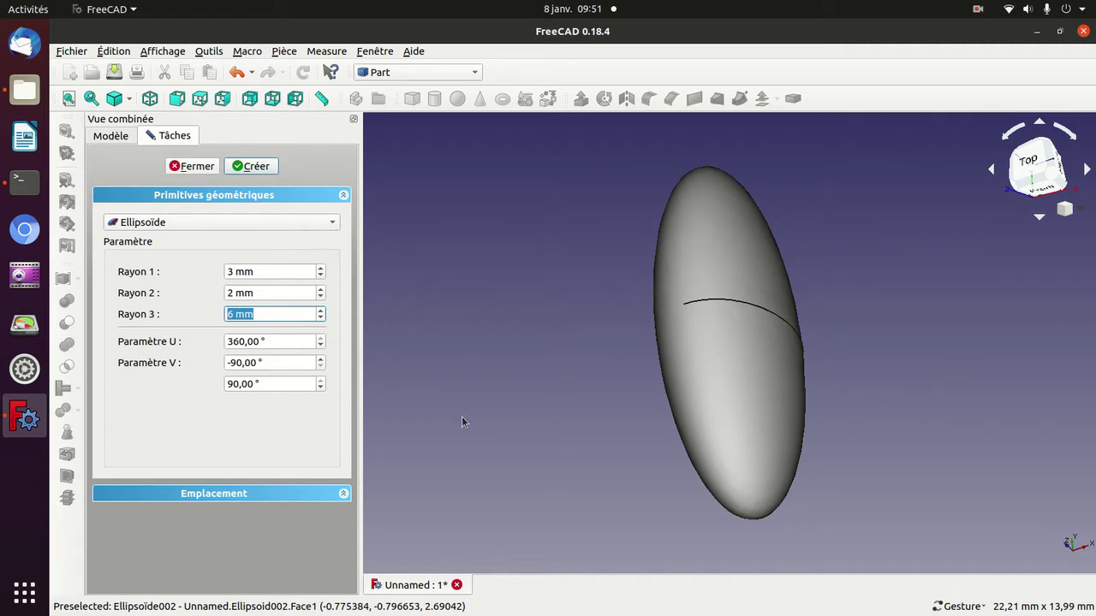
pyautogui.moveTo(547, 414); pyautogui.dragTo(813, 342)
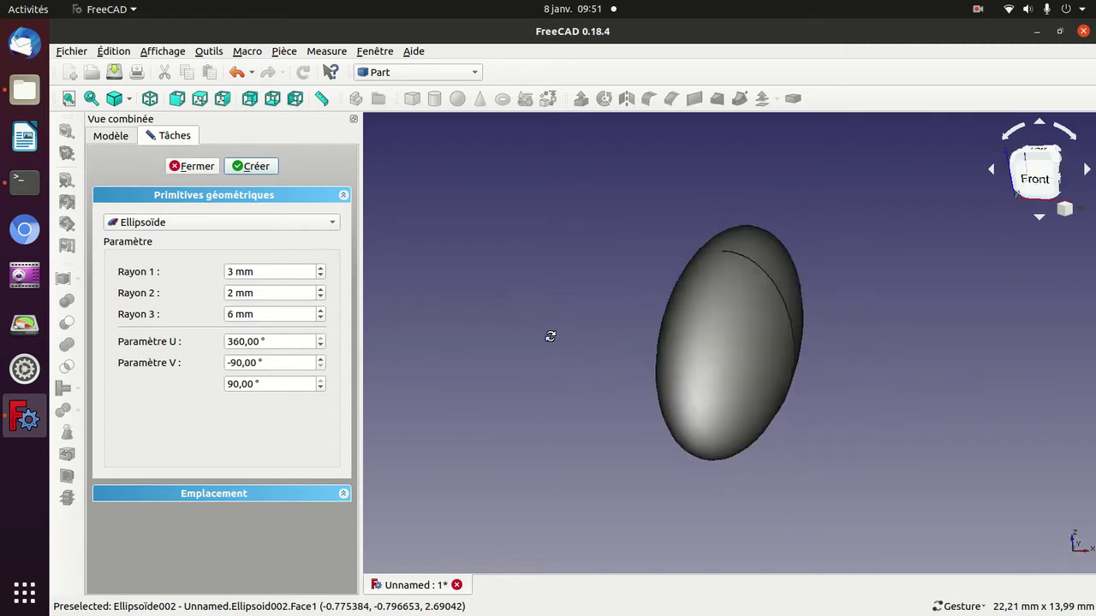
pyautogui.moveTo(813, 342); pyautogui.dragTo(492, 338)
pyautogui.moveTo(867, 416); pyautogui.dragTo(700, 316)
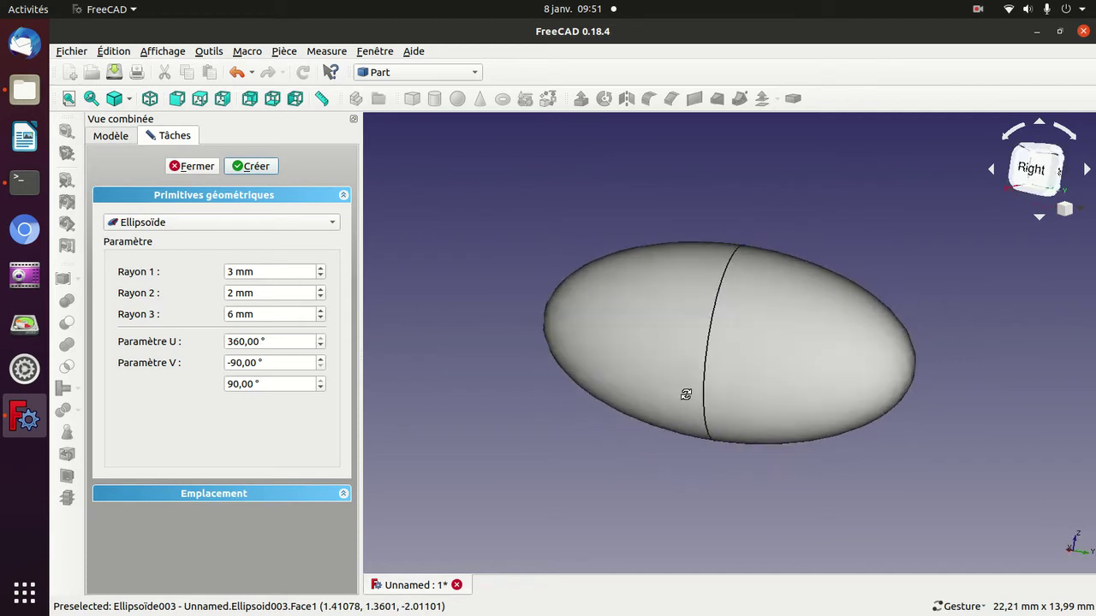
# Set Paramètre U to 270° and orbit to inspect the cut-away ellipsoid.
pyautogui.click(250, 342)
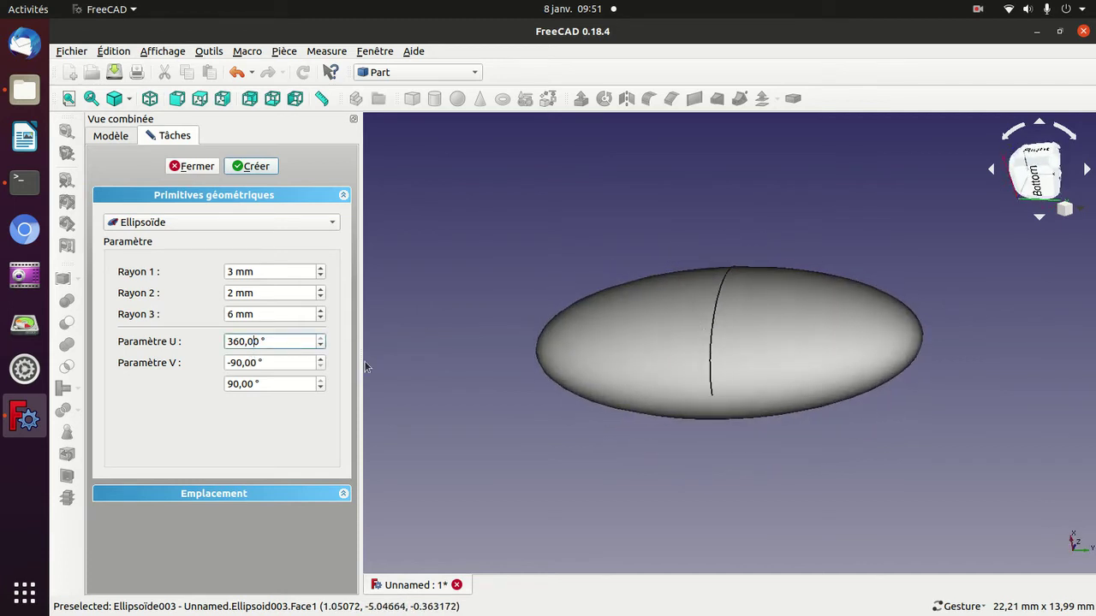
pyautogui.hotkey('ctrl', 'a')
pyautogui.press('Down')
pyautogui.press('Down')
pyautogui.press('Down')
pyautogui.press('Down')
pyautogui.press('Down')
pyautogui.press('Down')
pyautogui.press('Down')
pyautogui.press('Down')
pyautogui.press('Down')
pyautogui.press('Down')
pyautogui.press('Down')
pyautogui.press('Down')
pyautogui.press('Down')
pyautogui.press('Down')
pyautogui.press('Down')
pyautogui.press('Down')
pyautogui.press('Down')
pyautogui.press('Down')
pyautogui.press('Down')
pyautogui.press('Down')
pyautogui.press('Down')
pyautogui.press('Down')
pyautogui.press('Down')
pyautogui.press('Down')
pyautogui.press('Down')
pyautogui.press('Down')
pyautogui.press('Down')
pyautogui.press('Down')
pyautogui.press('Down')
pyautogui.press('Down')
pyautogui.press('Down')
pyautogui.press('Down')
pyautogui.press('Down')
pyautogui.press('Down')
pyautogui.press('Down')
pyautogui.press('Down')
pyautogui.press('Down')
pyautogui.press('BackSpace')
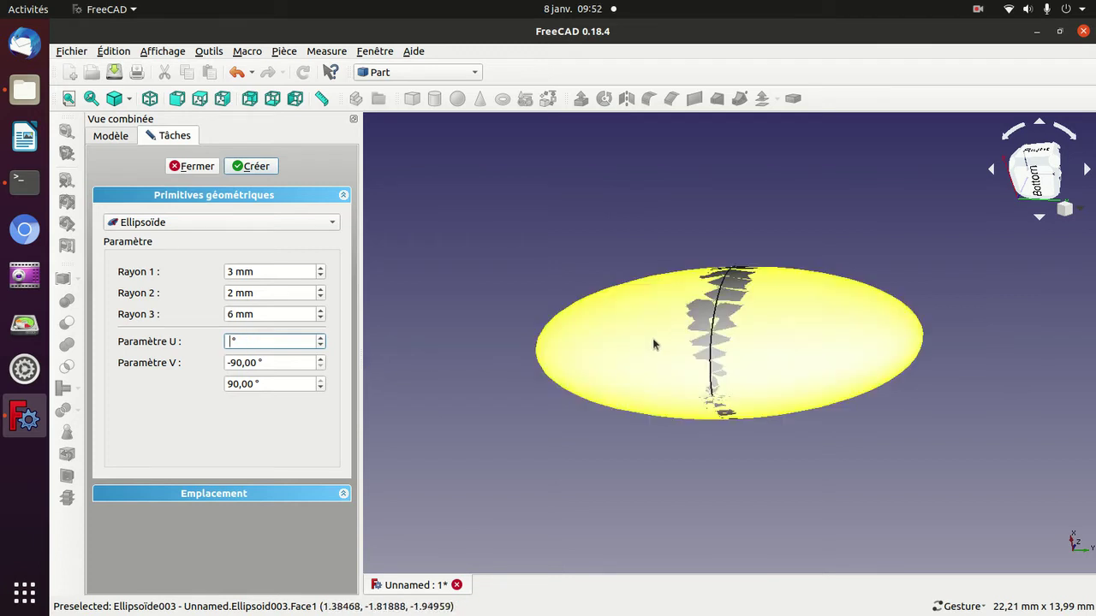
pyautogui.write('270')
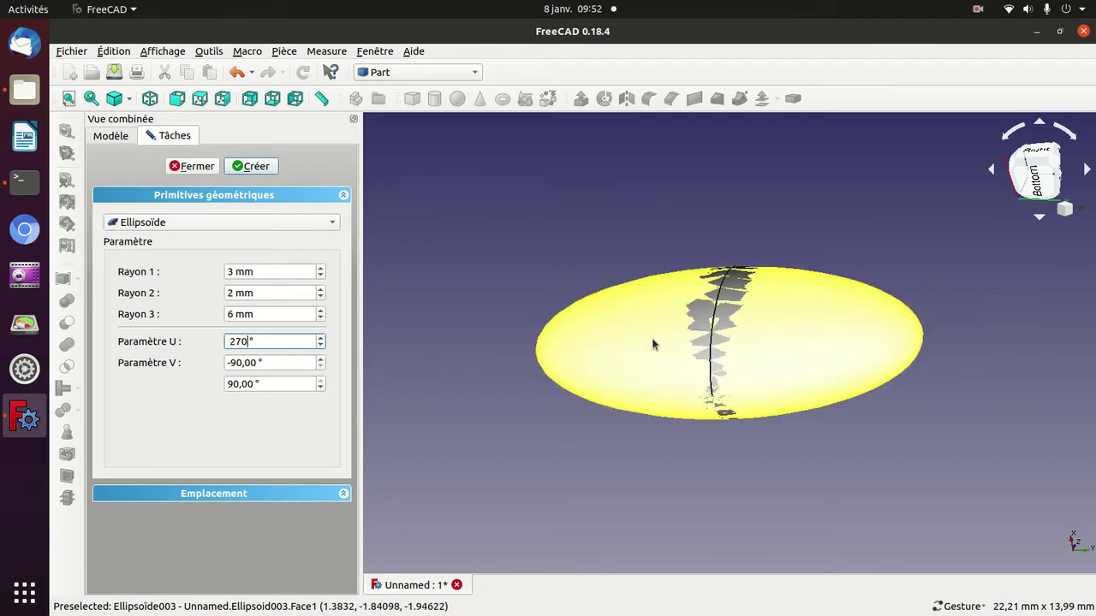
pyautogui.click(652, 344)
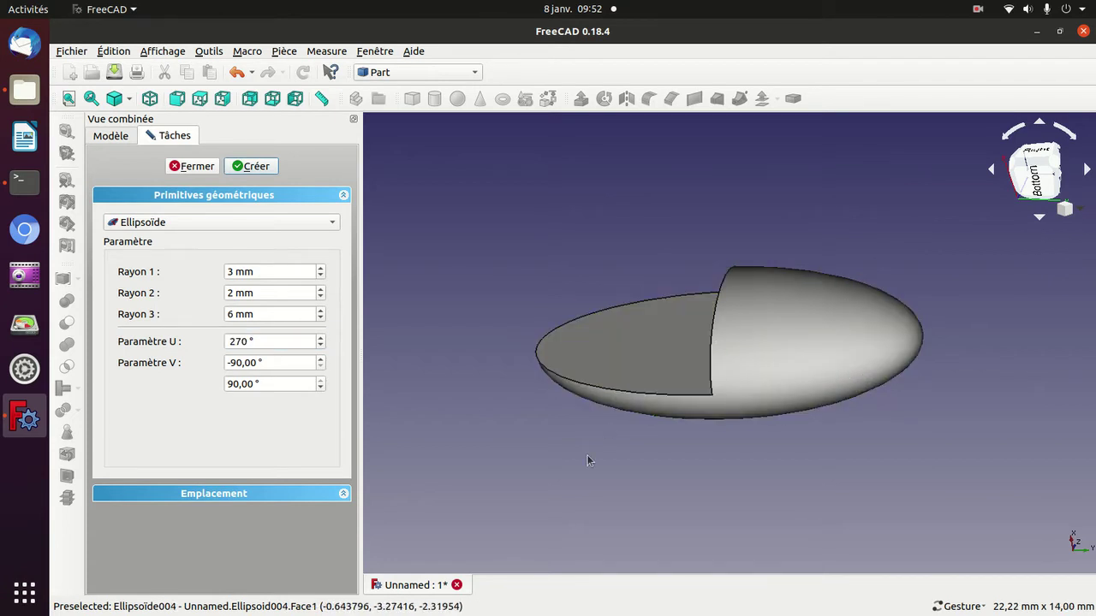
pyautogui.moveTo(587, 456)
pyautogui.mouseDown()
pyautogui.moveTo(681, 487)
pyautogui.moveTo(760, 463)
pyautogui.moveTo(853, 460)
pyautogui.mouseUp()
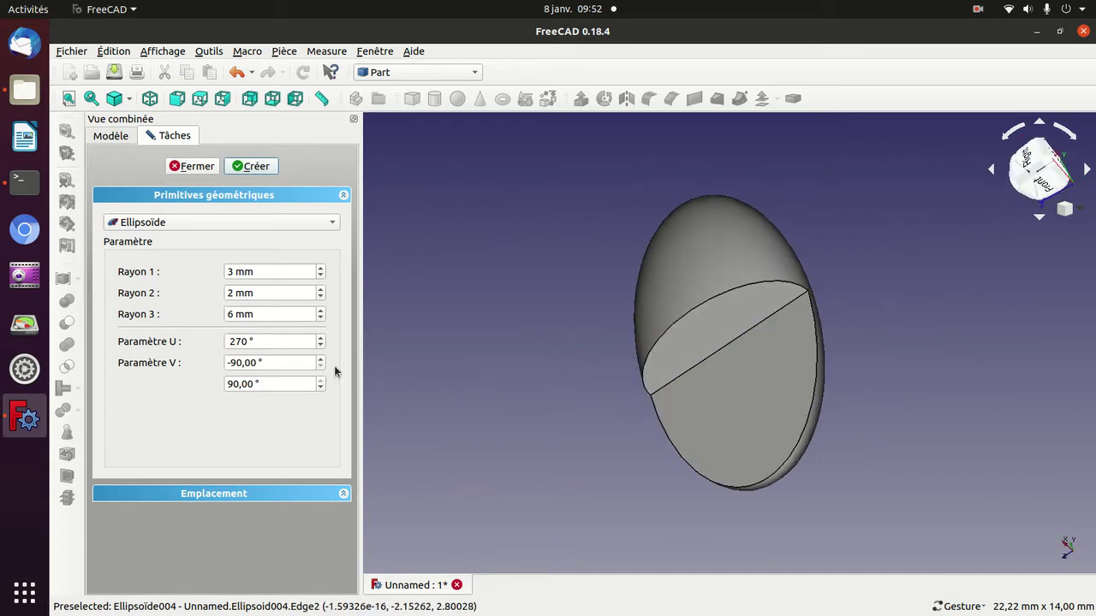
# Limit Paramètre V to -47° below and 72° above.
pyautogui.click(268, 363)
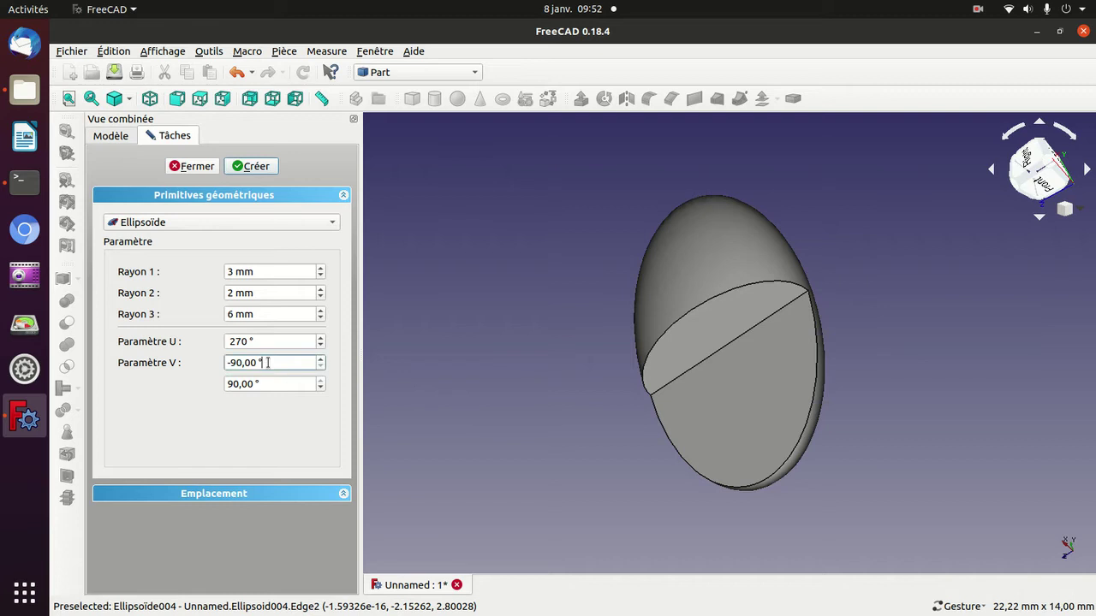
pyautogui.scroll(1, 268, 363)
pyautogui.scroll(3, 268, 363)
pyautogui.scroll(1, 268, 362)
pyautogui.scroll(4, 268, 363)
pyautogui.scroll(4, 268, 363)
pyautogui.write('-47')
pyautogui.click(269, 382)
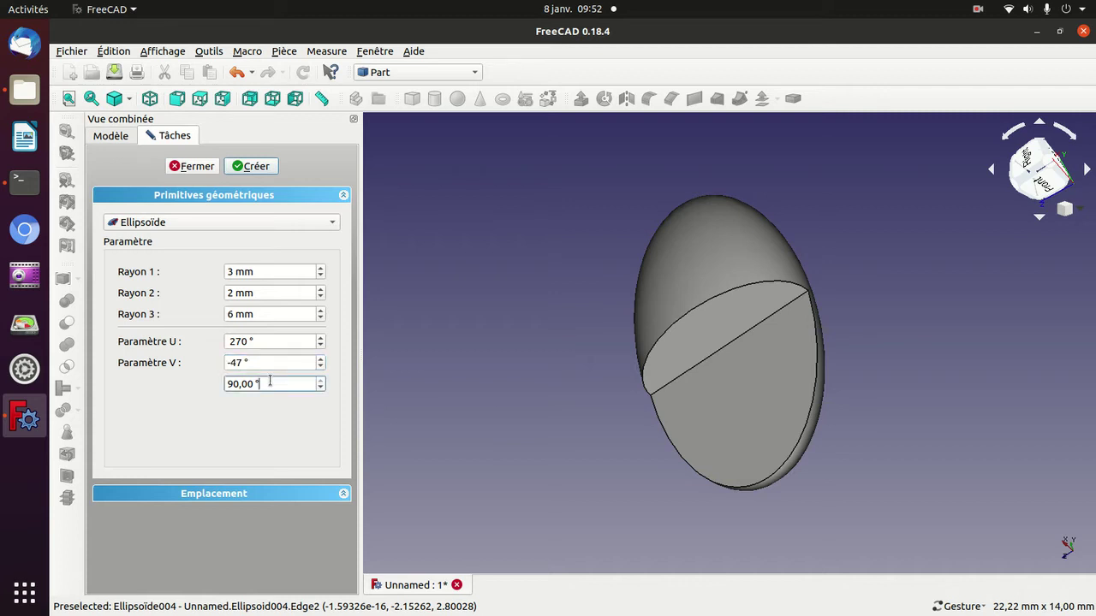
pyautogui.scroll(-10, 269, 381)
pyautogui.scroll(-3, 270, 382)
pyautogui.scroll(-3, 270, 382)
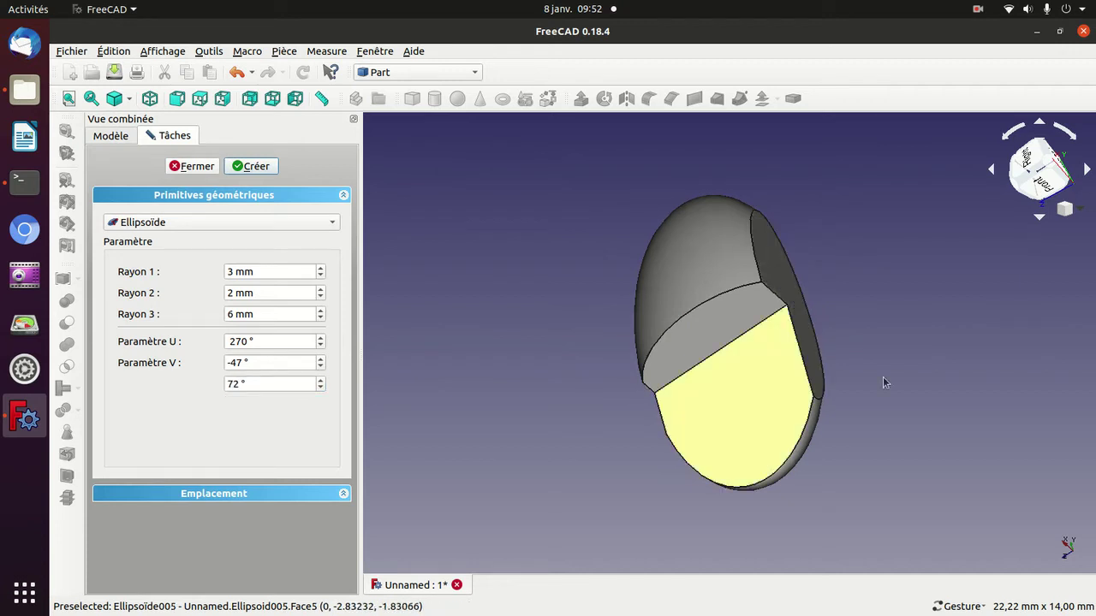
pyautogui.moveTo(902, 431)
pyautogui.mouseDown()
pyautogui.moveTo(852, 232)
pyautogui.moveTo(729, 215)
pyautogui.moveTo(710, 237)
pyautogui.mouseUp()
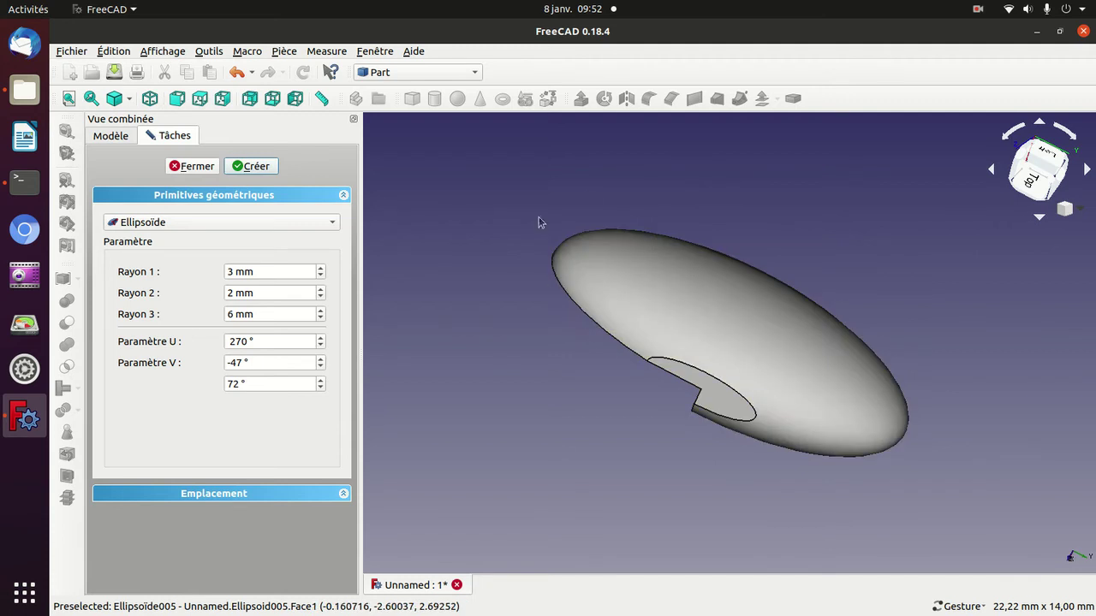
pyautogui.moveTo(799, 190); pyautogui.dragTo(684, 295)
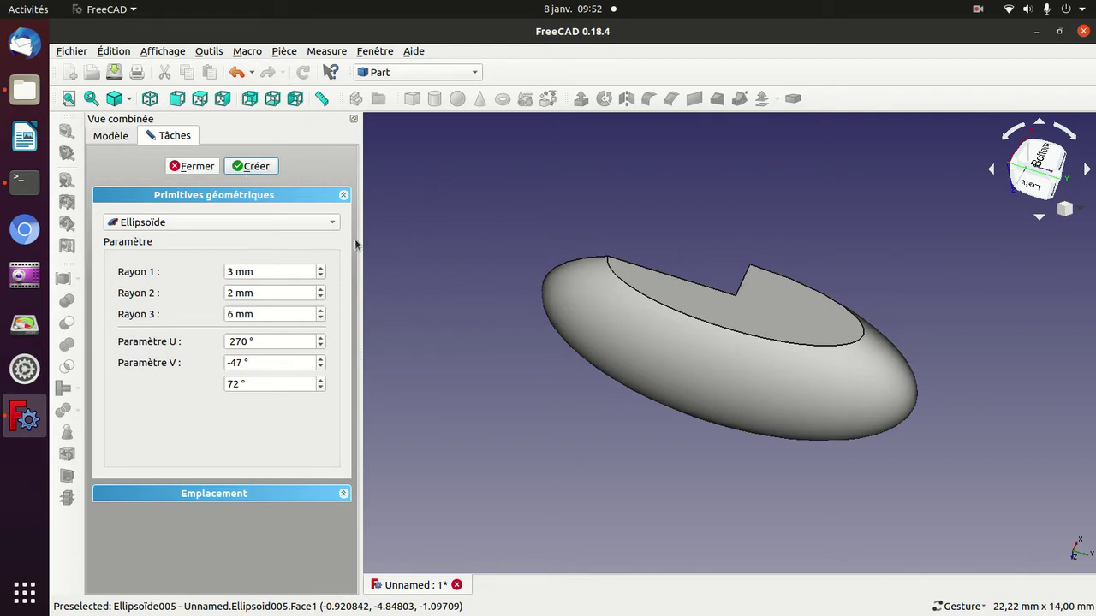
pyautogui.click(216, 224)
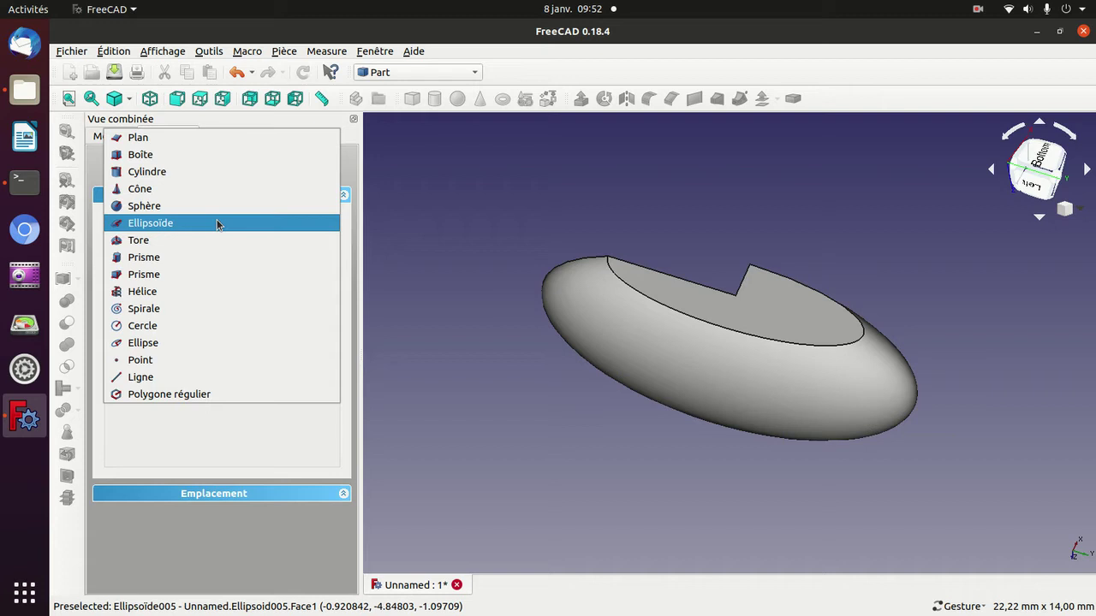
pyautogui.click(472, 224)
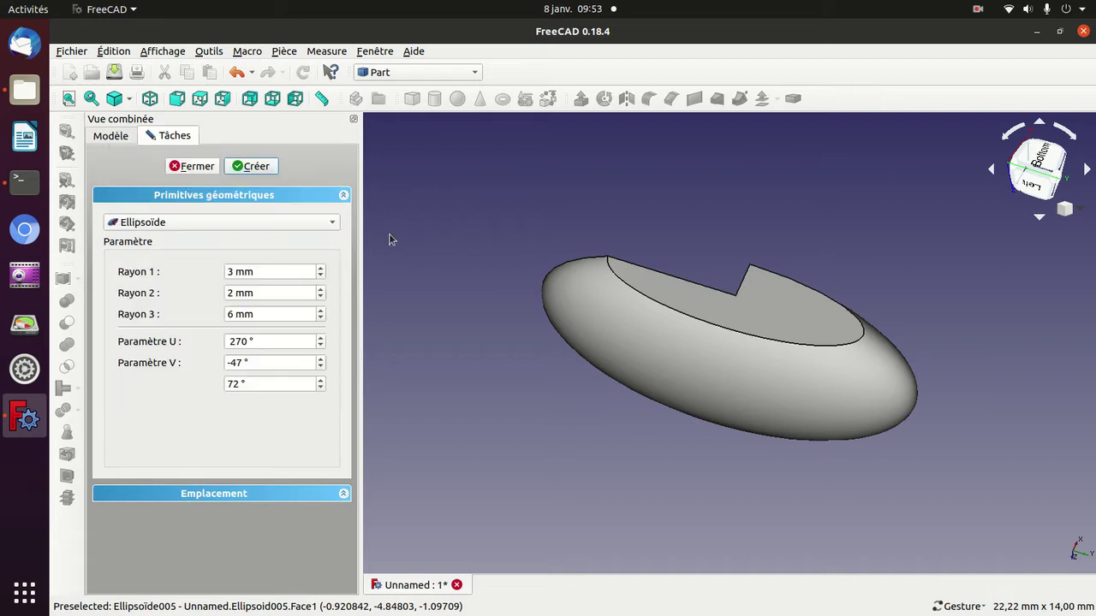
# Close the panel, reopen Part Primitives, and switch the primitive type to Tore.
pyautogui.click(192, 167)
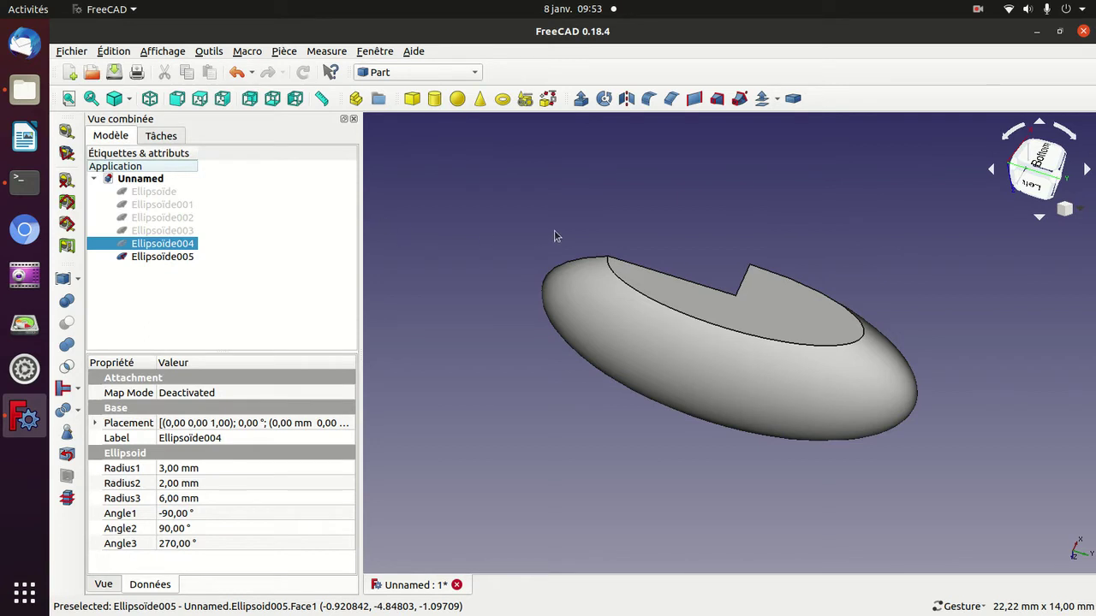
pyautogui.click(979, 8)
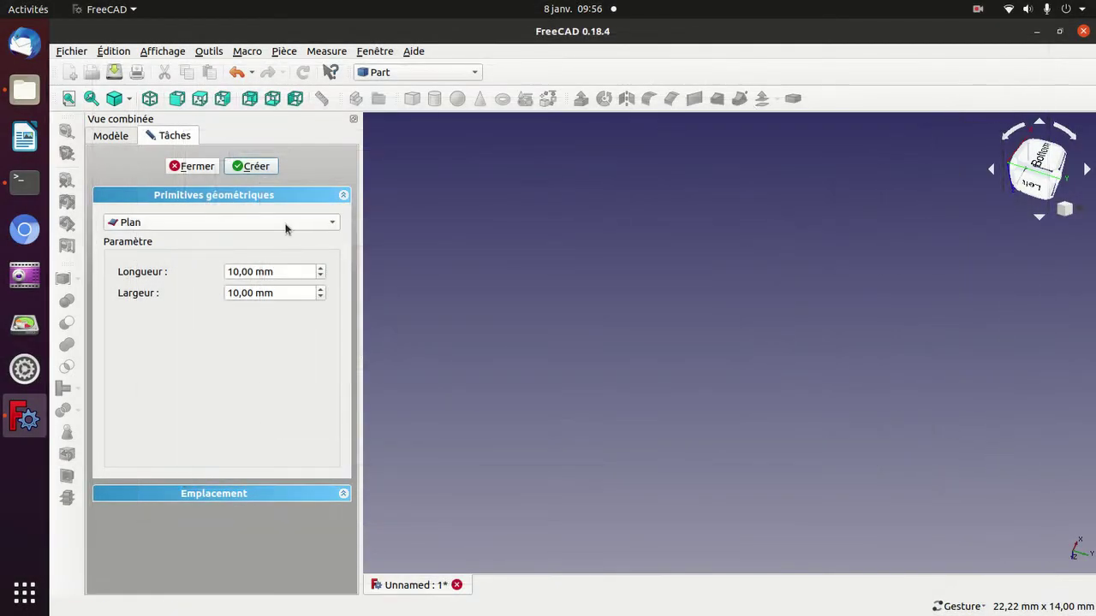
pyautogui.click(285, 225)
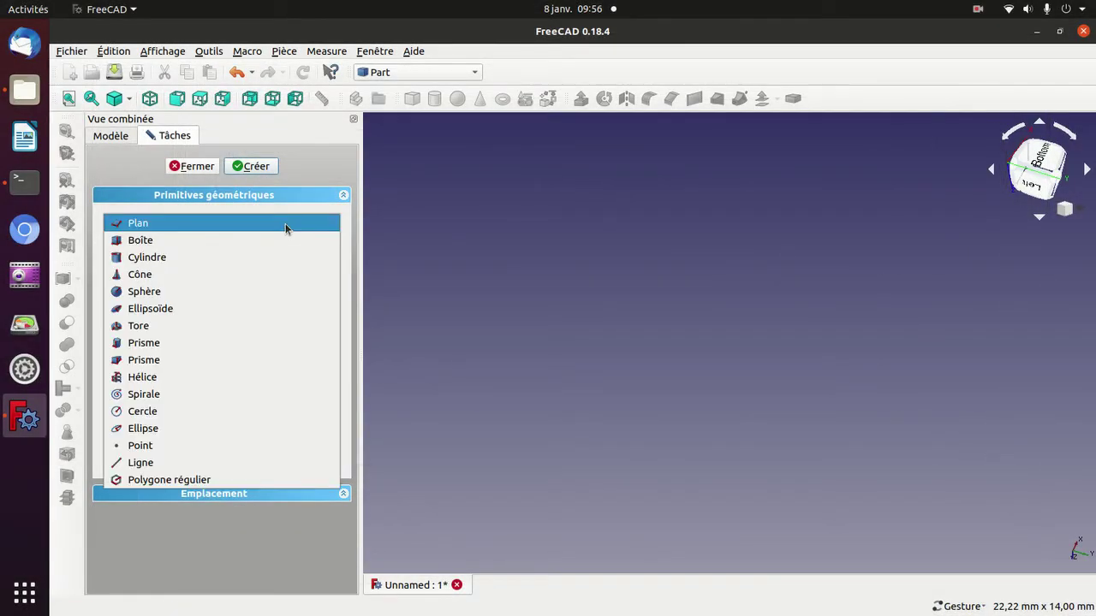
pyautogui.click(239, 326)
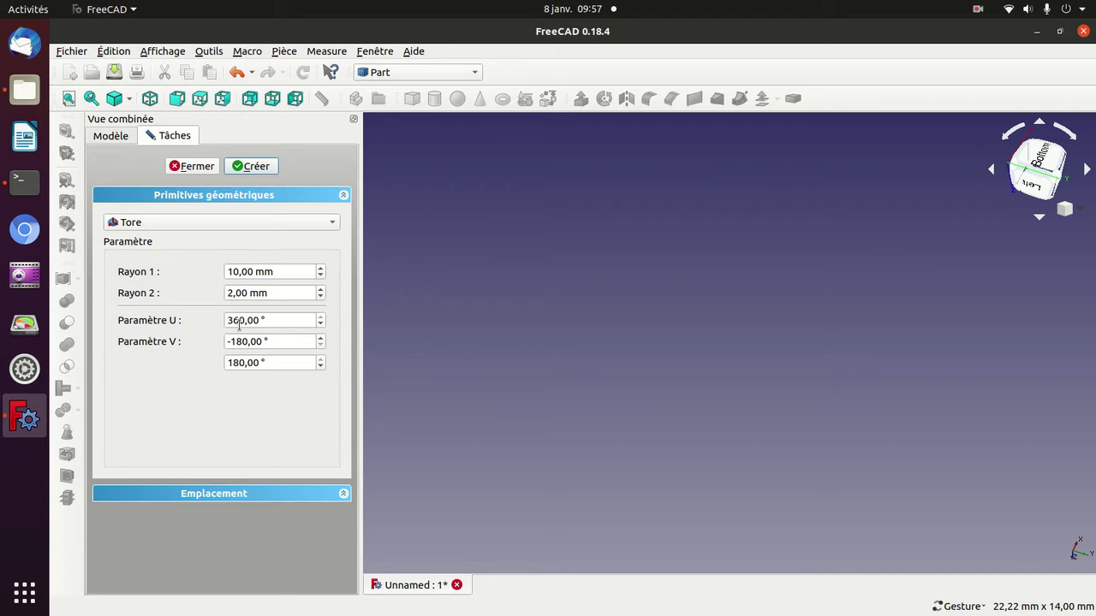
# Create a torus and set its second radius to 10 mm.
pyautogui.click(266, 163)
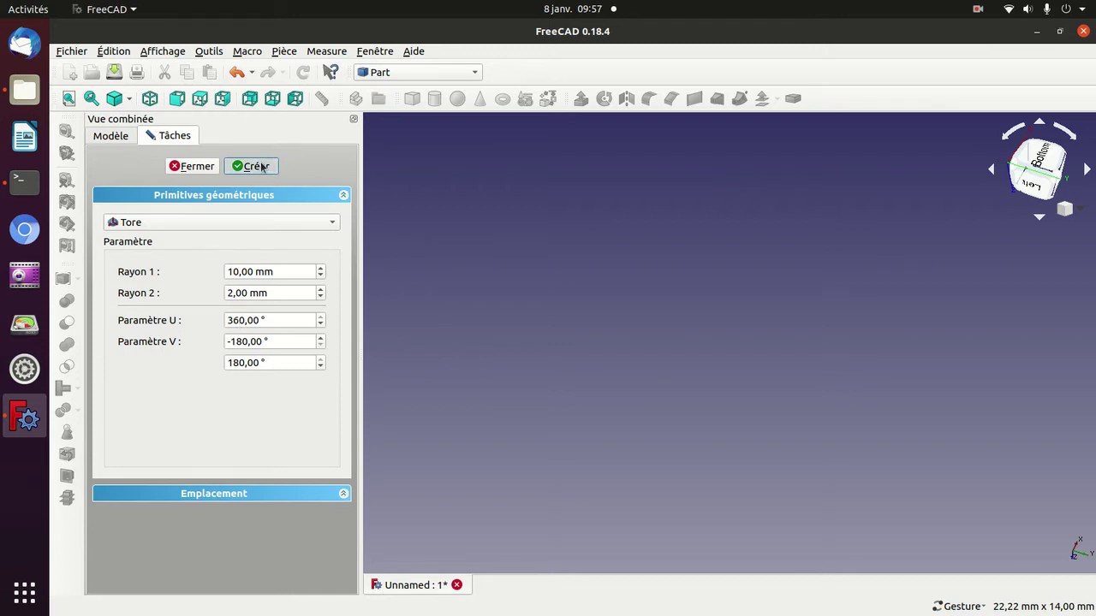
pyautogui.click(231, 293)
pyautogui.press('BackSpace')
pyautogui.press('BackSpace')
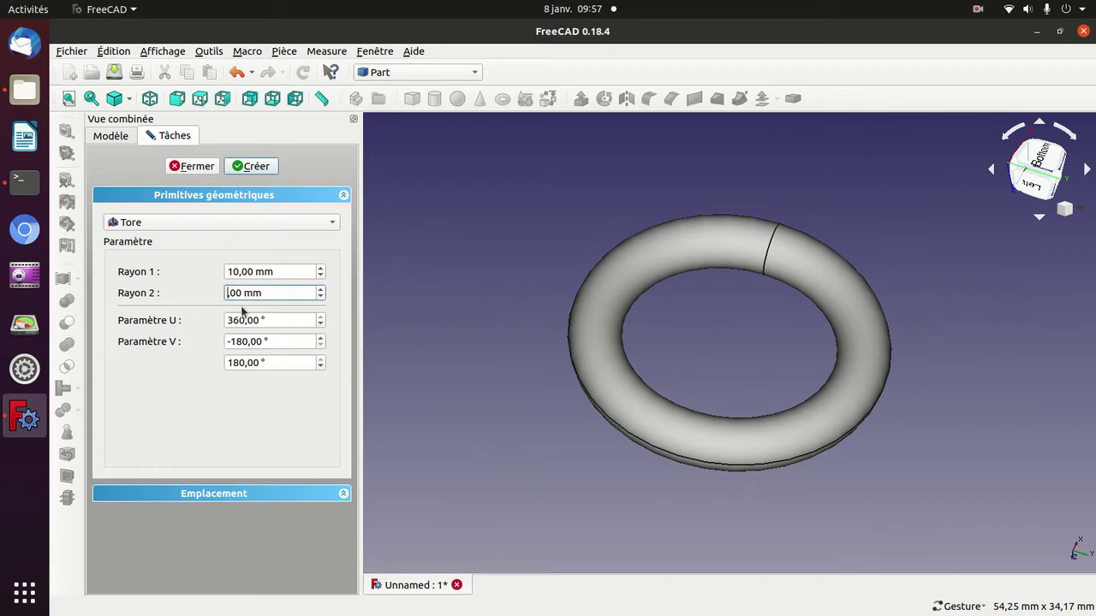
pyautogui.write('10,')
pyautogui.press('Return')
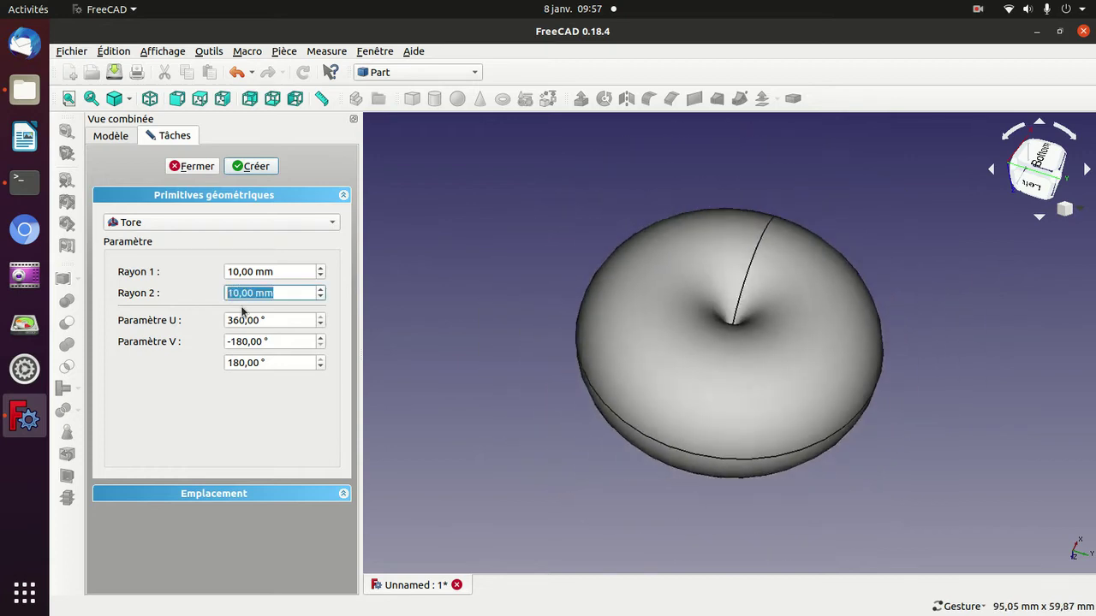
pyautogui.moveTo(485, 242)
pyautogui.mouseDown()
pyautogui.moveTo(496, 301)
pyautogui.moveTo(629, 369)
pyautogui.mouseUp()
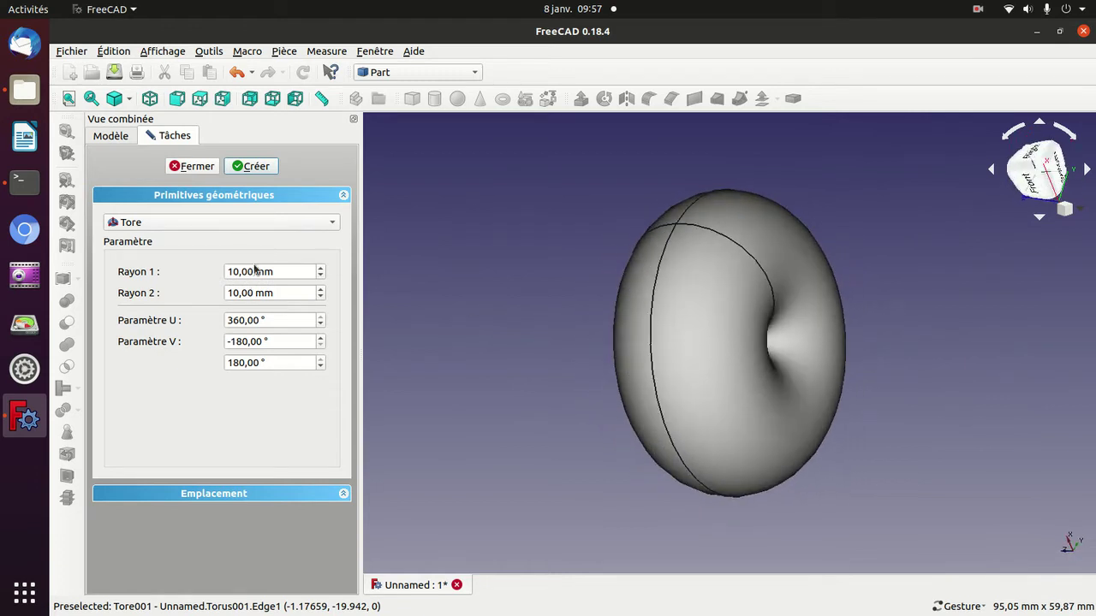
# Scroll the first torus radius down to 7 mm and orbit to view the torus.
pyautogui.click(248, 319)
pyautogui.click(245, 272)
pyautogui.scroll(-1, 245, 275)
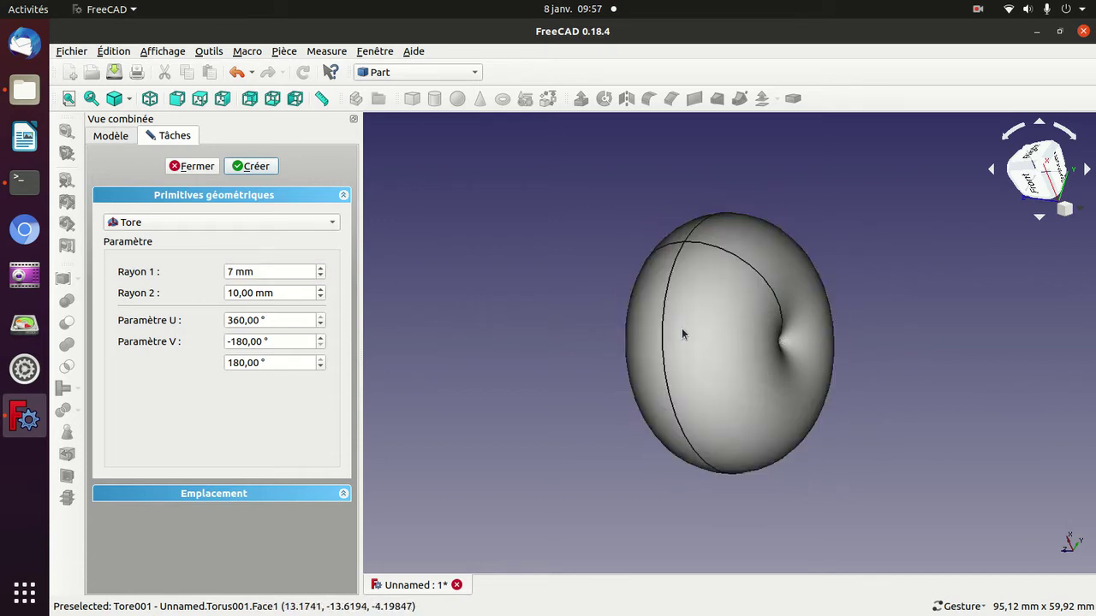
pyautogui.moveTo(799, 364)
pyautogui.mouseDown()
pyautogui.moveTo(893, 374)
pyautogui.moveTo(768, 374)
pyautogui.moveTo(775, 412)
pyautogui.moveTo(682, 354)
pyautogui.moveTo(694, 318)
pyautogui.moveTo(740, 364)
pyautogui.mouseUp()
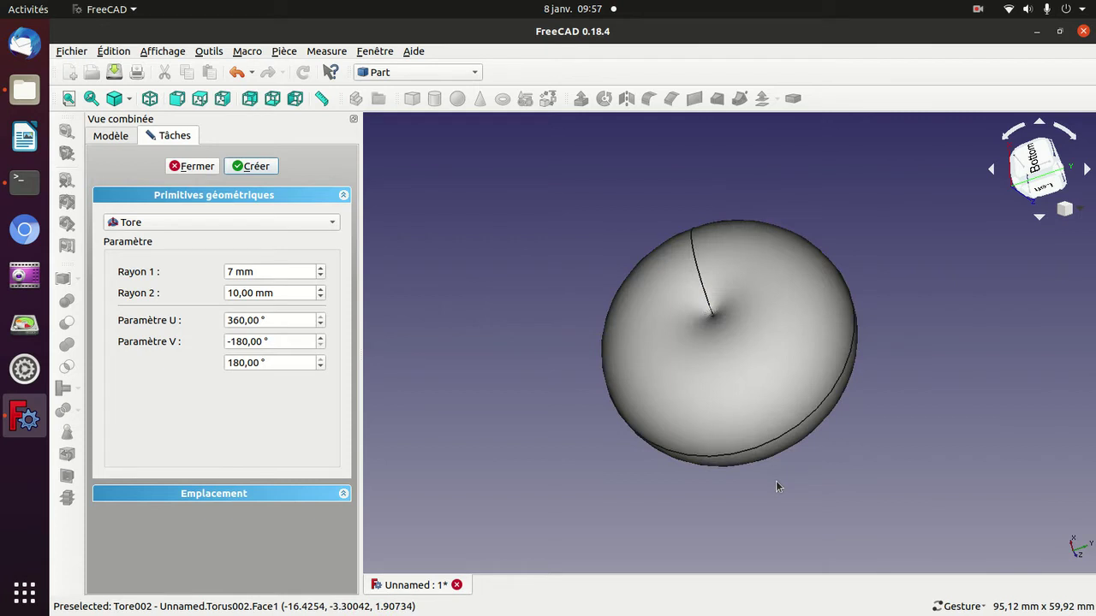
pyautogui.moveTo(758, 452)
pyautogui.mouseDown()
pyautogui.moveTo(729, 308)
pyautogui.moveTo(677, 268)
pyautogui.mouseUp()
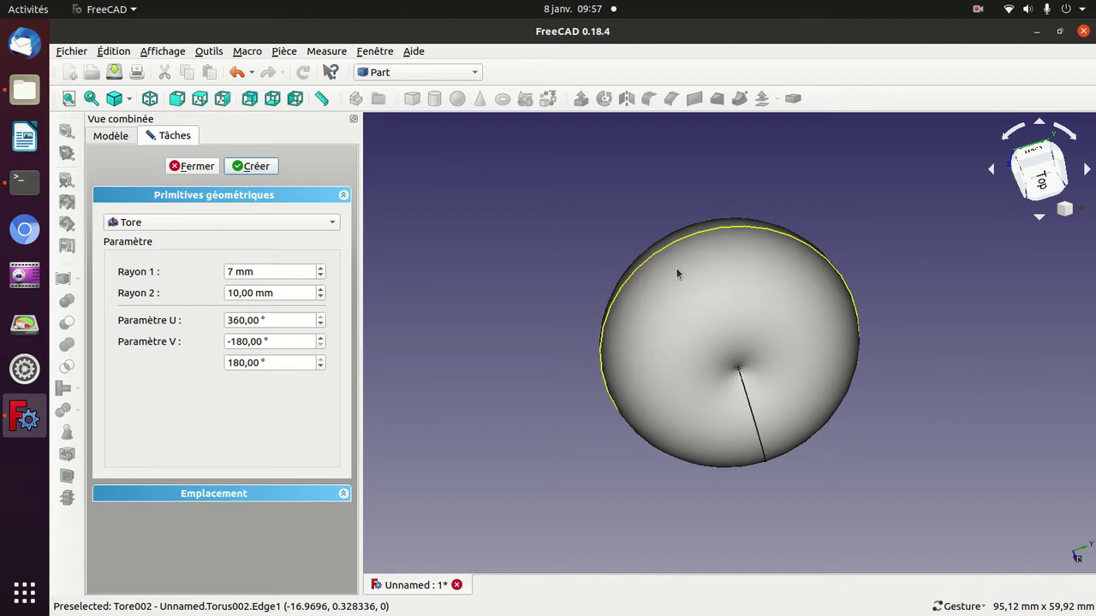
# Hide the large torus and the smaller ring left behind.
pyautogui.click(682, 339)
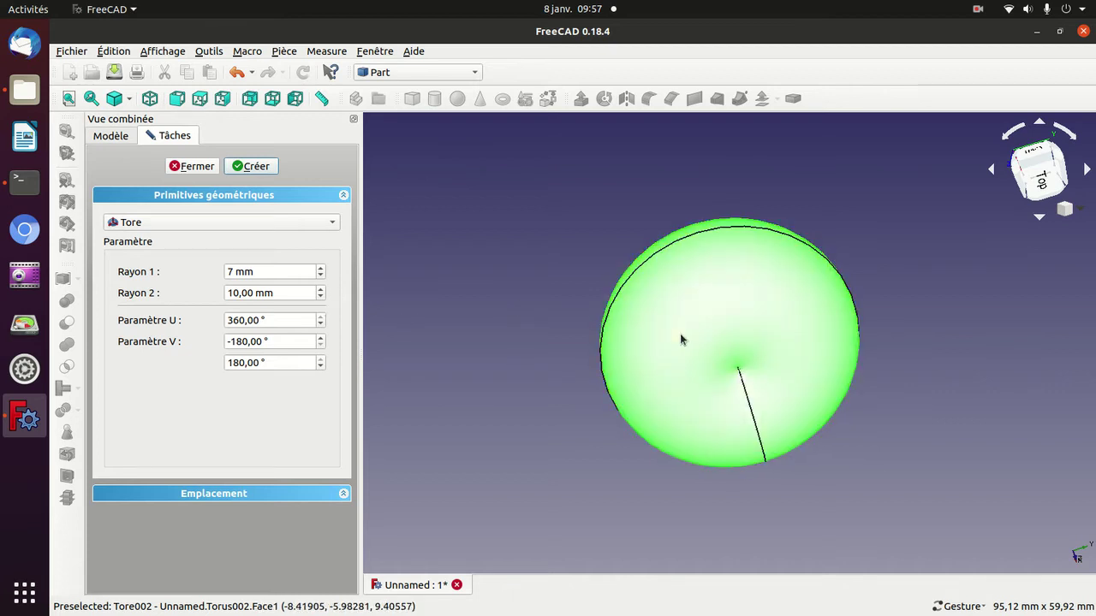
pyautogui.press('Delete')
pyautogui.click(644, 349)
pyautogui.press('Delete')
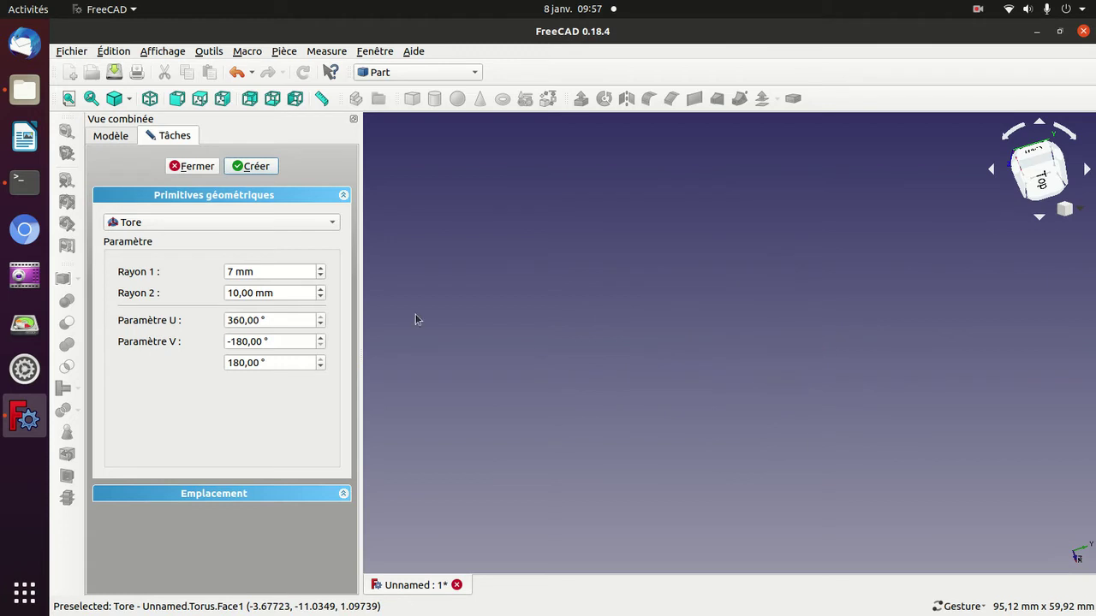
# Create Tore003 with U at 60° and V angles from -100° to 18°.
pyautogui.click(270, 320)
pyautogui.press('Left')
pyautogui.press('Left')
pyautogui.press('Left')
pyautogui.click(245, 341)
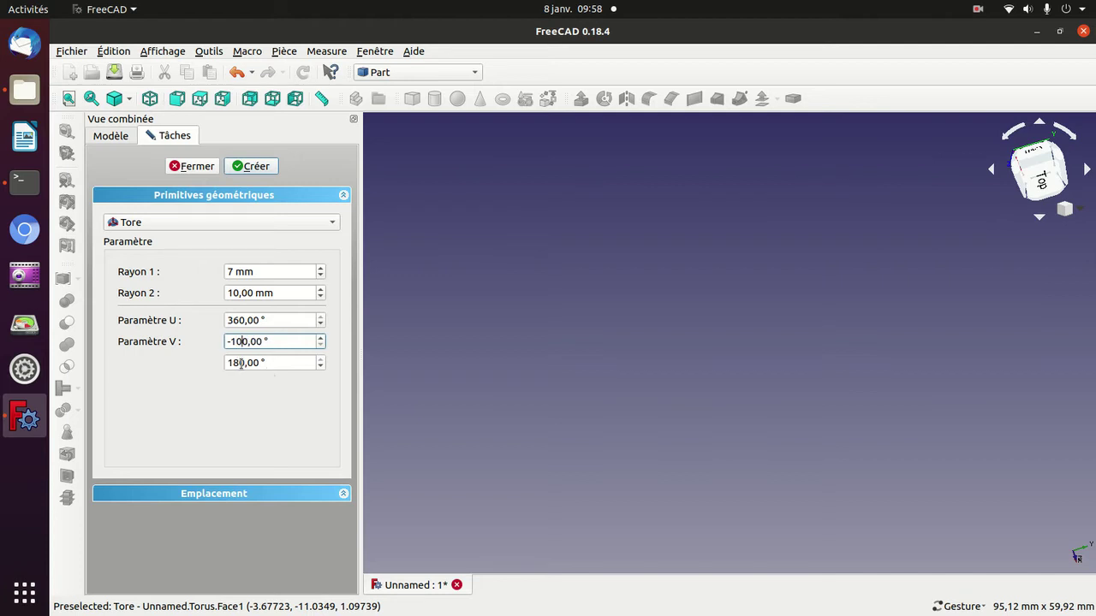
pyautogui.click(236, 363)
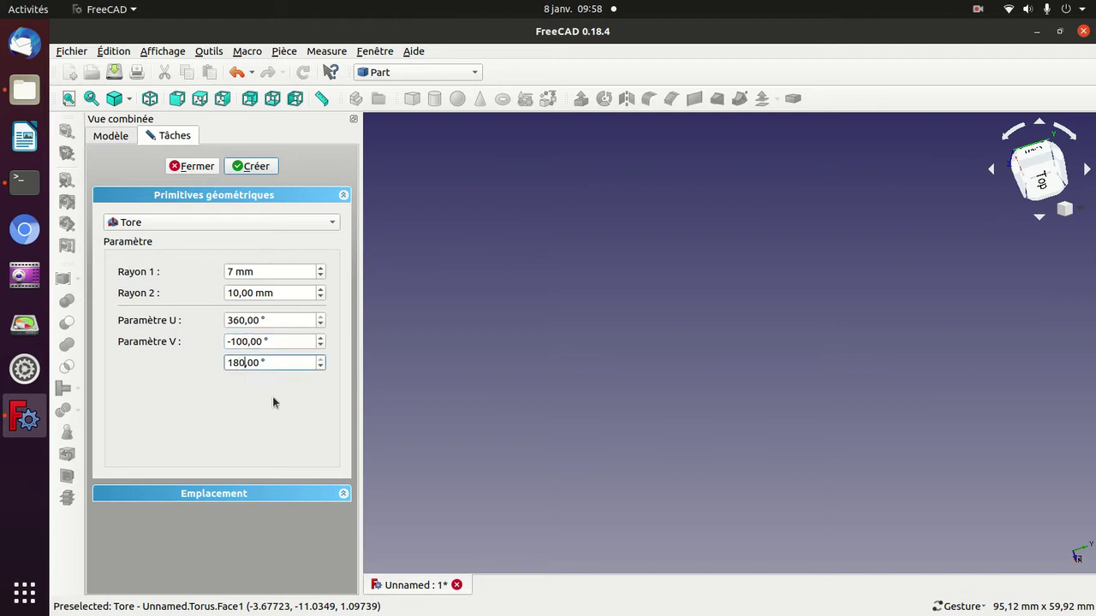
pyautogui.press('BackSpace')
pyautogui.click(232, 320)
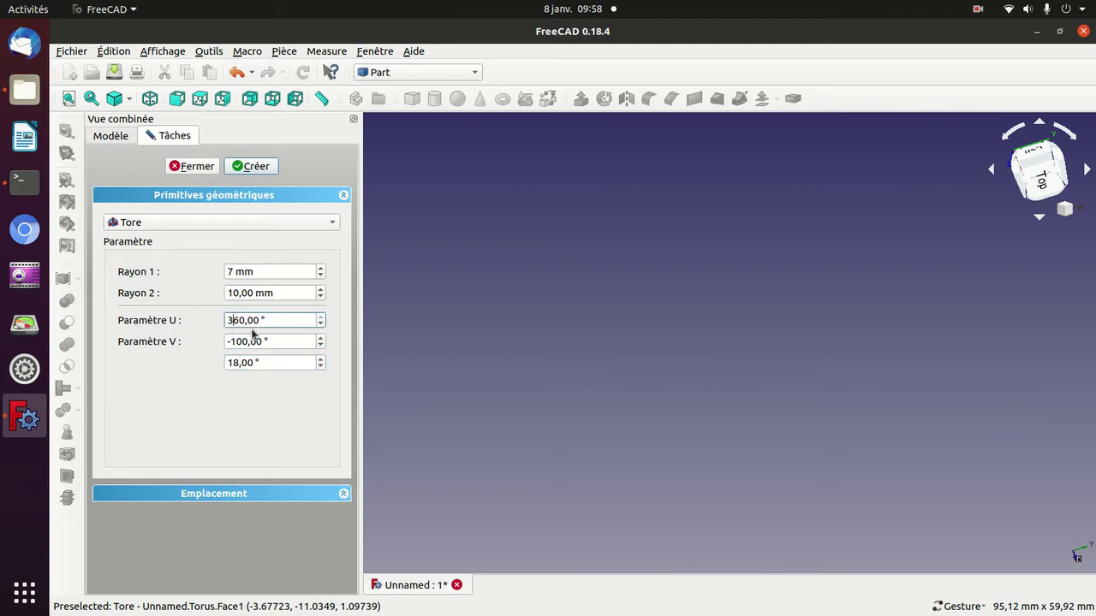
pyautogui.press('BackSpace')
pyautogui.press('Return')
# Set the partial torus's first radius to 12 mm and orbit to inspect its surfaces.
pyautogui.moveTo(477, 399)
pyautogui.mouseDown()
pyautogui.moveTo(648, 271)
pyautogui.moveTo(670, 374)
pyautogui.moveTo(751, 462)
pyautogui.moveTo(835, 446)
pyautogui.moveTo(831, 318)
pyautogui.moveTo(765, 269)
pyautogui.mouseUp()
pyautogui.click(238, 271)
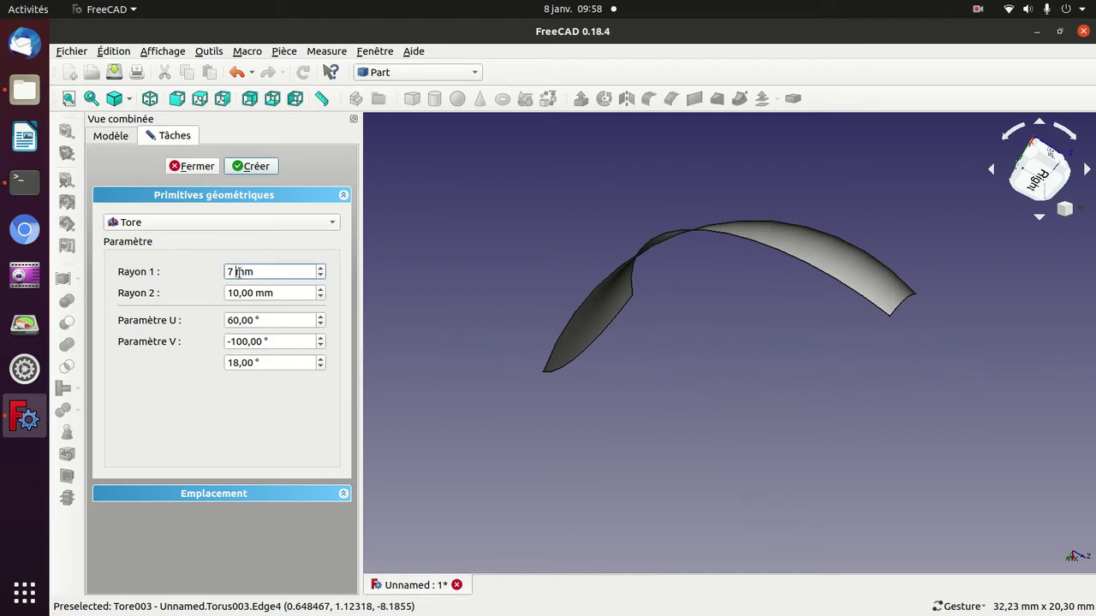
pyautogui.scroll(4, 238, 272)
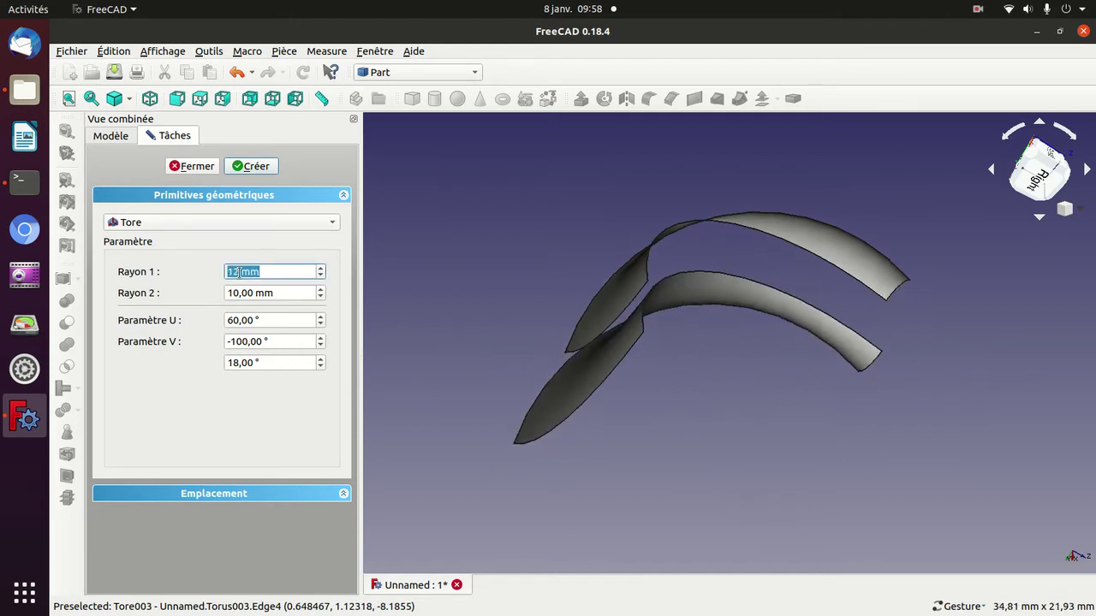
pyautogui.moveTo(561, 200); pyautogui.dragTo(690, 286)
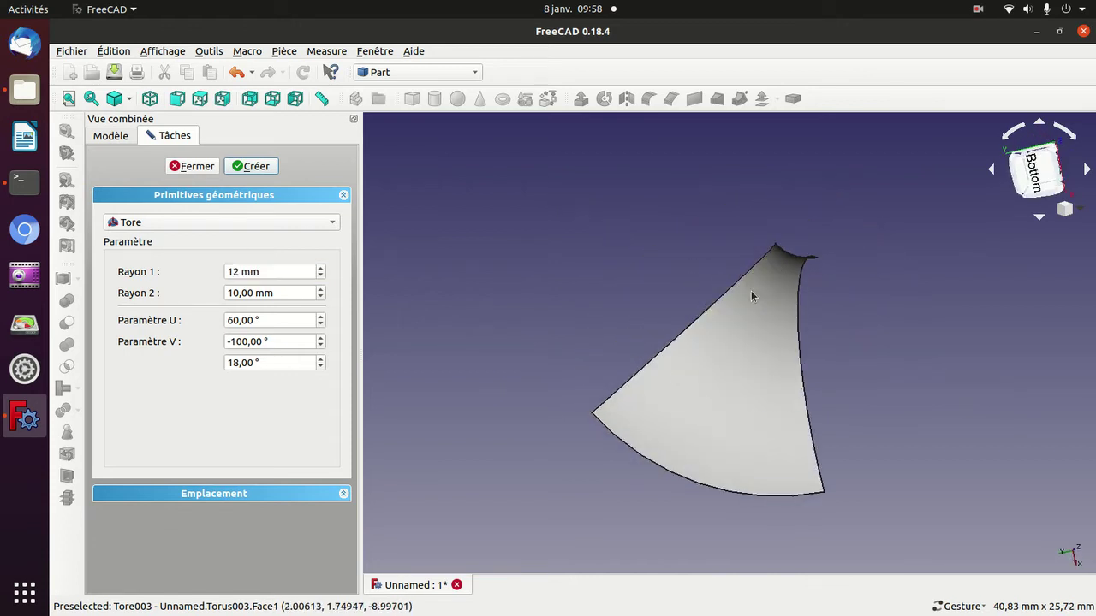
pyautogui.moveTo(940, 401)
pyautogui.mouseDown()
pyautogui.moveTo(795, 360)
pyautogui.moveTo(728, 360)
pyautogui.moveTo(711, 303)
pyautogui.mouseUp()
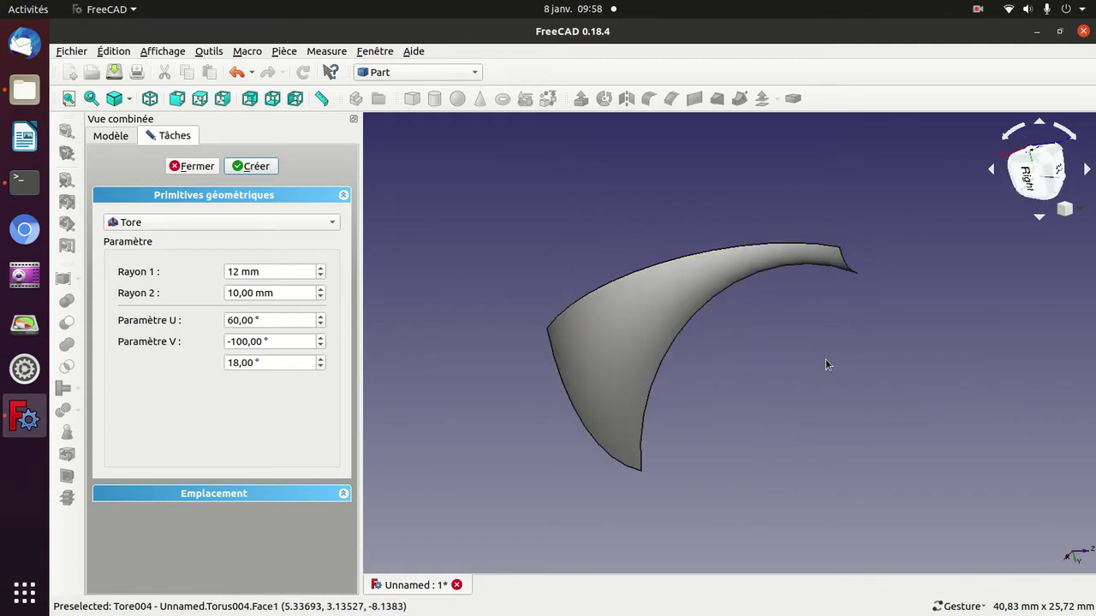
pyautogui.moveTo(893, 182)
pyautogui.mouseDown()
pyautogui.moveTo(755, 268)
pyautogui.moveTo(739, 252)
pyautogui.mouseUp()
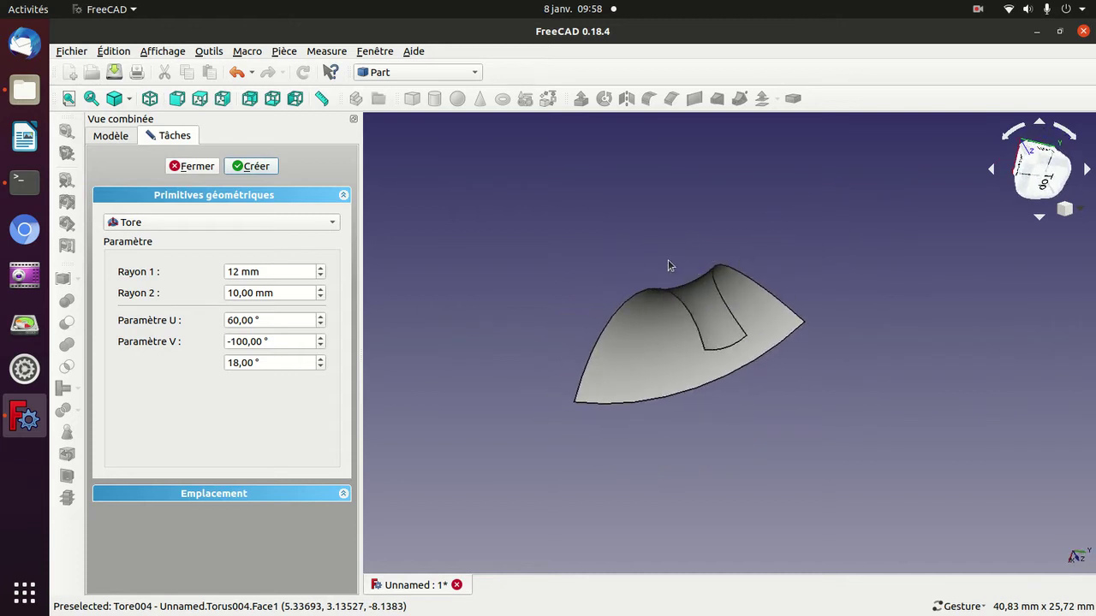
pyautogui.moveTo(772, 396)
pyautogui.mouseDown()
pyautogui.moveTo(702, 311)
pyautogui.moveTo(719, 228)
pyautogui.mouseUp()
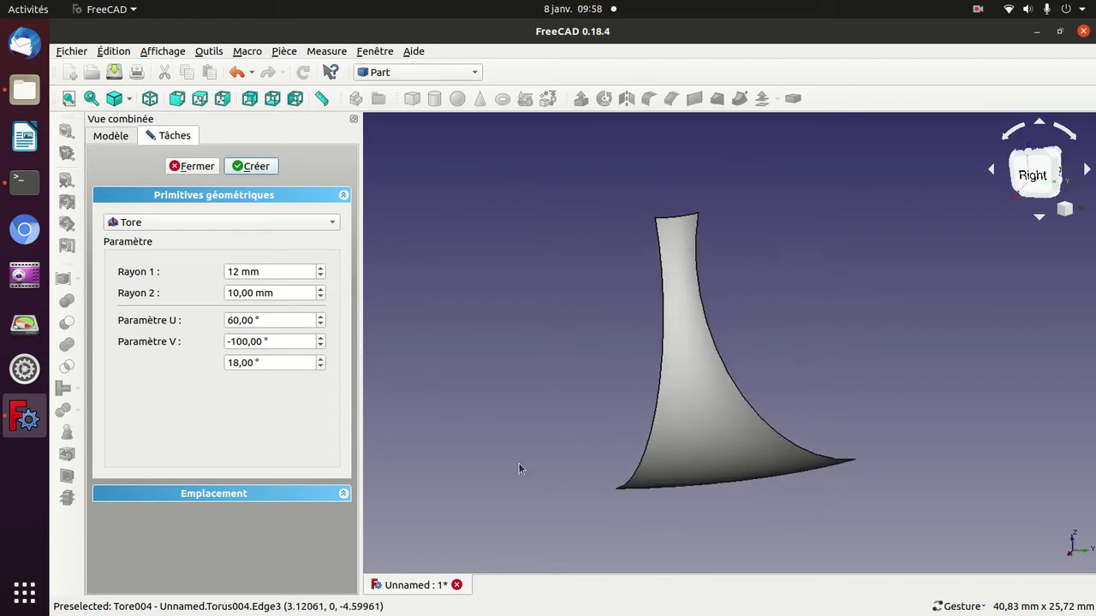
pyautogui.moveTo(519, 468); pyautogui.dragTo(726, 222)
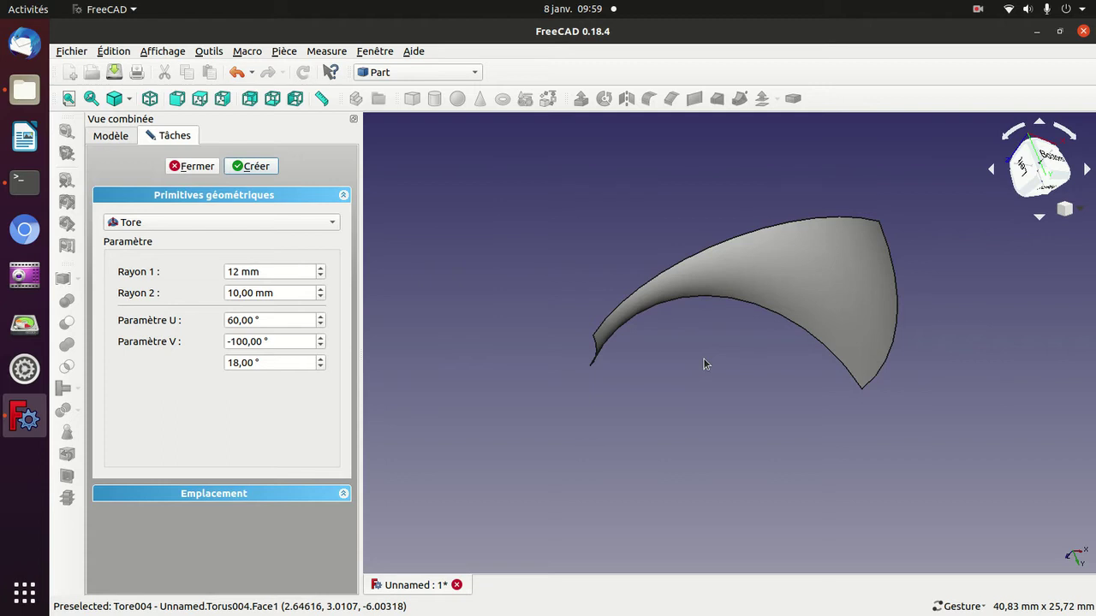
# Close the primitives panel and start a fresh empty document with the primitives panel reopened.
pyautogui.click(195, 164)
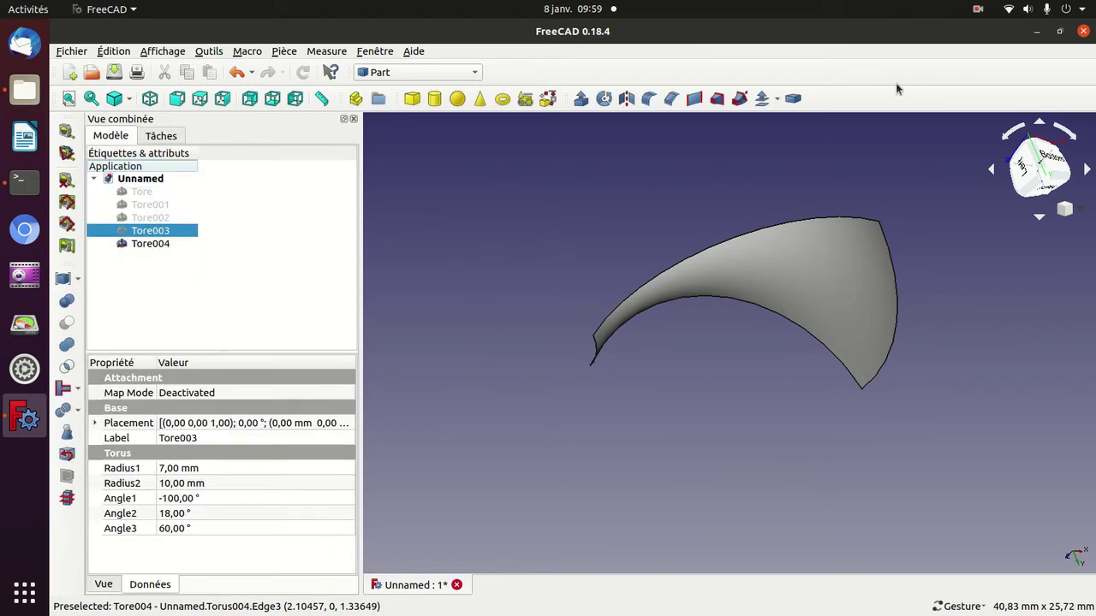
pyautogui.click(977, 13)
pyautogui.click(939, 96)
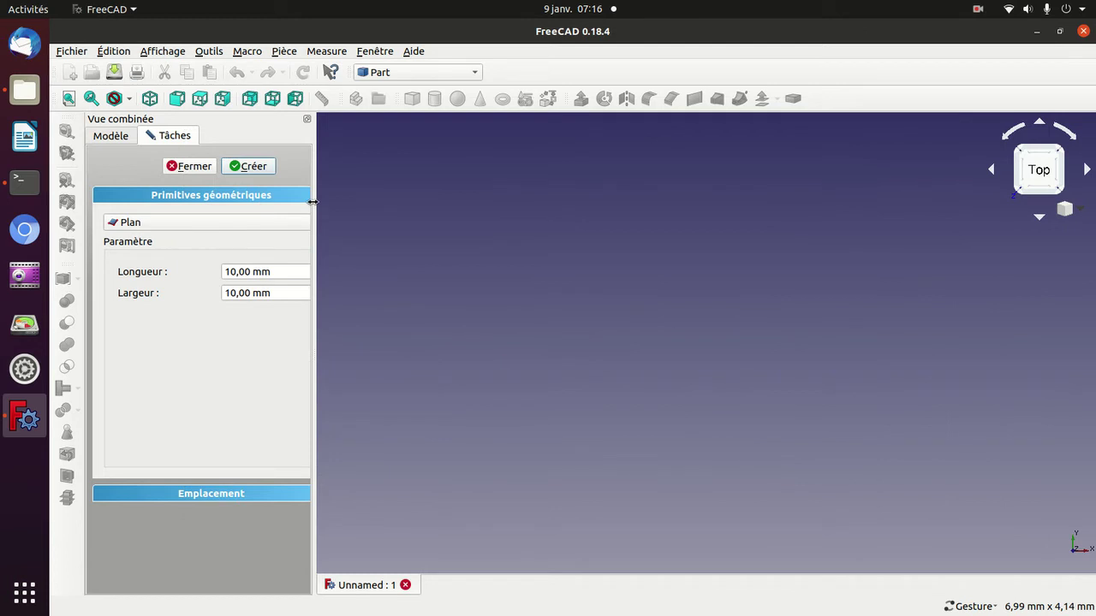
# Choose the regular polygon prism primitive and create a hexagonal prism, viewed isometrically.
pyautogui.moveTo(313, 202); pyautogui.dragTo(362, 201)
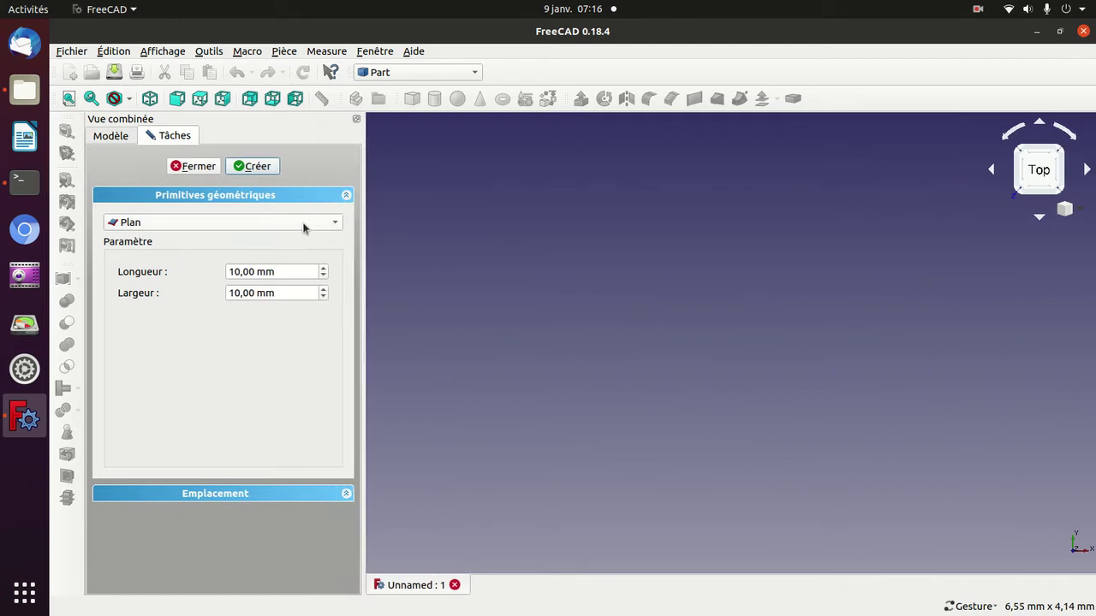
pyautogui.click(303, 224)
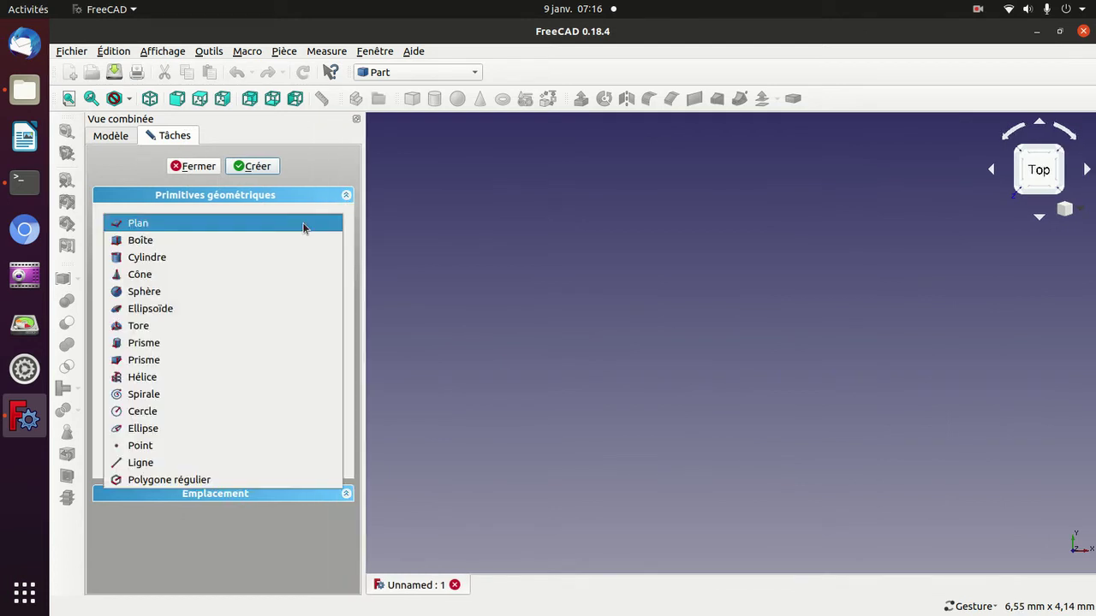
pyautogui.click(285, 345)
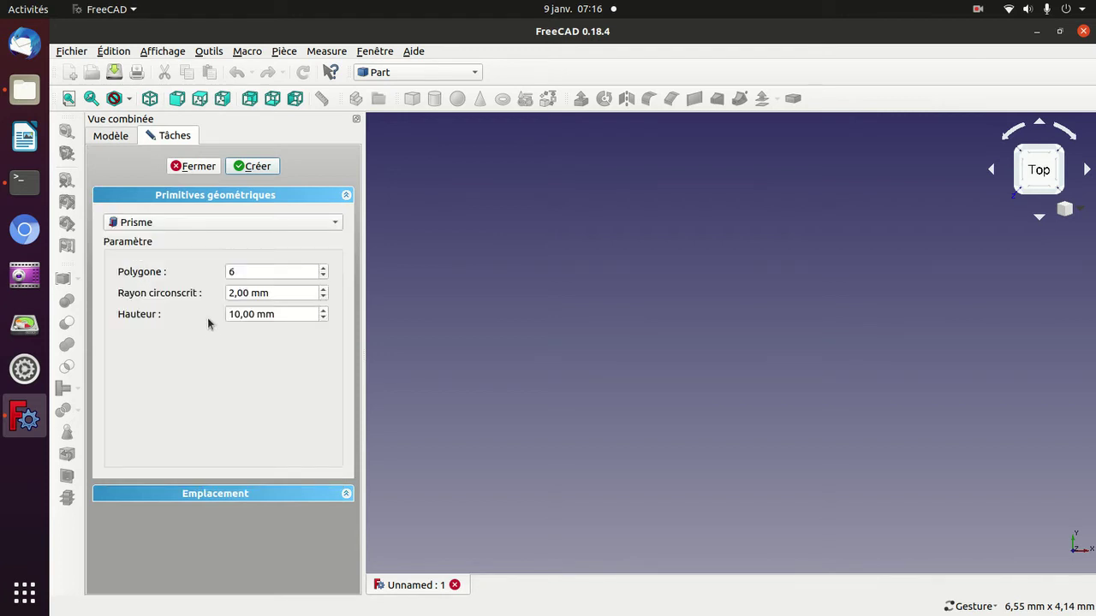
pyautogui.click(272, 269)
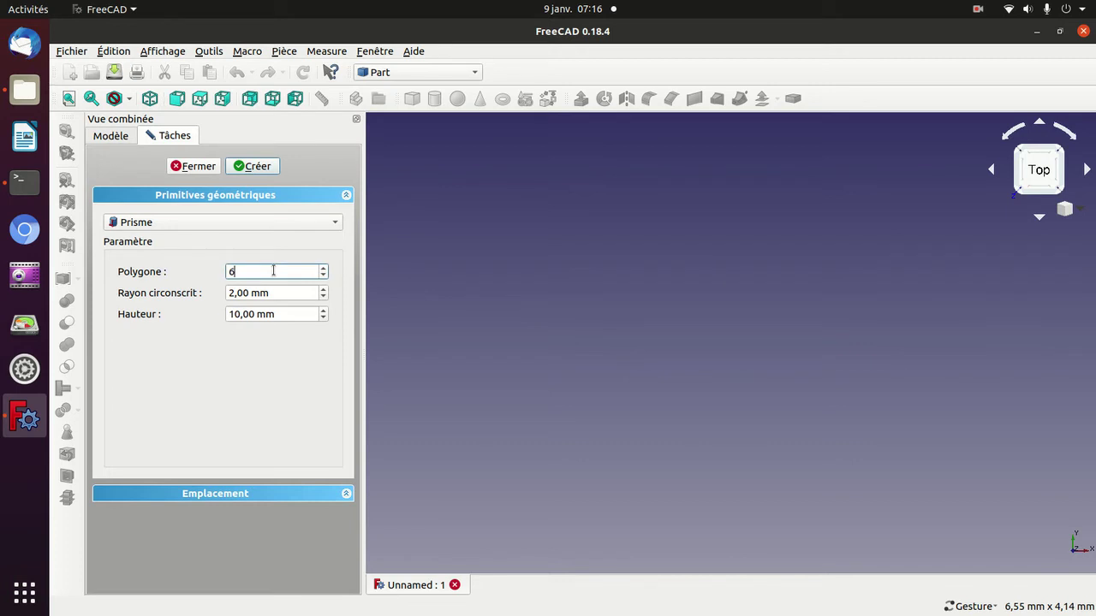
pyautogui.press('Return')
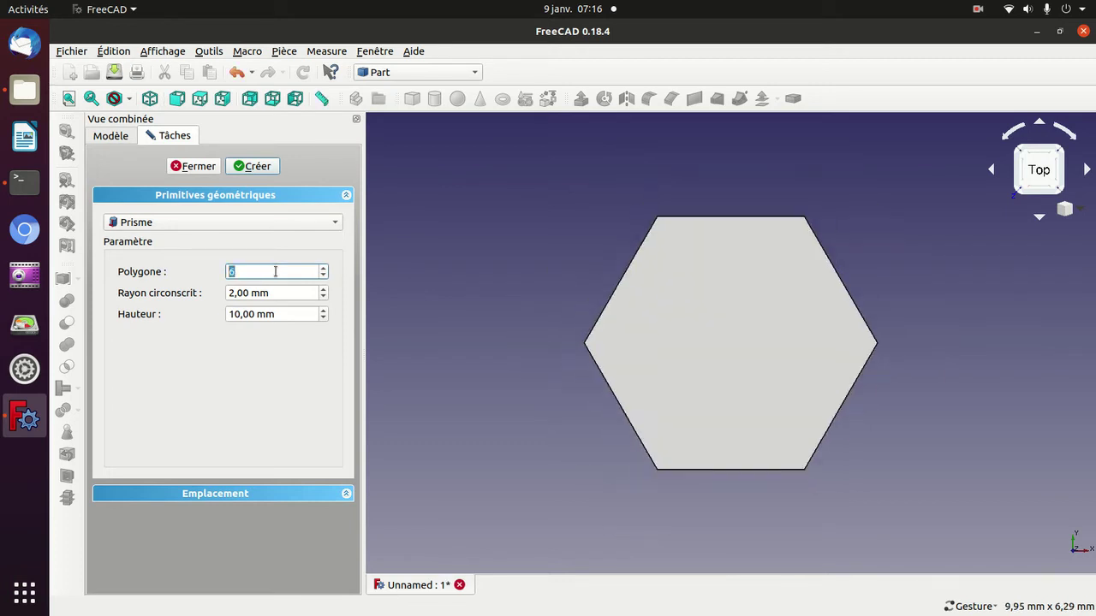
pyautogui.click(439, 309)
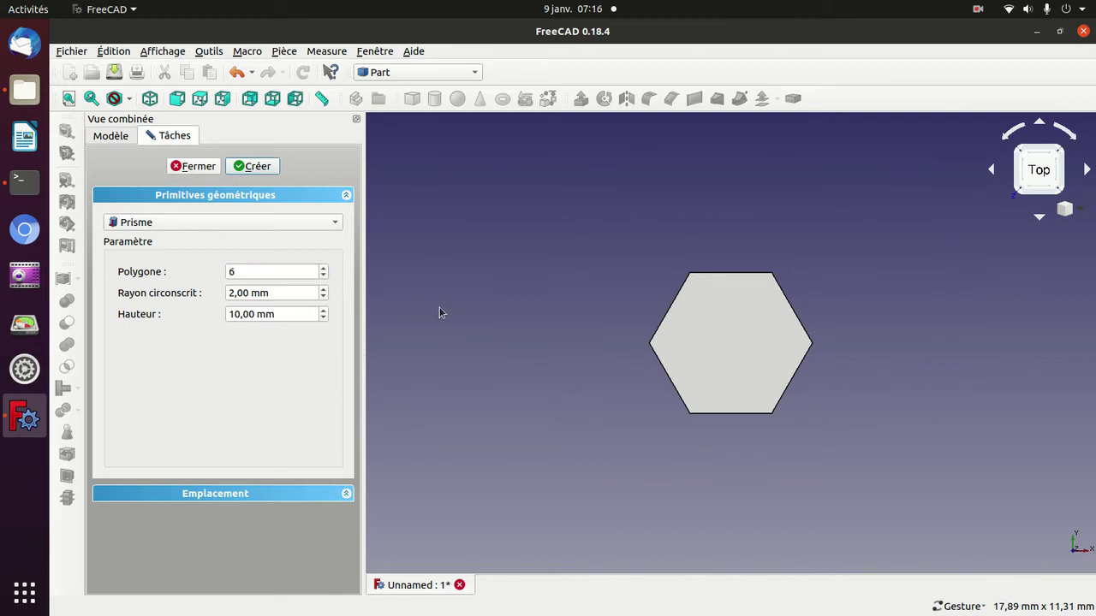
pyautogui.press('0')
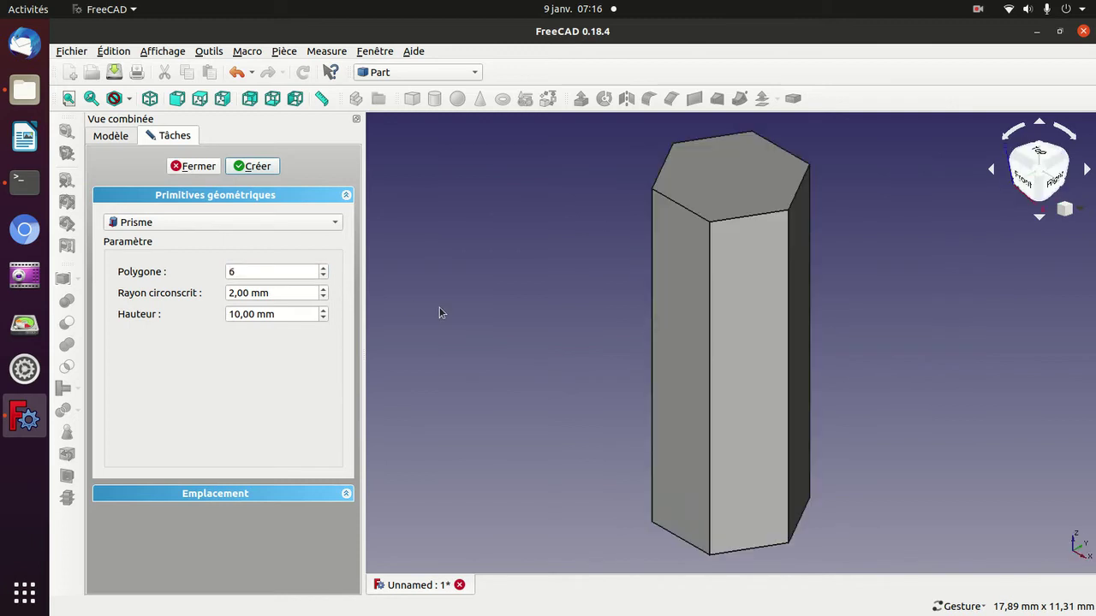
# Change the polygon side count to create further prisms, down to three sides.
pyautogui.click(269, 272)
pyautogui.scroll(2, 270, 272)
pyautogui.scroll(1, 269, 272)
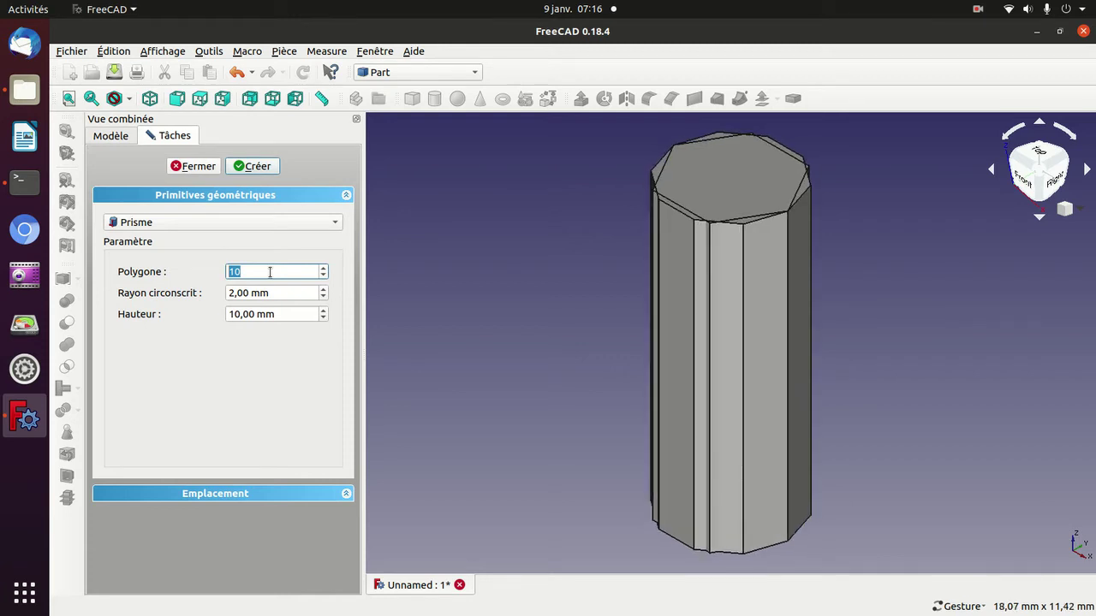
pyautogui.scroll(-1, 270, 272)
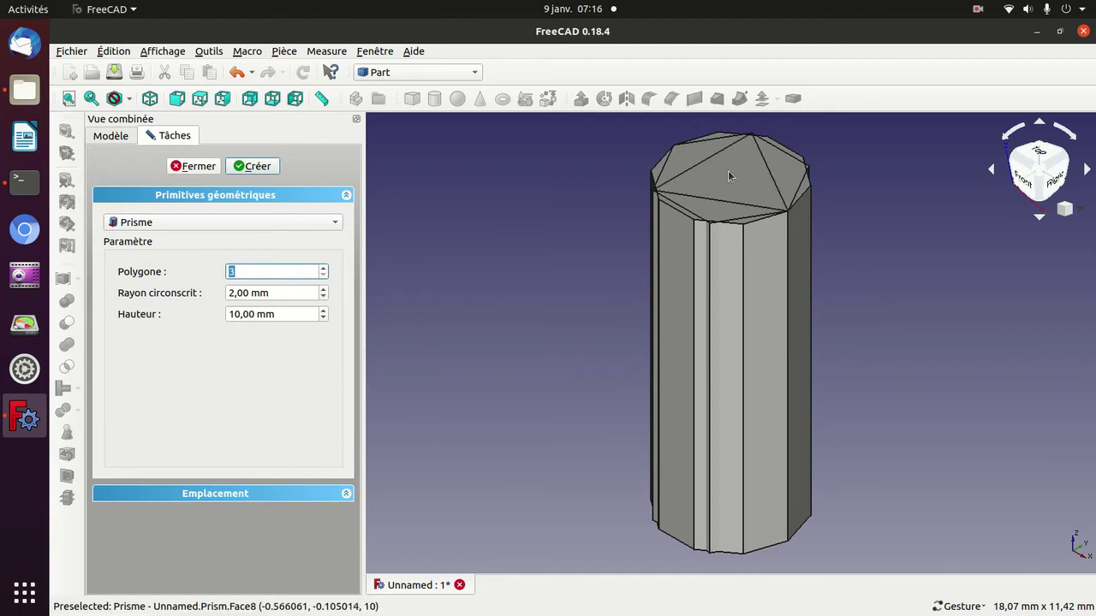
pyautogui.moveTo(544, 171); pyautogui.dragTo(572, 262)
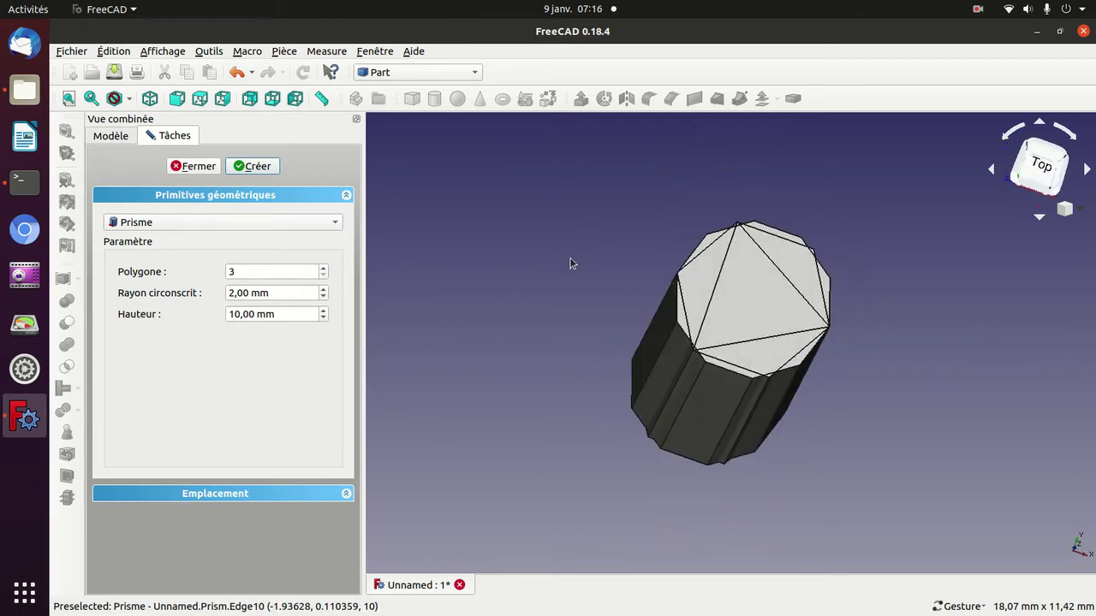
# Give the triangular prism a 4 mm circumscribed radius and 15 mm height, then close the panel.
pyautogui.click(274, 296)
pyautogui.write('4')
pyautogui.press('Return')
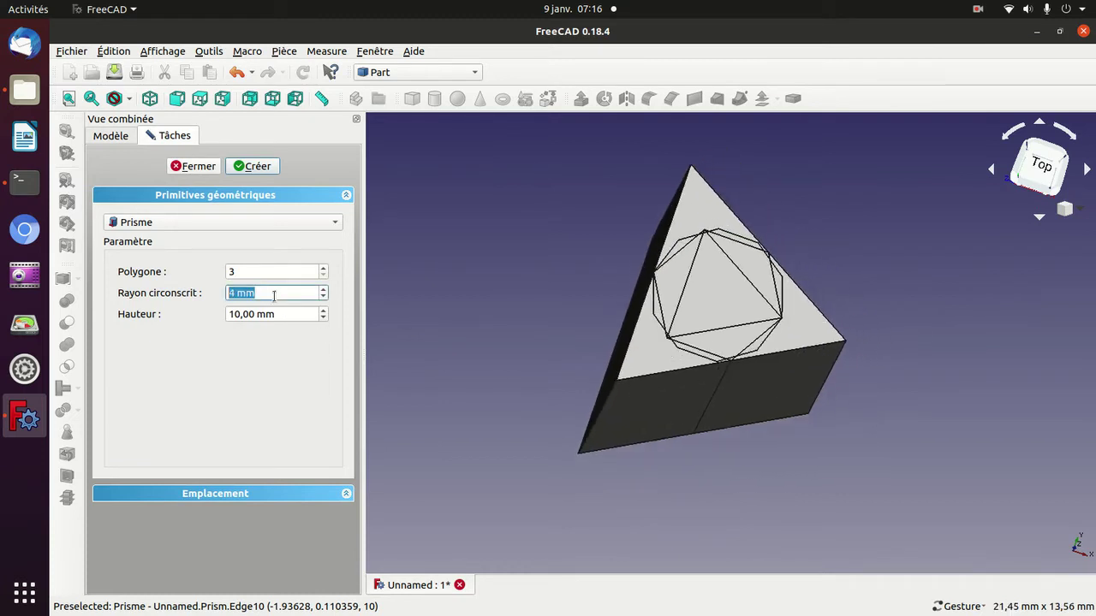
pyautogui.click(247, 317)
pyautogui.scroll(1, 247, 318)
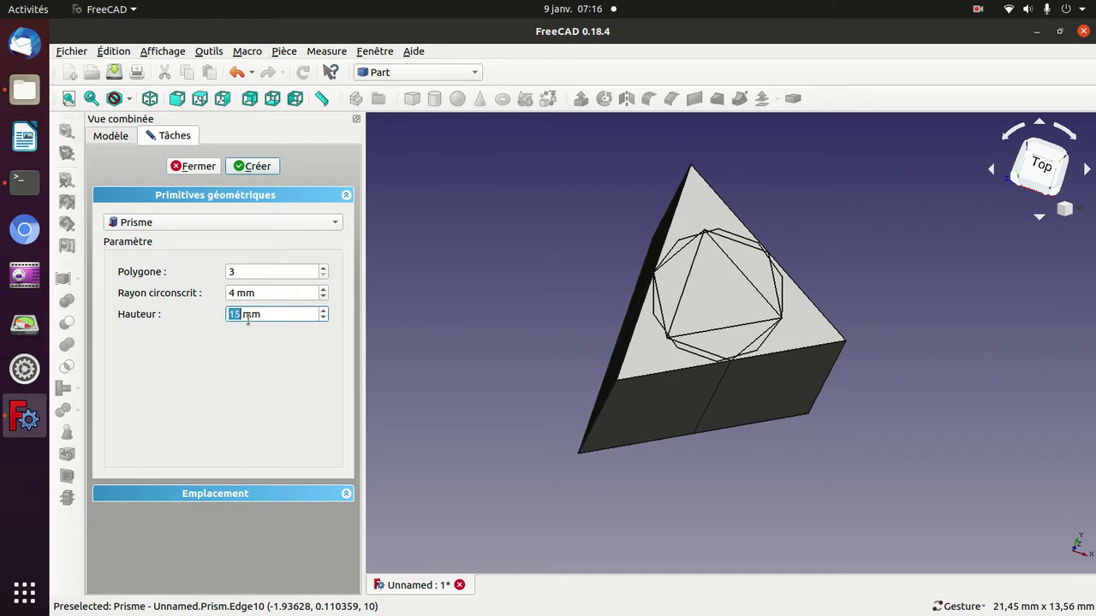
pyautogui.scroll(4, 247, 318)
pyautogui.moveTo(504, 265)
pyautogui.mouseDown()
pyautogui.moveTo(590, 303)
pyautogui.moveTo(736, 298)
pyautogui.moveTo(811, 381)
pyautogui.mouseUp()
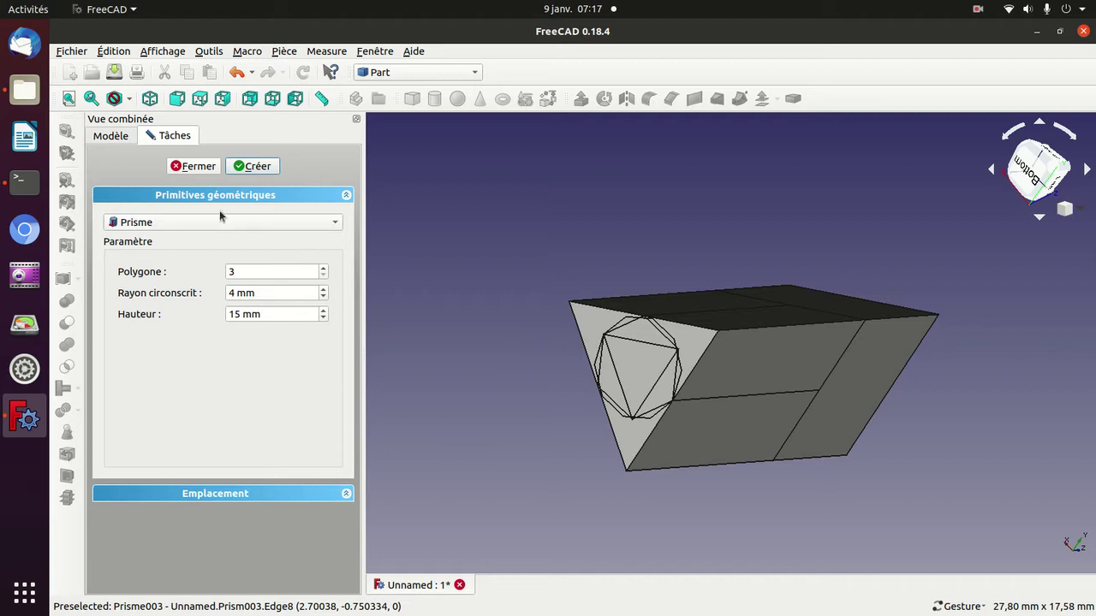
pyautogui.click(191, 168)
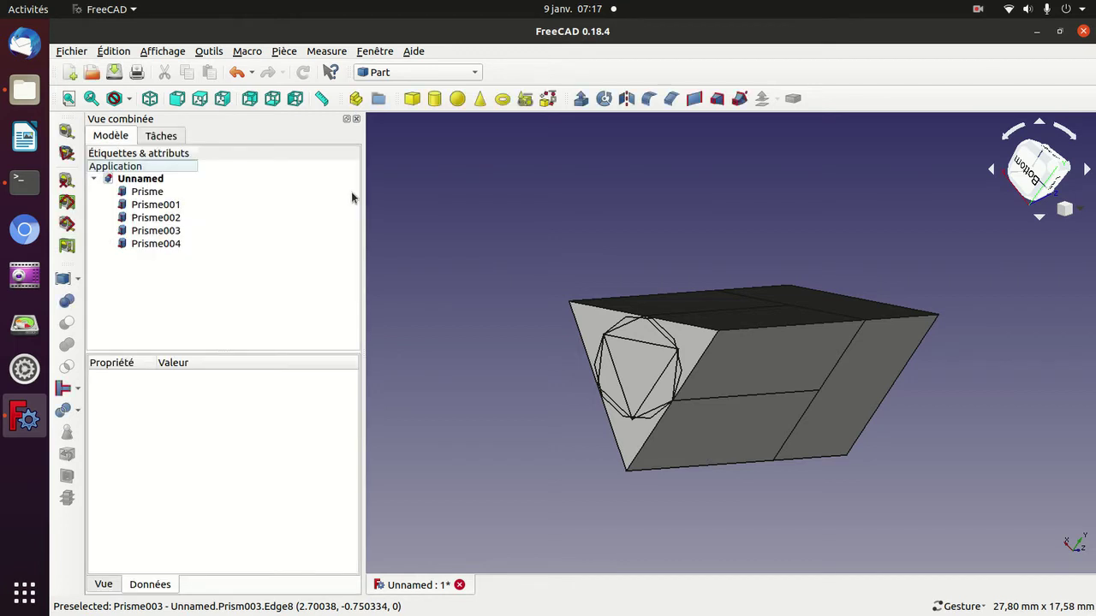
# Pick the wedge primitive in the primitives panel, with X2 and Z2 ranging 2 to 8 mm.
pyautogui.click(977, 9)
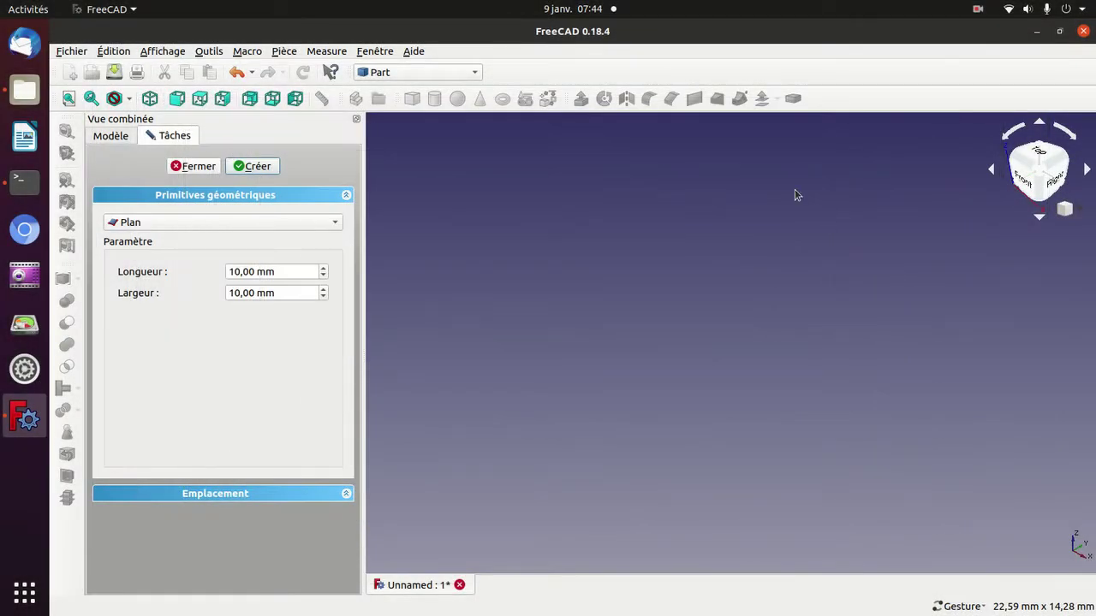
pyautogui.click(285, 221)
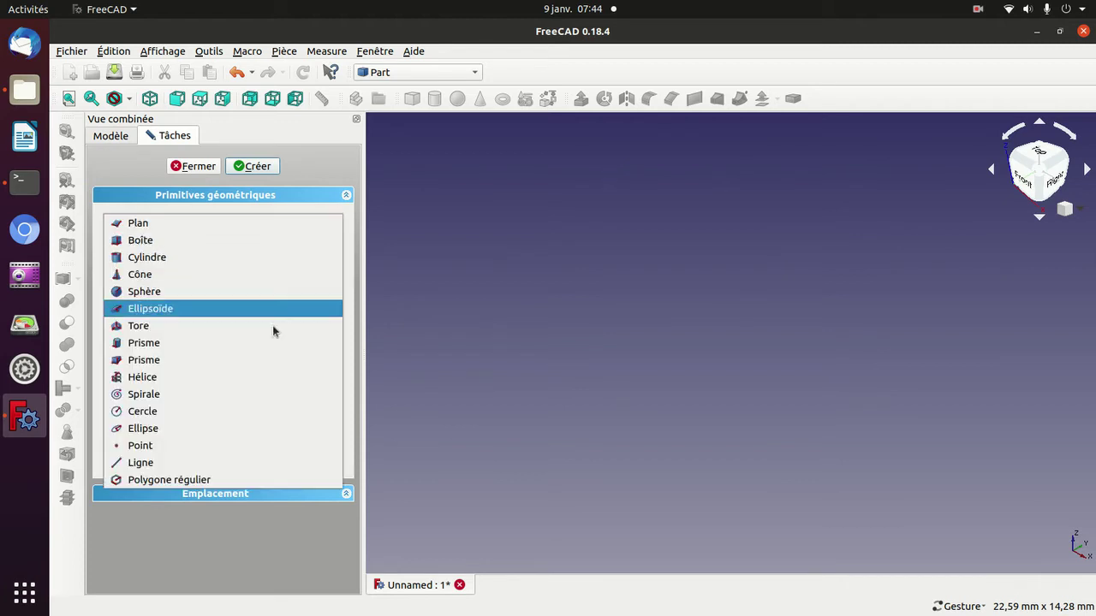
pyautogui.click(266, 363)
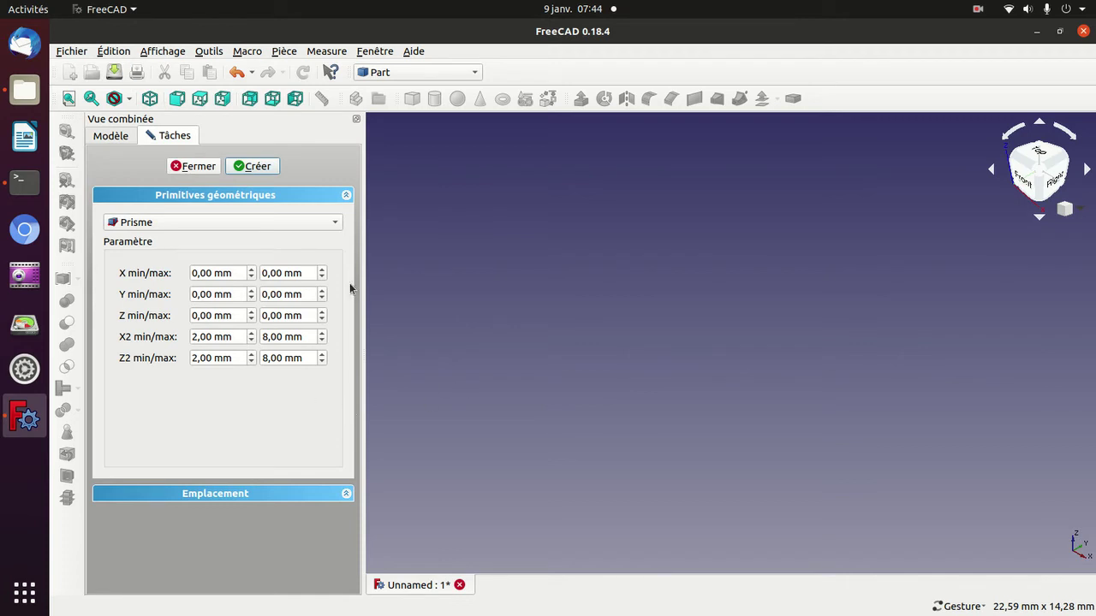
pyautogui.click(264, 168)
# Cycle through the front, top and right views, ending in the isometric orientation.
pyautogui.press('1')
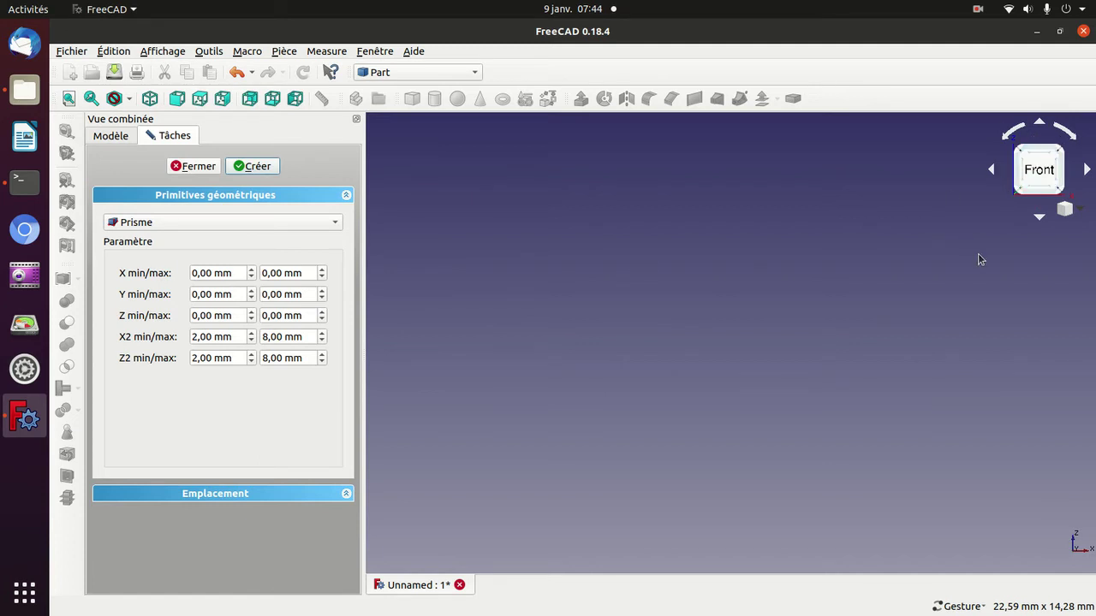
pyautogui.press('2')
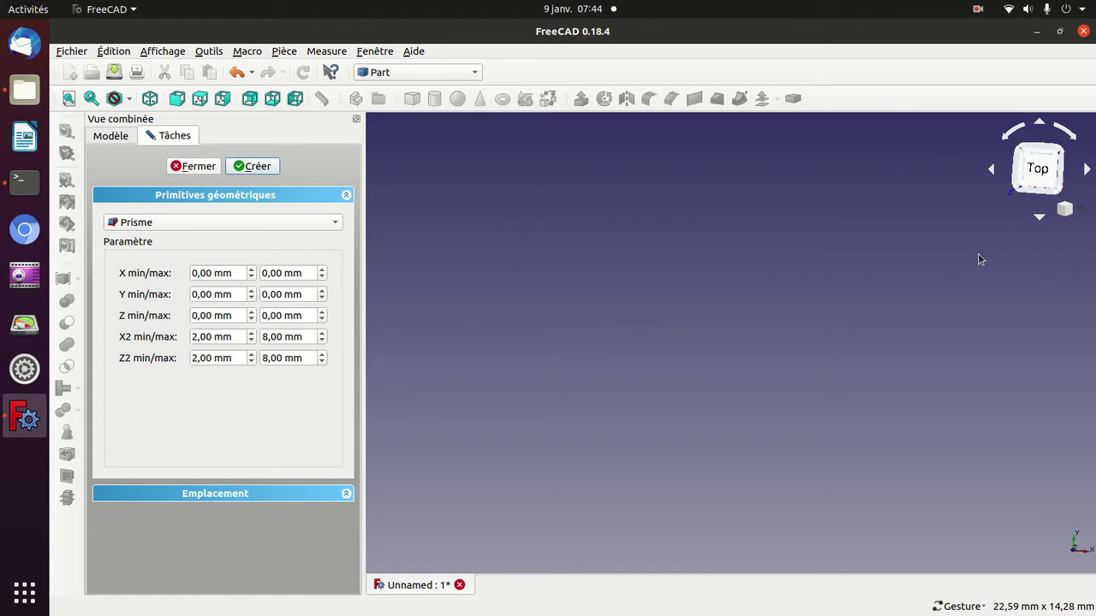
pyautogui.press('3')
pyautogui.press('0')
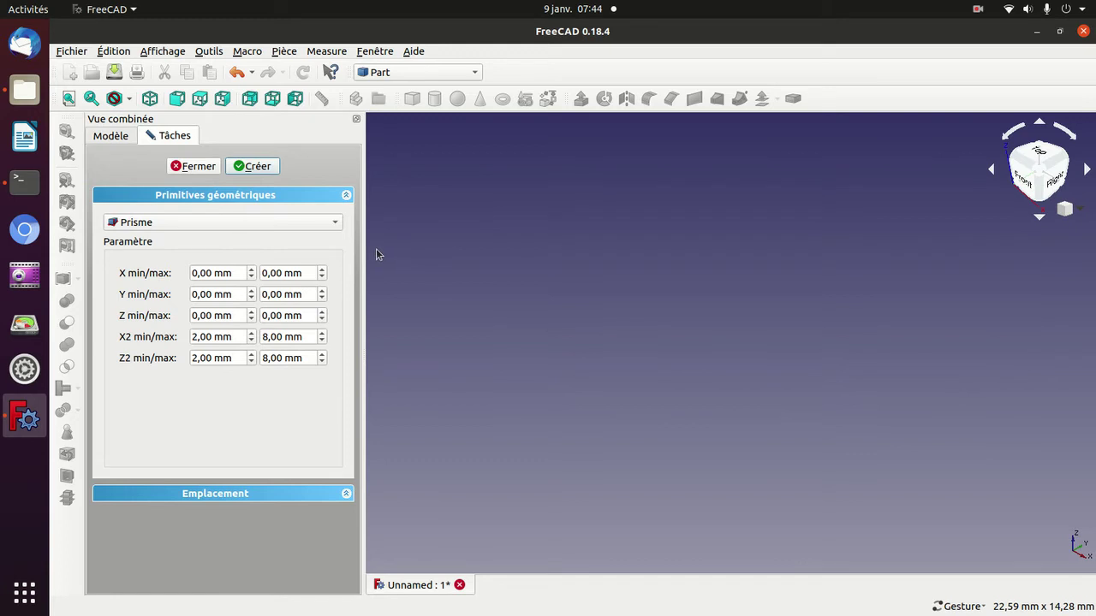
# Create the wedge with X2 and Z2 spanning 2–8 mm and check it from front and rear.
pyautogui.click(264, 166)
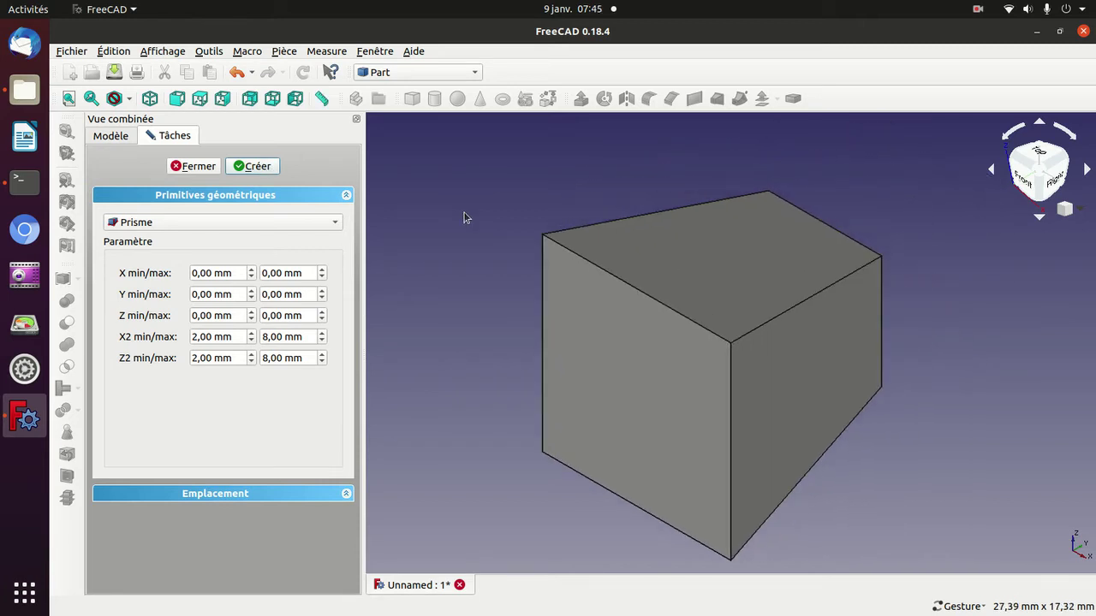
pyautogui.press('1')
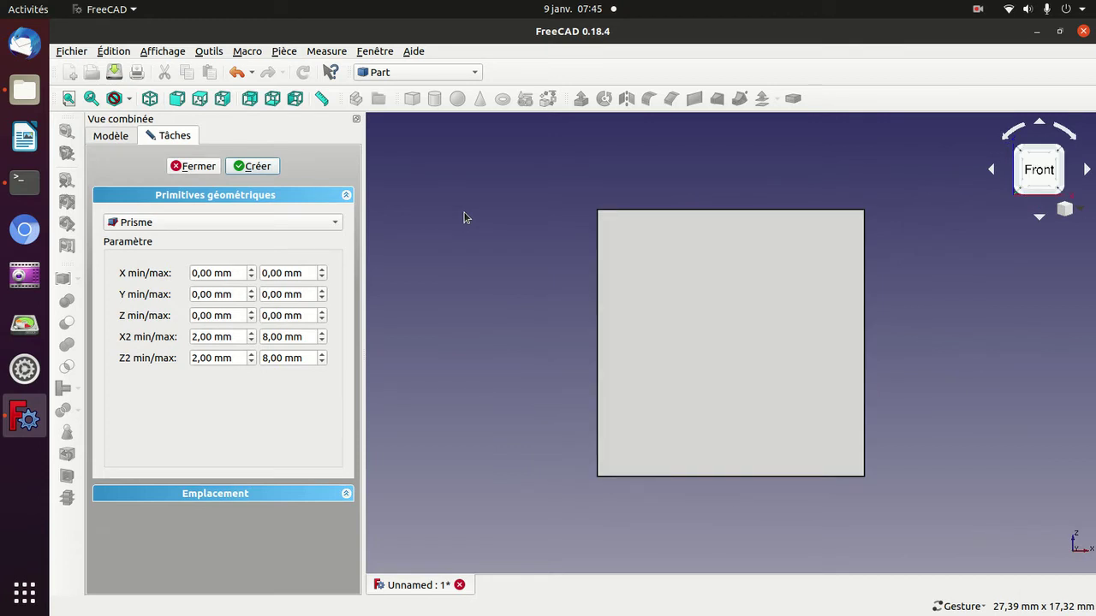
pyautogui.press('4')
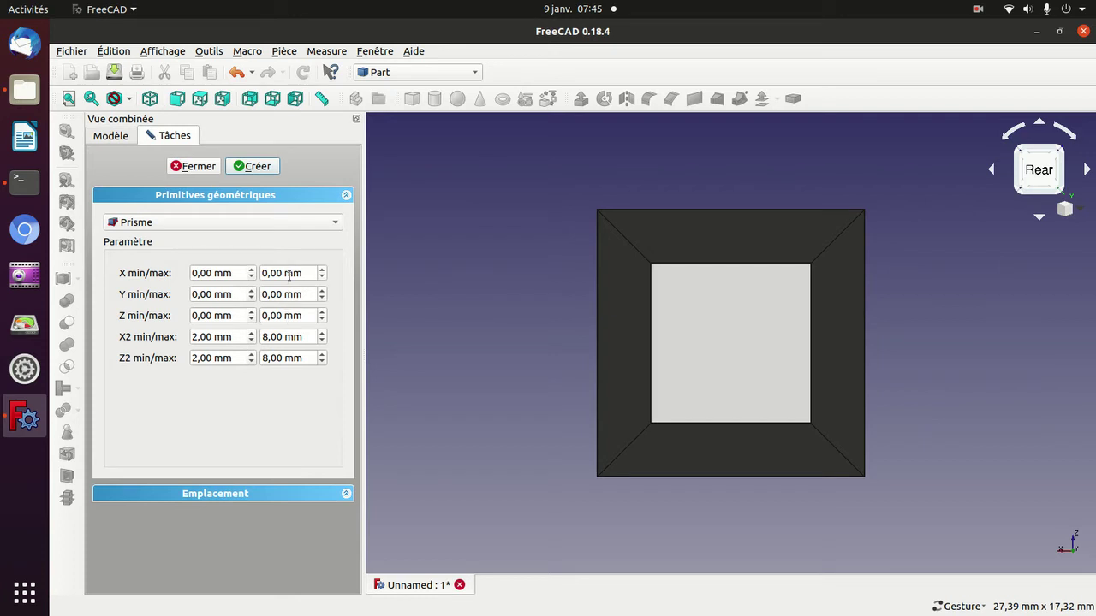
# Enter 10 mm for the wedge's X max and 2 mm for Z max.
pyautogui.click(289, 273)
pyautogui.write('11')
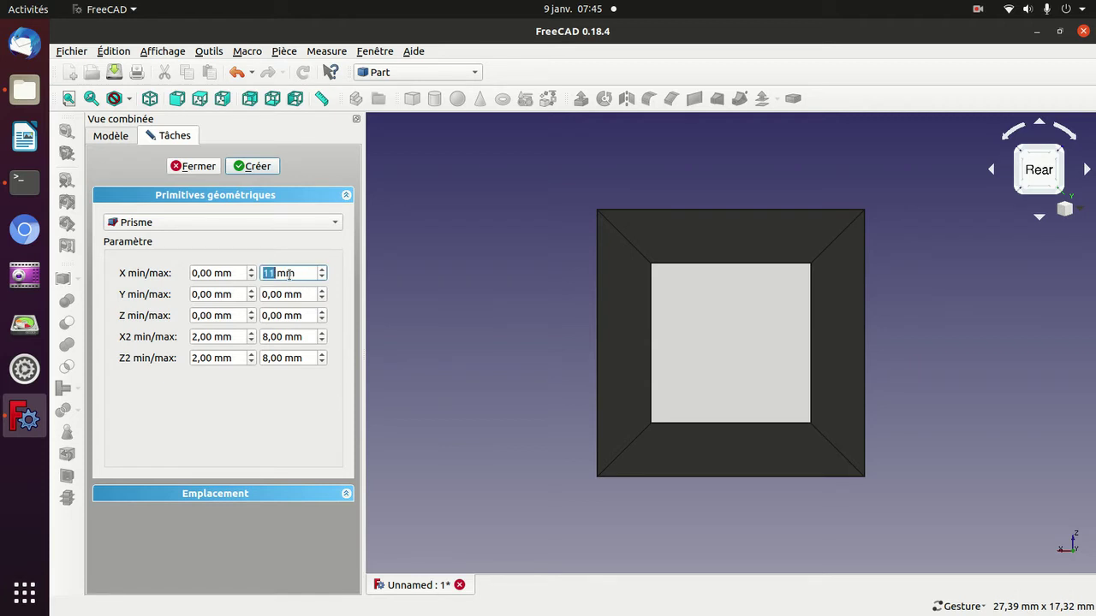
pyautogui.click(288, 317)
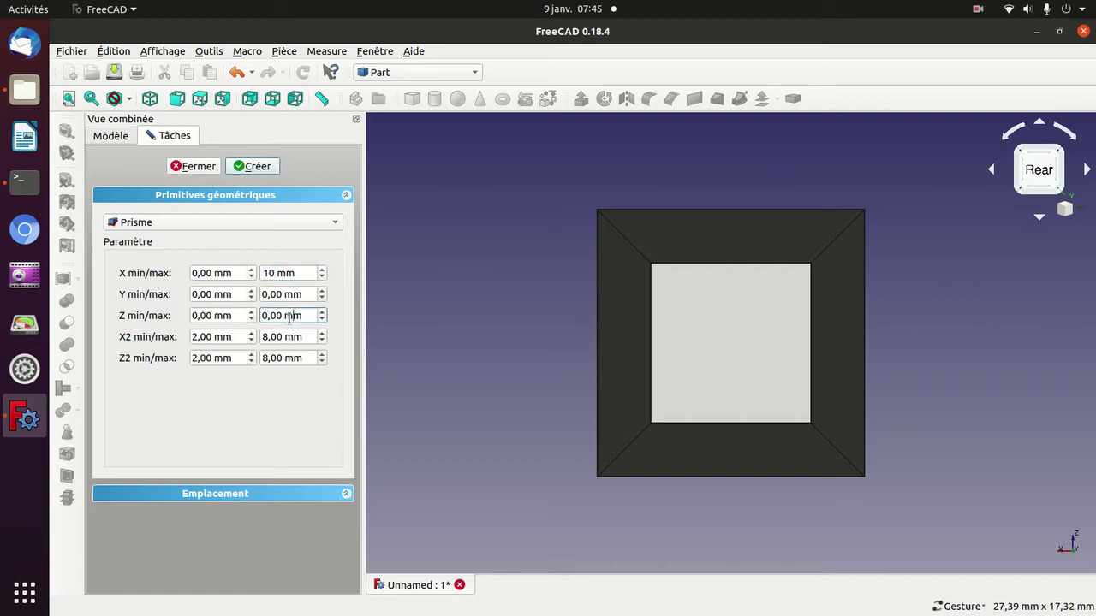
pyautogui.write('2')
# Create the wedge with Z max 2 mm and hide the first box-shaped solid.
pyautogui.tripleClick(289, 315)
pyautogui.moveTo(479, 360); pyautogui.dragTo(588, 364)
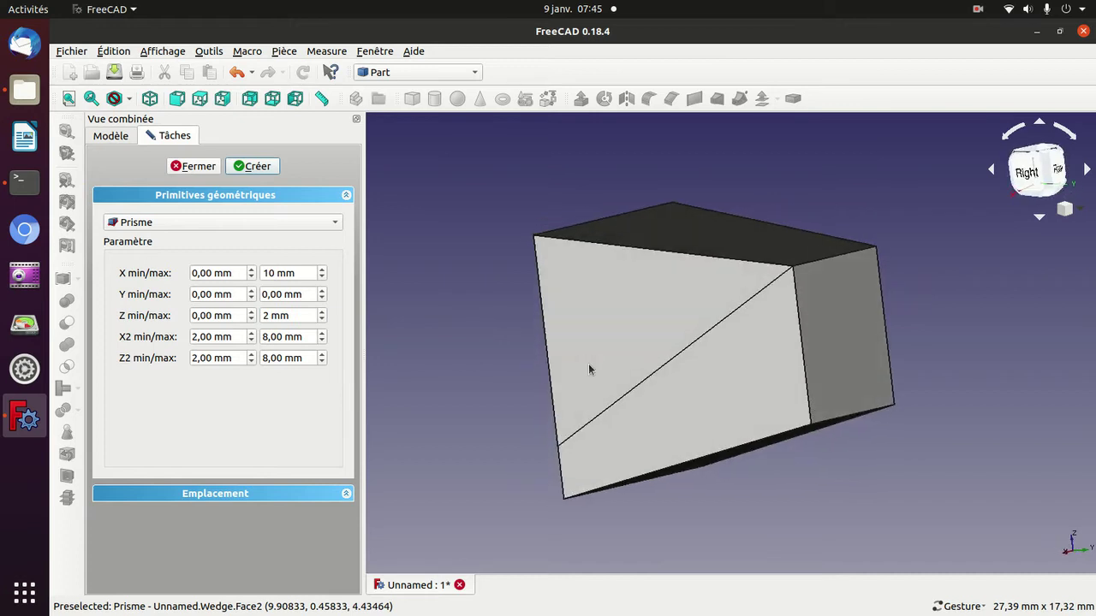
pyautogui.click(717, 372)
pyautogui.press('Delete')
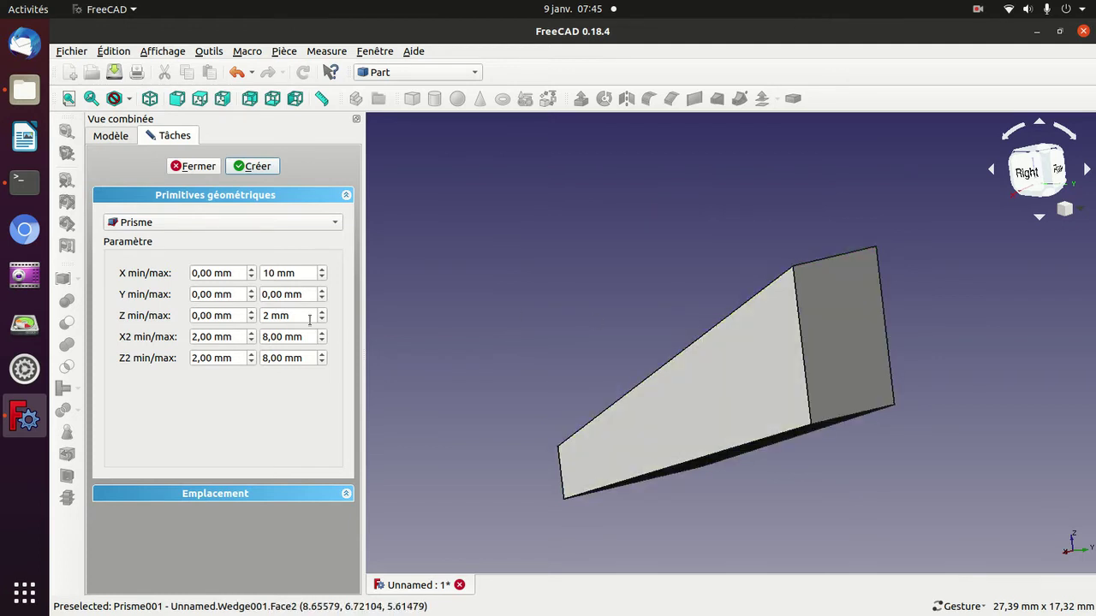
# Build a thin tapered slab with Z max 10 mm and Y max 2 mm, hiding the previous wedge.
pyautogui.click(271, 315)
pyautogui.doubleClick(271, 316)
pyautogui.write('10')
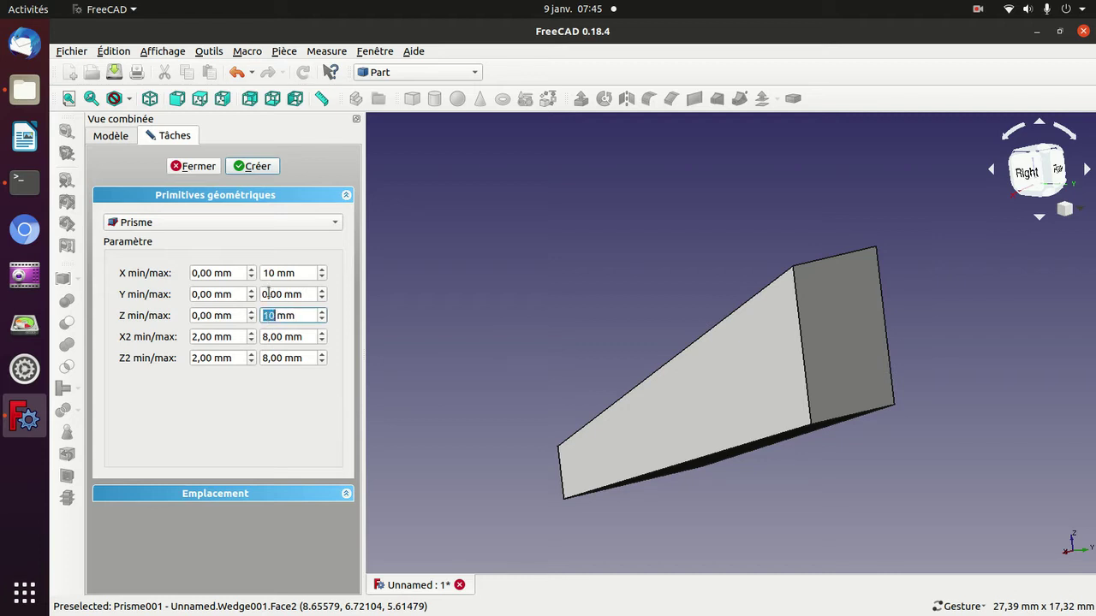
pyautogui.click(268, 293)
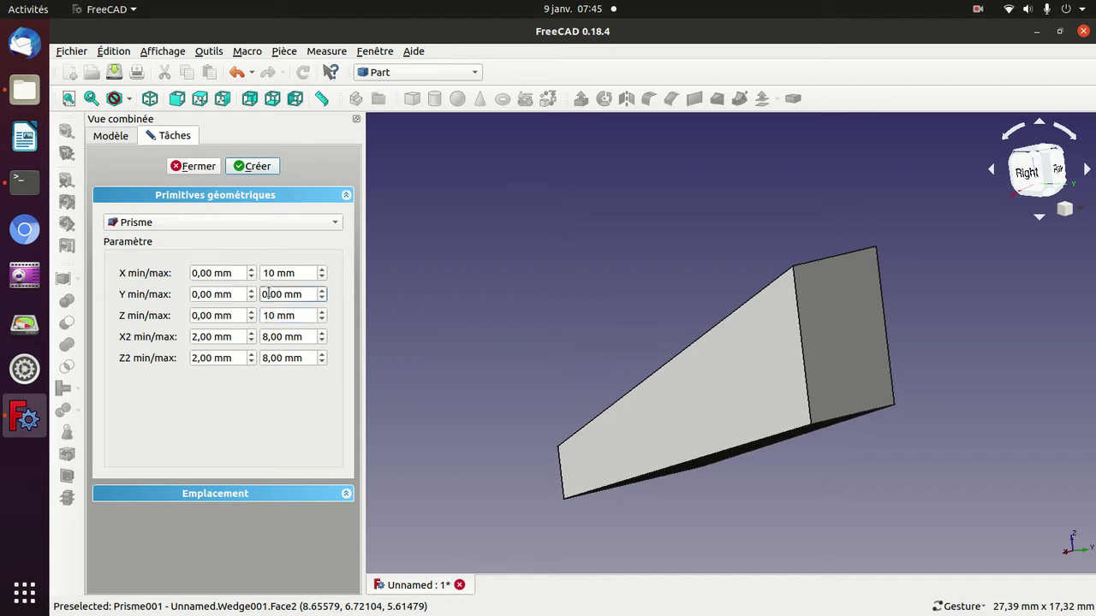
pyautogui.write('1')
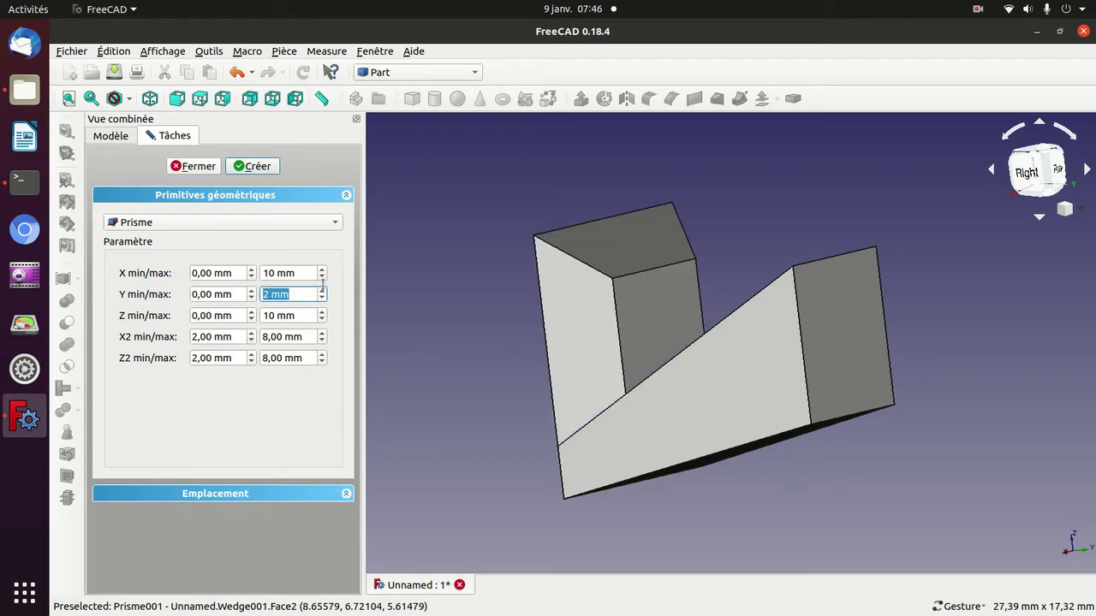
pyautogui.hotkey('ctrl', 'z')
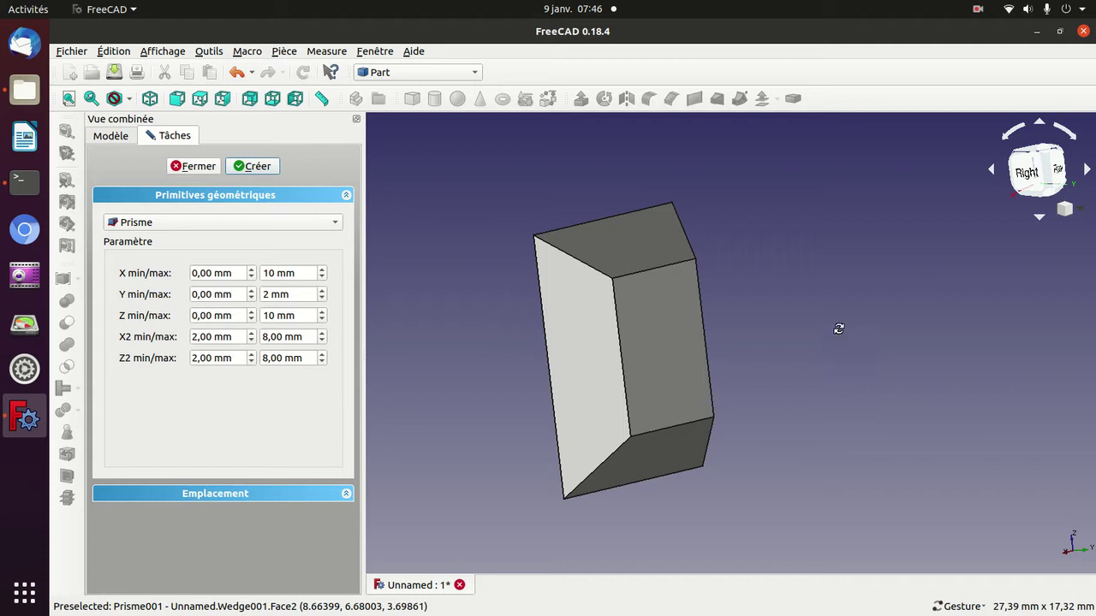
pyautogui.moveTo(837, 325)
pyautogui.mouseDown()
pyautogui.moveTo(707, 374)
pyautogui.moveTo(895, 379)
pyautogui.moveTo(905, 443)
pyautogui.moveTo(697, 335)
pyautogui.mouseUp()
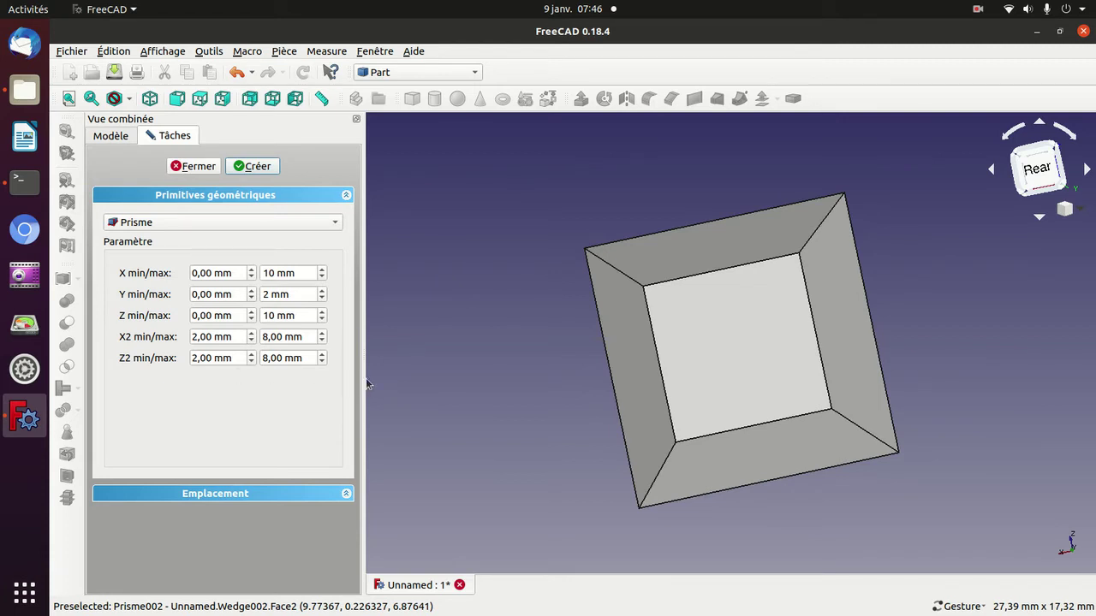
# Set the wedge's Z2 range from -2 mm to 12 mm and inspect it from the rear.
pyautogui.click(195, 356)
pyautogui.write('-')
pyautogui.press('Return')
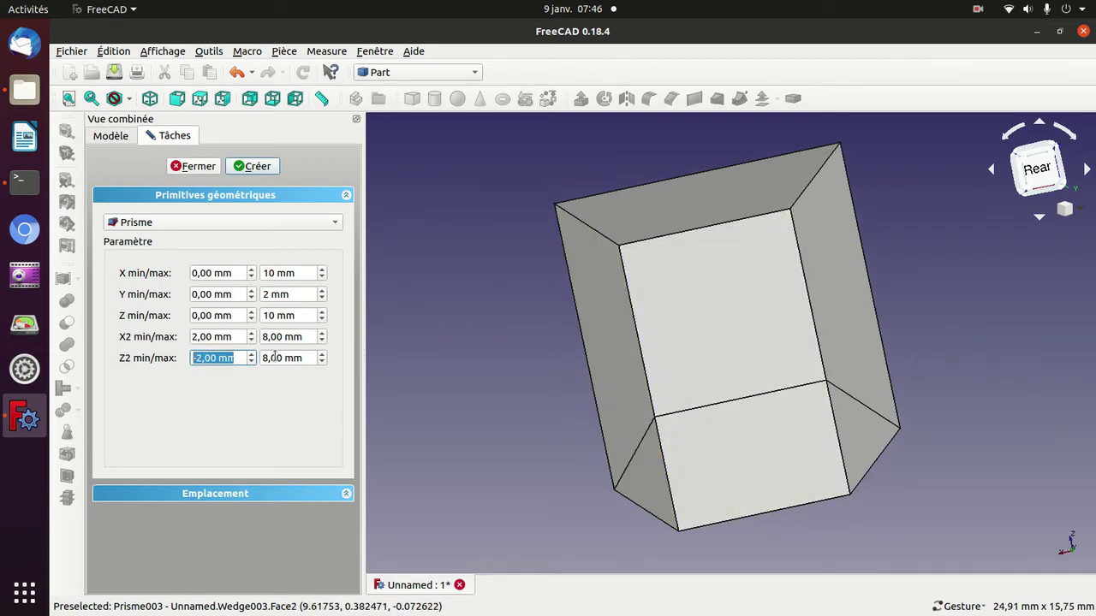
pyautogui.click(275, 358)
pyautogui.scroll(2, 275, 358)
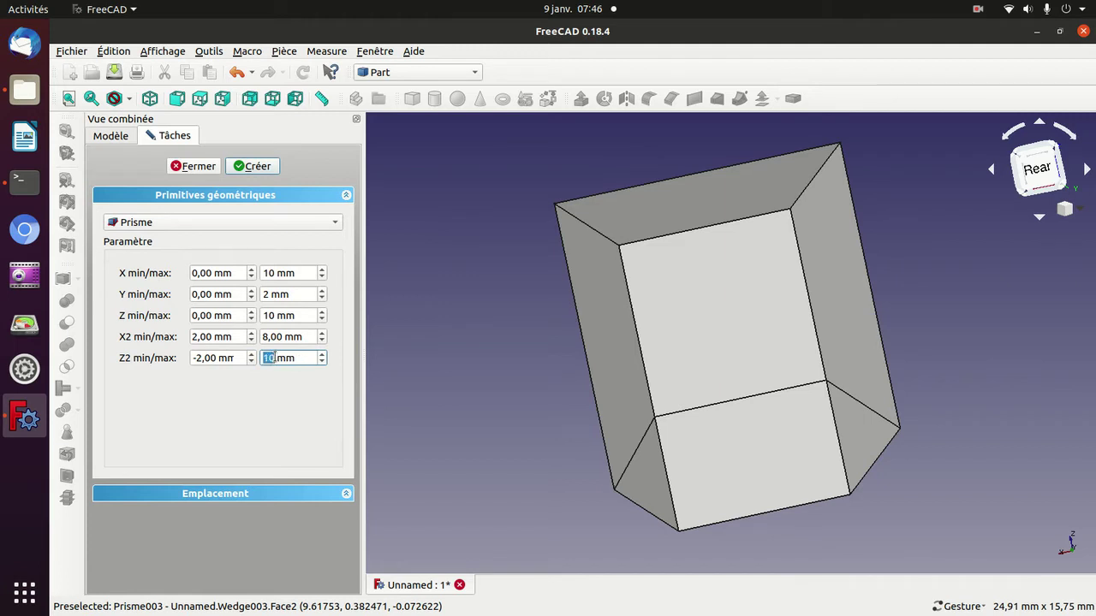
pyautogui.scroll(2, 275, 358)
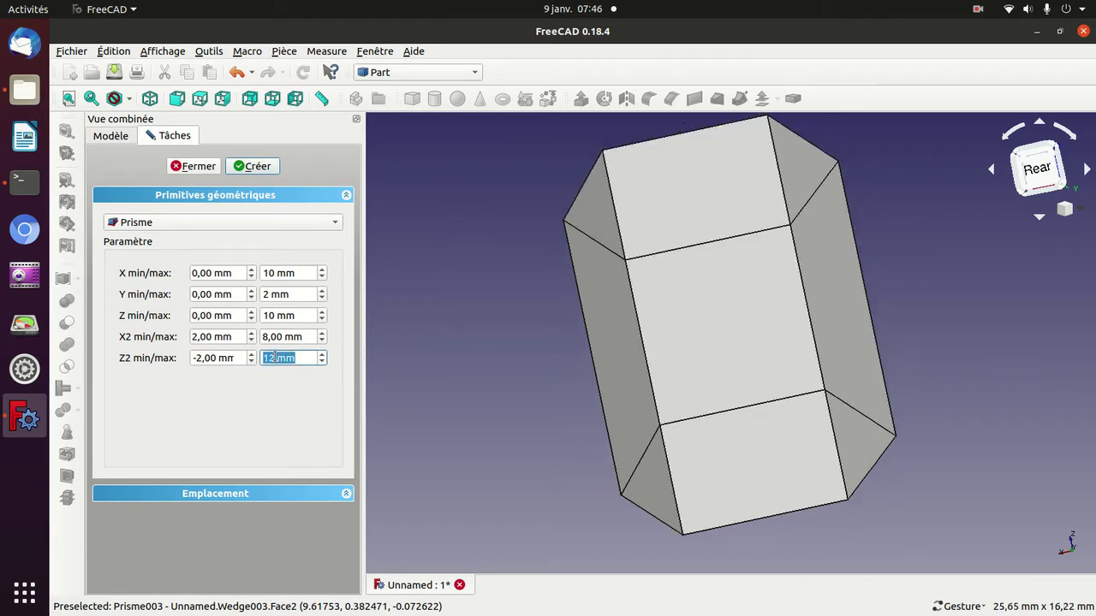
pyautogui.moveTo(511, 264); pyautogui.dragTo(683, 351)
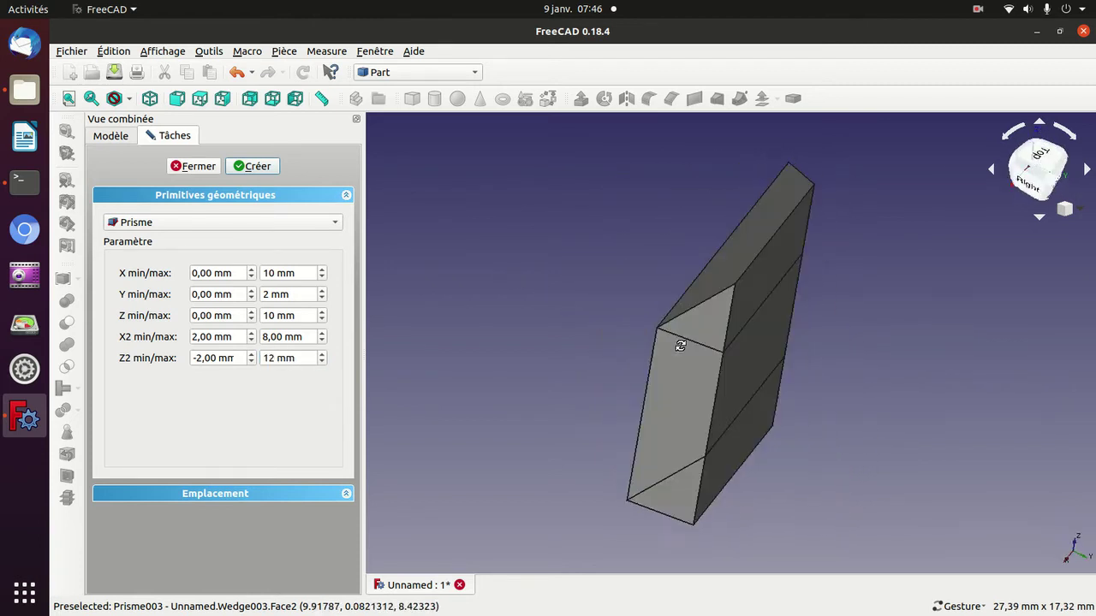
pyautogui.press('4')
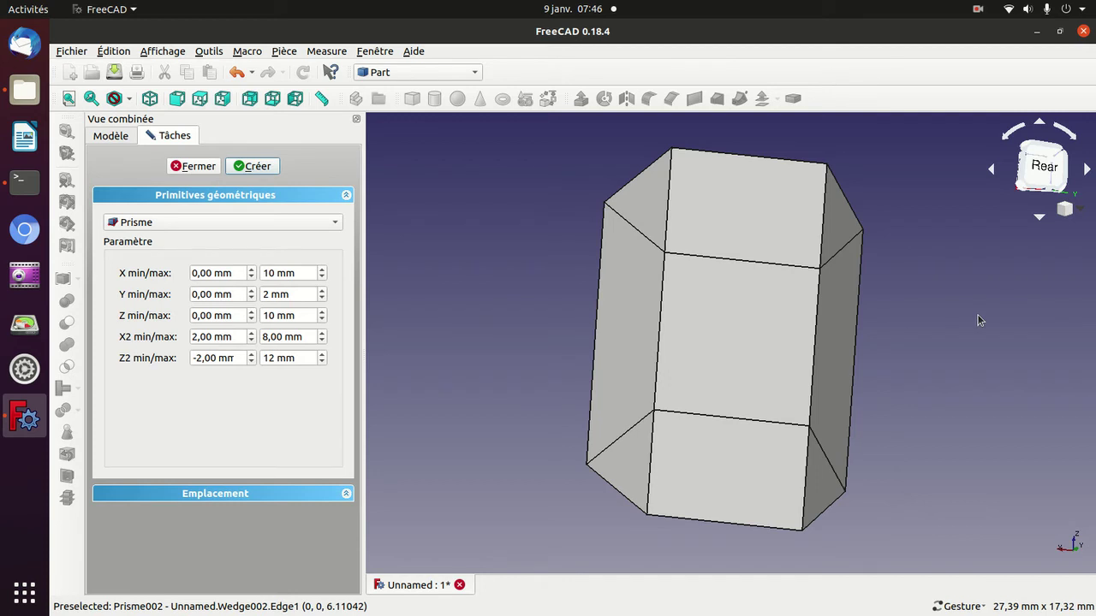
pyautogui.moveTo(939, 362)
pyautogui.mouseDown()
pyautogui.moveTo(659, 336)
pyautogui.moveTo(844, 369)
pyautogui.mouseUp()
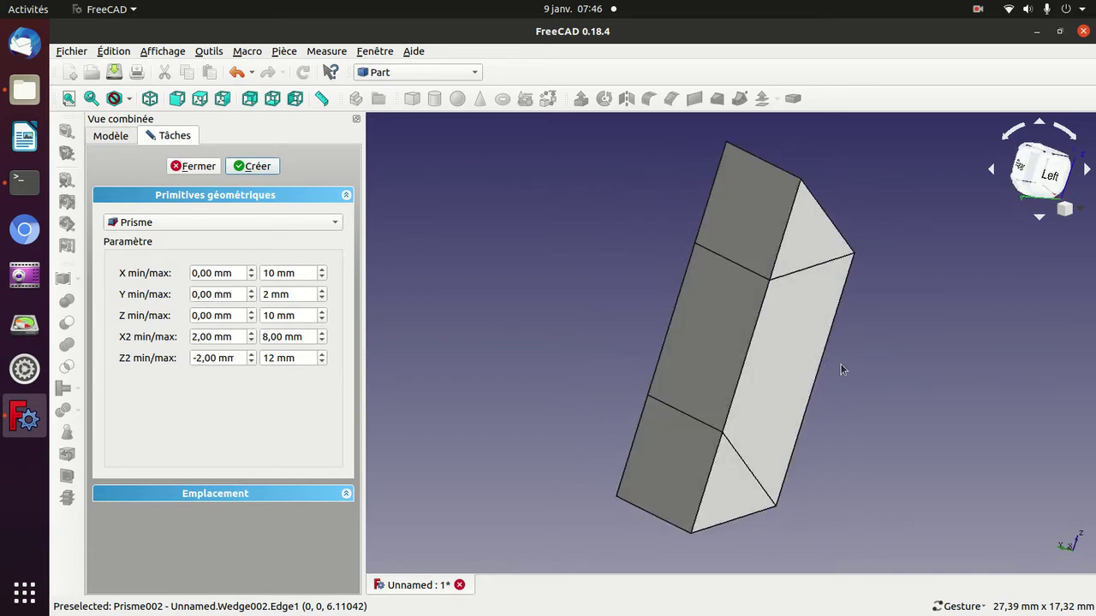
# Close the primitives panel, keeping Prisme as the selected primitive type.
pyautogui.click(287, 225)
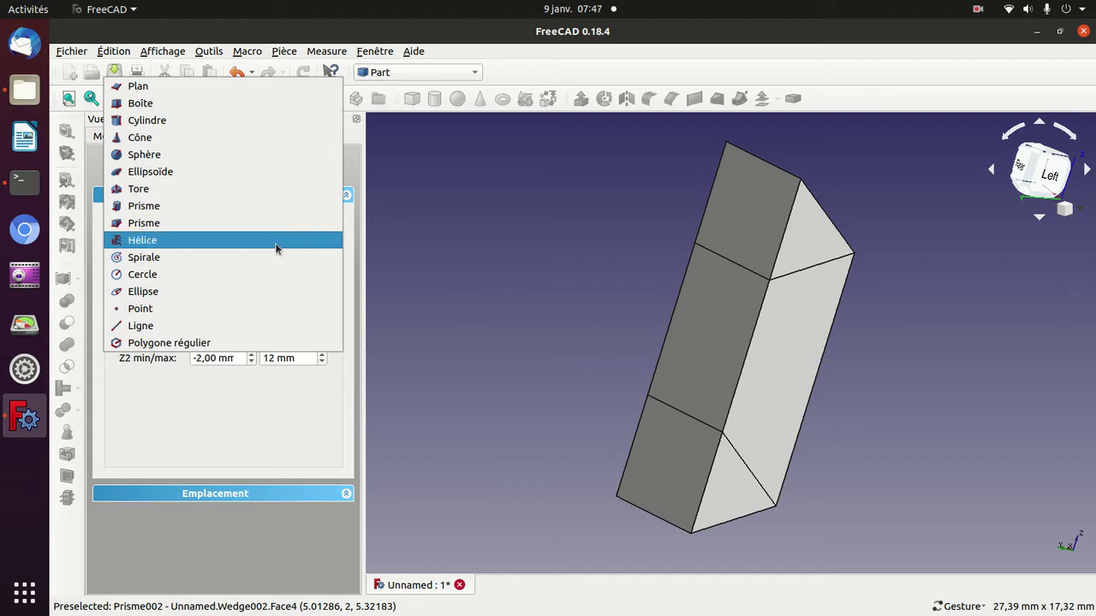
pyautogui.click(519, 244)
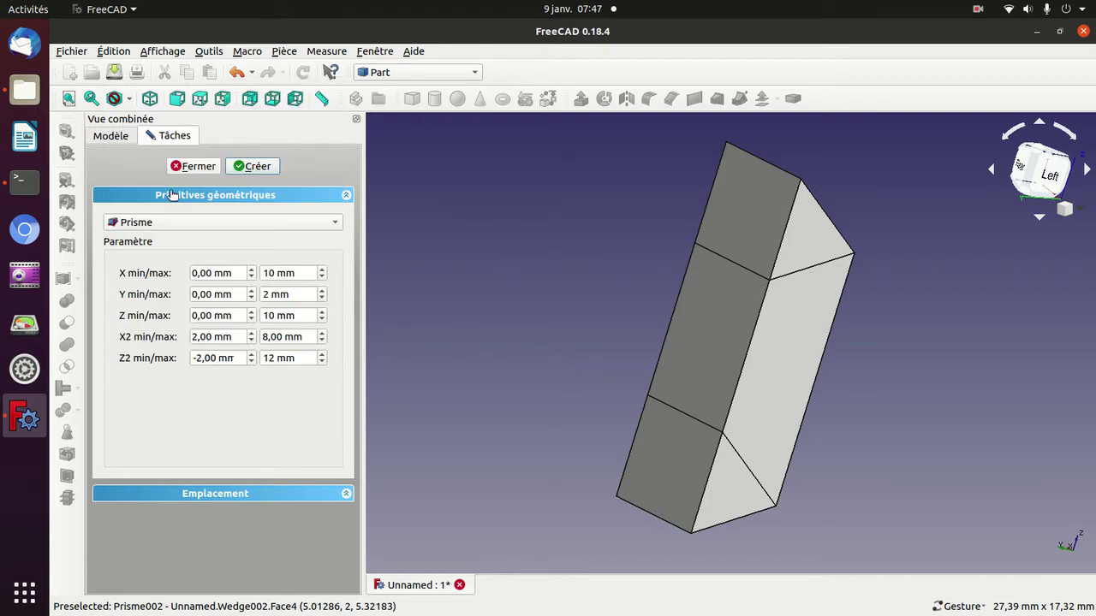
pyautogui.click(191, 165)
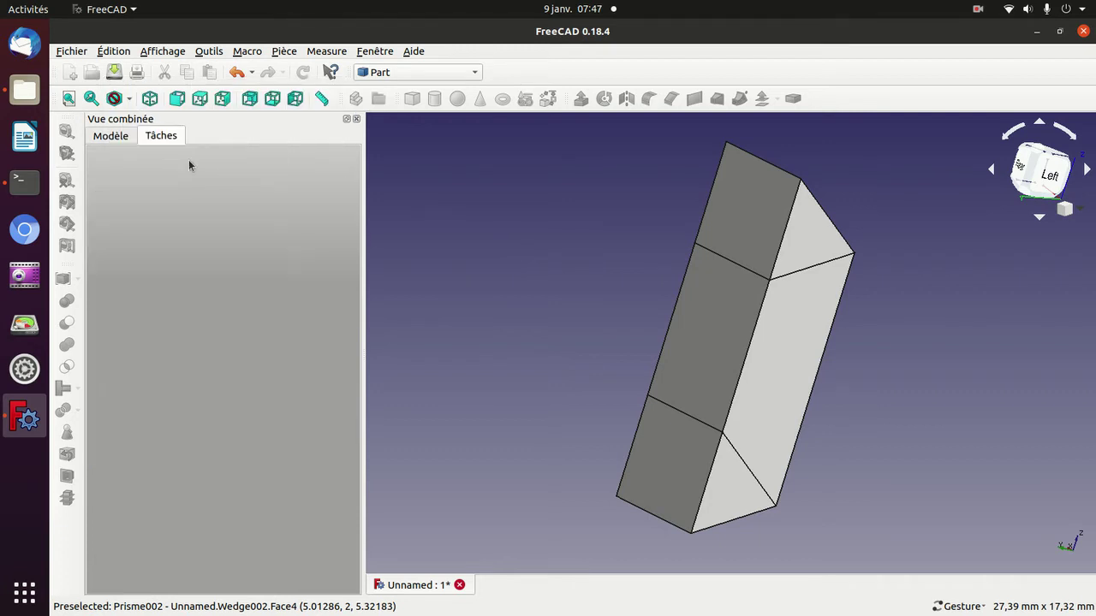
# Select Prisme001 in the model tree, then reopen the primitives panel on a default 10 × 10 mm plane.
pyautogui.click(109, 135)
pyautogui.click(144, 205)
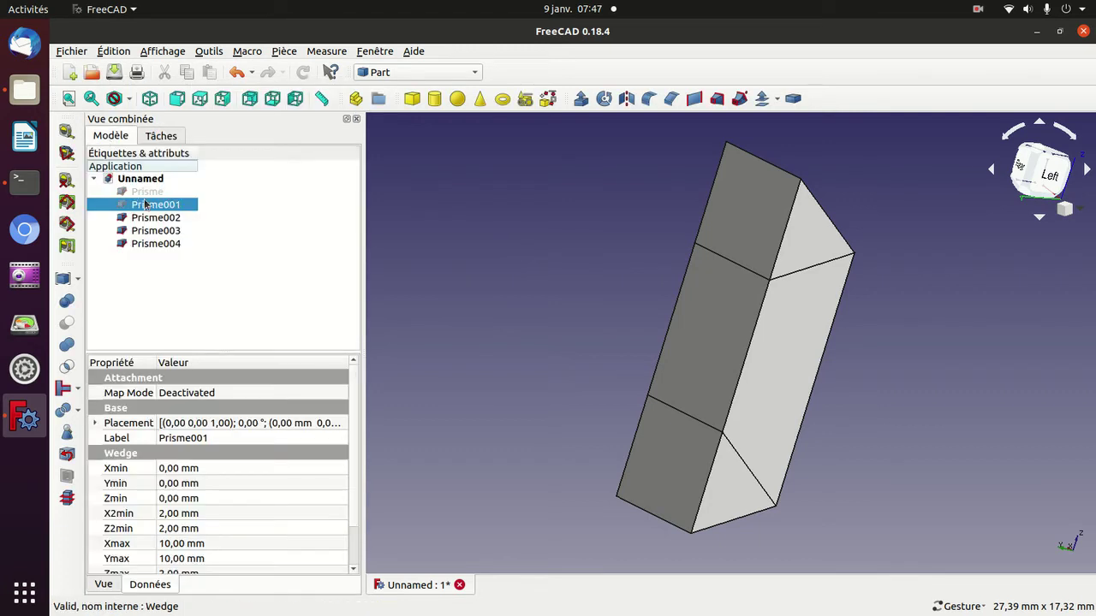
pyautogui.click(978, 16)
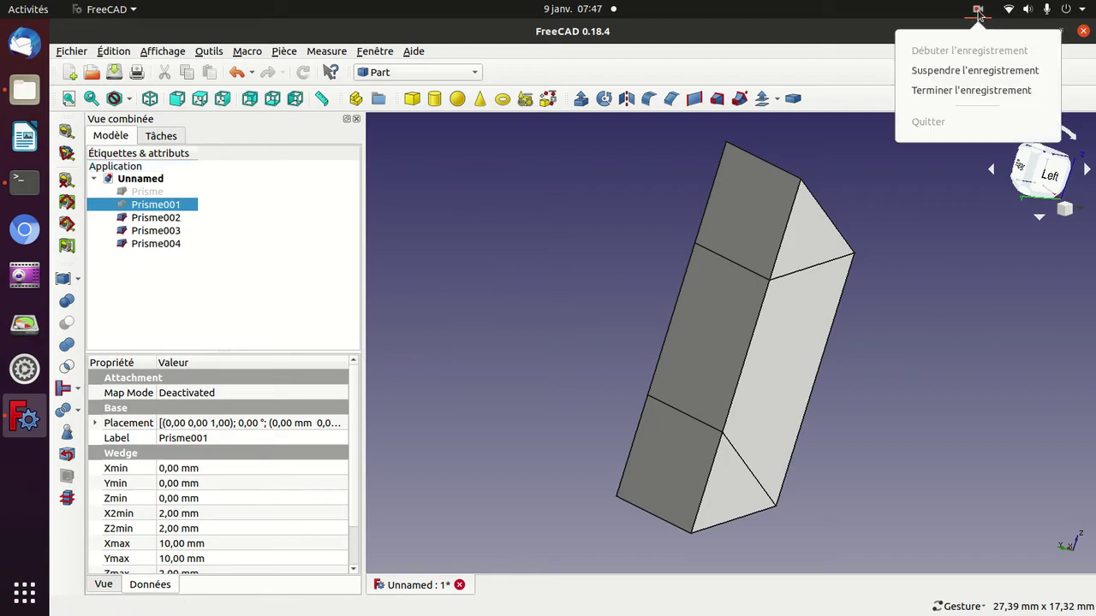
pyautogui.click(962, 90)
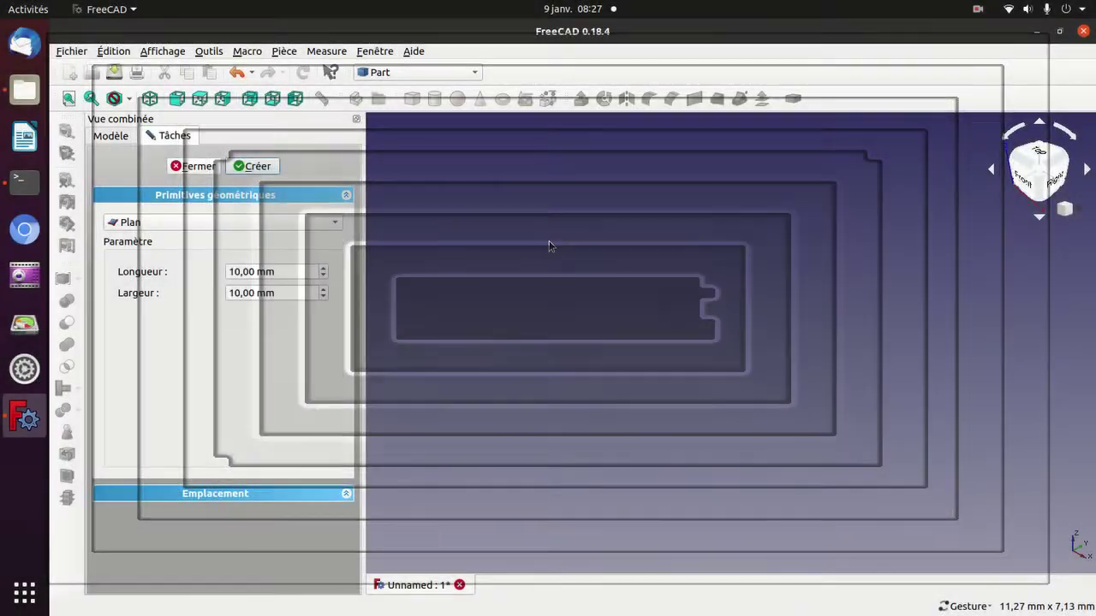
# Select Hélice in the primitive type list to show pitch, height, radius and angle fields.
pyautogui.click(297, 224)
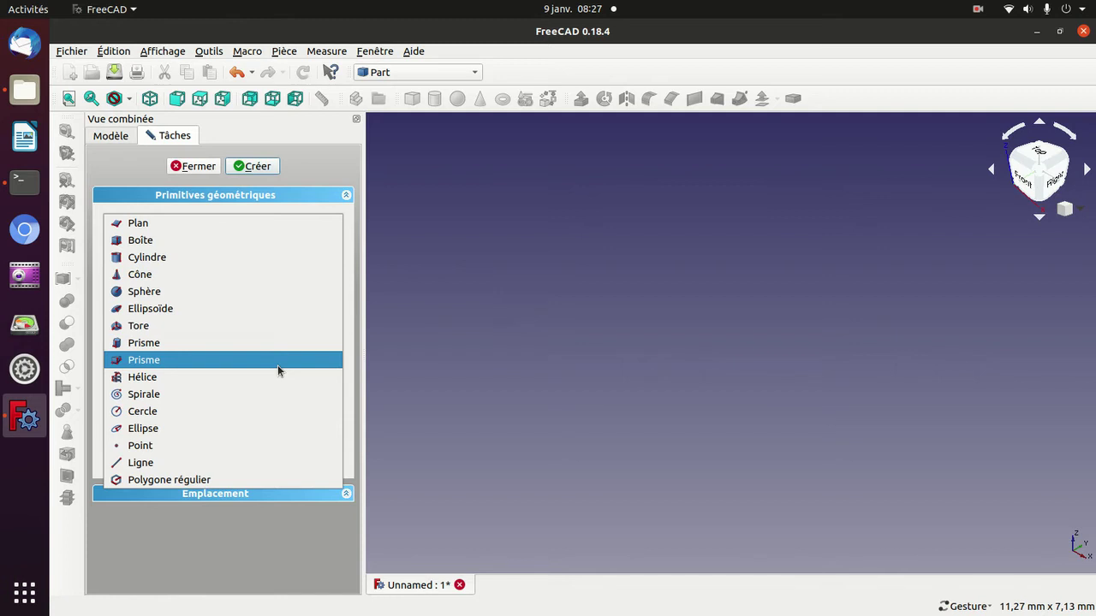
pyautogui.click(276, 373)
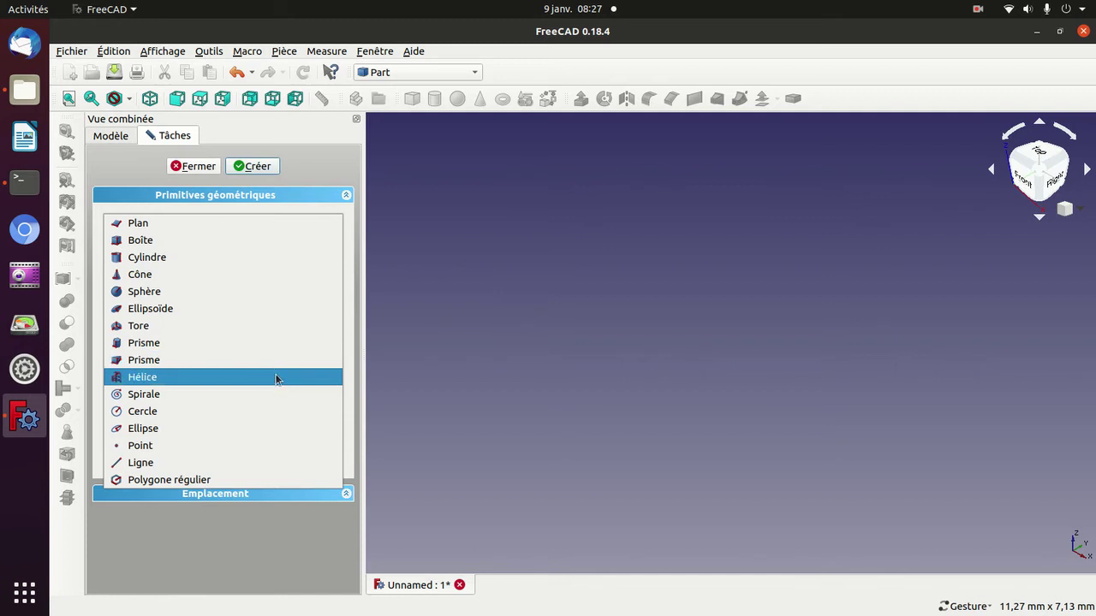
pyautogui.click(276, 377)
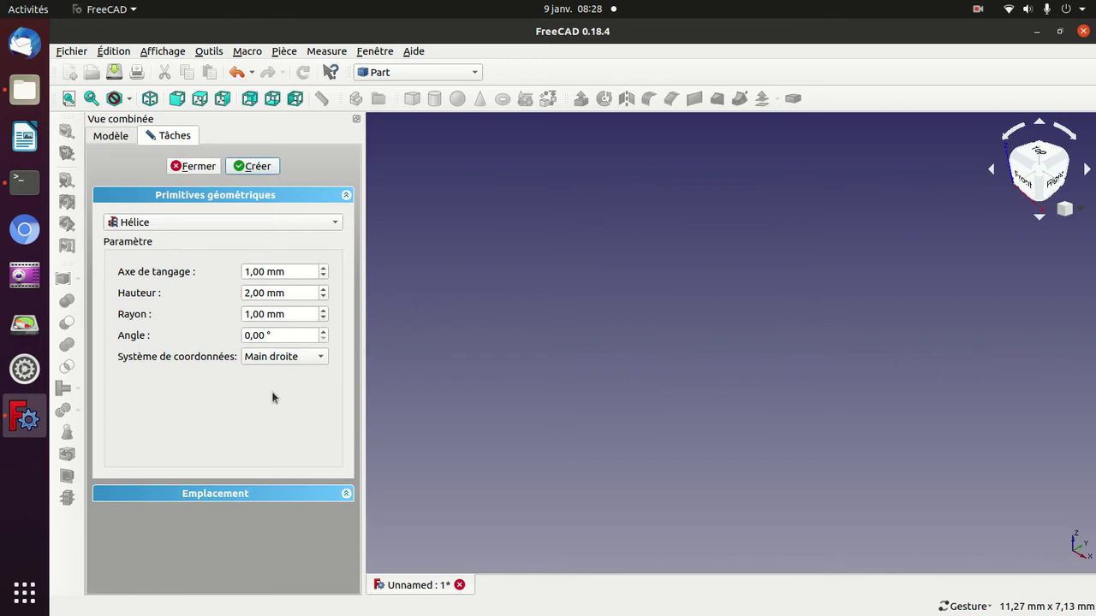
# Create a right-handed helix, then a left-handed helix (1 mm pitch, 2 mm height, 1 mm radius).
pyautogui.click(267, 169)
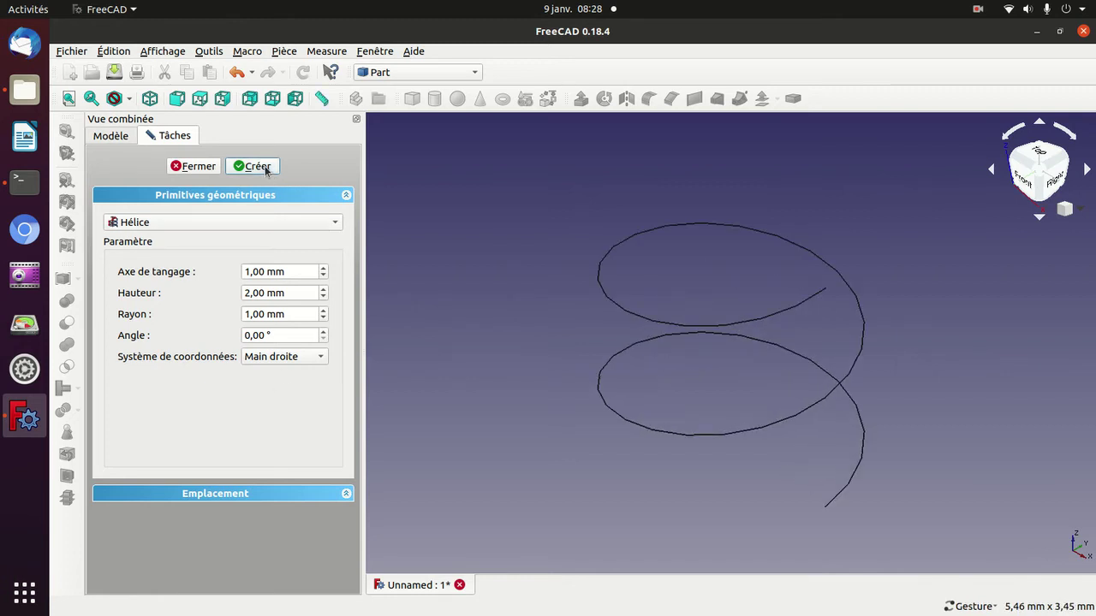
pyautogui.click(303, 367)
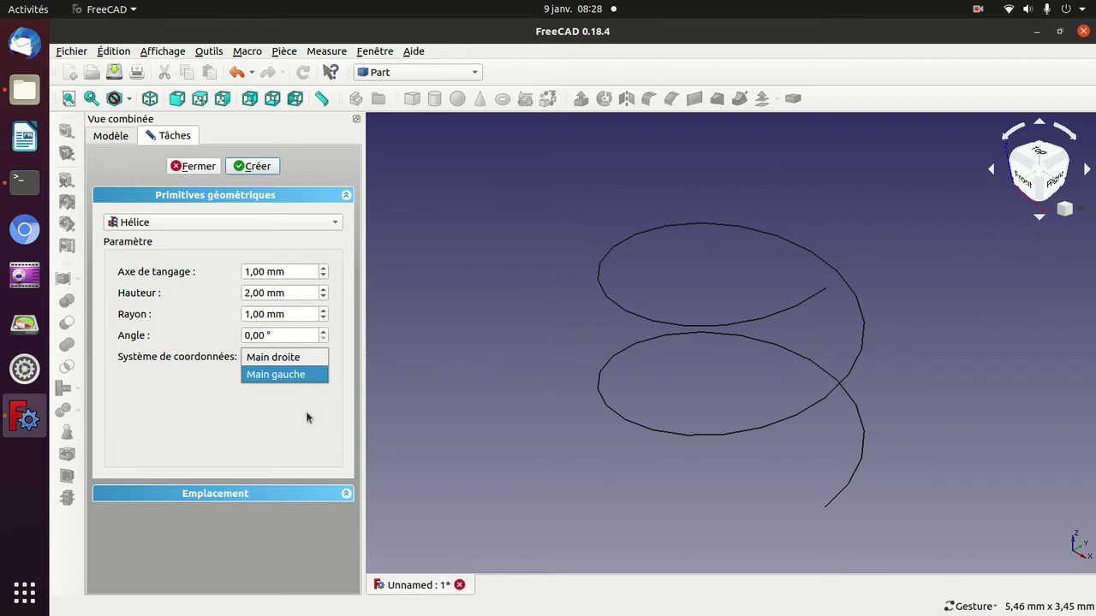
pyautogui.click(301, 374)
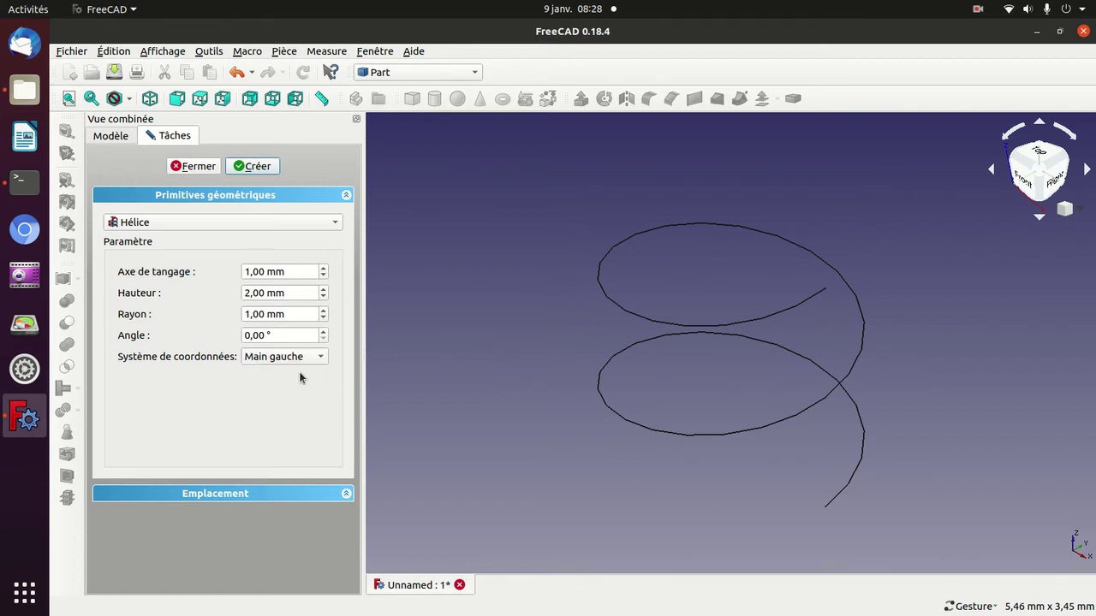
pyautogui.click(258, 167)
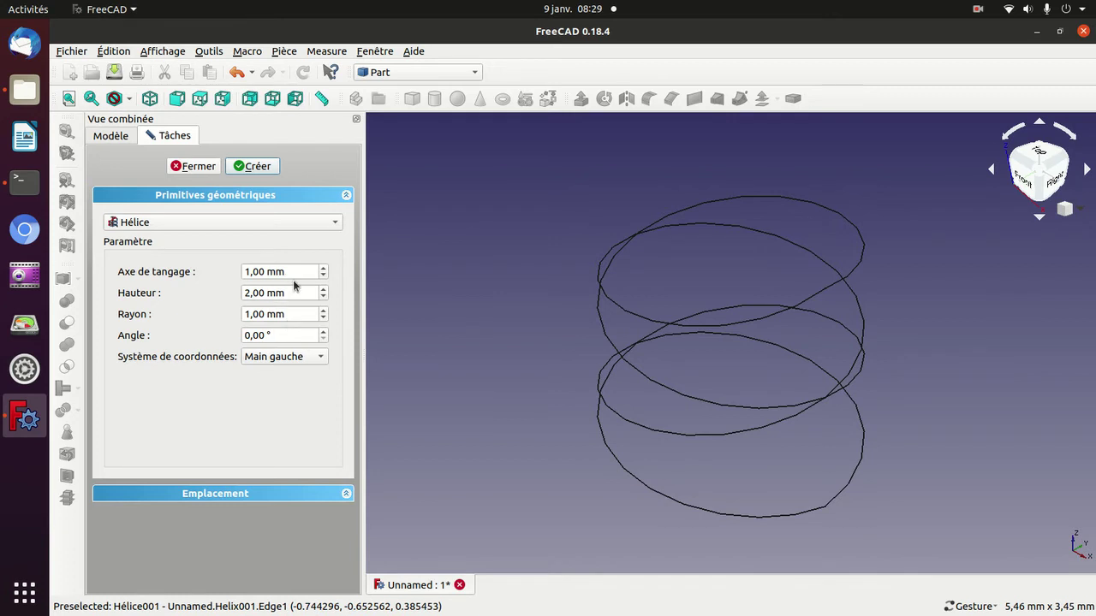
# Select Hélice in the model tree and drag it 2 mm up along Z.
pyautogui.click(117, 141)
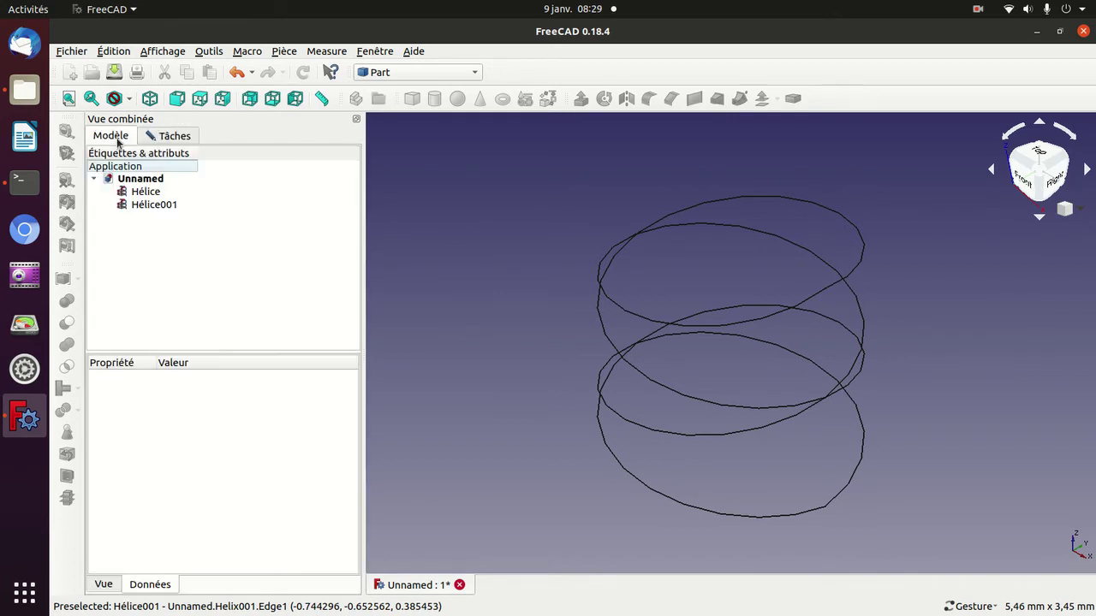
pyautogui.click(142, 193)
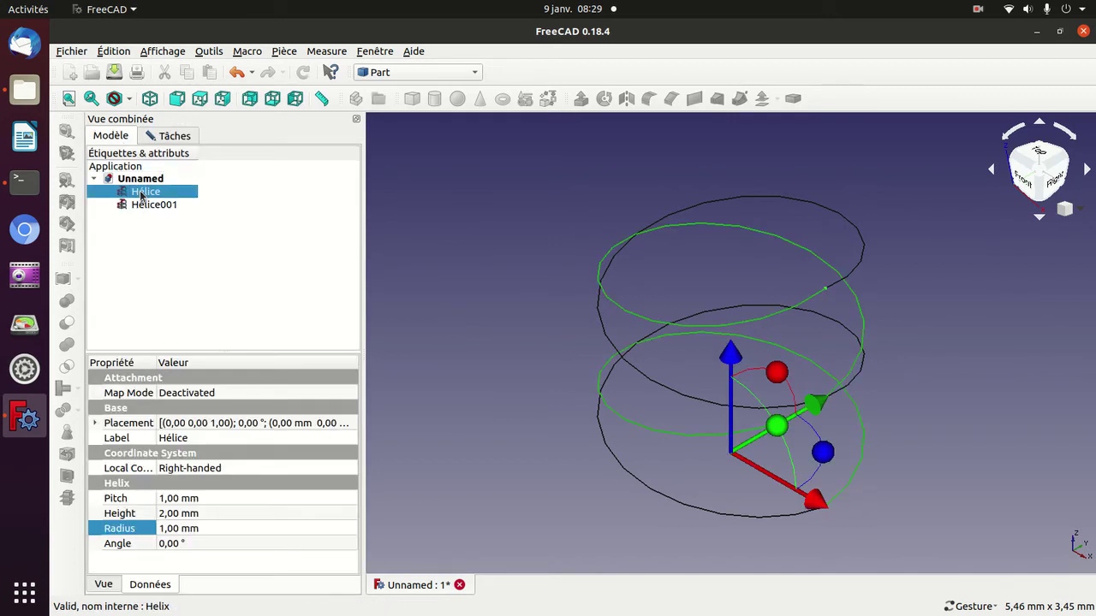
pyautogui.moveTo(730, 345); pyautogui.dragTo(728, 181)
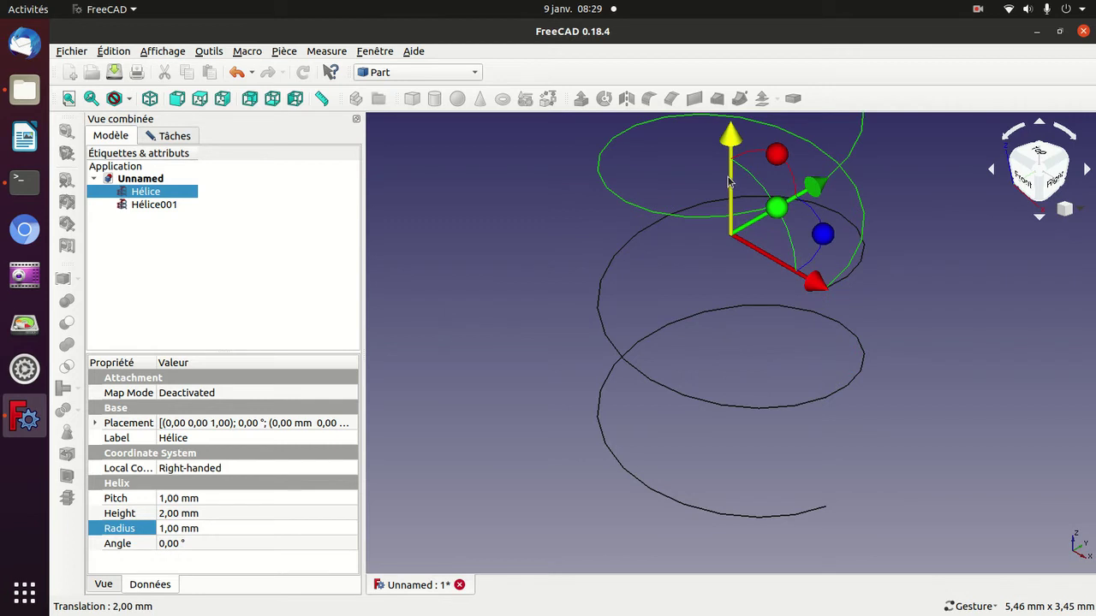
pyautogui.click(538, 282)
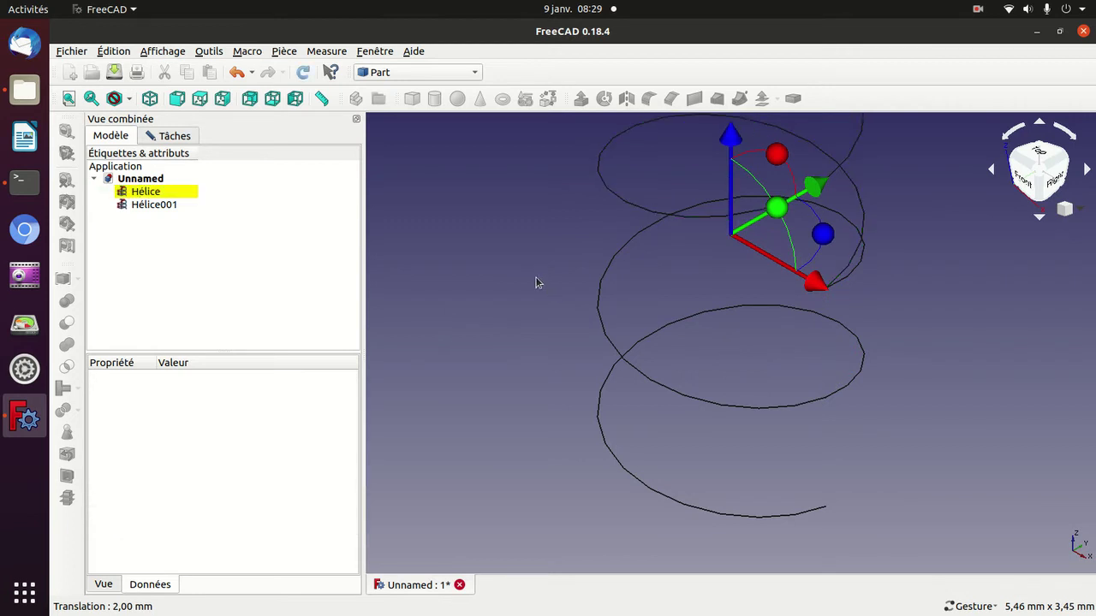
# Close the pending helix creation task, confirm Hélice's new position and clear the selection.
pyautogui.click(172, 137)
pyautogui.click(182, 165)
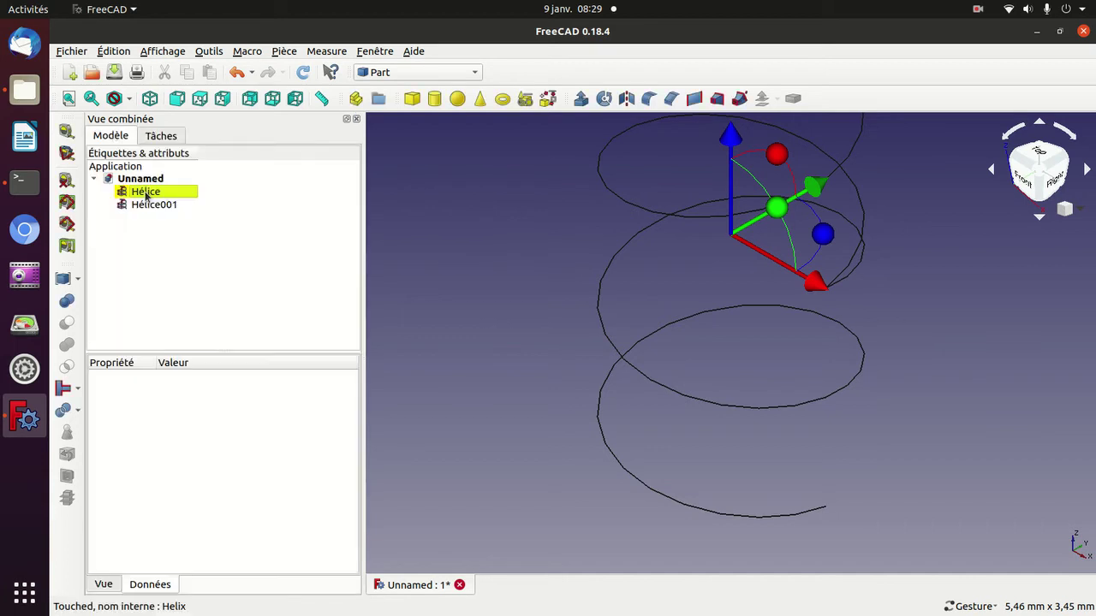
pyautogui.doubleClick(146, 189)
pyautogui.click(219, 166)
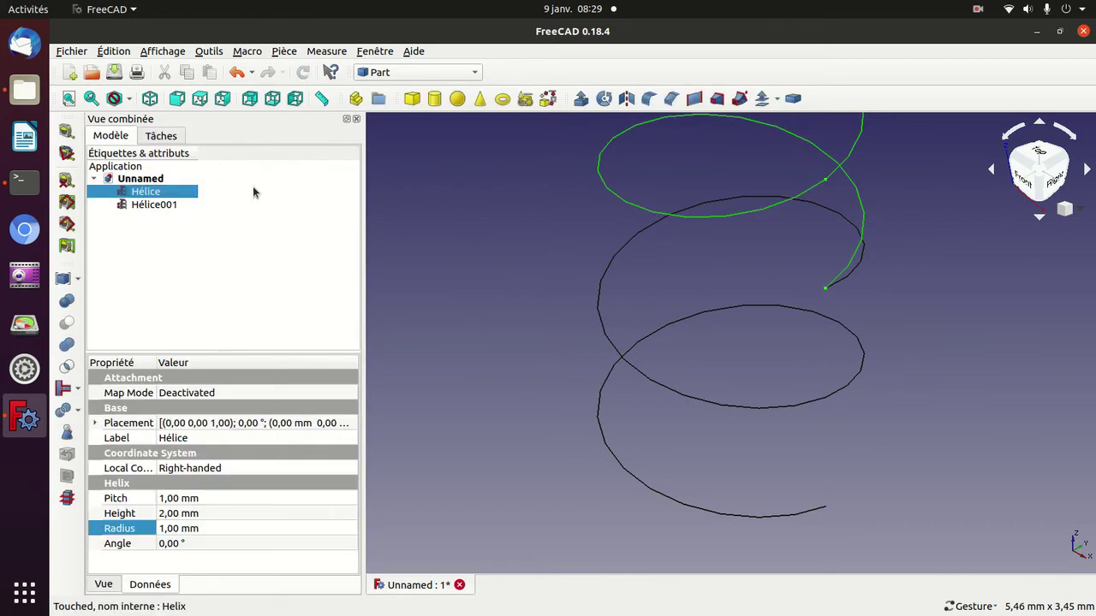
pyautogui.click(473, 261)
pyautogui.press('Up')
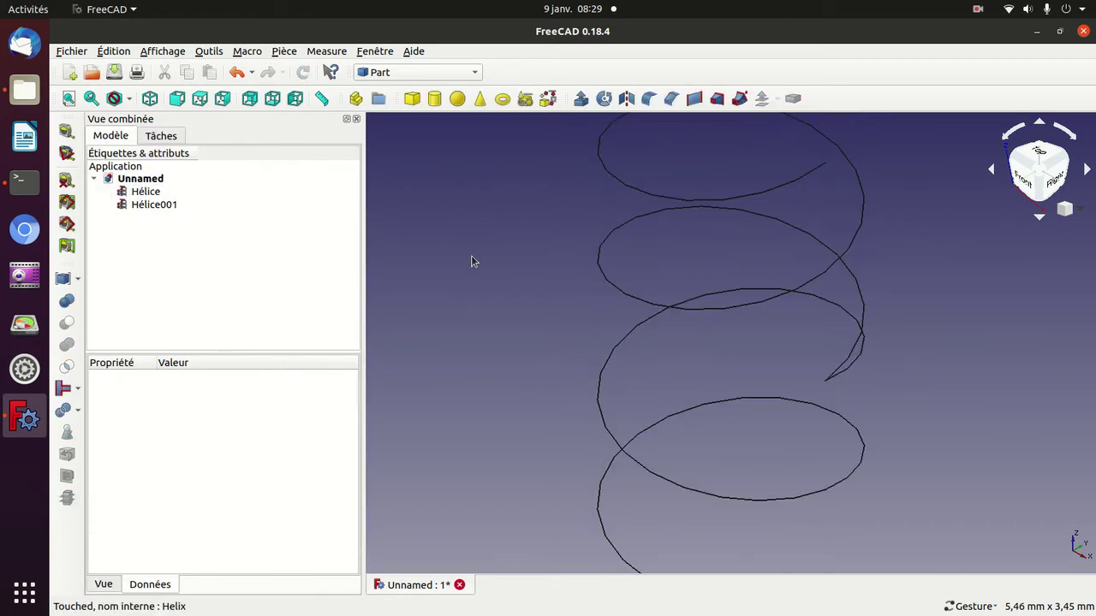
pyautogui.hotkey('ctrl', '-')
pyautogui.hotkey('ctrl', '-')
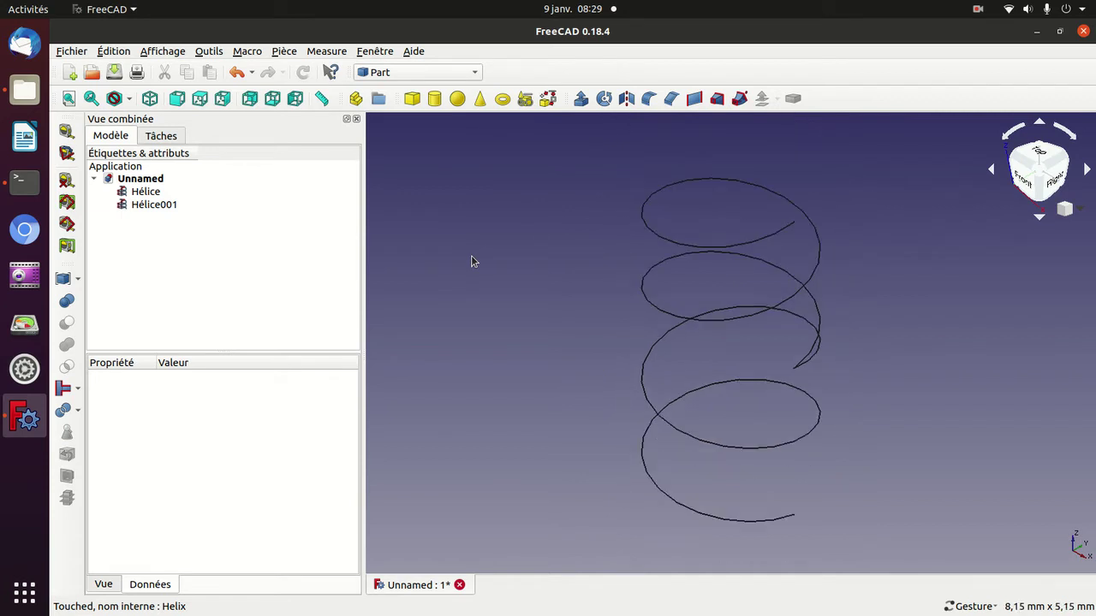
pyautogui.press('1')
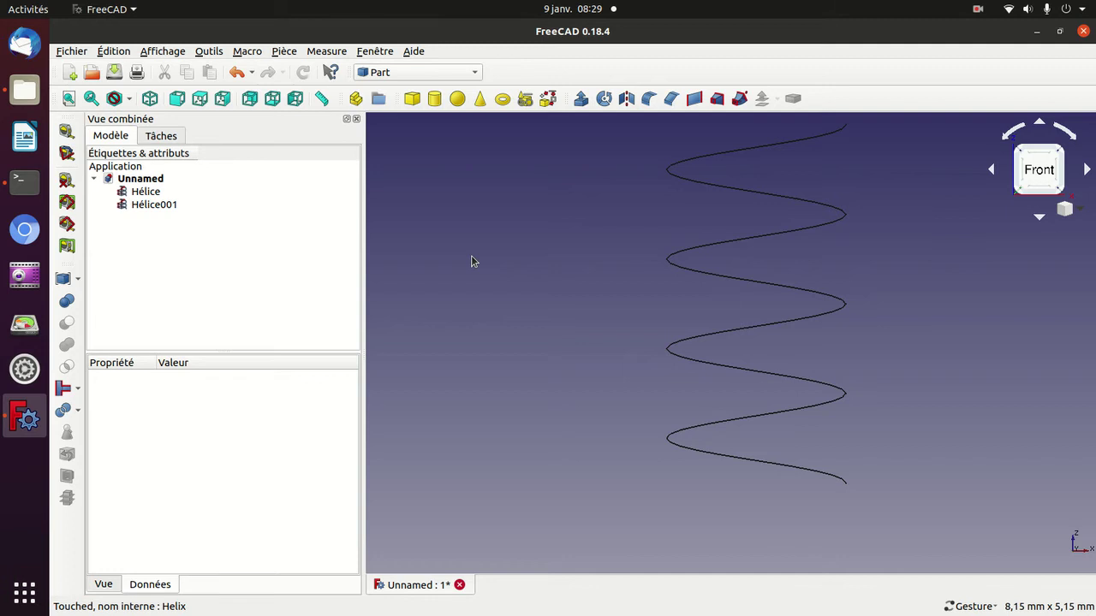
pyautogui.moveTo(516, 181)
pyautogui.mouseDown()
pyautogui.moveTo(511, 281)
pyautogui.moveTo(464, 299)
pyautogui.moveTo(470, 337)
pyautogui.mouseUp()
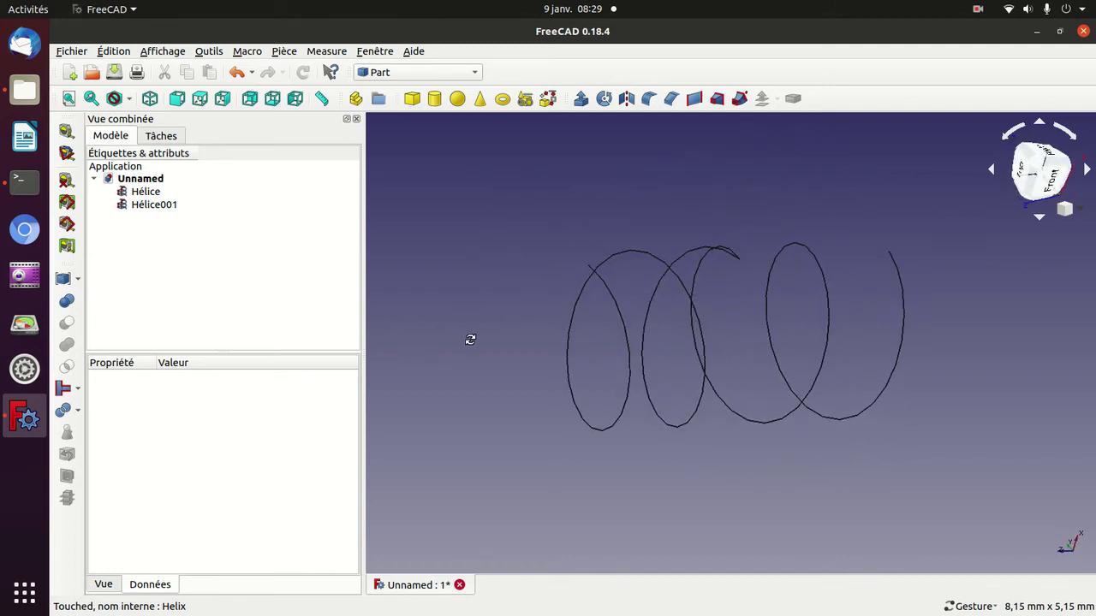
pyautogui.moveTo(1005, 303)
pyautogui.mouseDown()
pyautogui.moveTo(956, 303)
pyautogui.moveTo(919, 320)
pyautogui.moveTo(930, 357)
pyautogui.moveTo(900, 367)
pyautogui.mouseUp()
pyautogui.moveTo(863, 288)
pyautogui.mouseDown()
pyautogui.moveTo(770, 220)
pyautogui.moveTo(741, 265)
pyautogui.mouseUp()
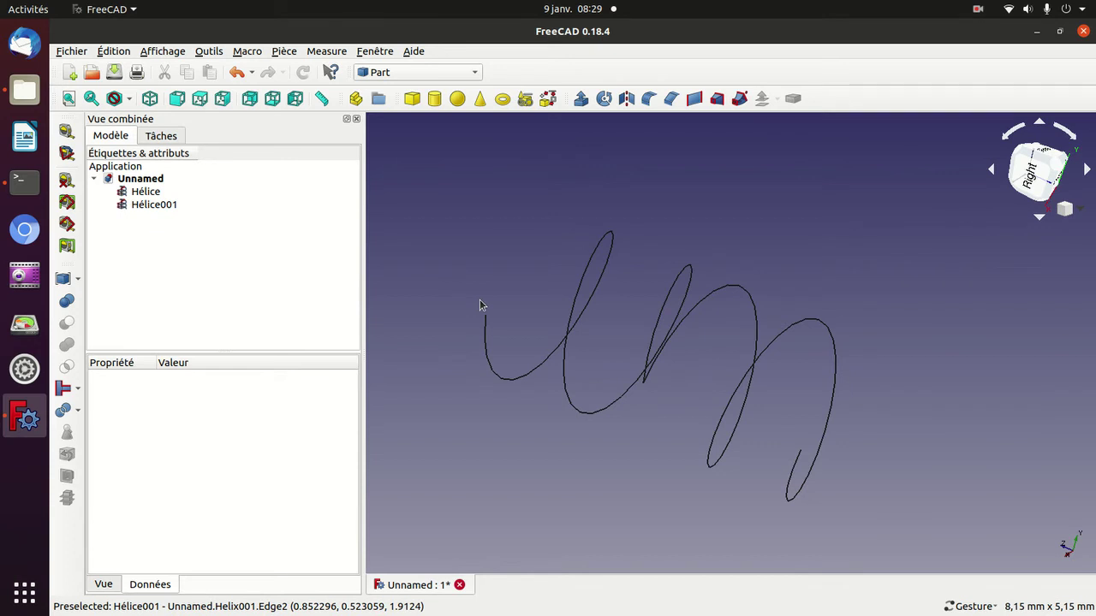
pyautogui.moveTo(445, 233)
pyautogui.mouseDown()
pyautogui.moveTo(669, 268)
pyautogui.moveTo(543, 218)
pyautogui.mouseUp()
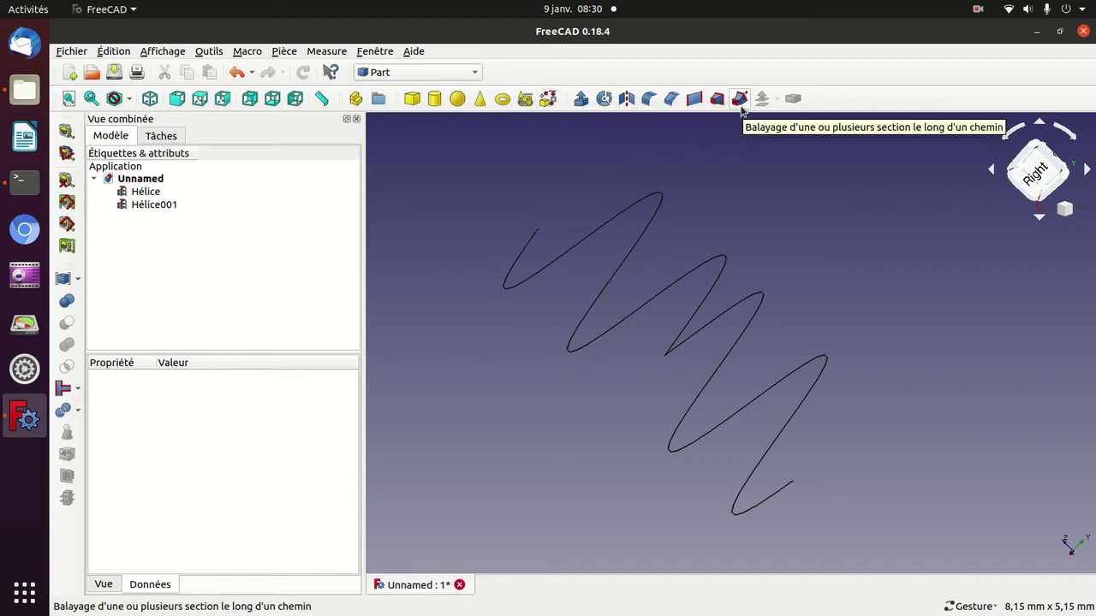
pyautogui.moveTo(525, 169); pyautogui.dragTo(695, 218)
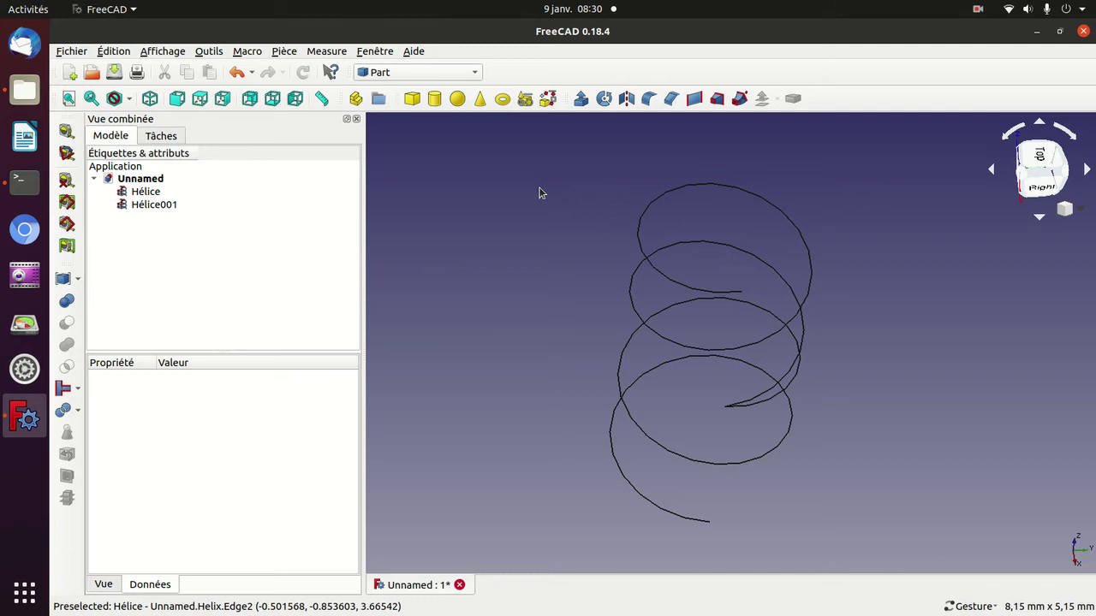
pyautogui.moveTo(540, 192)
pyautogui.mouseDown()
pyautogui.moveTo(517, 281)
pyautogui.moveTo(440, 286)
pyautogui.mouseUp()
pyautogui.moveTo(841, 260)
pyautogui.mouseDown()
pyautogui.moveTo(856, 225)
pyautogui.moveTo(761, 220)
pyautogui.moveTo(936, 282)
pyautogui.moveTo(866, 296)
pyautogui.moveTo(905, 298)
pyautogui.mouseUp()
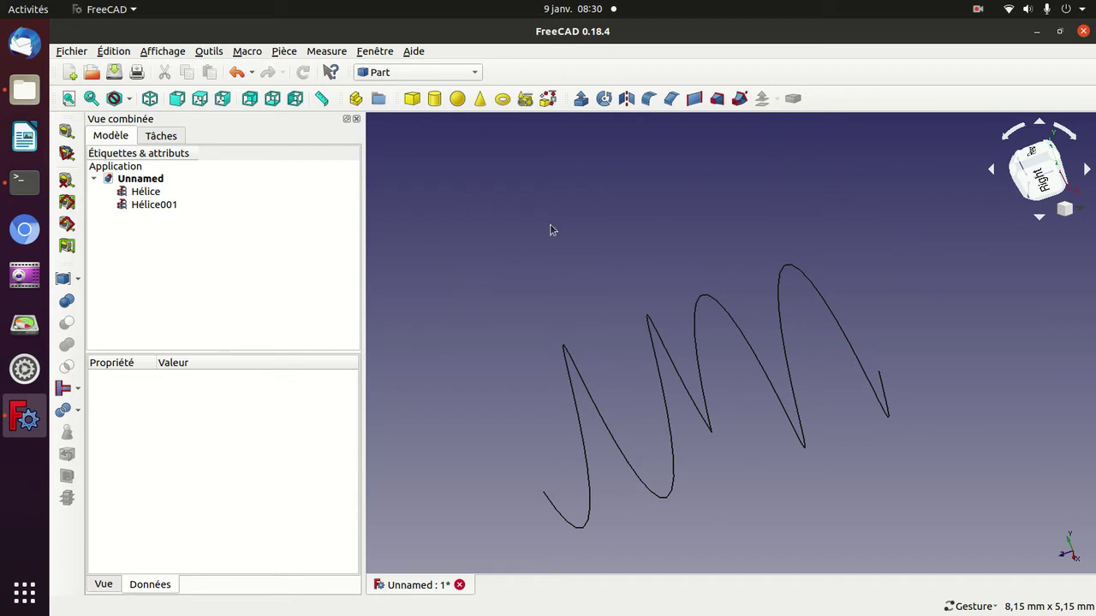
pyautogui.moveTo(552, 230)
pyautogui.mouseDown()
pyautogui.moveTo(573, 232)
pyautogui.moveTo(619, 317)
pyautogui.moveTo(580, 243)
pyautogui.moveTo(777, 227)
pyautogui.moveTo(725, 233)
pyautogui.mouseUp()
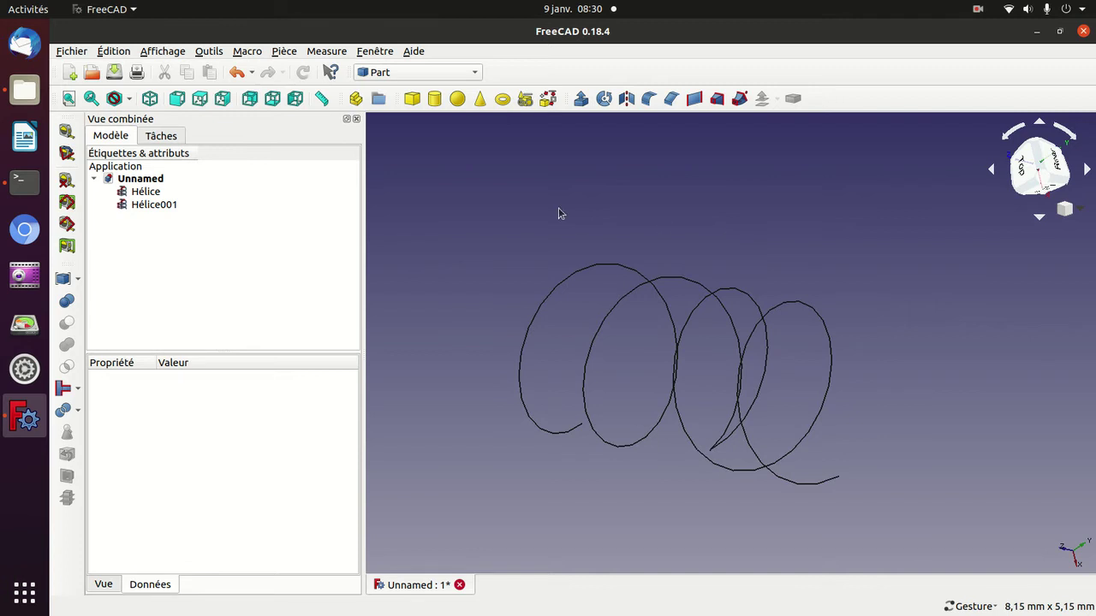
# Select Hélice and scroll on its Angle property.
pyautogui.click(147, 193)
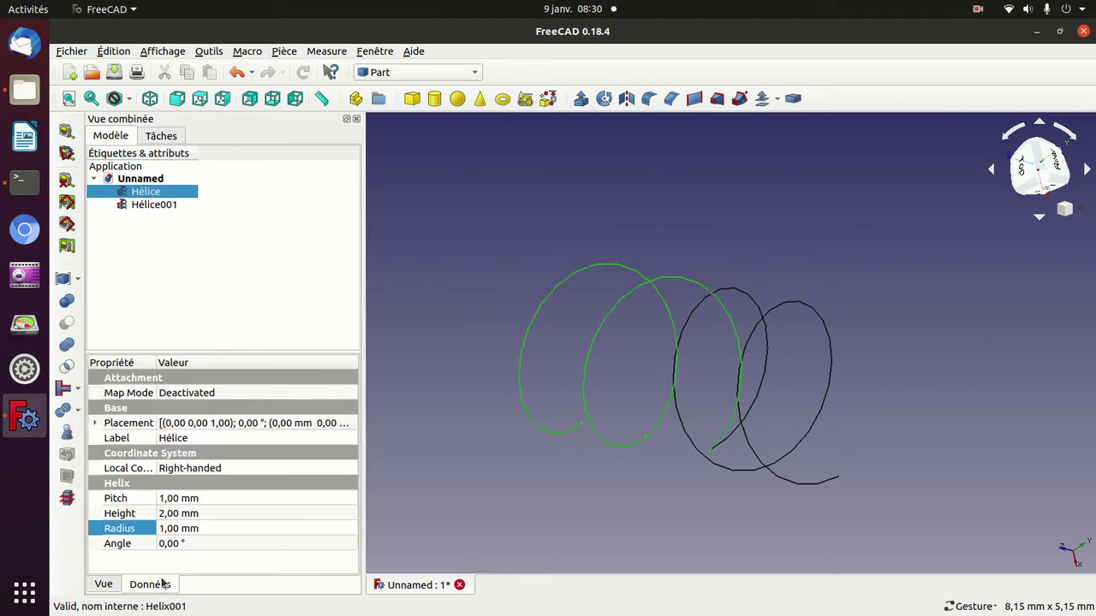
pyautogui.click(174, 546)
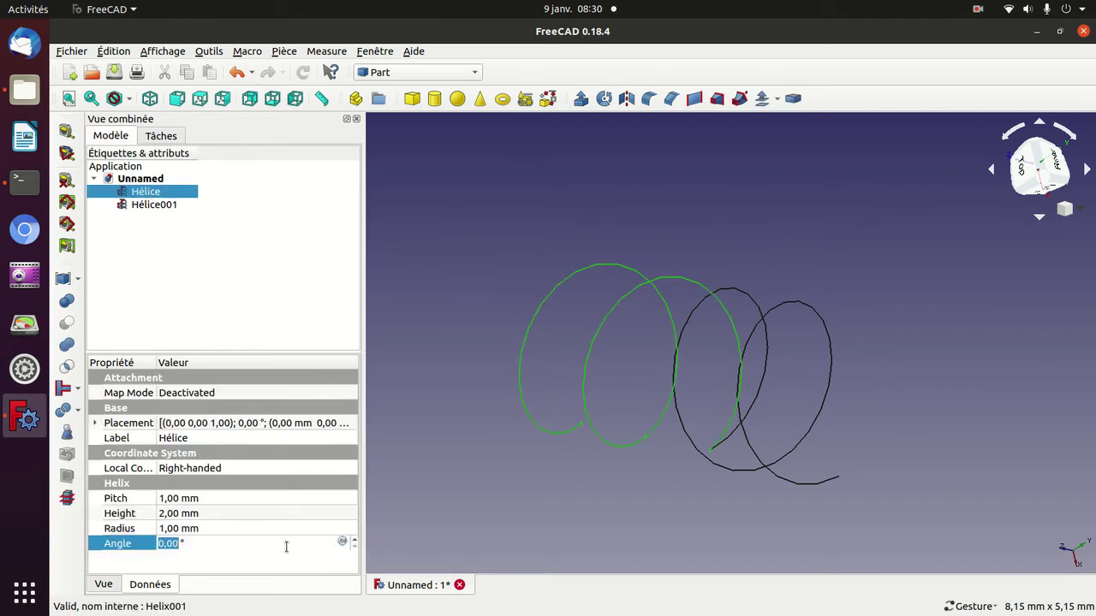
pyautogui.scroll(15, 286, 546)
pyautogui.scroll(15, 286, 546)
pyautogui.scroll(14, 286, 546)
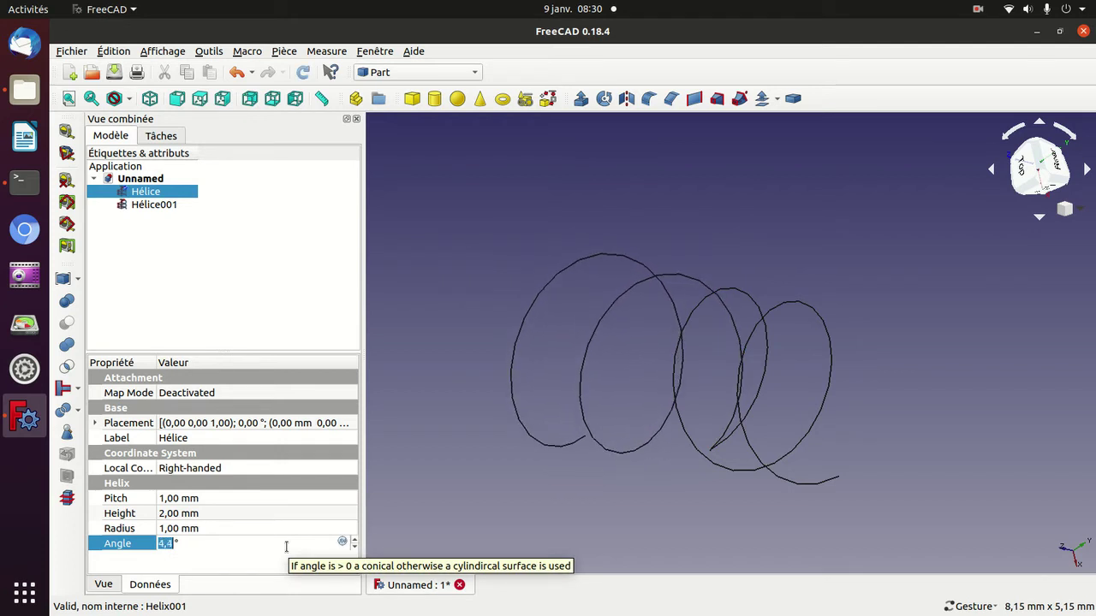
pyautogui.scroll(16, 286, 546)
pyautogui.scroll(15, 286, 546)
pyautogui.scroll(16, 286, 547)
pyautogui.scroll(15, 286, 546)
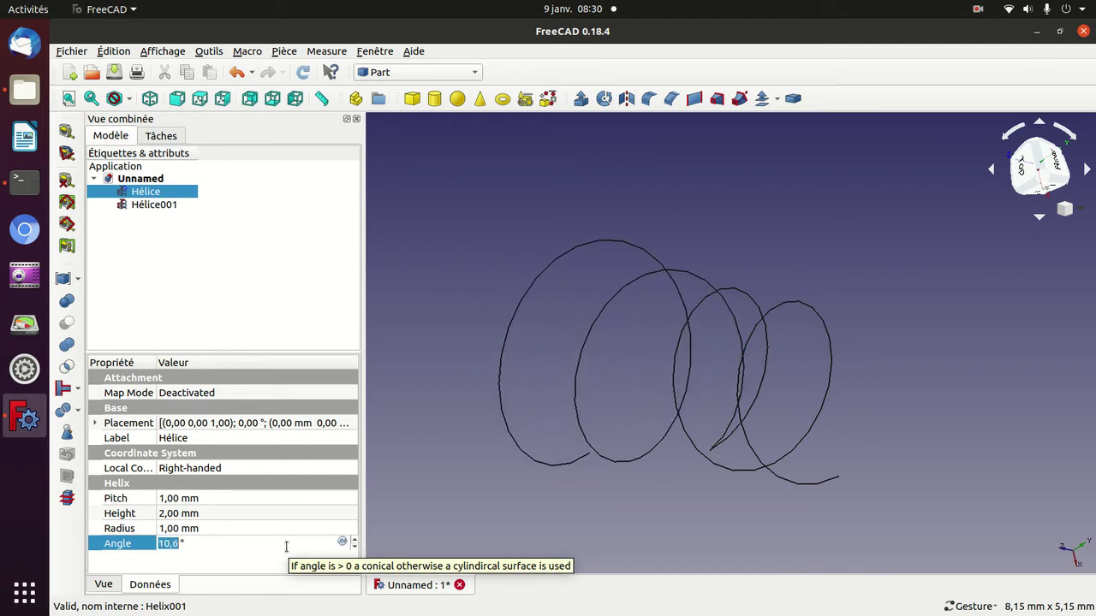
pyautogui.scroll(10, 286, 546)
pyautogui.scroll(4, 286, 546)
pyautogui.scroll(2, 286, 546)
pyautogui.scroll(6, 286, 546)
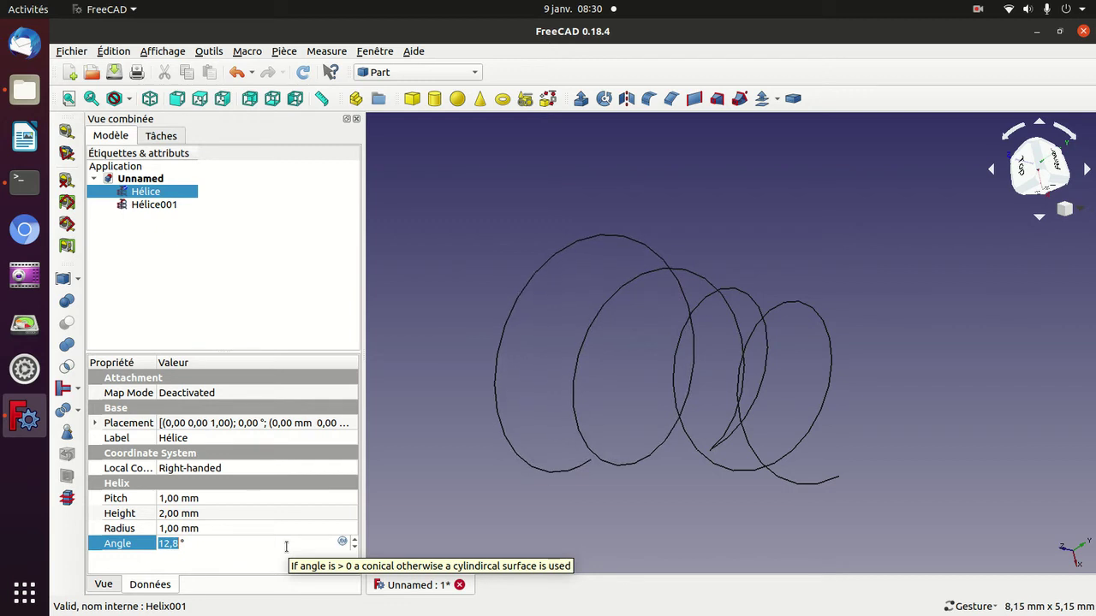
pyautogui.scroll(2, 286, 546)
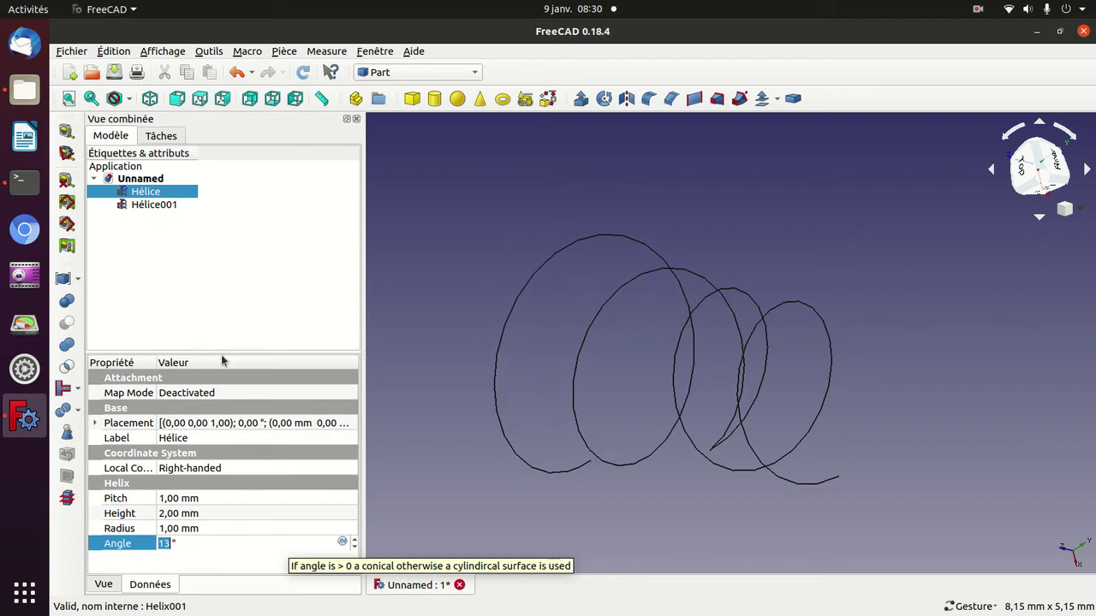
# Set Hélice001's Angle to 89,90°, then zoom out and orbit to see the flat spiral.
pyautogui.click(154, 206)
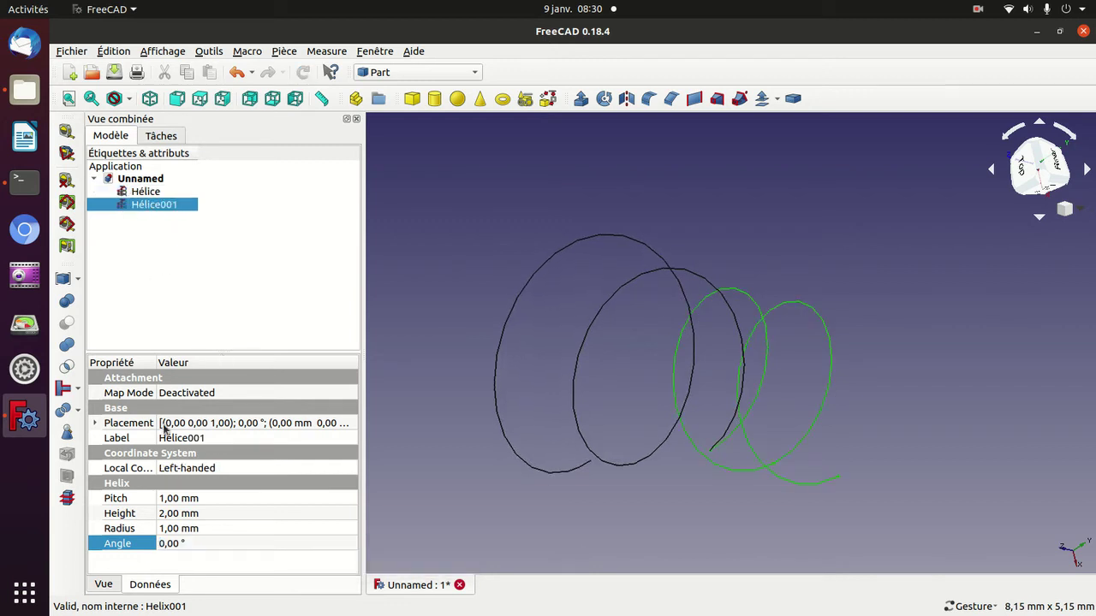
pyautogui.click(196, 543)
pyautogui.press('Home')
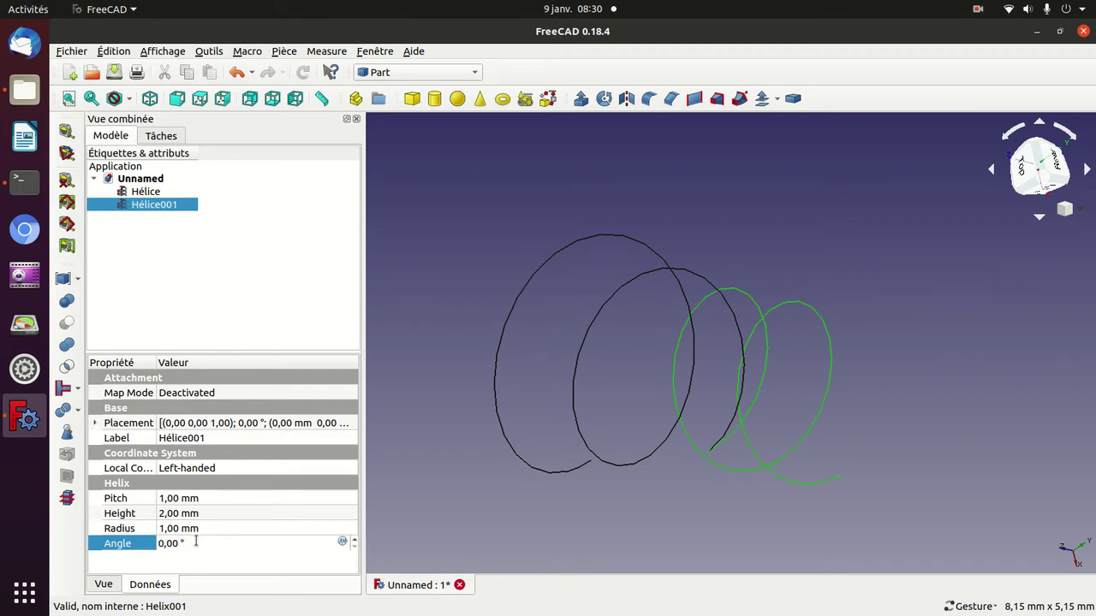
pyautogui.write('9')
pyautogui.press('Down')
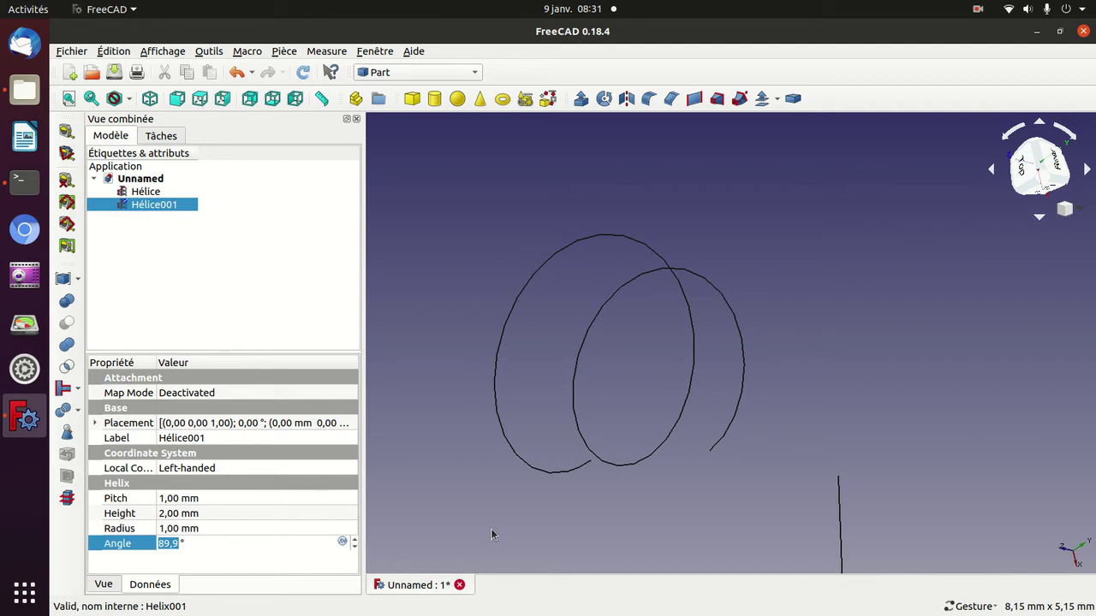
pyautogui.scroll(-2, 491, 534)
pyautogui.scroll(-2, 490, 534)
pyautogui.scroll(-2, 490, 534)
pyautogui.scroll(-2, 491, 532)
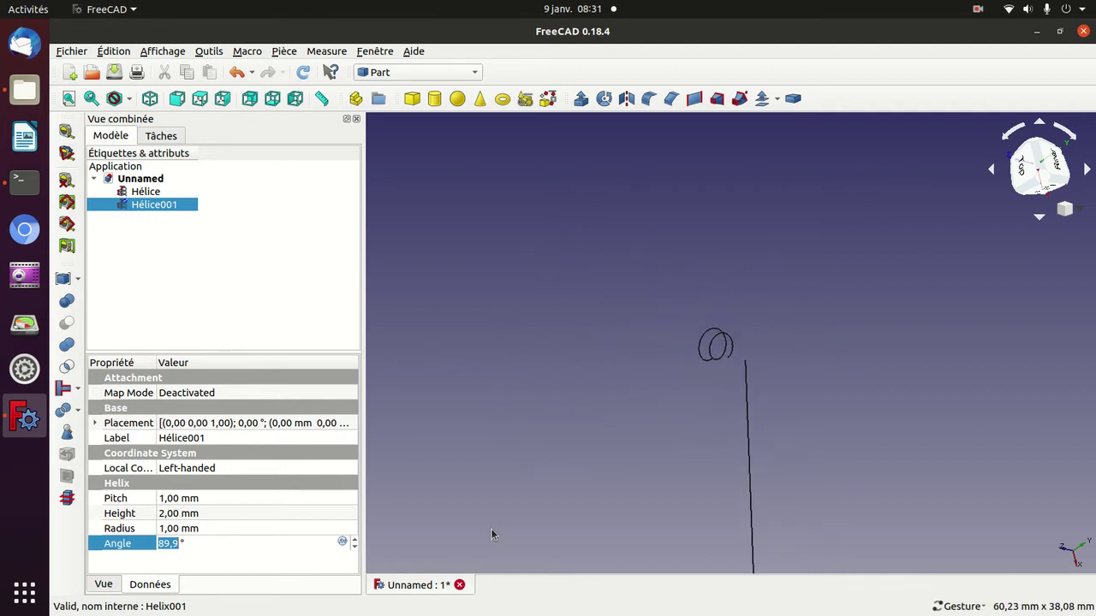
pyautogui.scroll(-1, 492, 531)
pyautogui.scroll(-2, 491, 531)
pyautogui.scroll(-2, 492, 532)
pyautogui.scroll(-1, 491, 534)
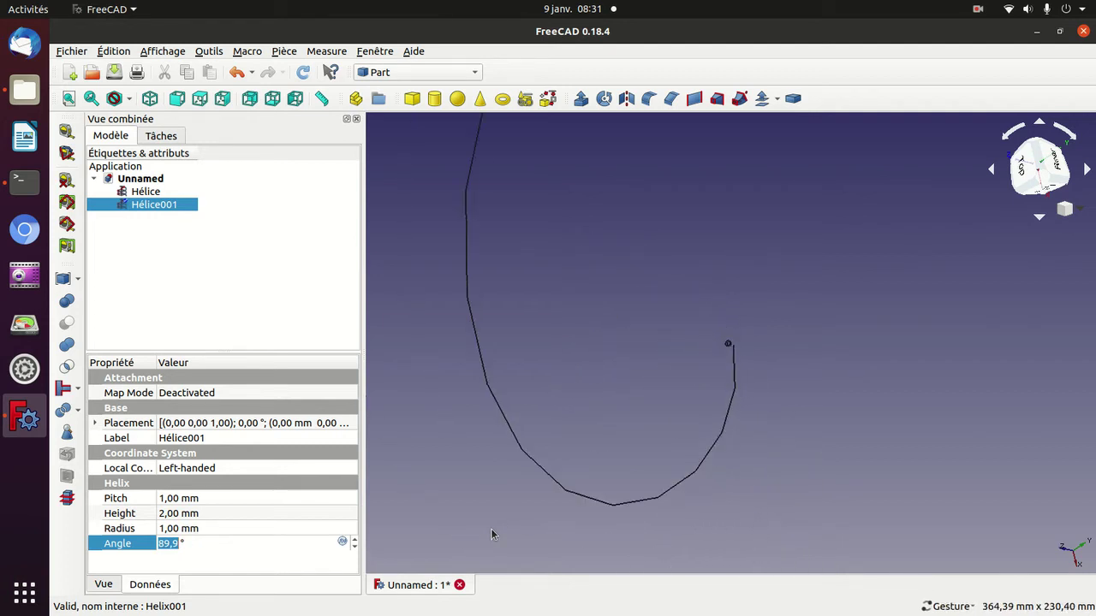
pyautogui.scroll(-2, 492, 534)
pyautogui.scroll(-2, 491, 534)
pyautogui.scroll(-2, 491, 534)
pyautogui.scroll(-2, 492, 534)
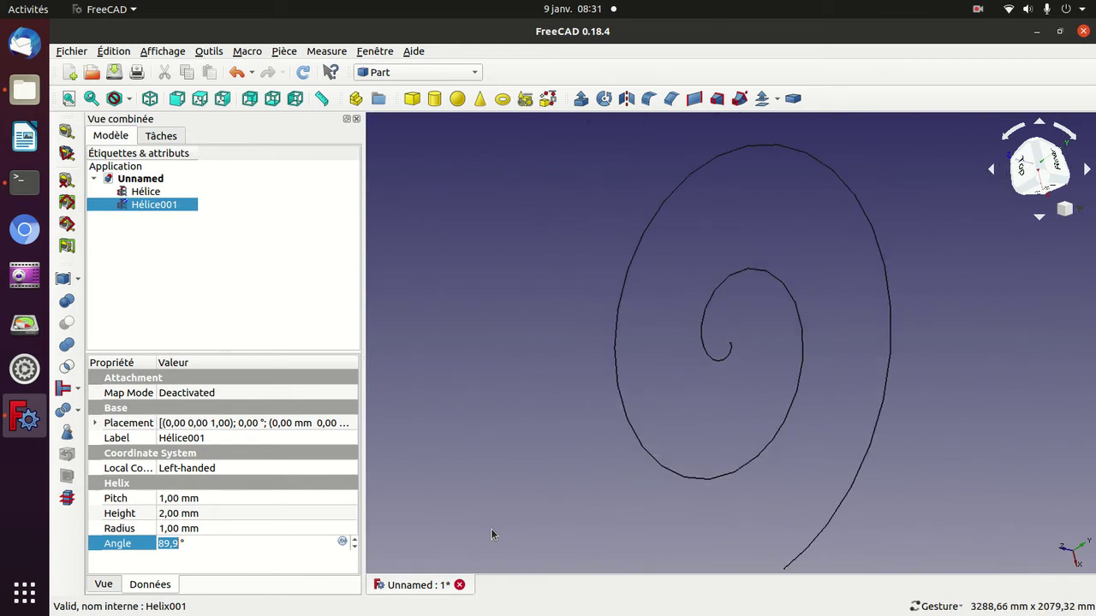
pyautogui.scroll(-2, 491, 534)
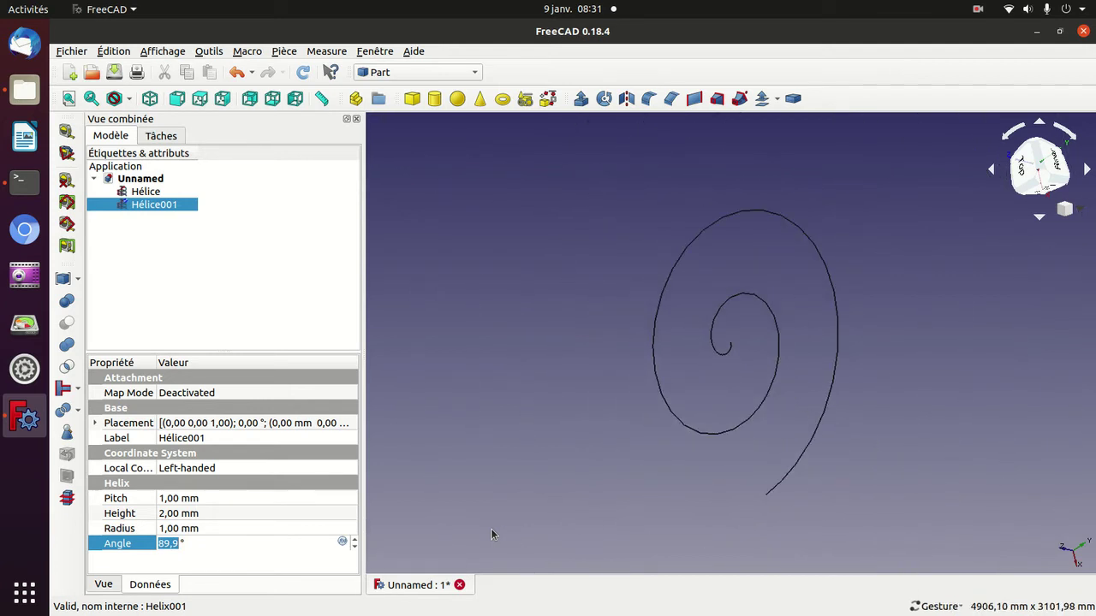
pyautogui.moveTo(534, 510)
pyautogui.mouseDown()
pyautogui.moveTo(592, 350)
pyautogui.moveTo(591, 399)
pyautogui.mouseUp()
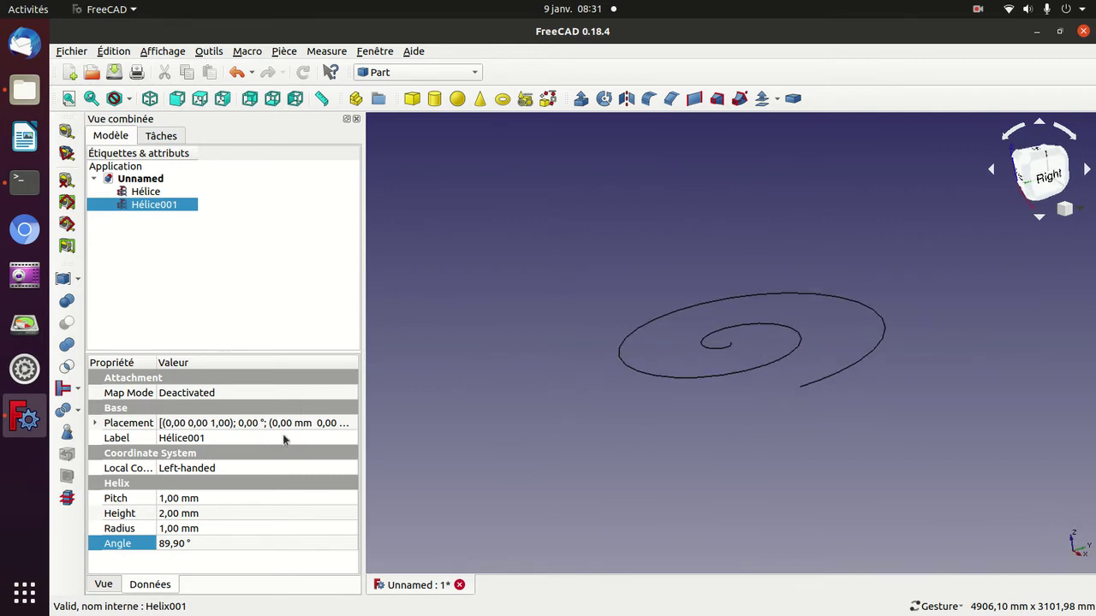
# Change Hélice001's Height to 1,00 mm.
pyautogui.click(231, 517)
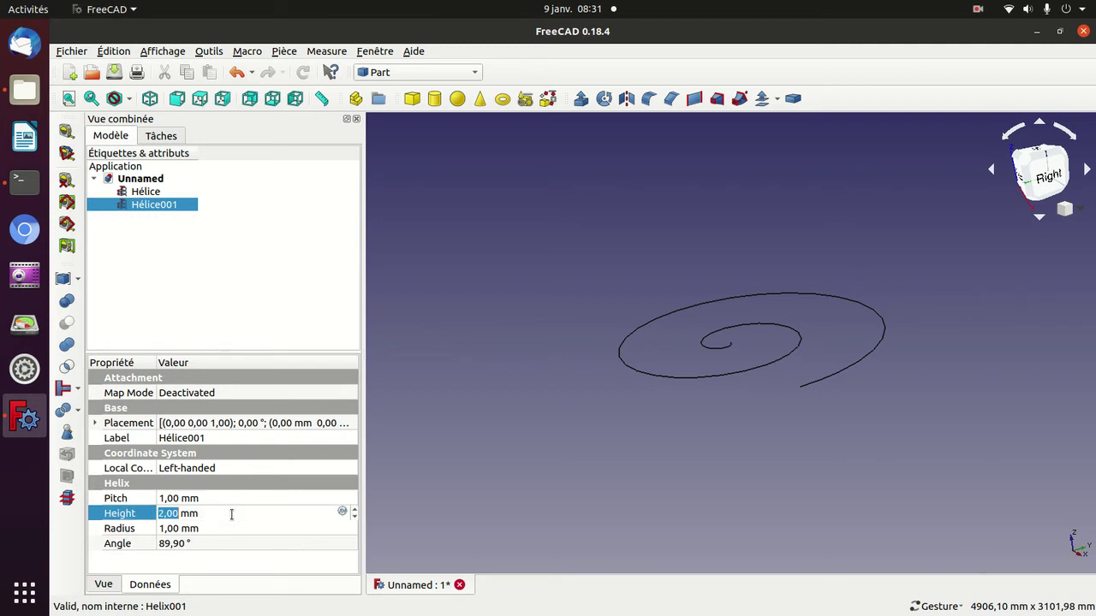
pyautogui.scroll(-1, 231, 513)
pyautogui.write('1')
pyautogui.press('Return')
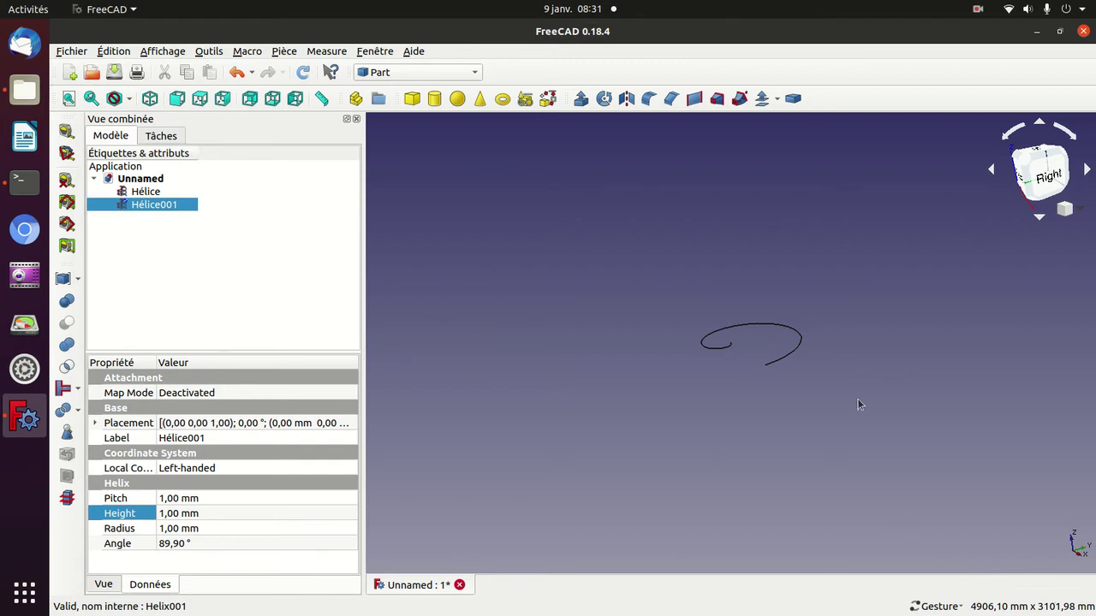
pyautogui.scroll(-1, 857, 399)
pyautogui.scroll(-1, 857, 399)
pyautogui.scroll(1, 856, 399)
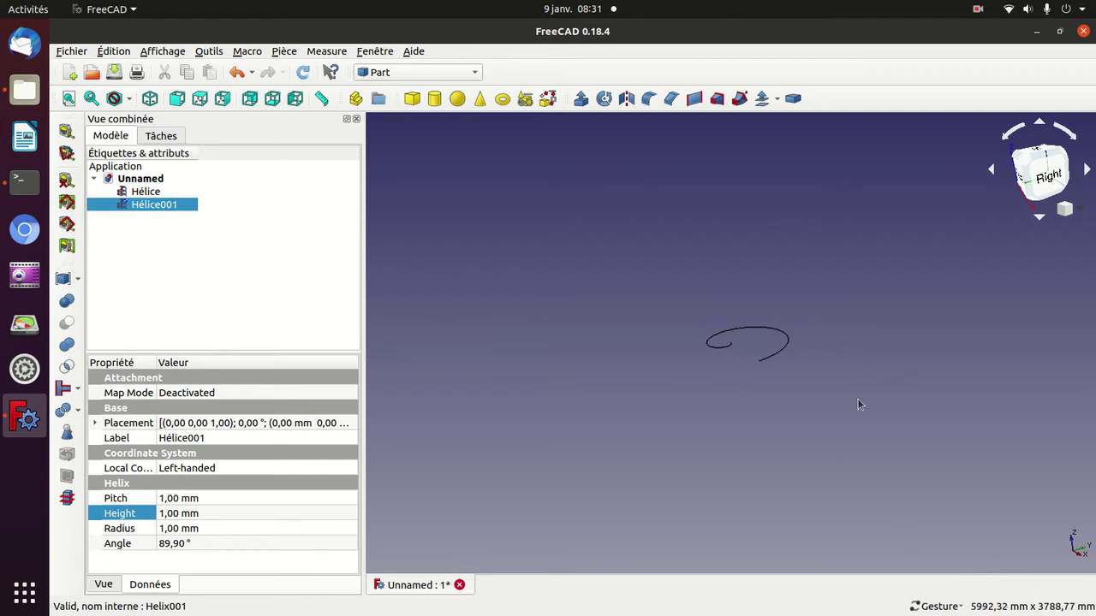
pyautogui.scroll(10, 857, 399)
pyautogui.scroll(-2, 857, 398)
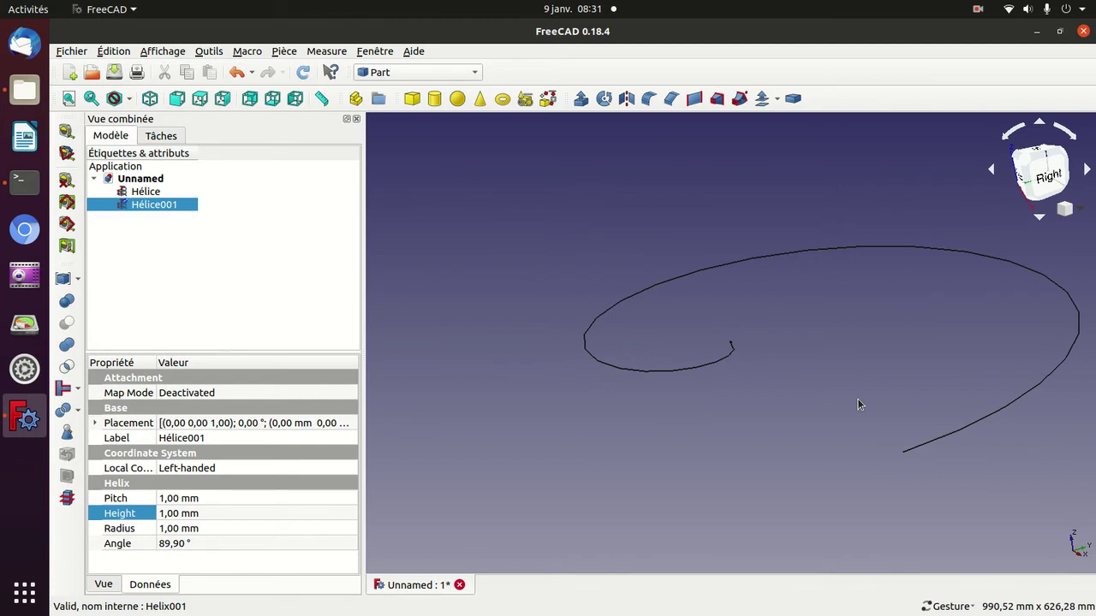
# Deselect, then pan, orbit and zoom to inspect the shortened spiral edge-on.
pyautogui.click(859, 404)
pyautogui.press('Left')
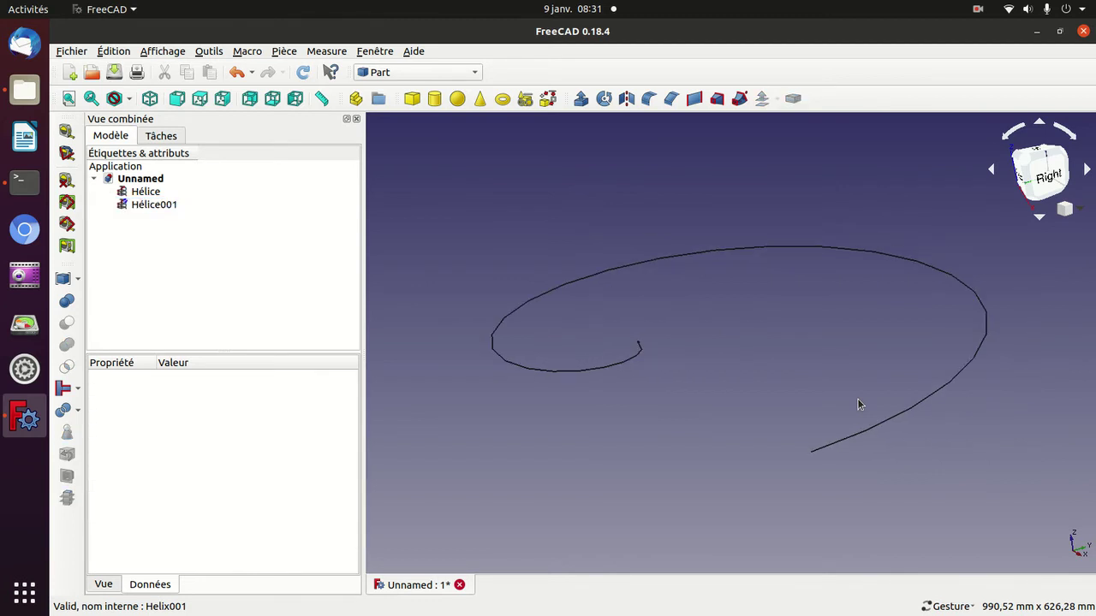
pyautogui.press('Down')
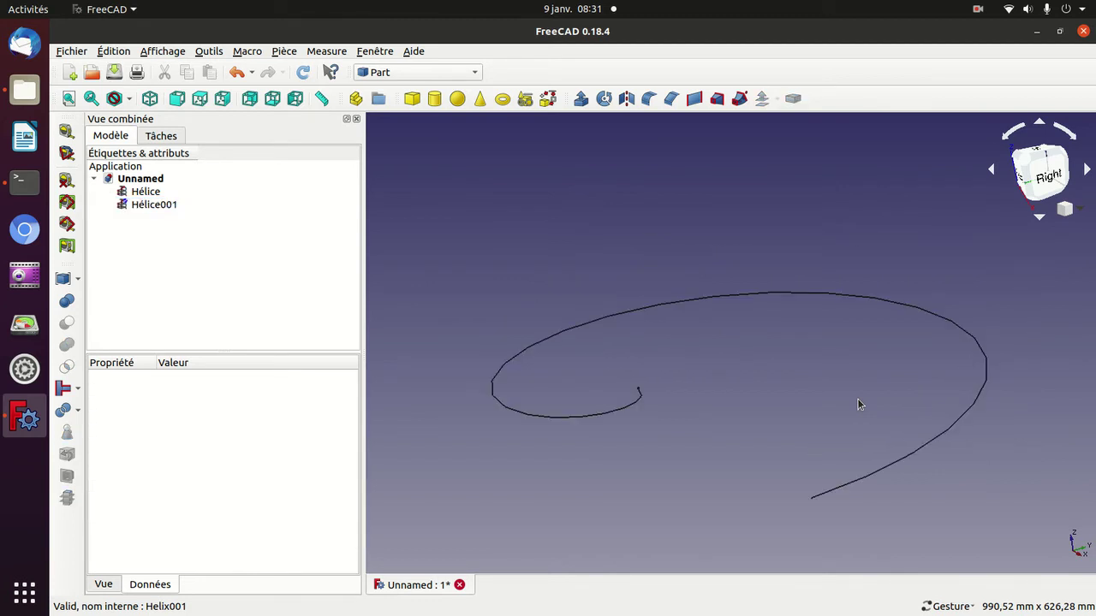
pyautogui.scroll(1, 857, 398)
pyautogui.scroll(1, 857, 399)
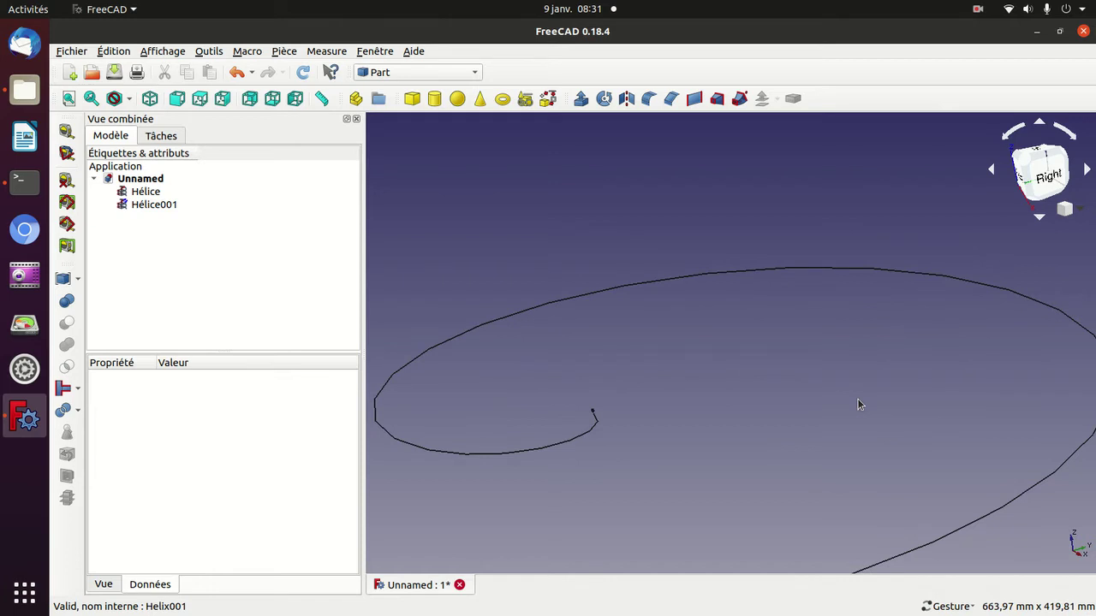
pyautogui.press('Down')
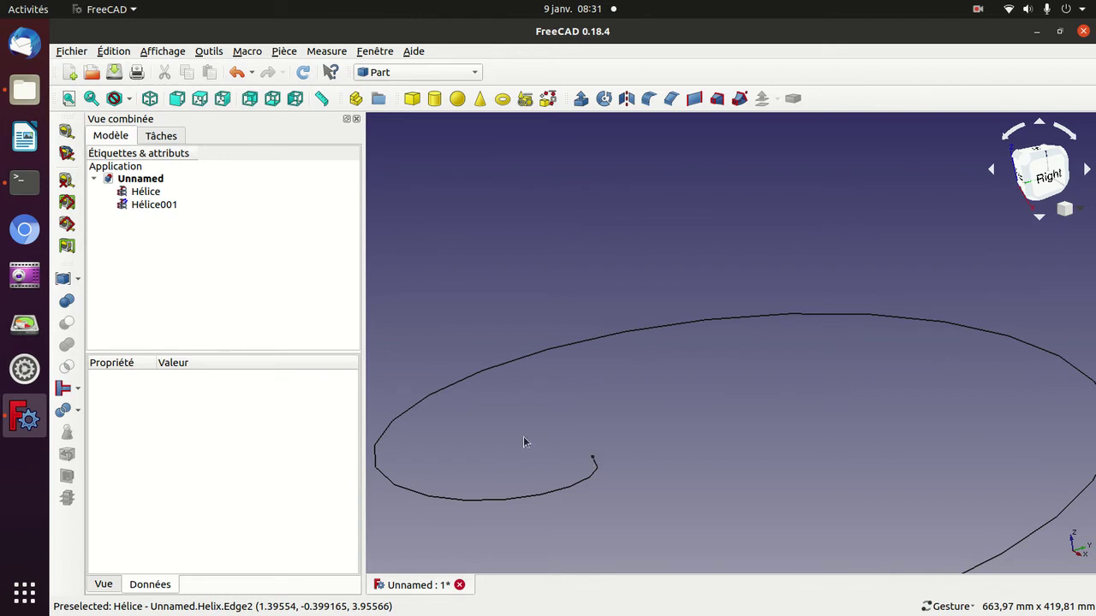
pyautogui.moveTo(526, 442); pyautogui.dragTo(557, 420)
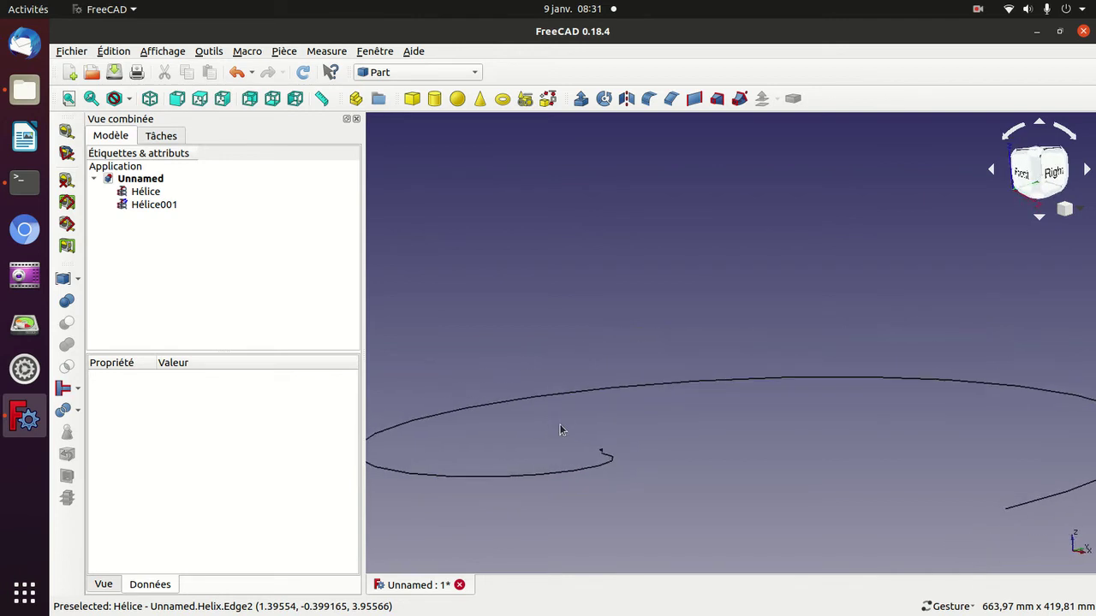
pyautogui.scroll(2, 600, 484)
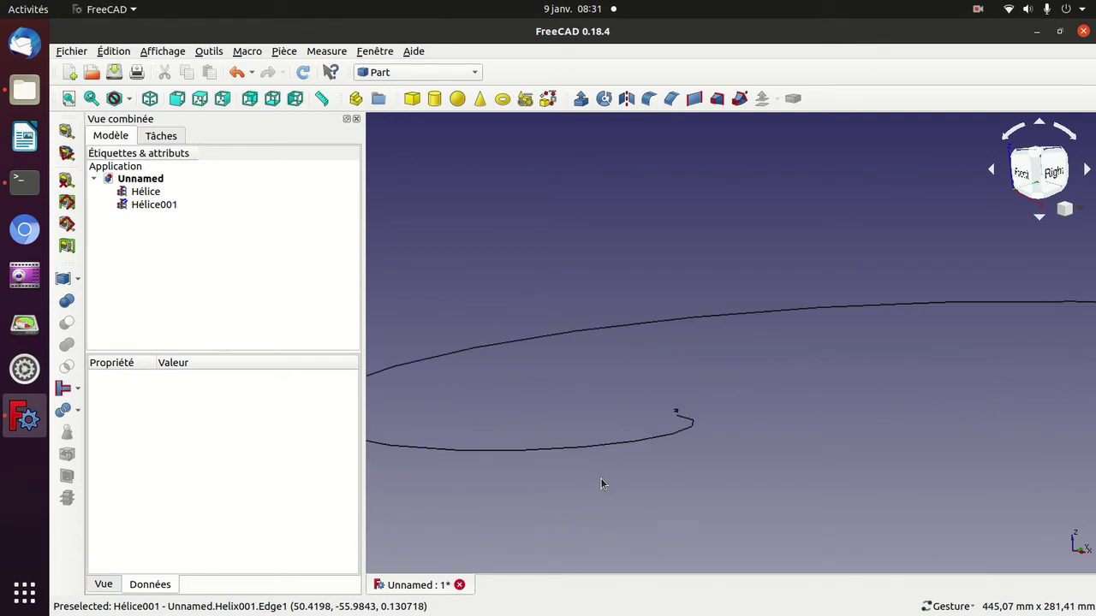
pyautogui.scroll(1, 600, 482)
pyautogui.scroll(2, 601, 482)
pyautogui.scroll(3, 601, 482)
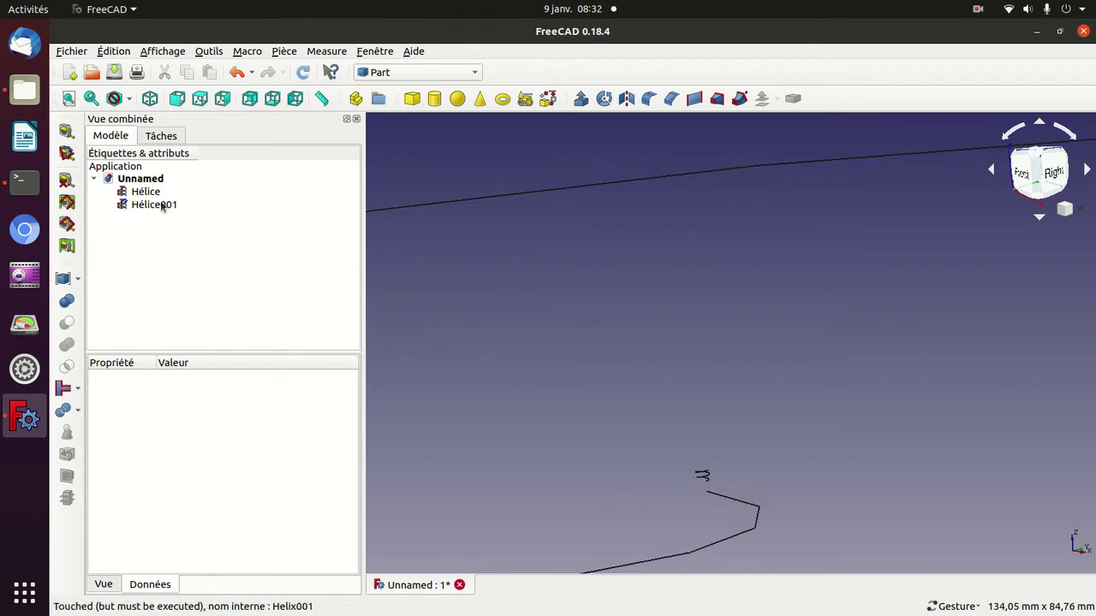
# Switch Hélice001's Local Coordinate System property to right-handed.
pyautogui.click(158, 203)
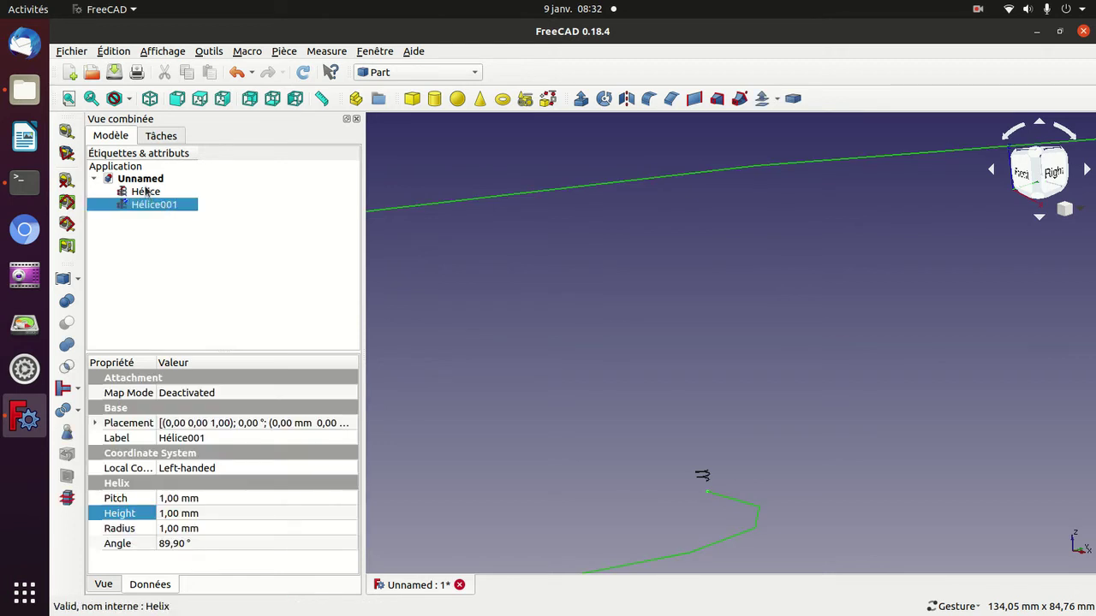
pyautogui.click(203, 469)
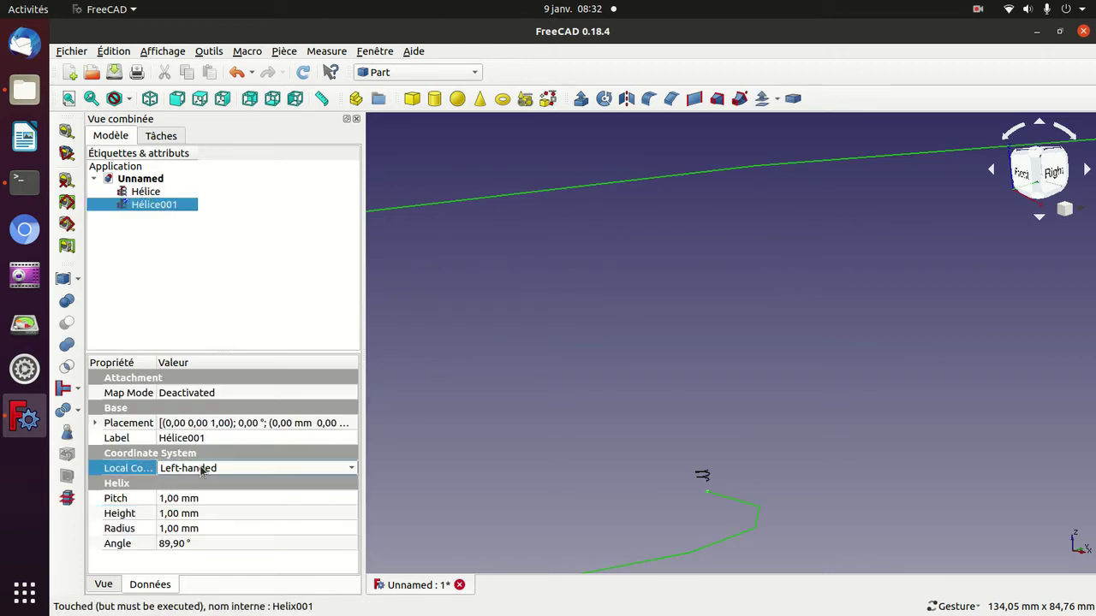
pyautogui.click(203, 470)
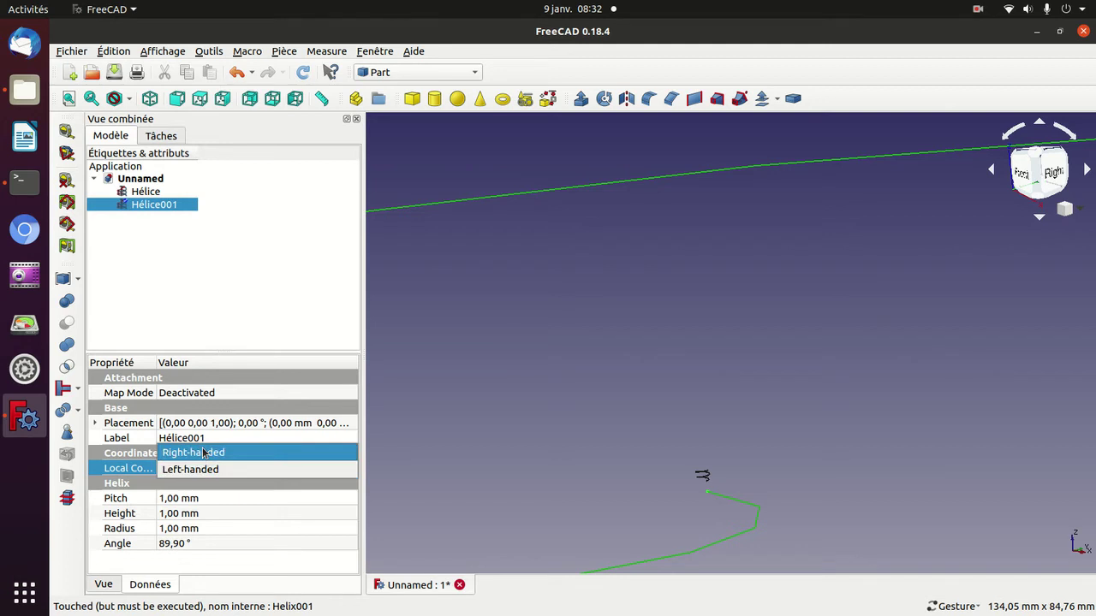
pyautogui.click(202, 453)
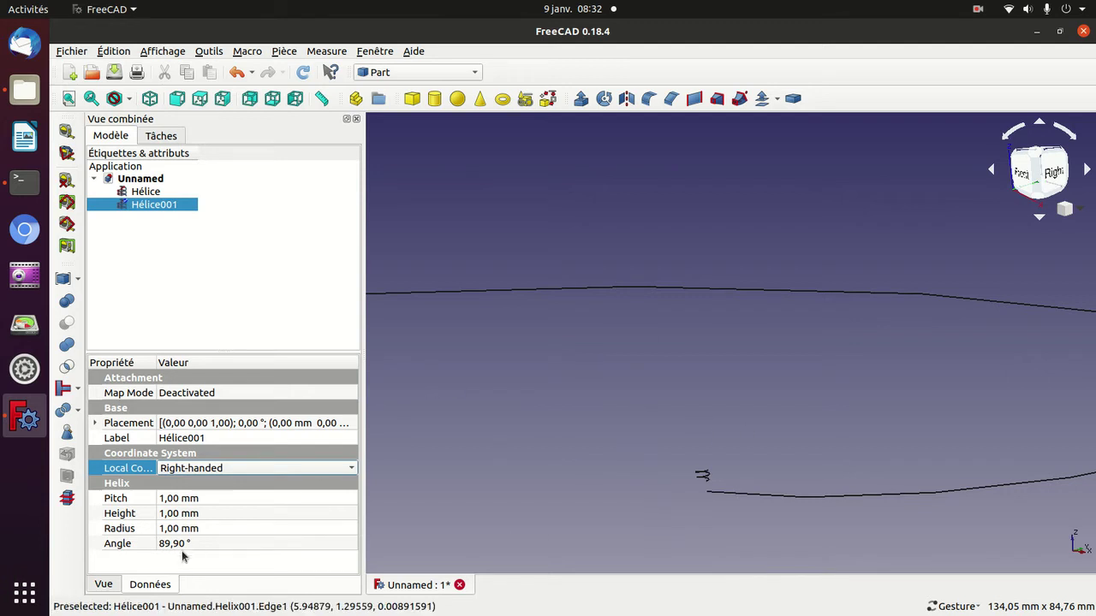
# Set Hélice001's Angle to 30° and deselect it.
pyautogui.click(177, 548)
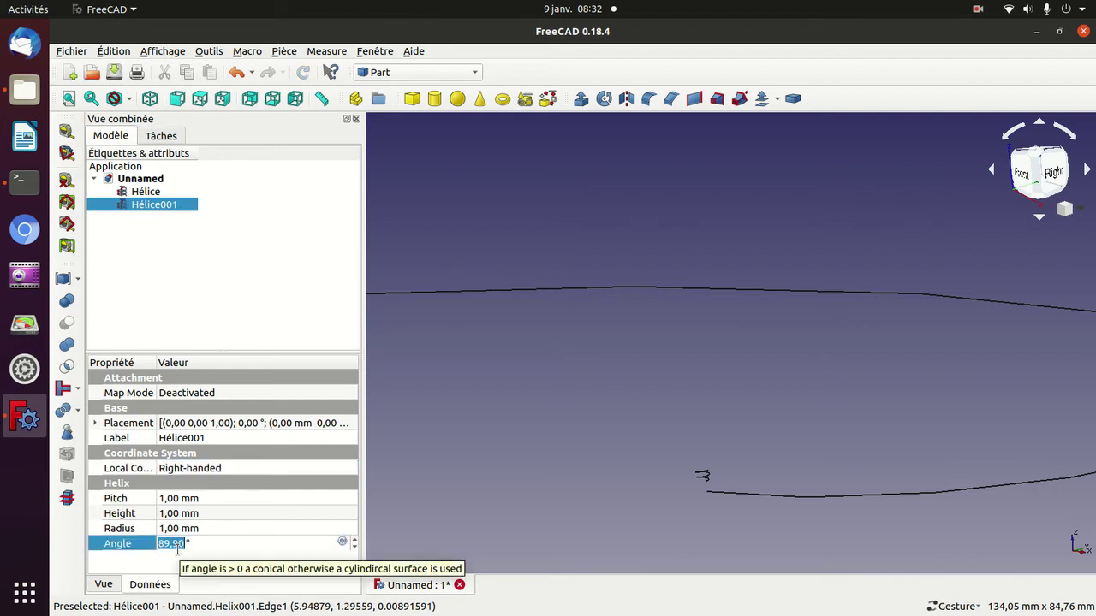
pyautogui.write('30')
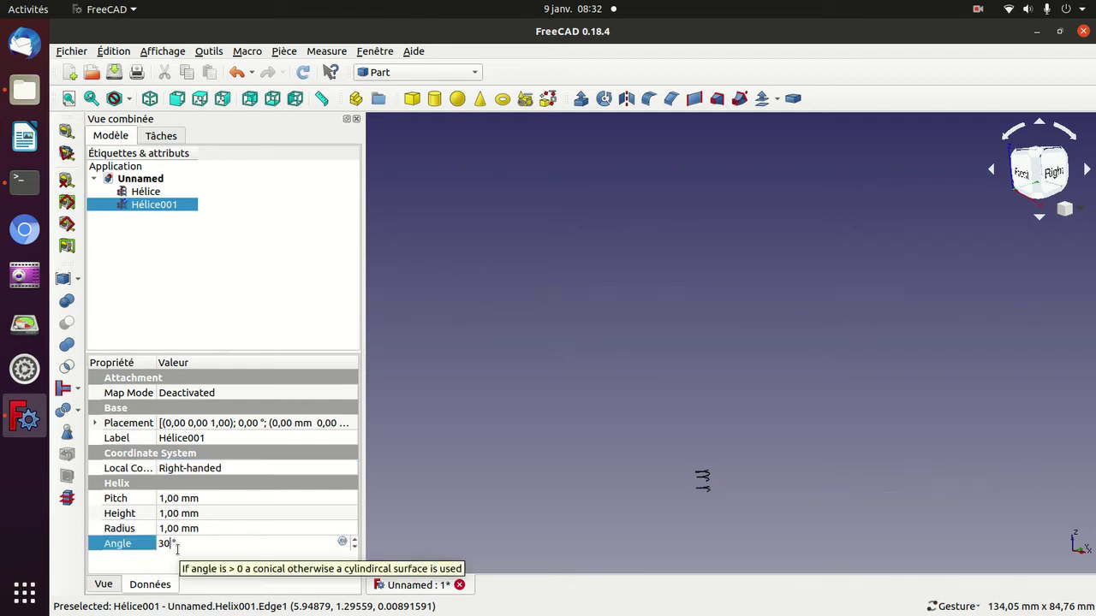
pyautogui.press('Return')
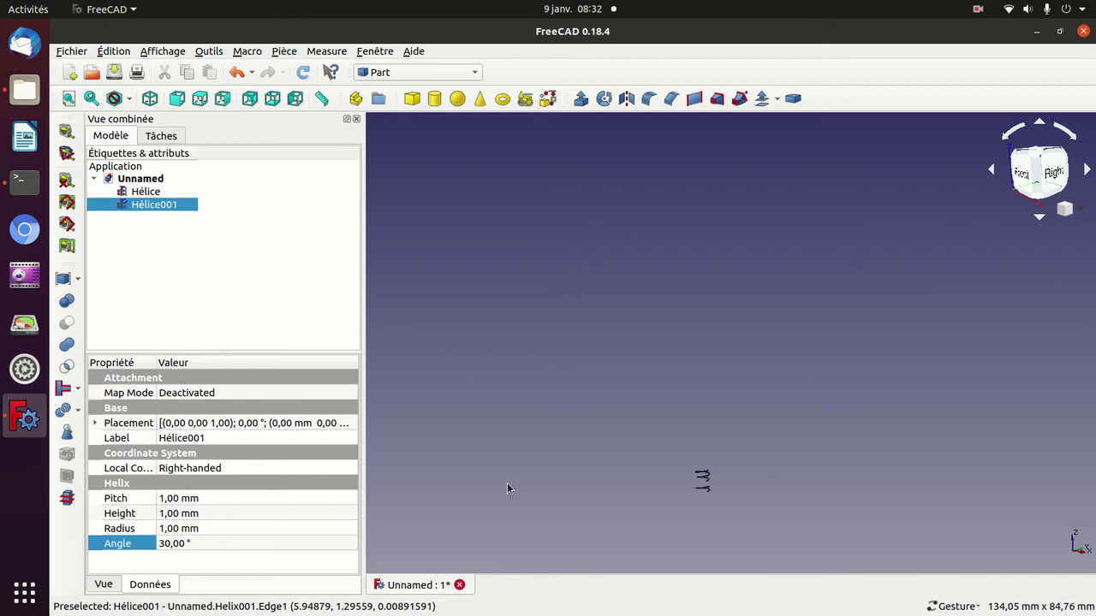
pyautogui.click(507, 488)
# Pan and zoom the view to centre the small conical helix.
pyautogui.scroll(2, 507, 488)
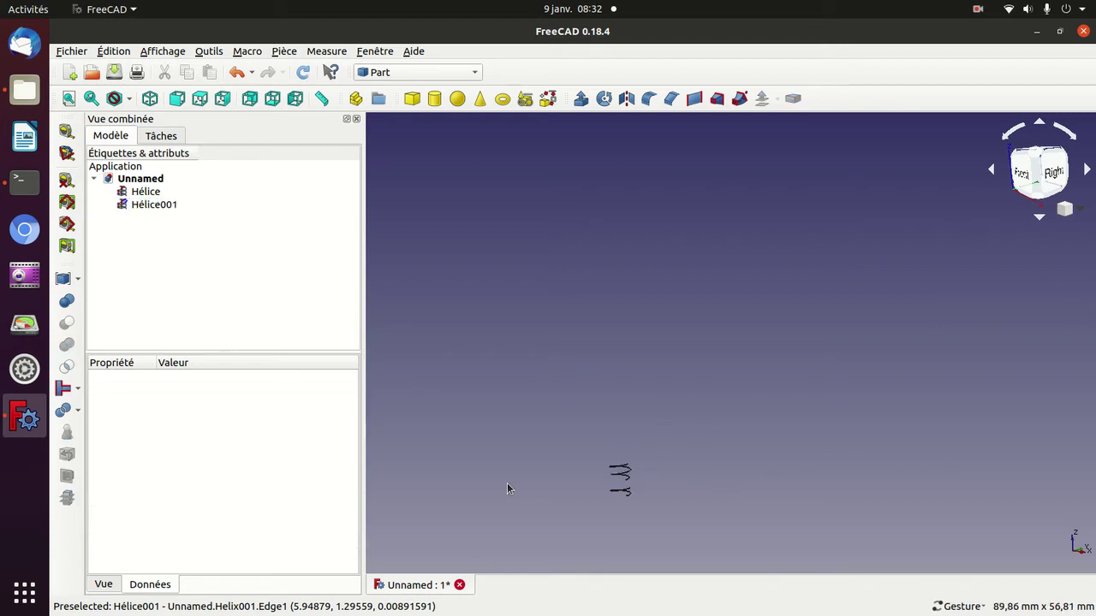
pyautogui.press('Up')
pyautogui.press('Right')
pyautogui.press('Right')
pyautogui.press('Up')
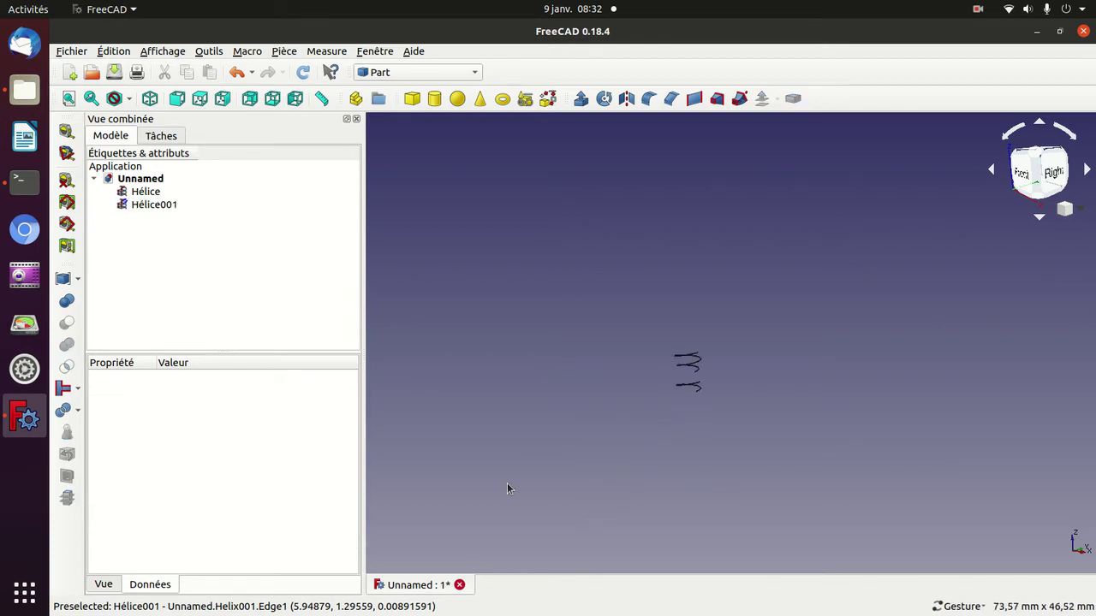
pyautogui.press('Right')
pyautogui.scroll(1, 507, 489)
pyautogui.scroll(4, 506, 489)
pyautogui.scroll(2, 507, 488)
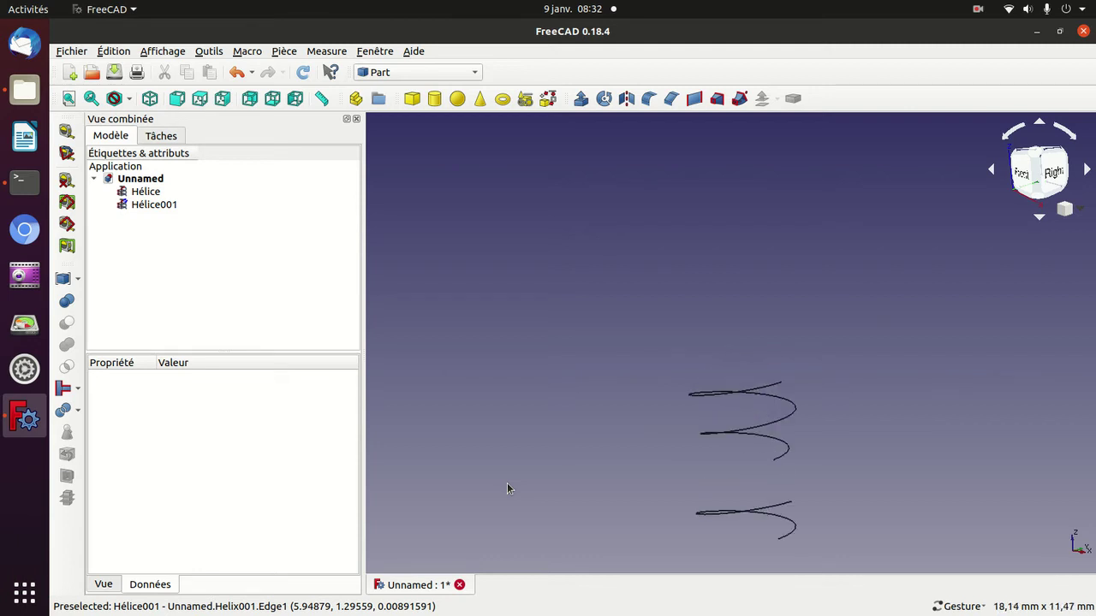
pyautogui.press('Up')
pyautogui.press('Up')
pyautogui.press('Left')
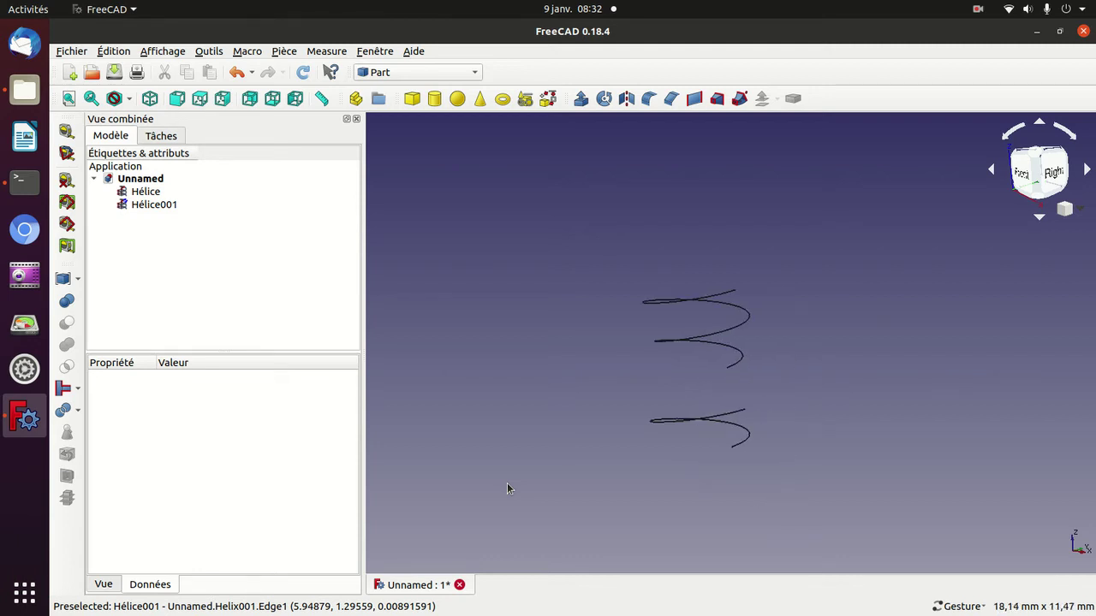
pyautogui.scroll(2, 507, 489)
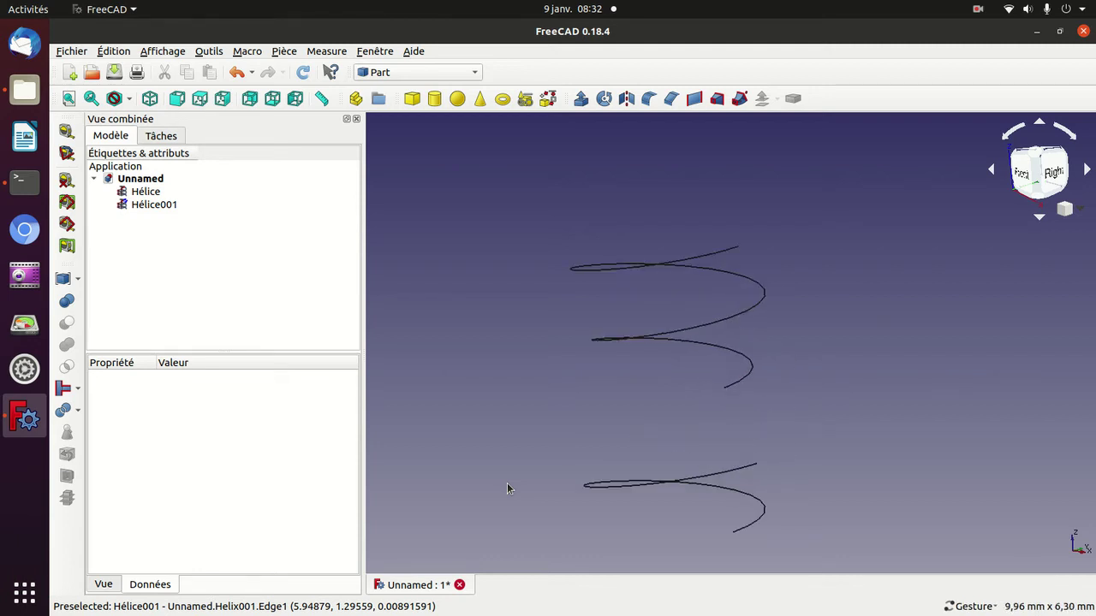
pyautogui.press('Up')
pyautogui.press('Right')
pyautogui.press('Right')
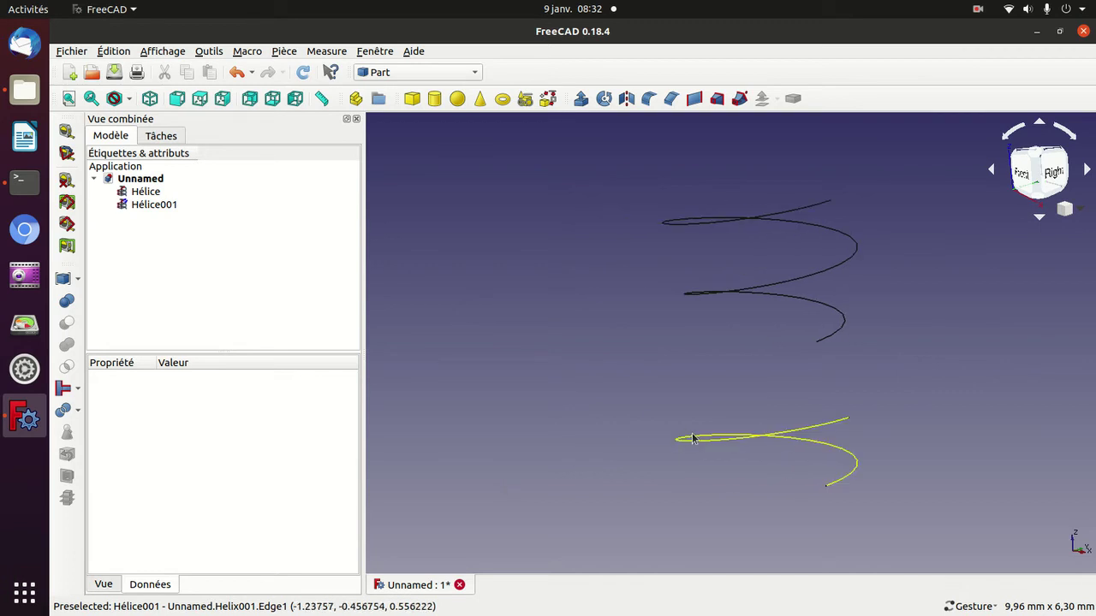
# Switch Hélice001 back to left-handed local coordinates.
pyautogui.click(695, 438)
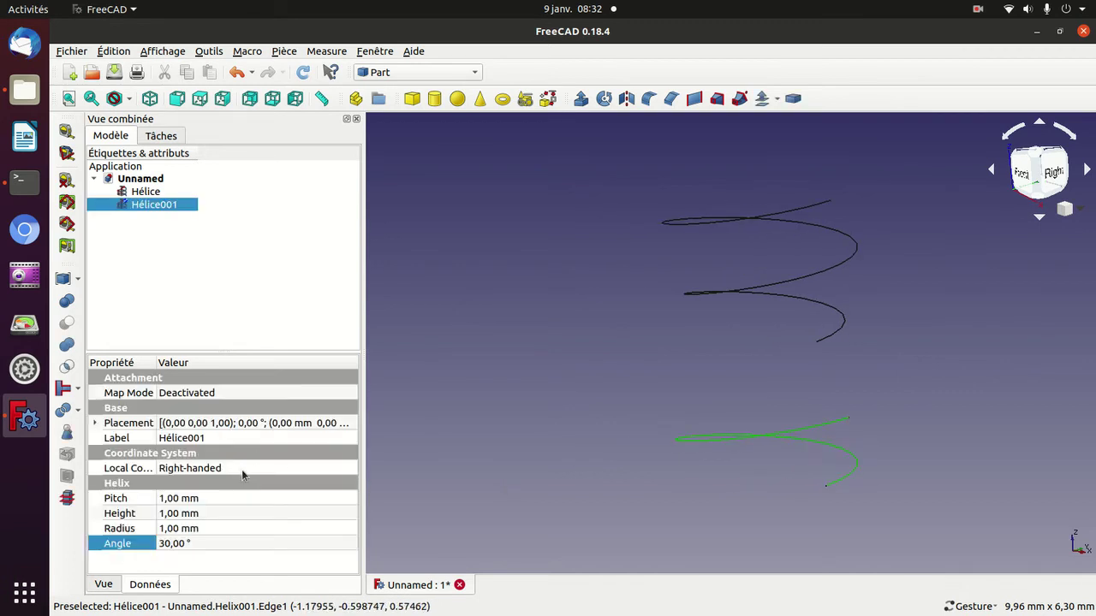
pyautogui.click(241, 469)
pyautogui.click(236, 470)
pyautogui.click(230, 486)
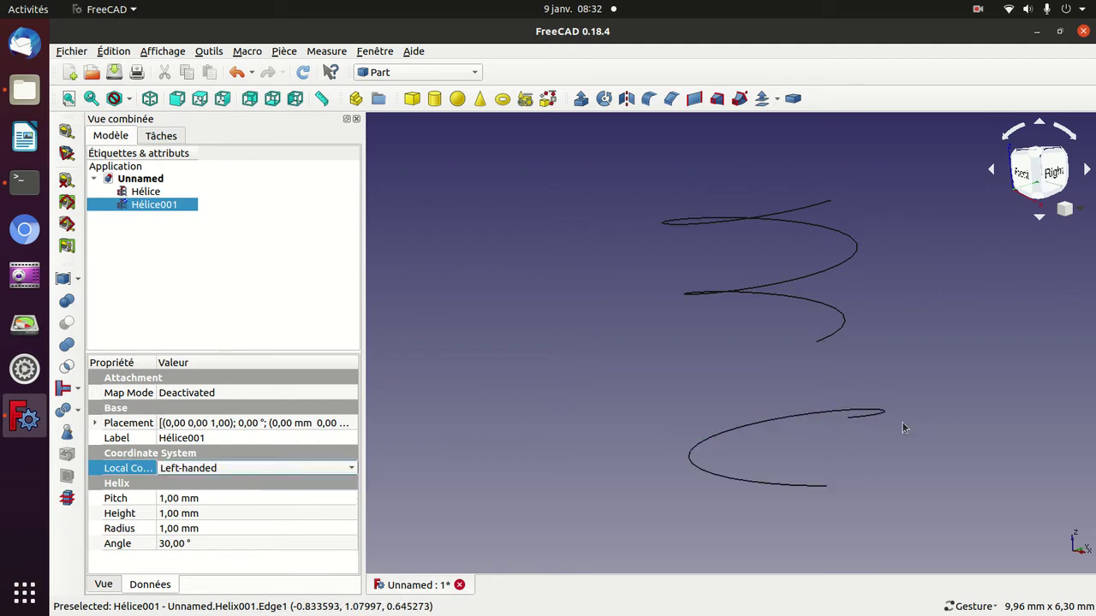
# Switch to the right, then isometric view, zoom out and pan the helix toward centre.
pyautogui.press('3')
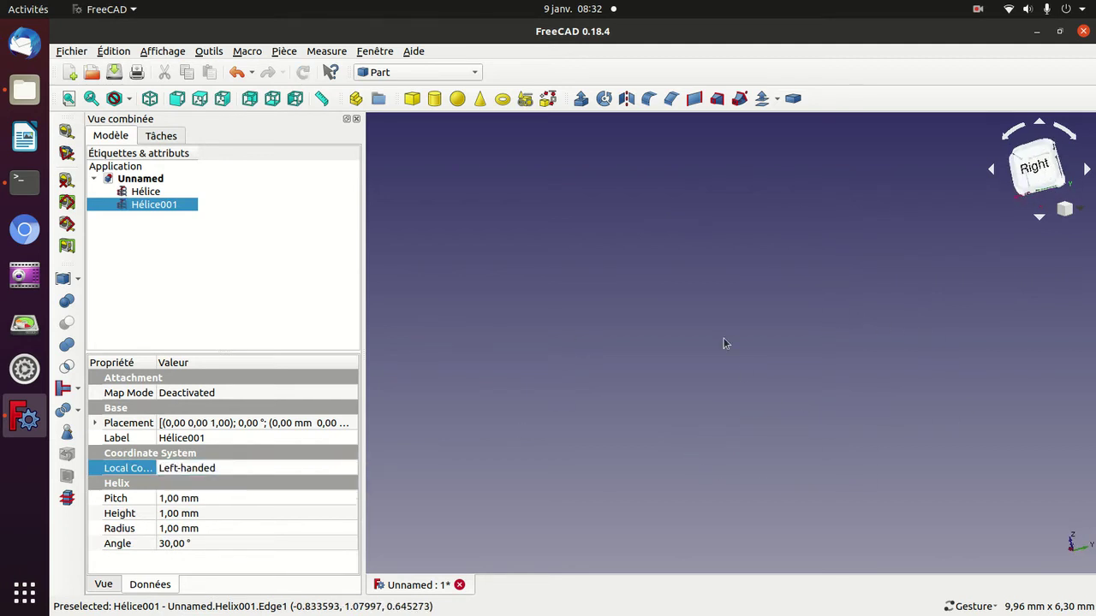
pyautogui.press('0')
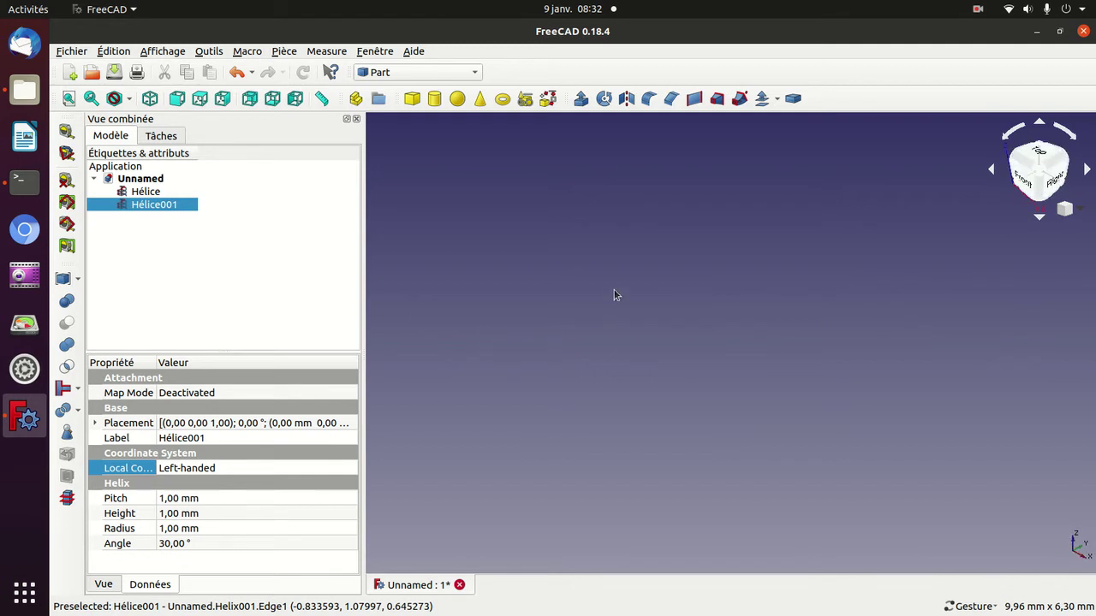
pyautogui.scroll(-1, 613, 295)
pyautogui.scroll(-4, 614, 294)
pyautogui.scroll(-2, 613, 295)
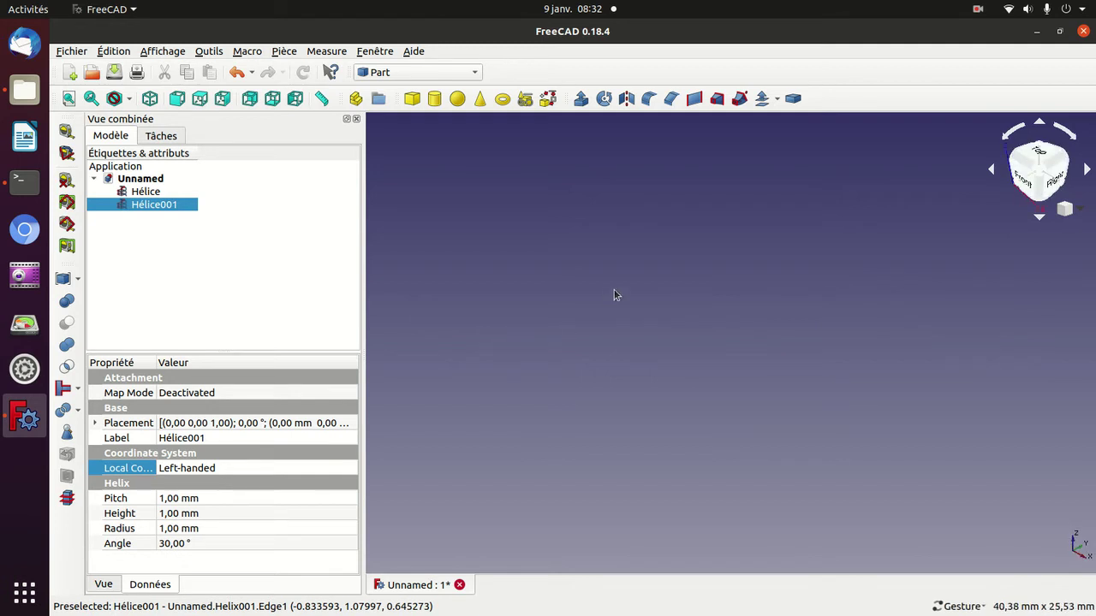
pyautogui.scroll(-4, 614, 294)
pyautogui.press('Up')
pyautogui.press('Up')
pyautogui.press('Up')
pyautogui.press('Up')
pyautogui.press('Up')
pyautogui.press('Left')
pyautogui.press('Left')
pyautogui.press('Down')
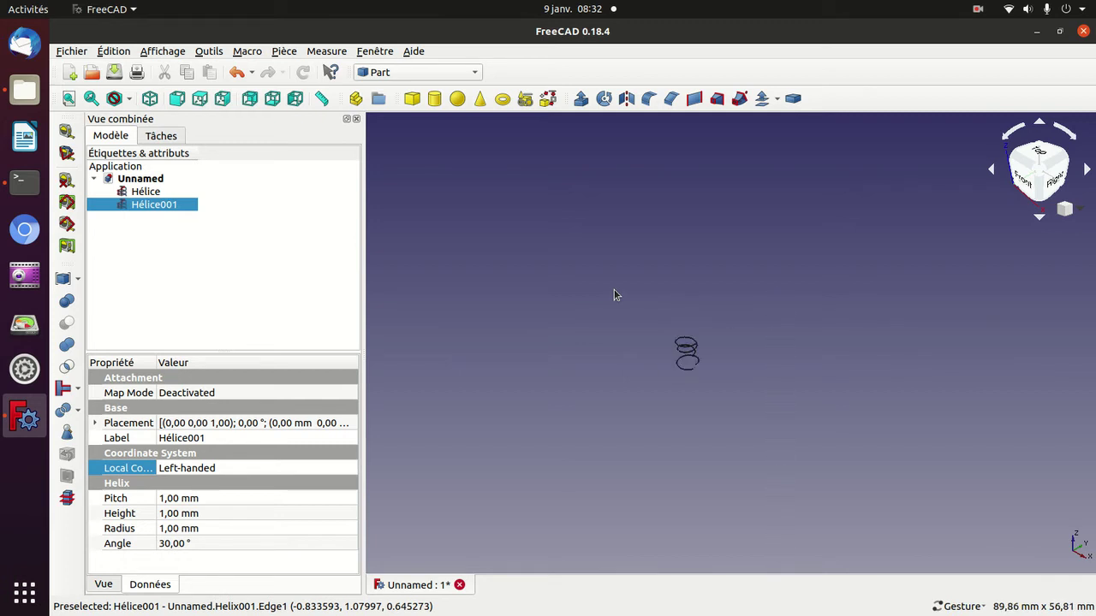
# Zoom in on the helix, check the front view and return to isometric.
pyautogui.scroll(4, 613, 294)
pyautogui.scroll(3, 613, 294)
pyautogui.press('Right')
pyautogui.press('Right')
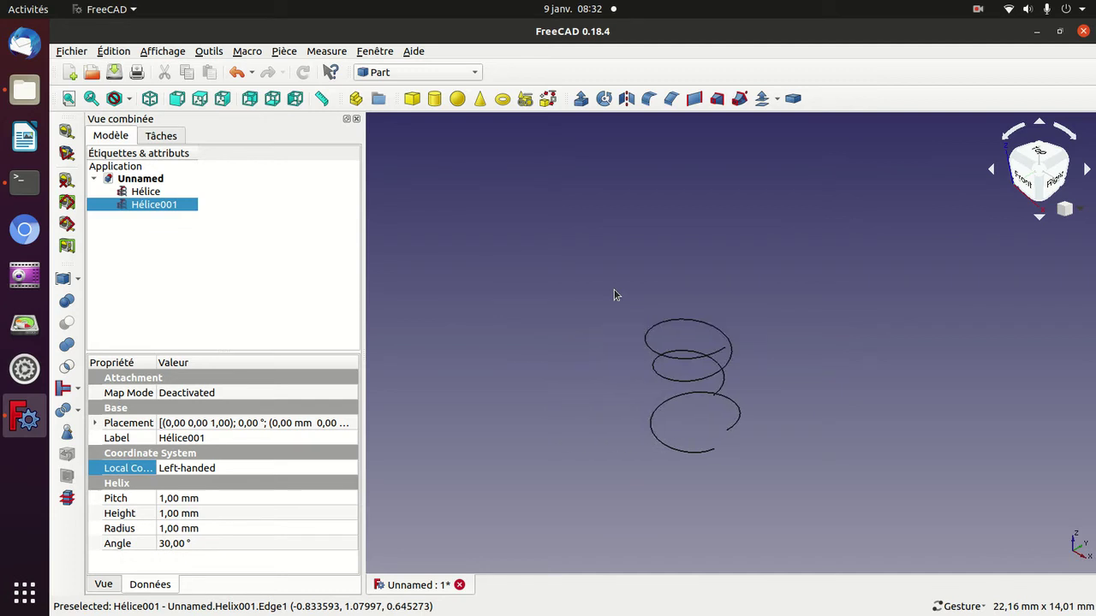
pyautogui.press('Right')
pyautogui.hotkey('ctrl', '+')
pyautogui.hotkey('ctrl', '+')
pyautogui.hotkey('ctrl', '+')
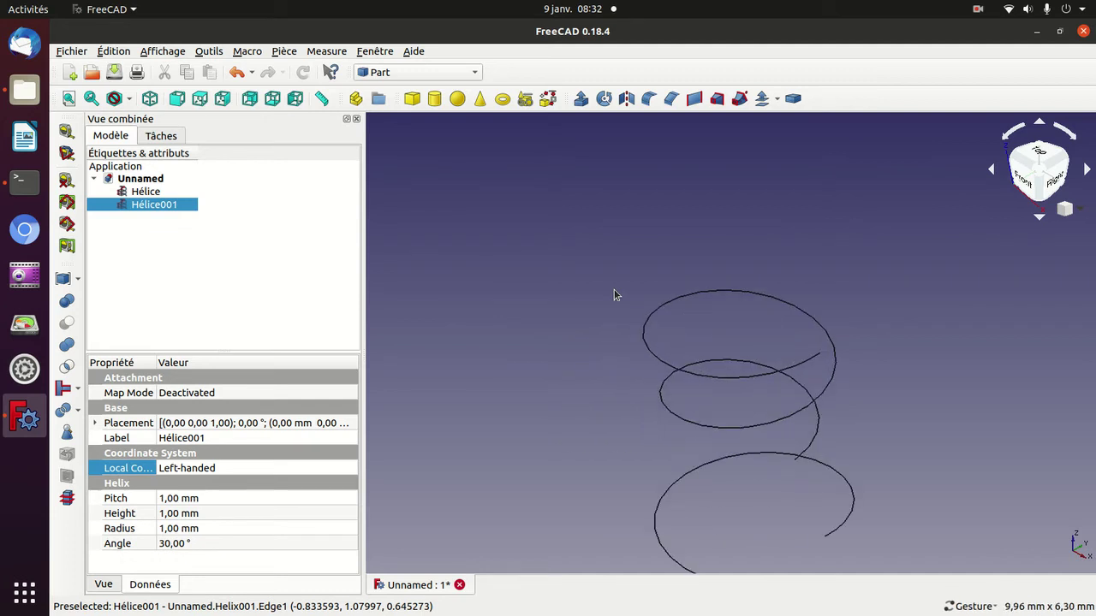
pyautogui.hotkey('ctrl', '+')
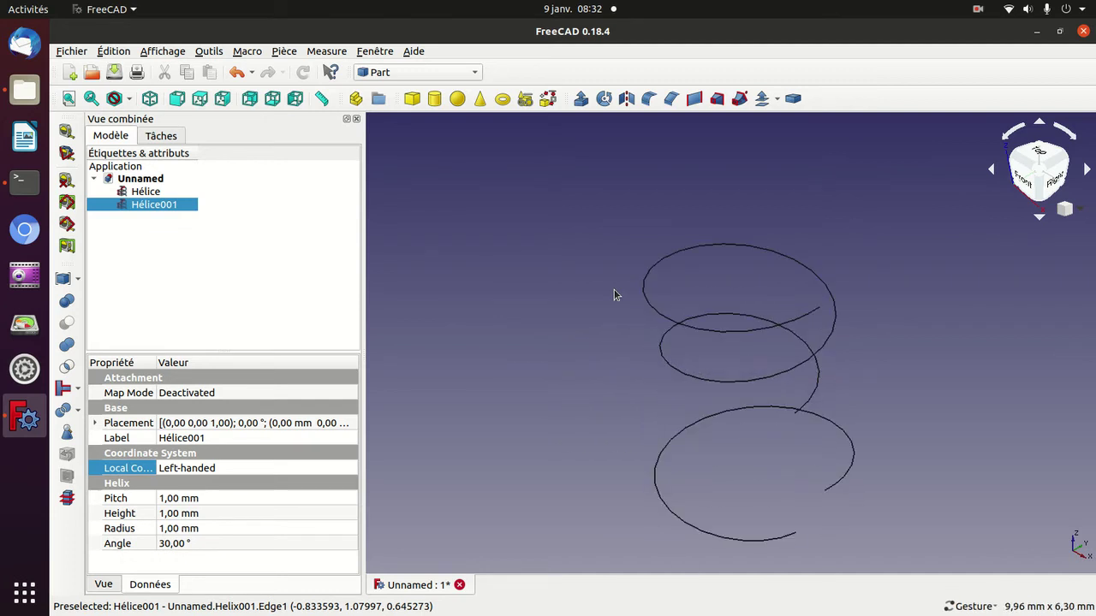
pyautogui.press('1')
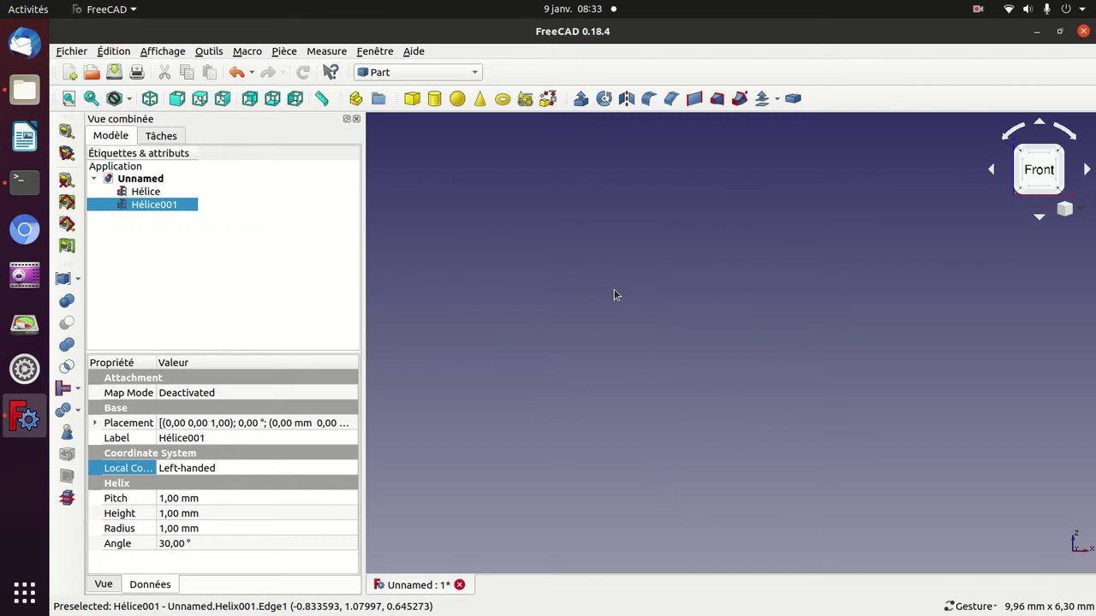
pyautogui.press('0')
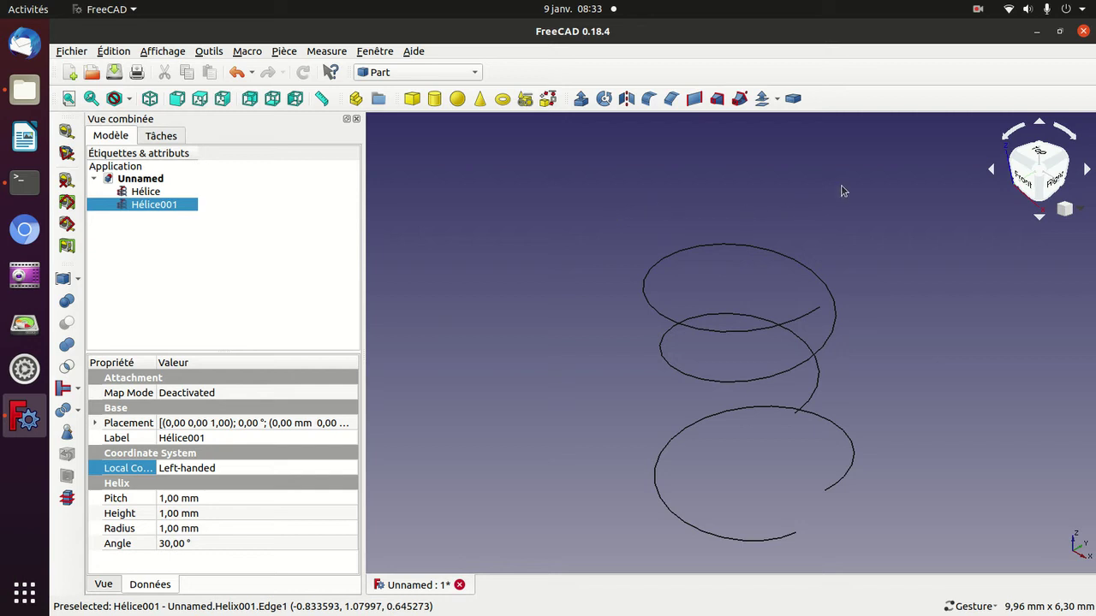
# Choose the Spirale primitive and set its radius to 0 mm, keeping 1 mm growth and 2 rotations.
pyautogui.click(977, 9)
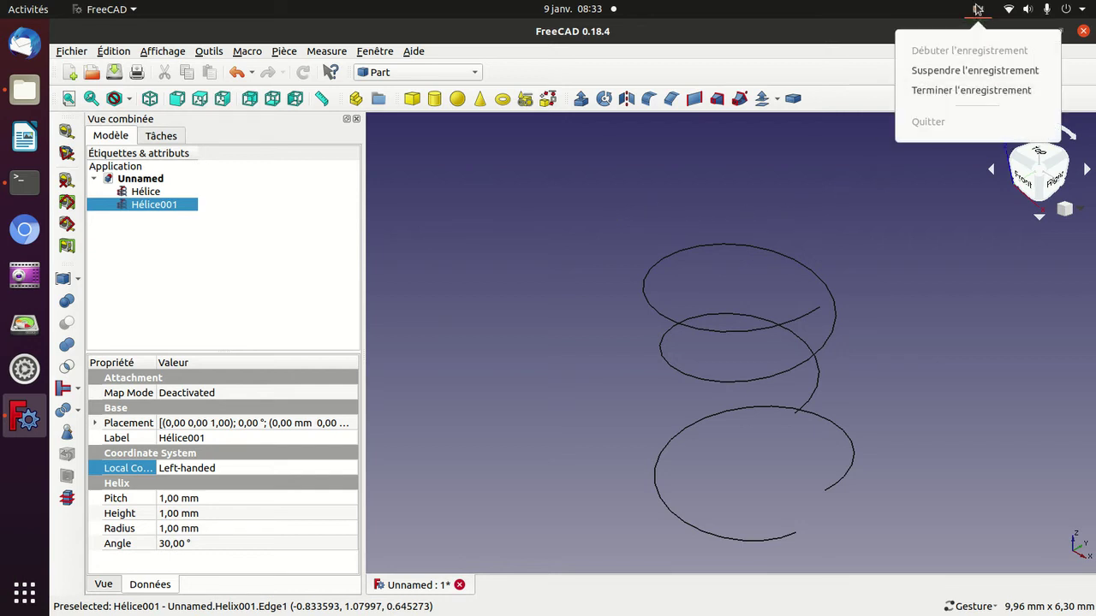
pyautogui.click(958, 91)
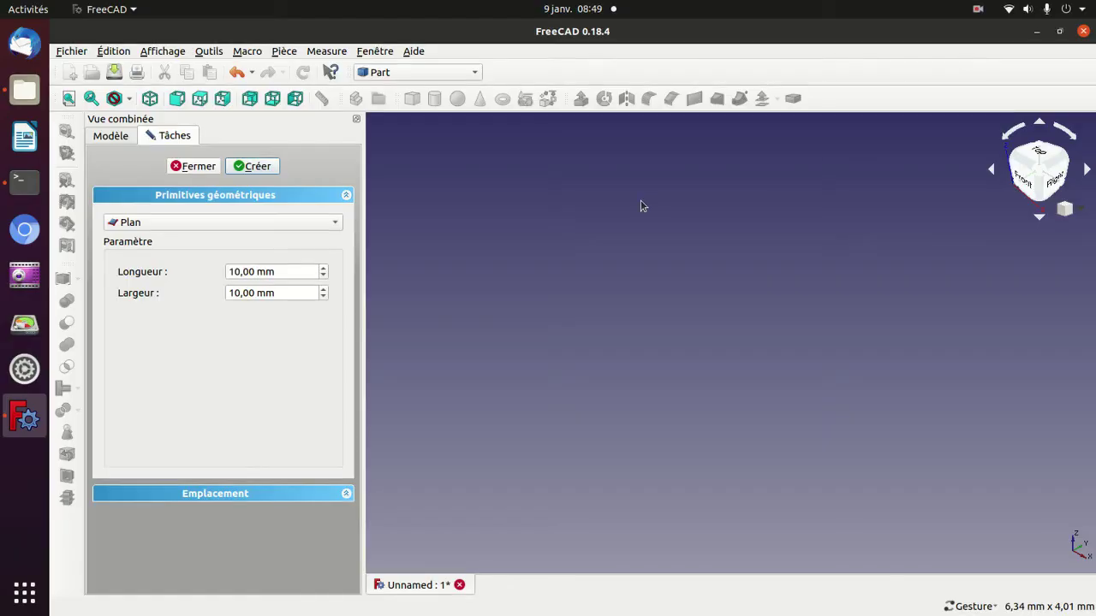
pyautogui.click(296, 222)
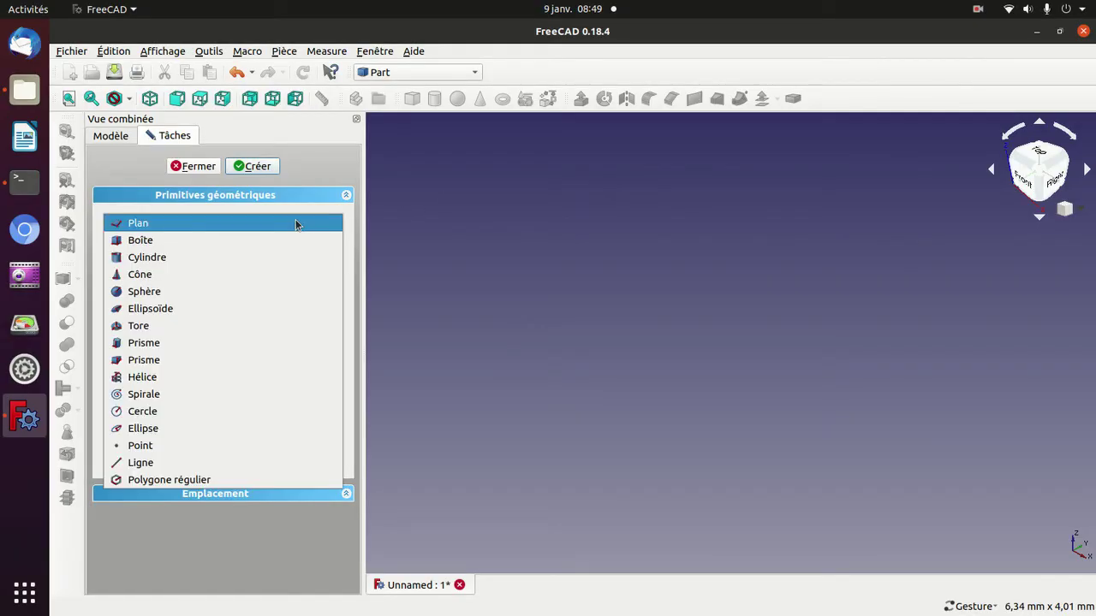
pyautogui.click(240, 394)
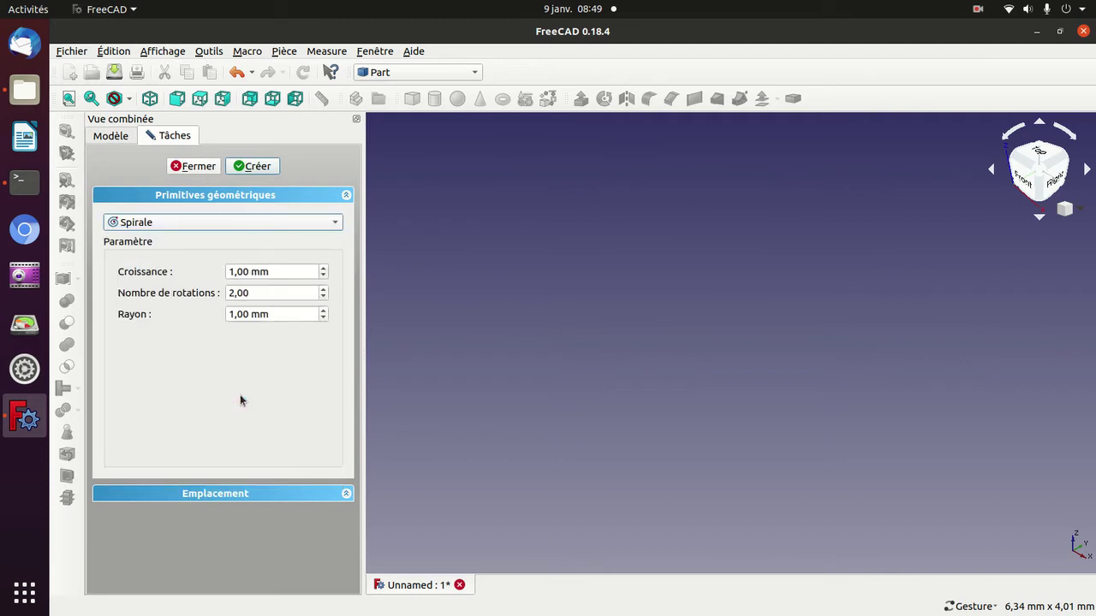
pyautogui.click(235, 315)
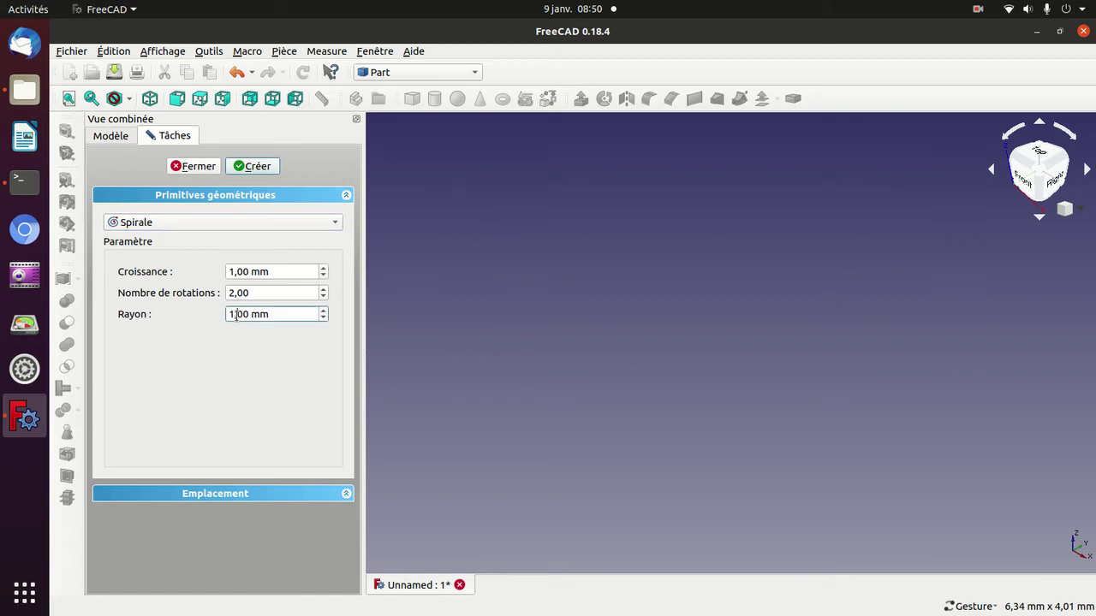
pyautogui.scroll(-1, 235, 314)
pyautogui.press('Return')
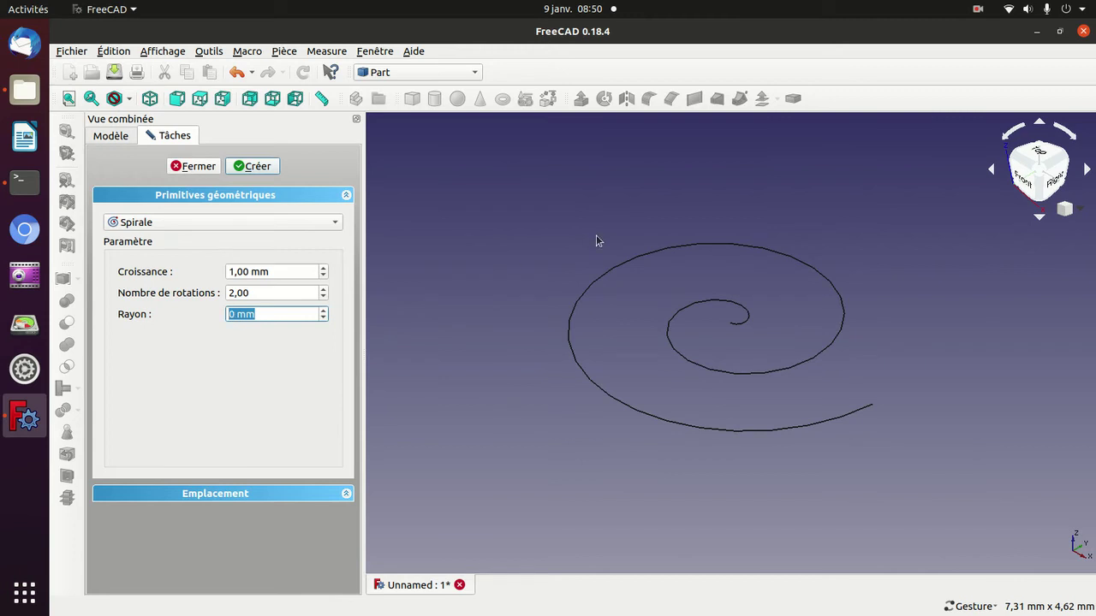
pyautogui.moveTo(637, 176); pyautogui.dragTo(626, 276)
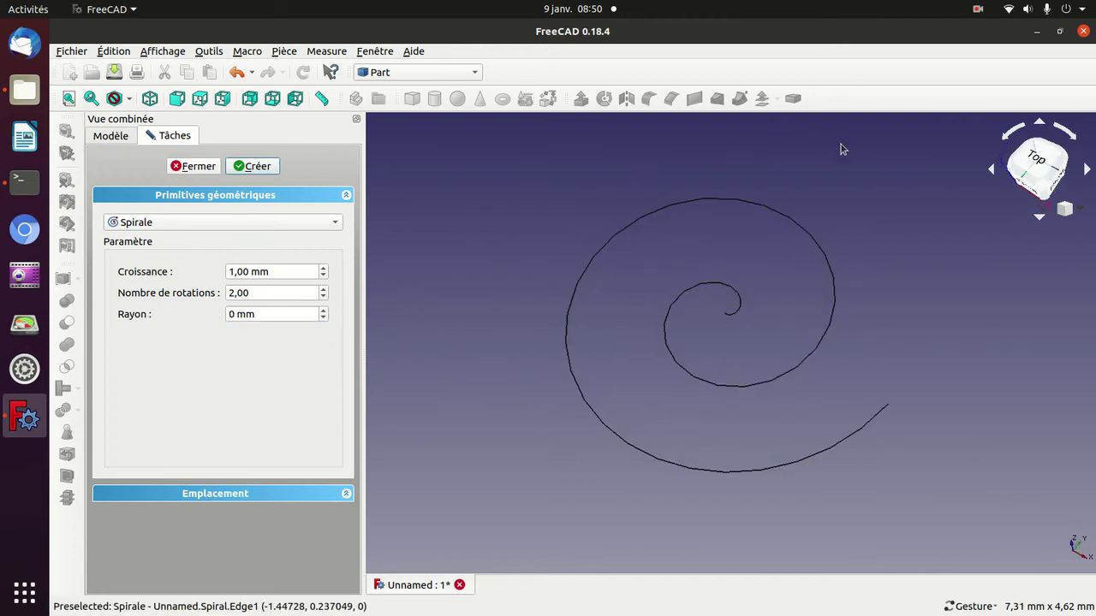
pyautogui.moveTo(841, 149)
pyautogui.mouseDown()
pyautogui.moveTo(801, 194)
pyautogui.moveTo(839, 232)
pyautogui.moveTo(914, 248)
pyautogui.mouseUp()
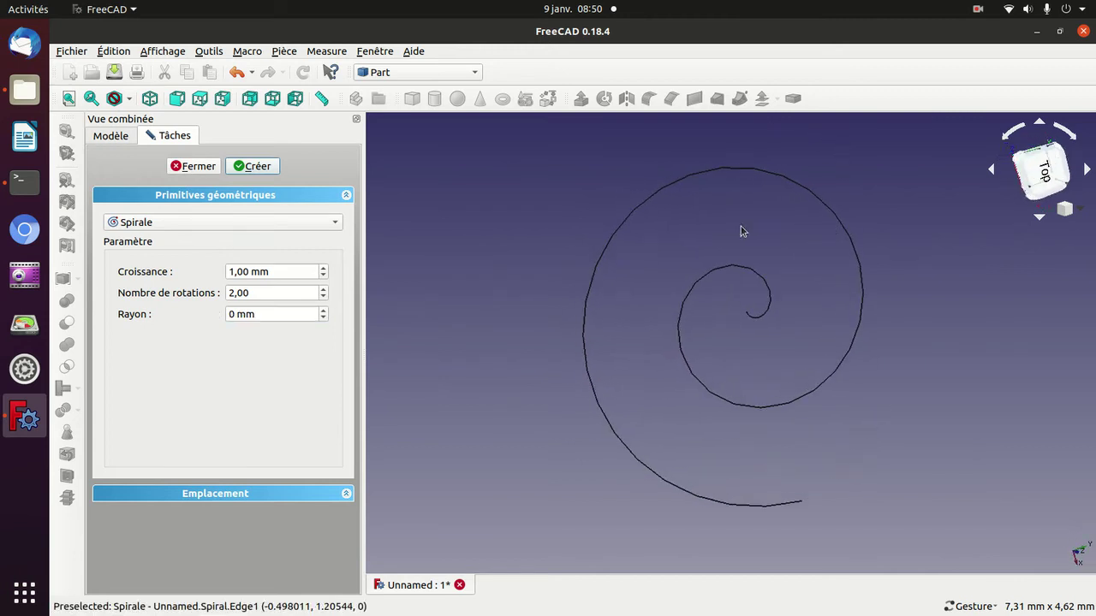
pyautogui.moveTo(473, 263)
pyautogui.mouseDown()
pyautogui.moveTo(807, 313)
pyautogui.moveTo(813, 336)
pyautogui.mouseUp()
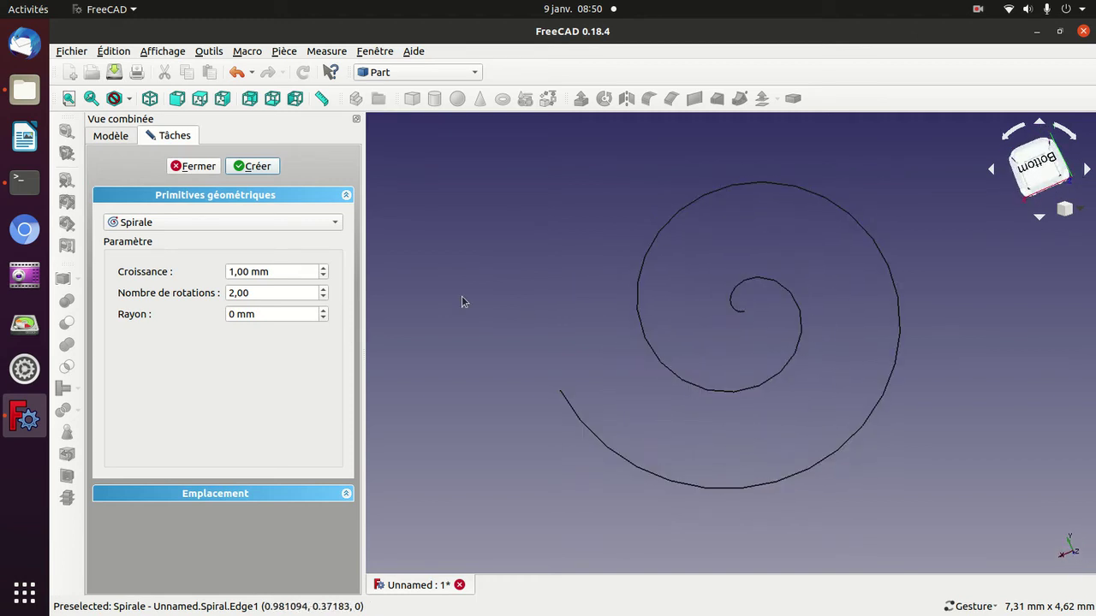
pyautogui.press('2')
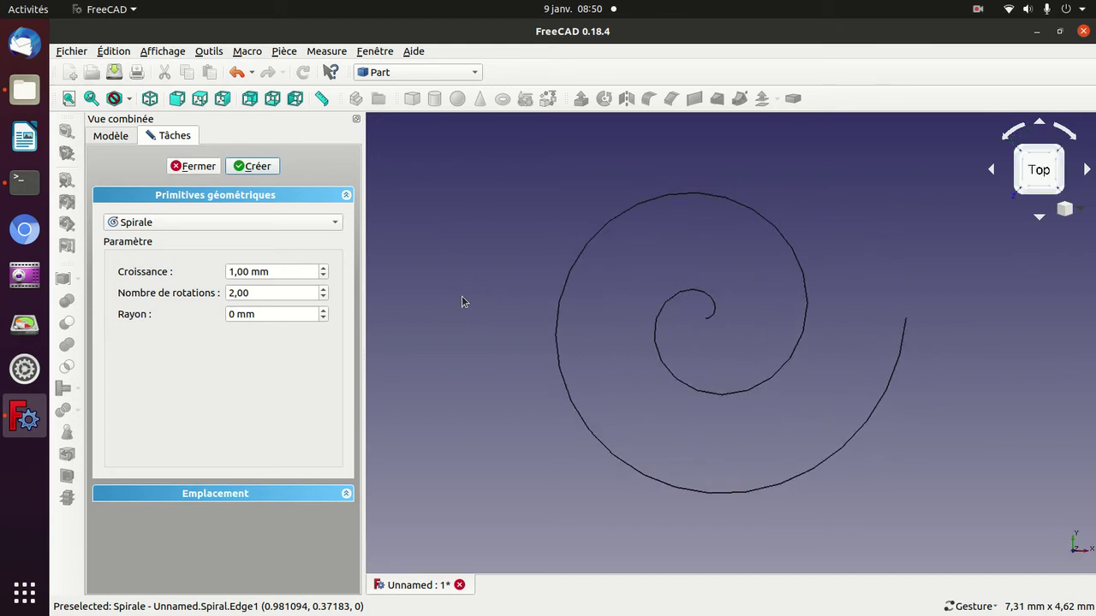
pyautogui.press('5')
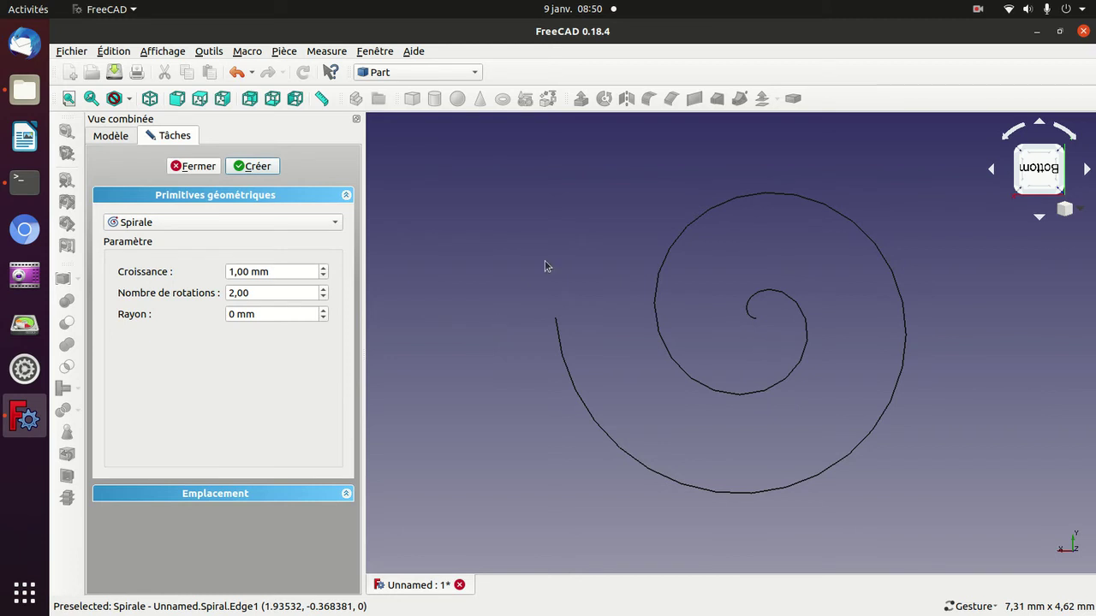
pyautogui.moveTo(577, 240)
pyautogui.mouseDown()
pyautogui.moveTo(699, 293)
pyautogui.moveTo(767, 366)
pyautogui.mouseUp()
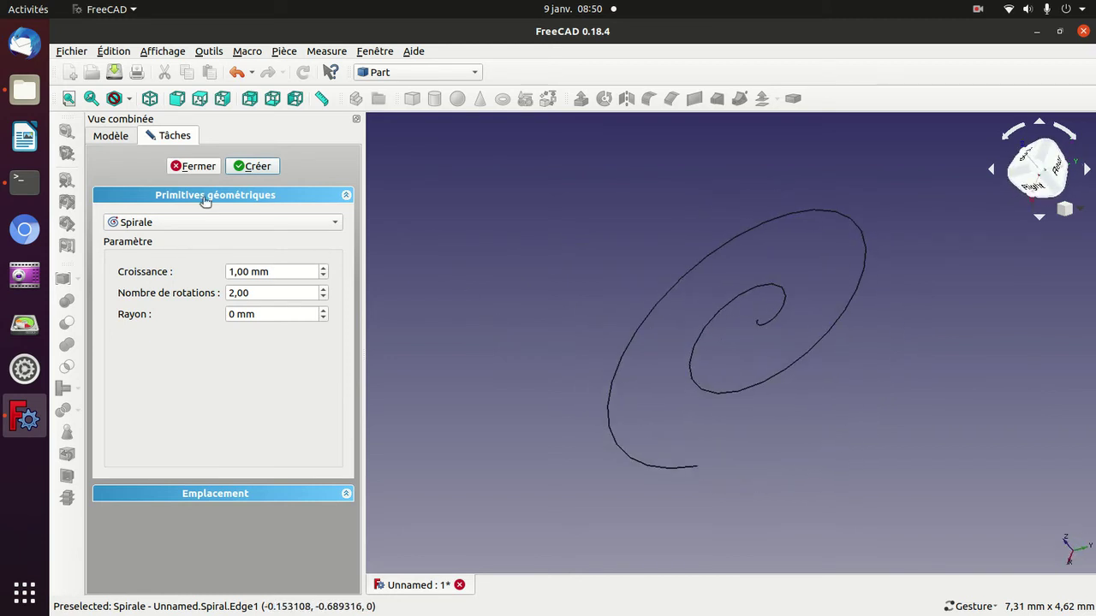
# Create a second spiral and drag the first Spirale 1 mm along Z.
pyautogui.click(247, 167)
pyautogui.click(133, 135)
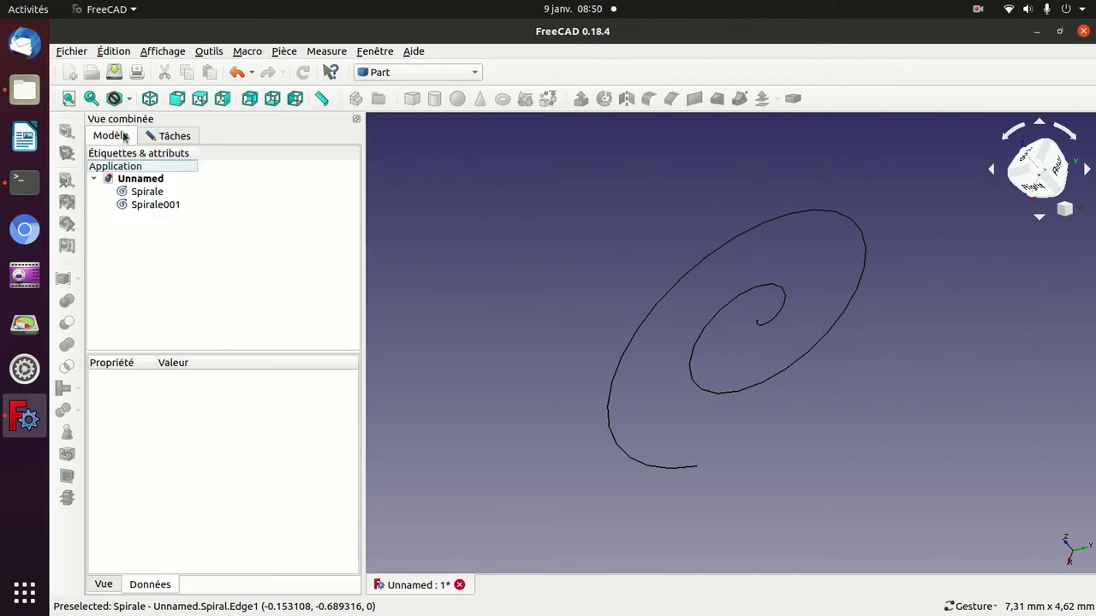
pyautogui.click(135, 195)
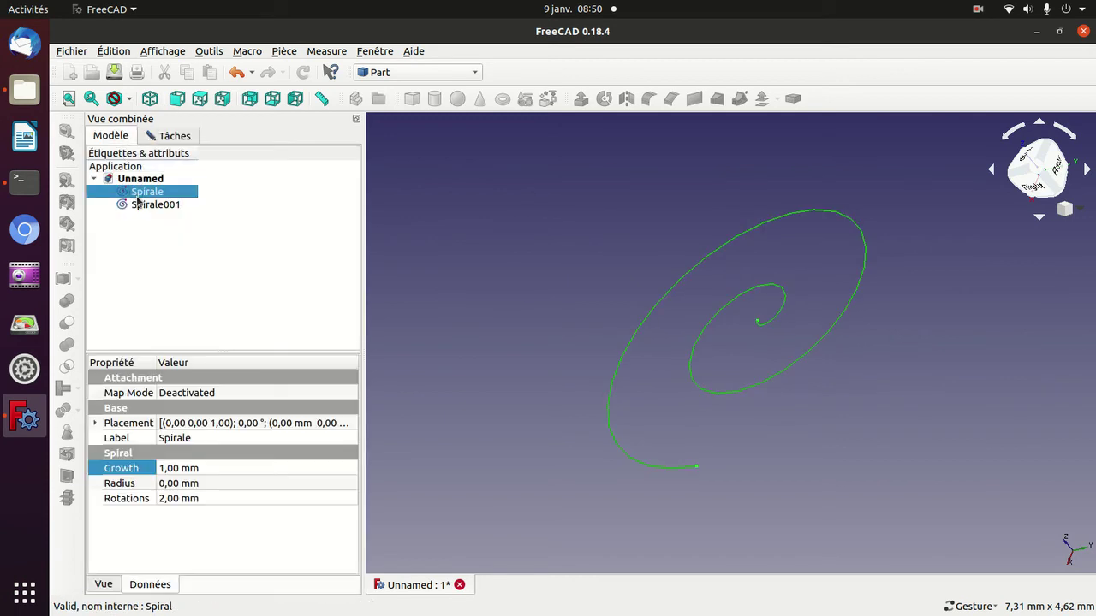
pyautogui.doubleClick(134, 197)
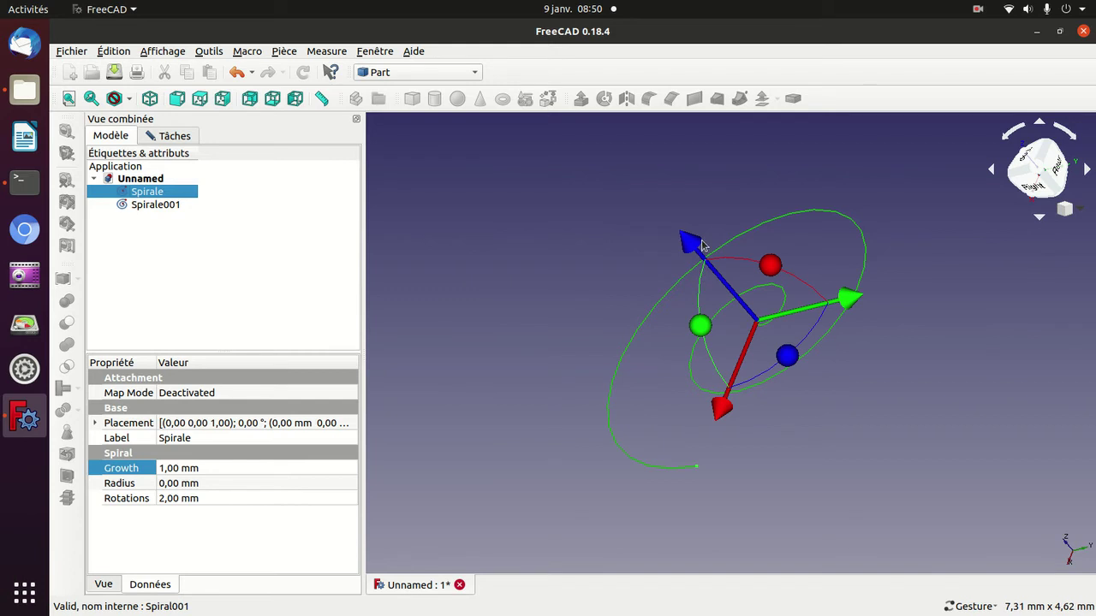
pyautogui.moveTo(700, 253)
pyautogui.mouseDown()
pyautogui.moveTo(637, 219)
pyautogui.moveTo(648, 246)
pyautogui.moveTo(551, 212)
pyautogui.mouseUp()
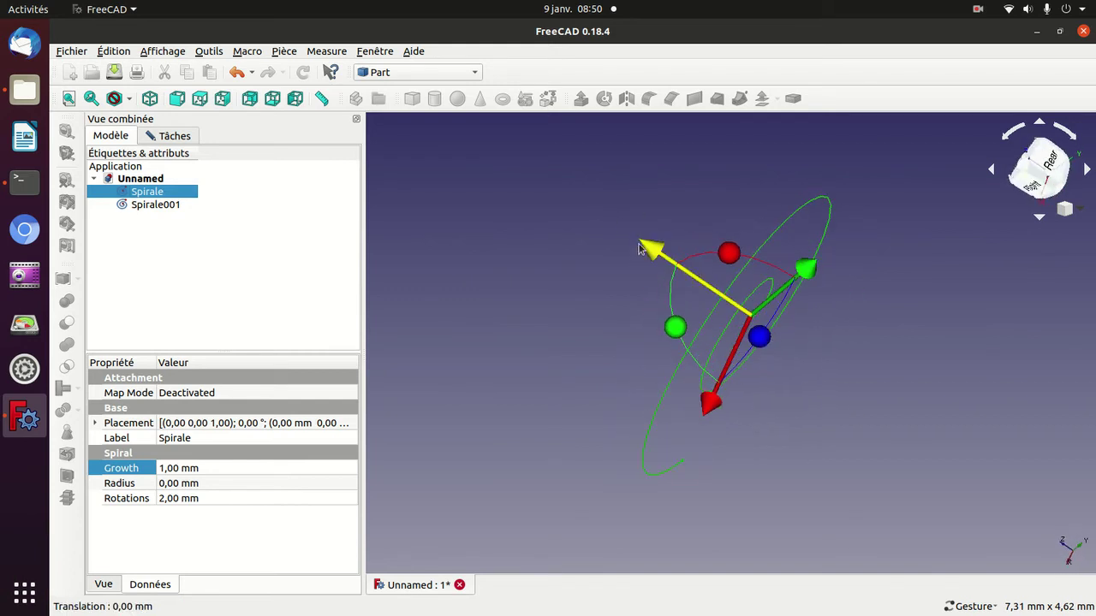
pyautogui.click(849, 345)
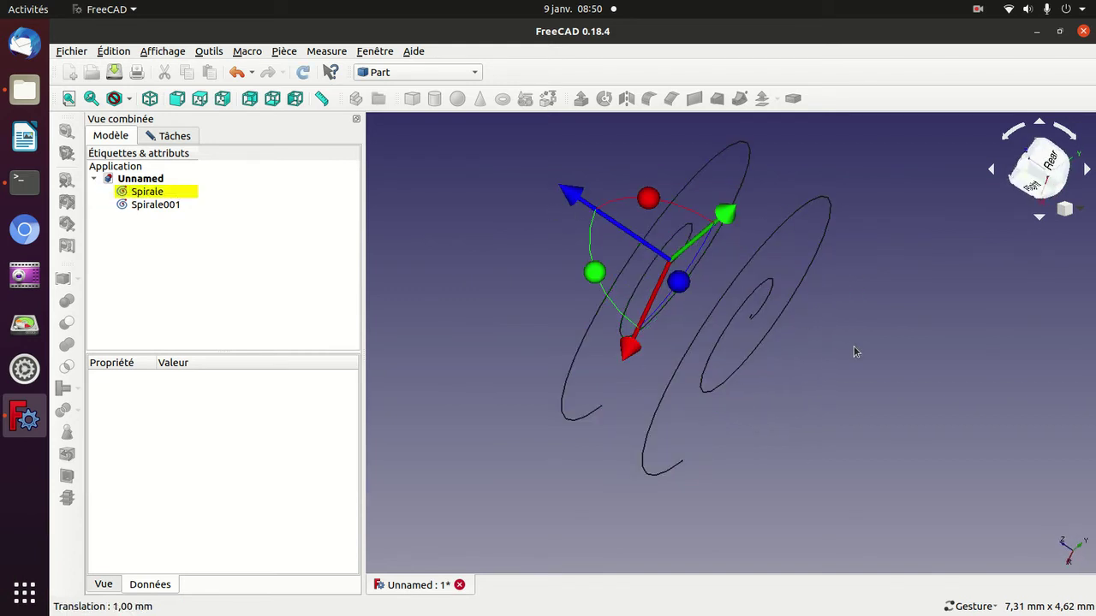
# Close the primitives task, confirm Spirale's new position and orbit to compare both spirals.
pyautogui.click(175, 135)
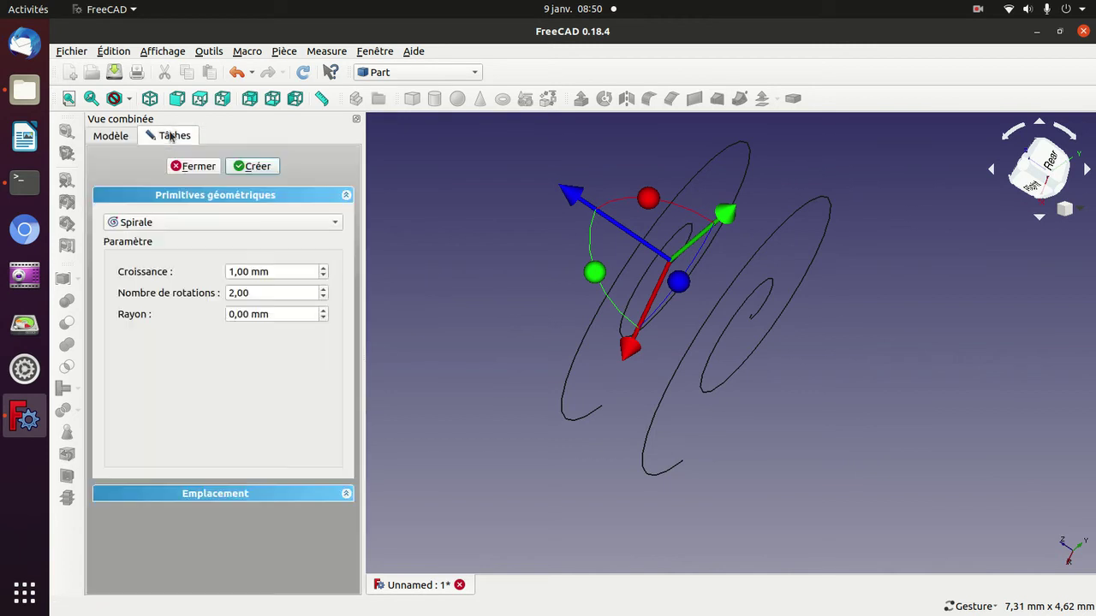
pyautogui.click(181, 165)
pyautogui.doubleClick(161, 192)
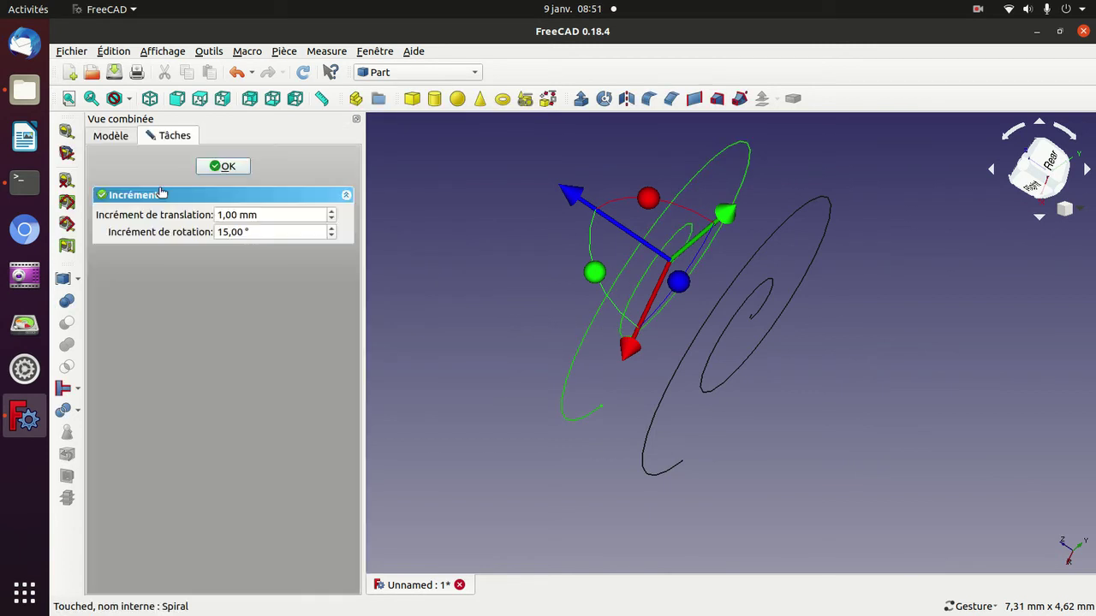
pyautogui.click(227, 167)
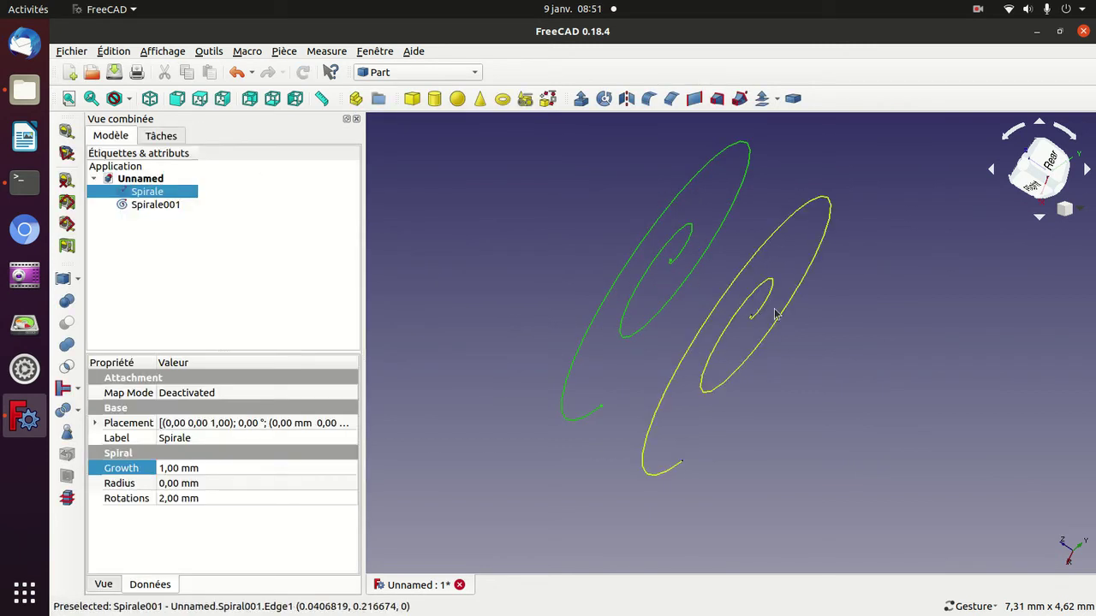
pyautogui.click(845, 346)
pyautogui.moveTo(848, 345)
pyautogui.mouseDown()
pyautogui.moveTo(641, 259)
pyautogui.moveTo(633, 331)
pyautogui.moveTo(746, 360)
pyautogui.moveTo(698, 356)
pyautogui.mouseUp()
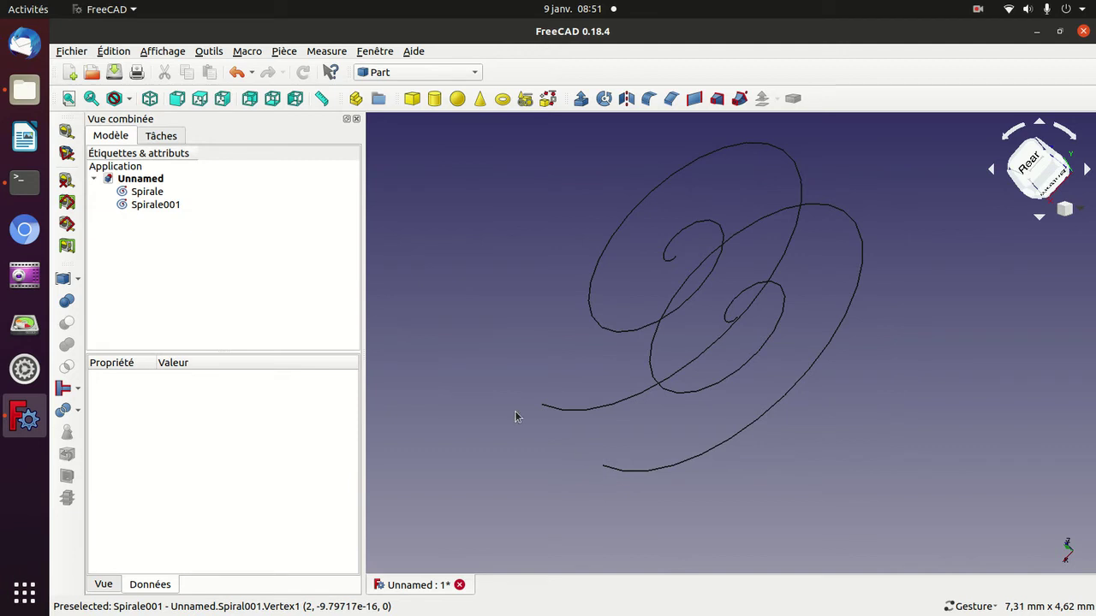
# Rotate Spirale001 by 180° with the Transform dragger, checking it from top and isometric views.
pyautogui.click(146, 208)
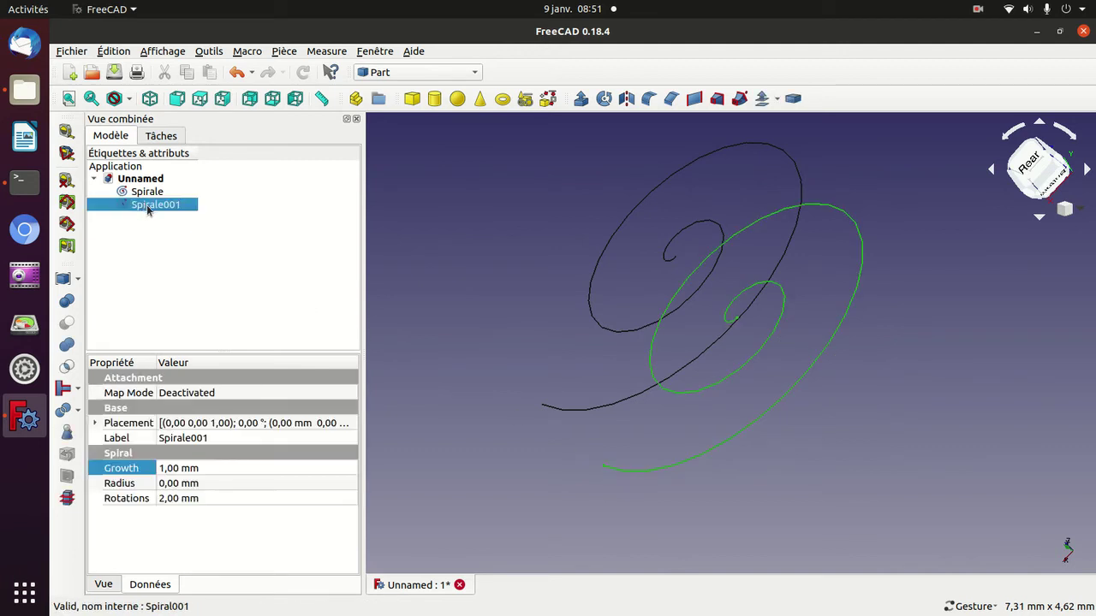
pyautogui.doubleClick(147, 209)
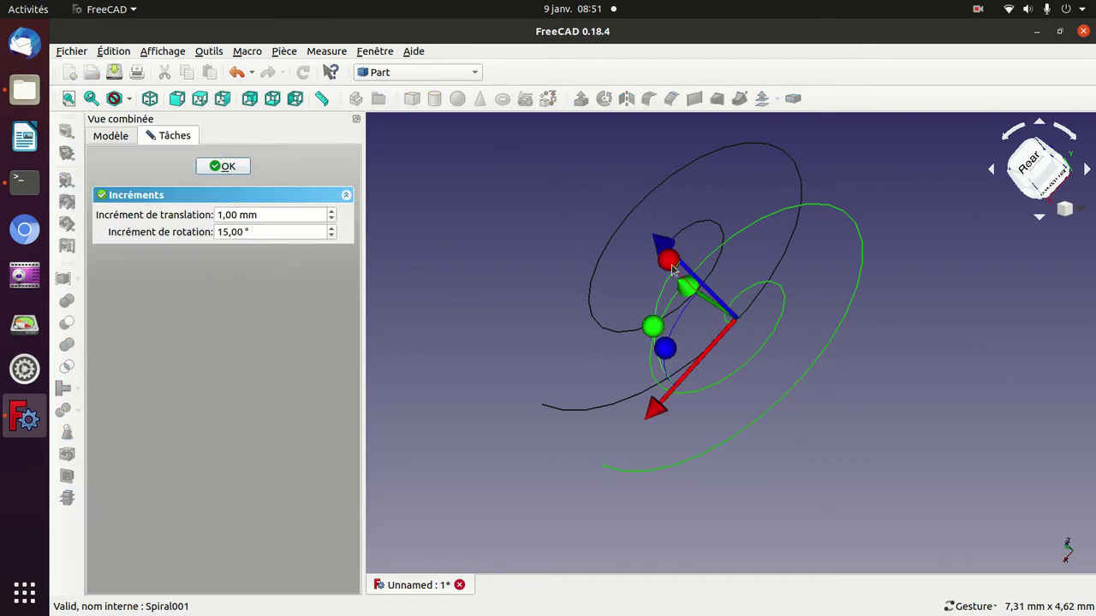
pyautogui.moveTo(673, 271); pyautogui.dragTo(828, 349)
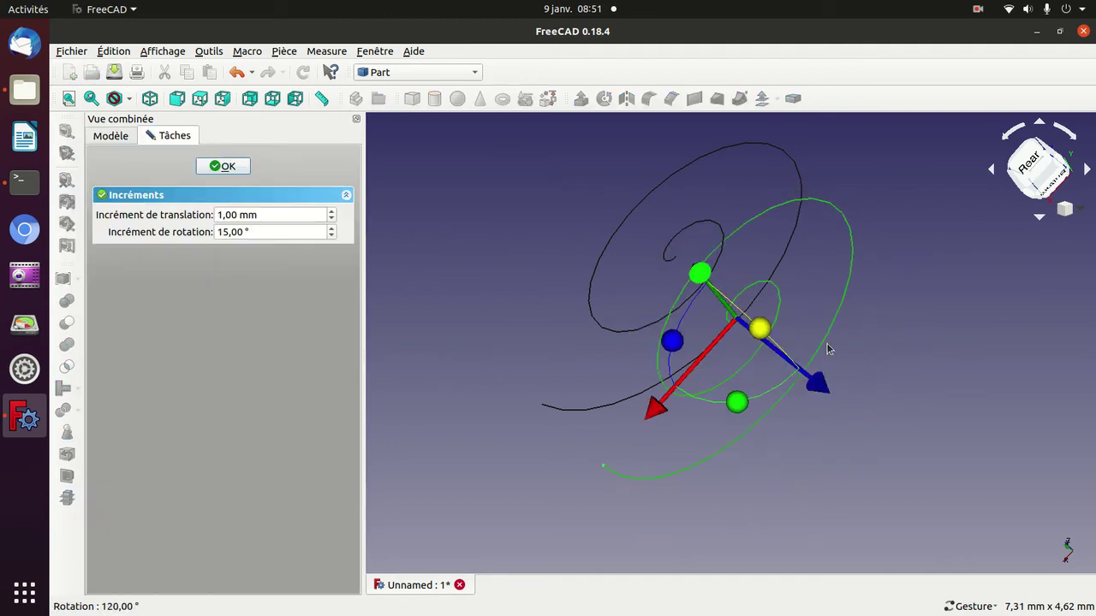
pyautogui.moveTo(828, 349)
pyautogui.mouseDown()
pyautogui.moveTo(794, 362)
pyautogui.moveTo(767, 350)
pyautogui.mouseUp()
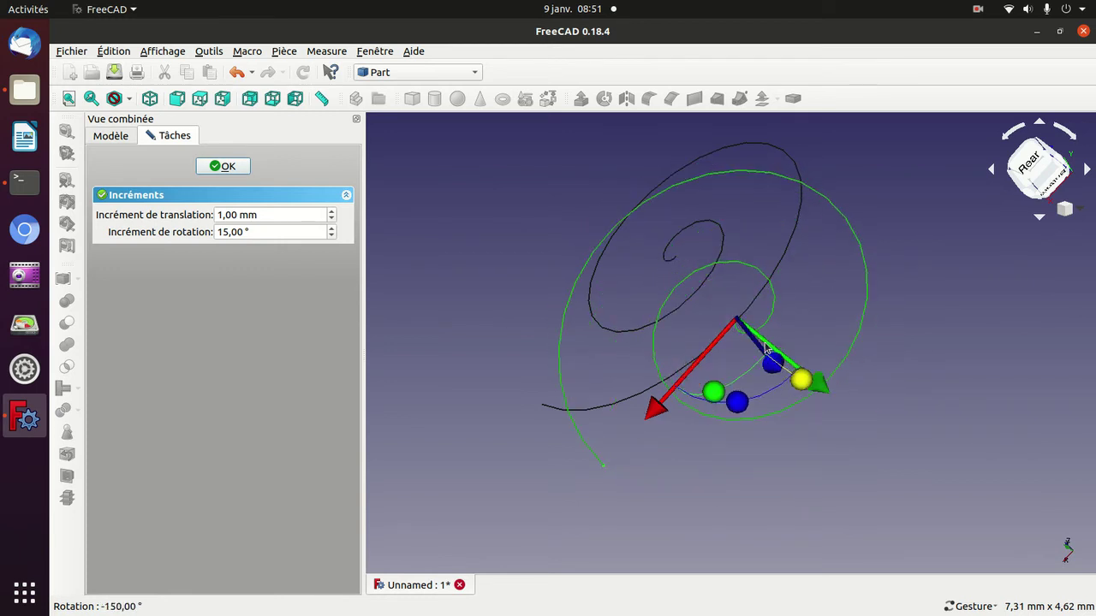
pyautogui.moveTo(959, 396); pyautogui.dragTo(765, 342)
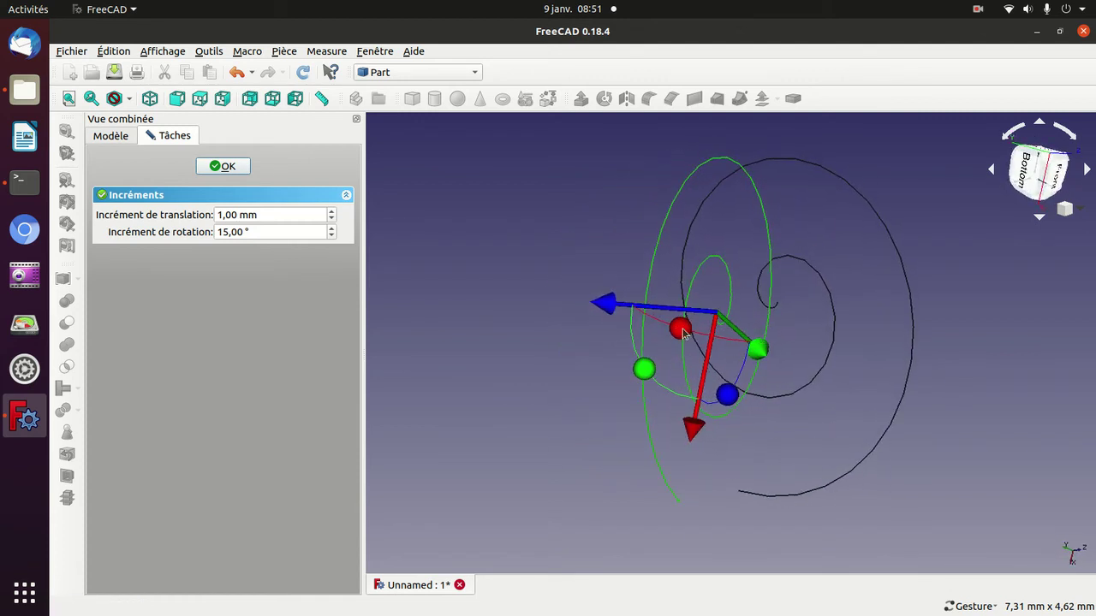
pyautogui.moveTo(681, 329); pyautogui.dragTo(723, 345)
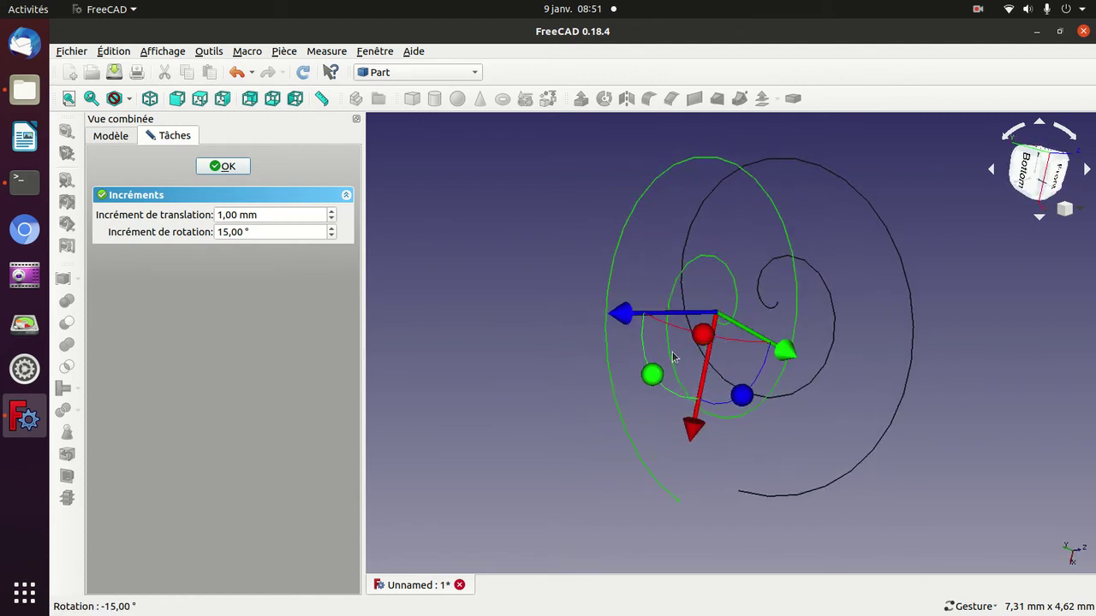
pyautogui.moveTo(540, 291); pyautogui.dragTo(646, 263)
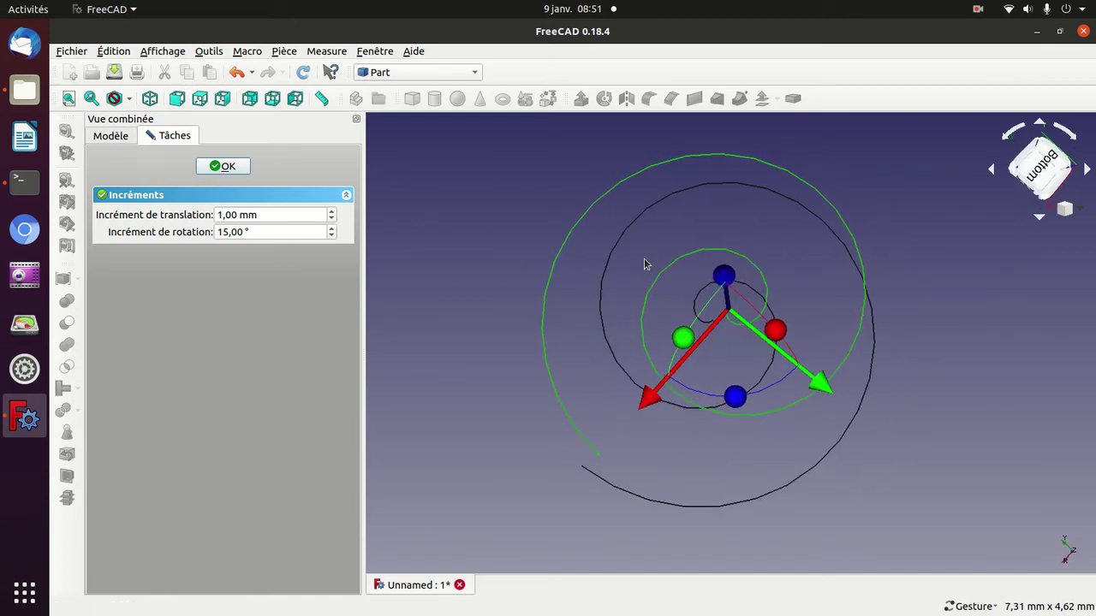
pyautogui.press('2')
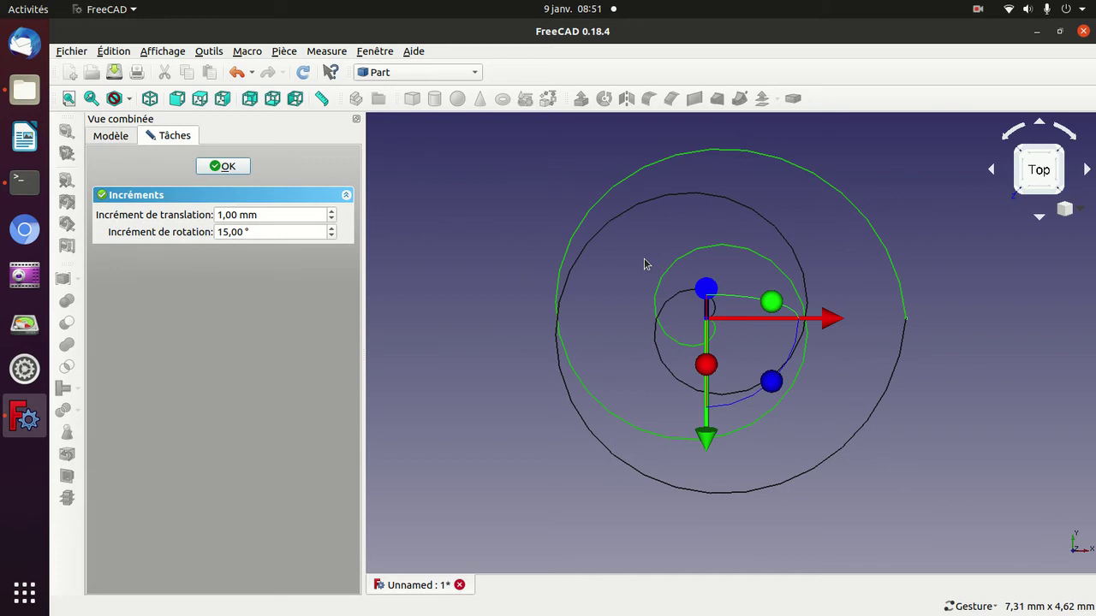
pyautogui.press('0')
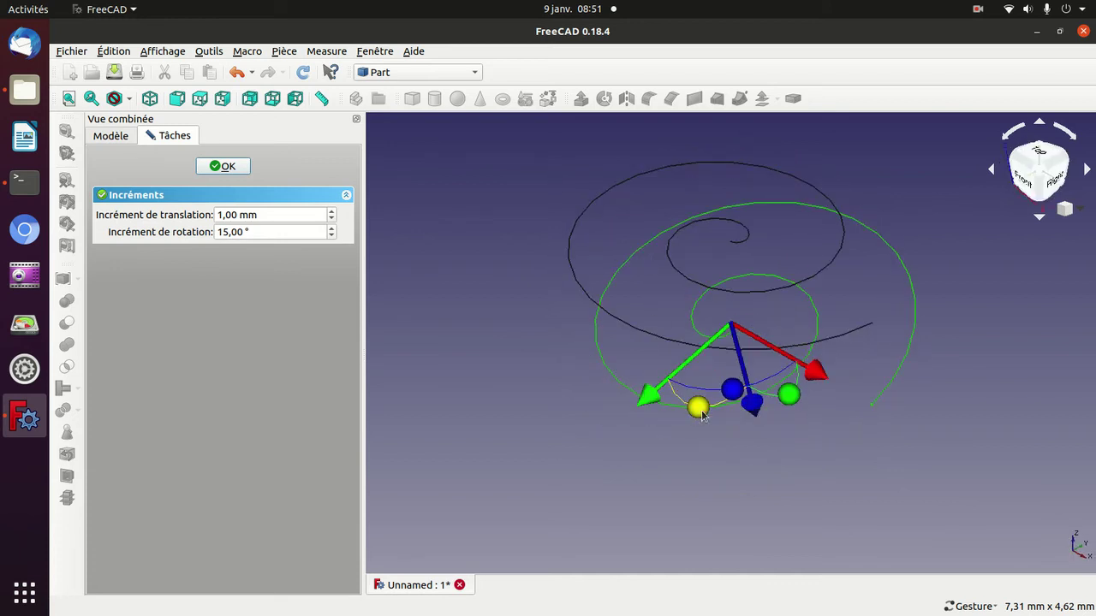
pyautogui.moveTo(700, 414); pyautogui.dragTo(683, 396)
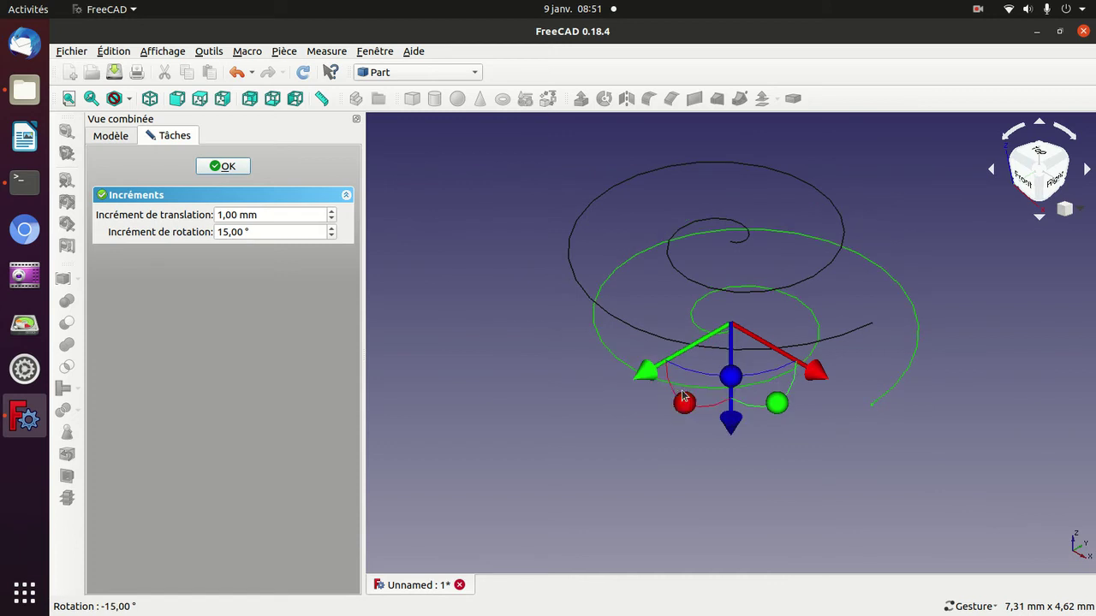
pyautogui.press('2')
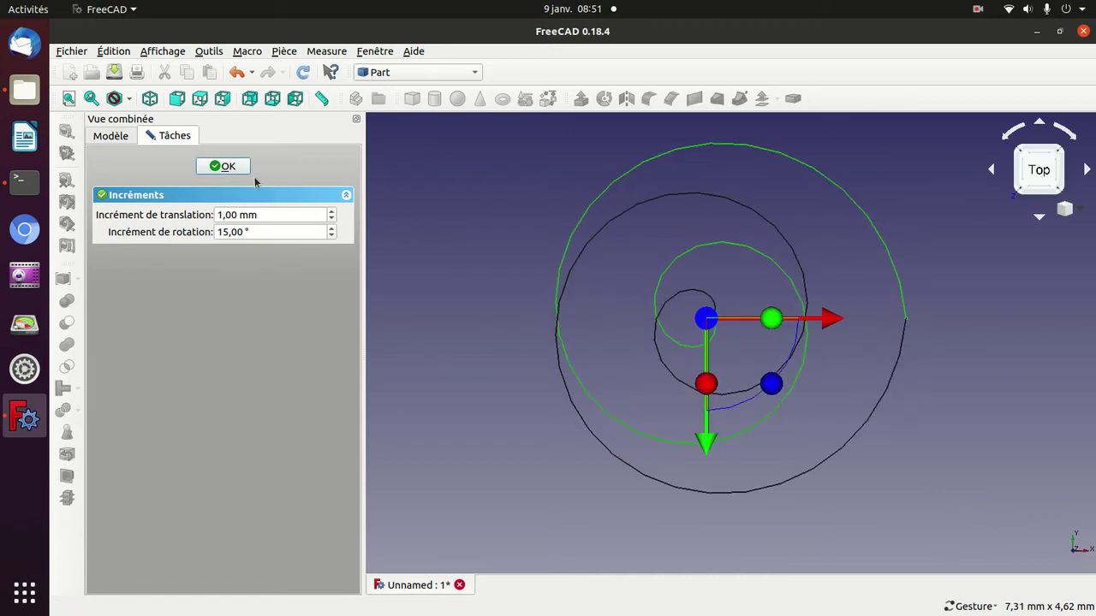
pyautogui.click(221, 166)
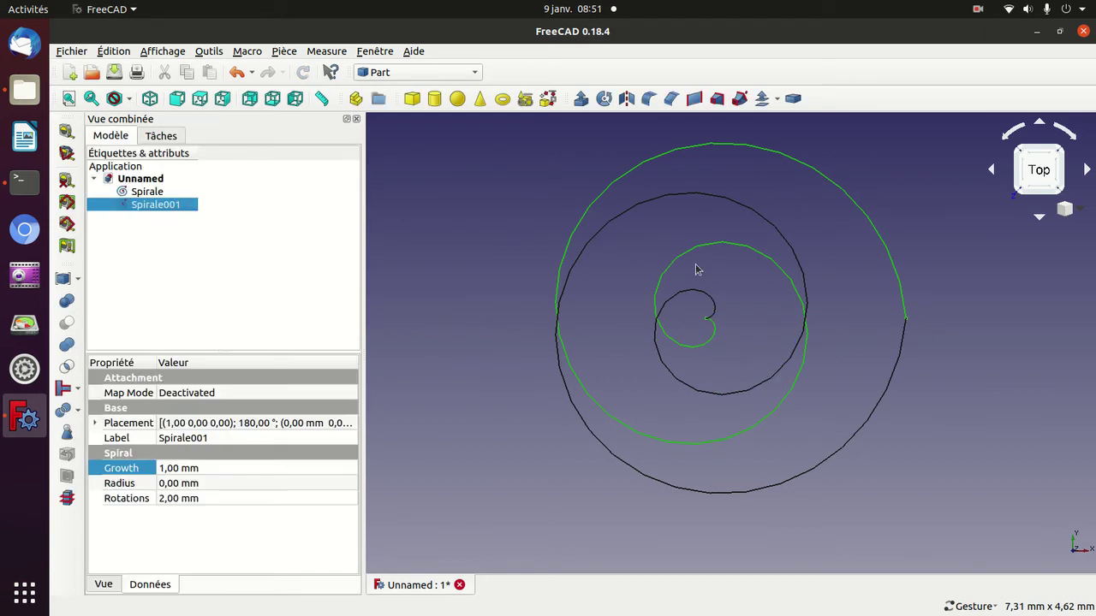
# Shift Spirale001 by -1 mm along an axis so its turns interleave with the first spiral.
pyautogui.moveTo(1010, 308)
pyautogui.mouseDown()
pyautogui.moveTo(834, 311)
pyautogui.moveTo(995, 291)
pyautogui.moveTo(979, 305)
pyautogui.moveTo(870, 323)
pyautogui.mouseUp()
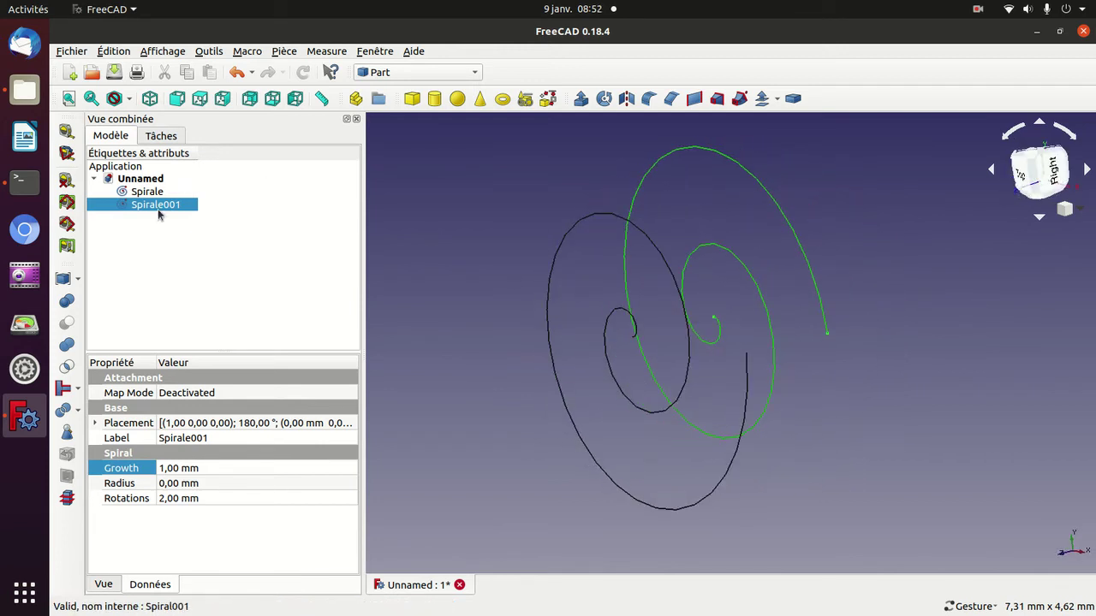
pyautogui.doubleClick(159, 214)
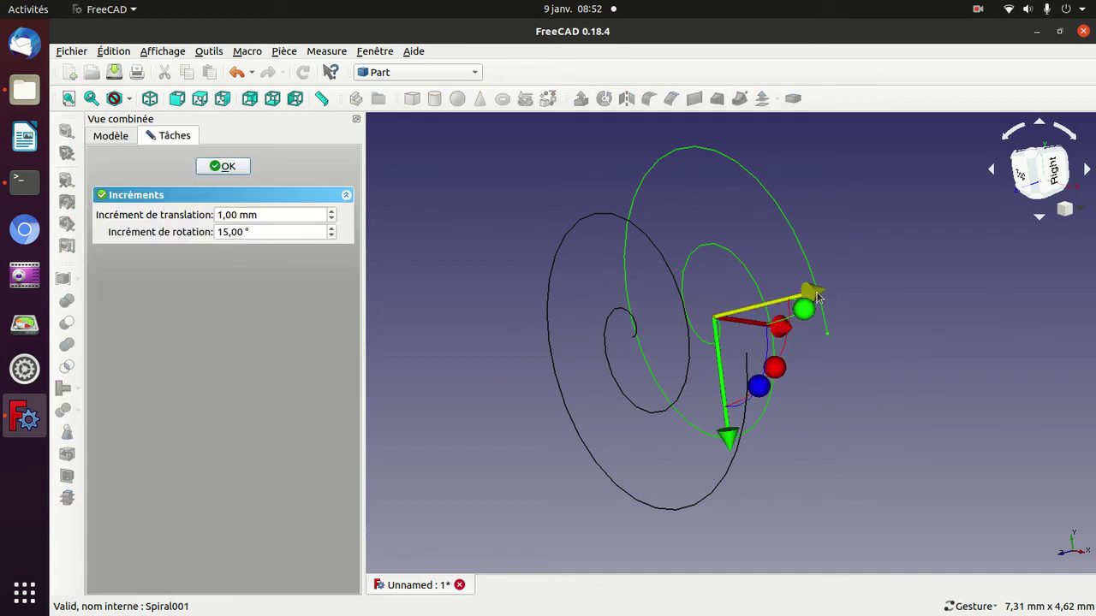
pyautogui.moveTo(816, 296); pyautogui.dragTo(699, 304)
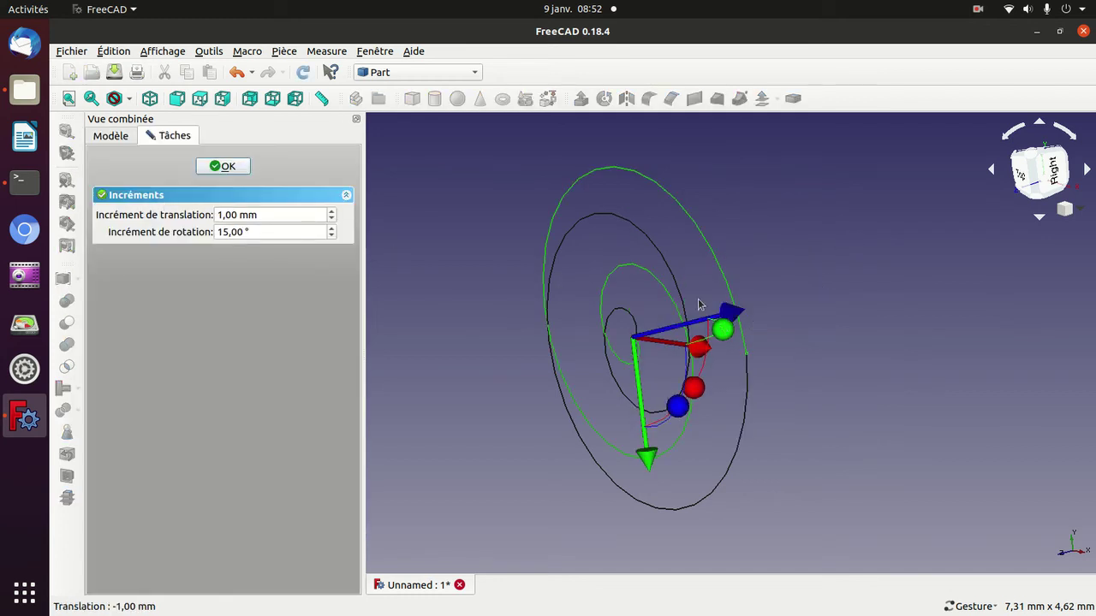
pyautogui.click(224, 166)
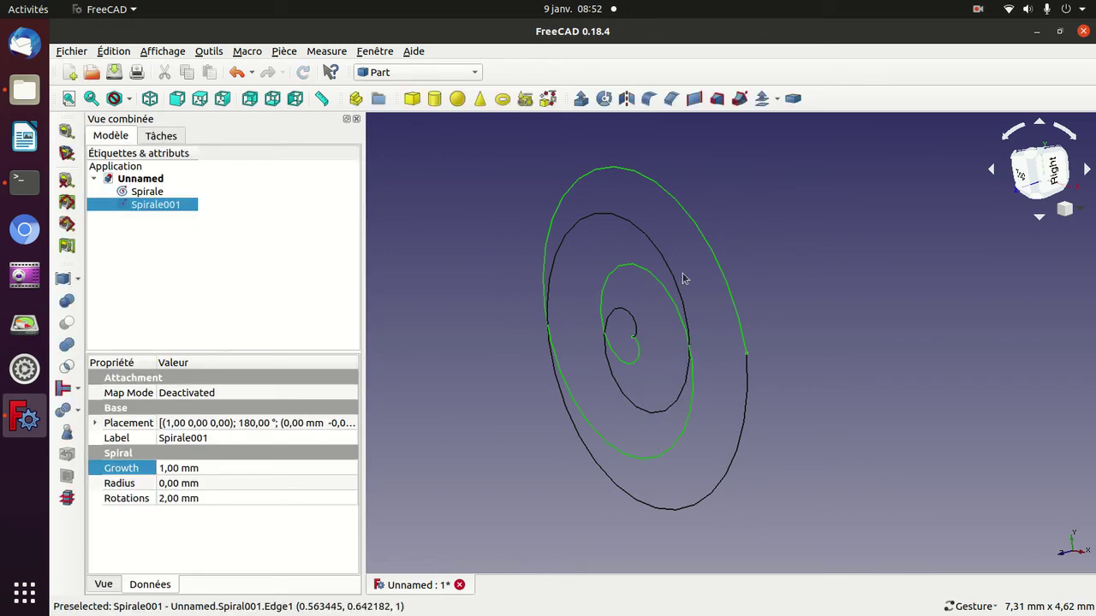
pyautogui.moveTo(841, 268)
pyautogui.mouseDown()
pyautogui.moveTo(608, 383)
pyautogui.moveTo(724, 367)
pyautogui.moveTo(642, 362)
pyautogui.moveTo(612, 330)
pyautogui.mouseUp()
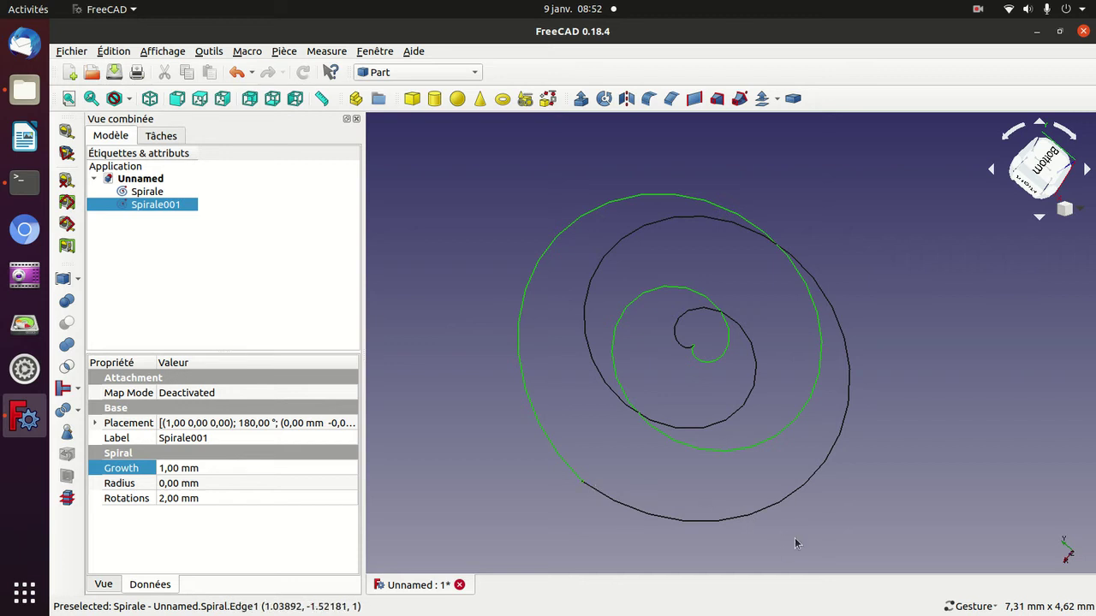
pyautogui.moveTo(995, 318); pyautogui.dragTo(871, 309)
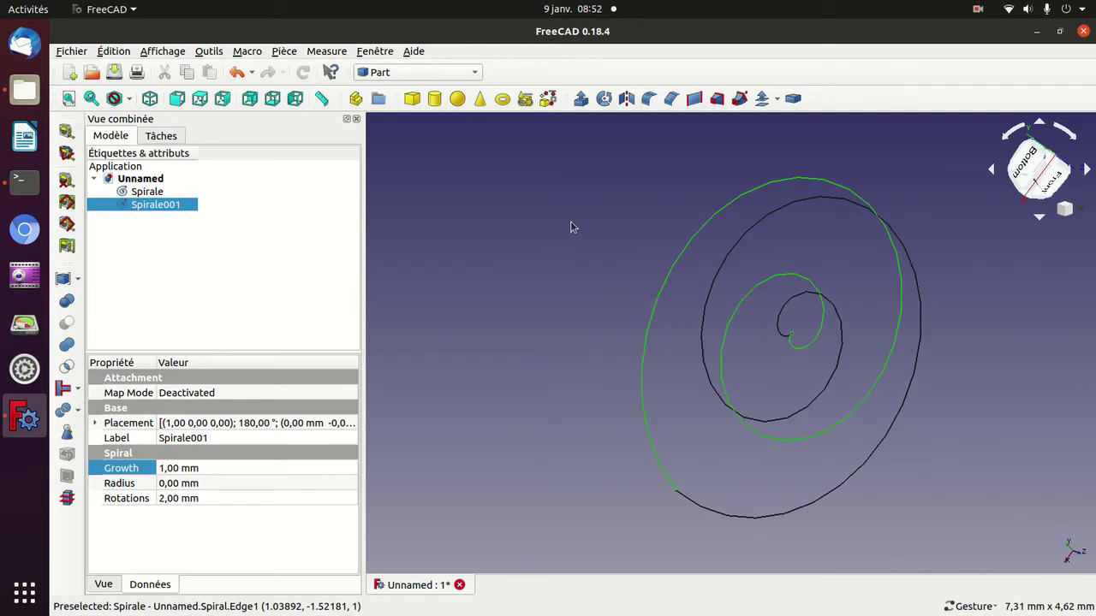
pyautogui.moveTo(570, 224); pyautogui.dragTo(611, 310)
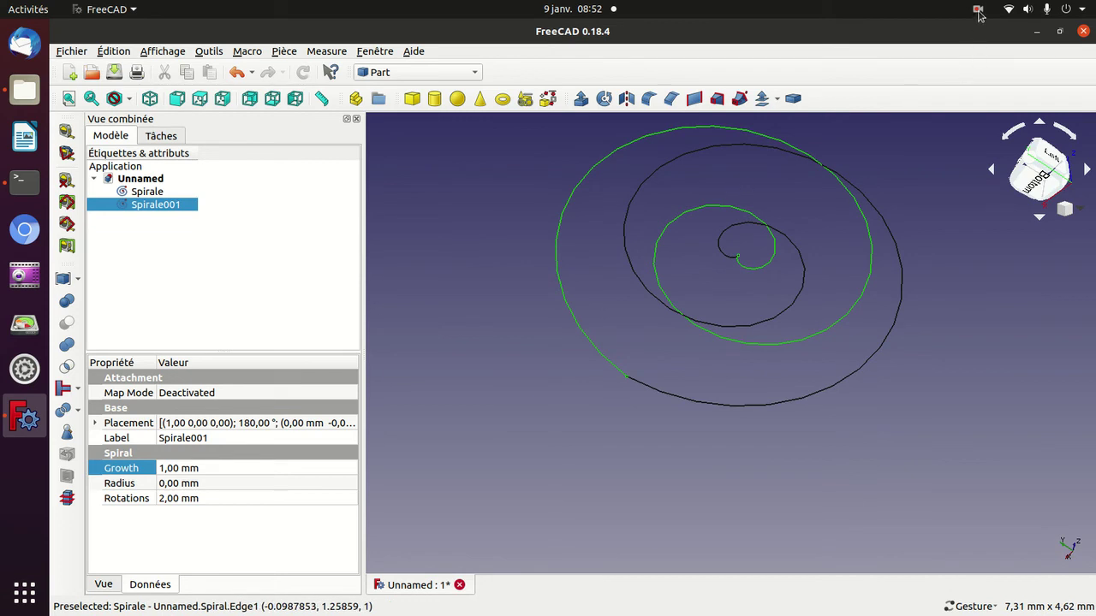
pyautogui.click(979, 15)
pyautogui.click(955, 92)
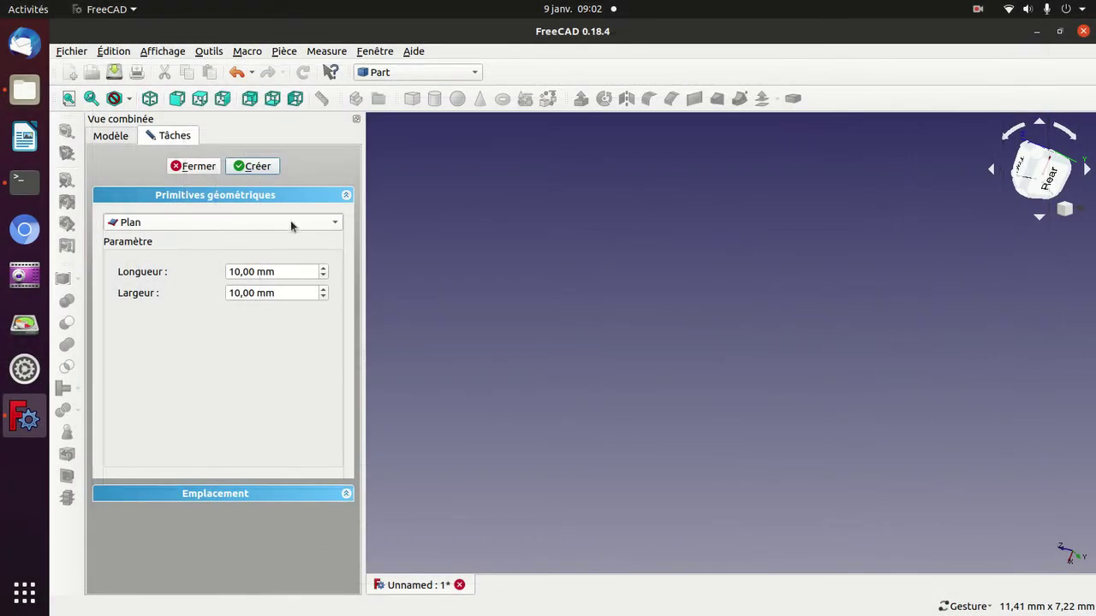
# Create a 2 mm Circle primitive arc from 0° to 300°, then view it from front and top.
pyautogui.click(291, 223)
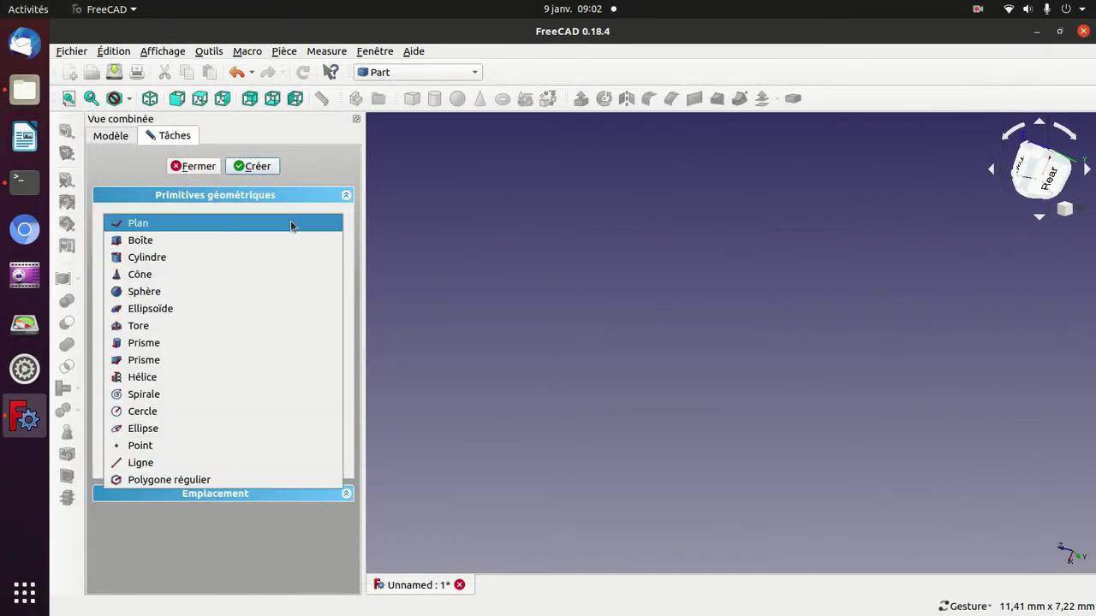
pyautogui.click(215, 411)
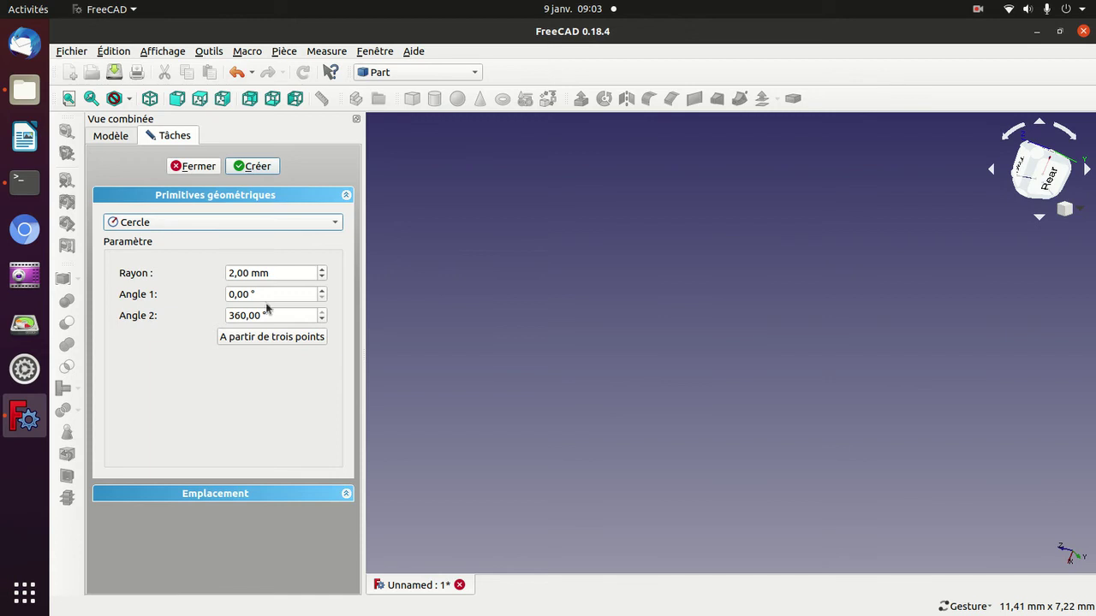
pyautogui.click(242, 315)
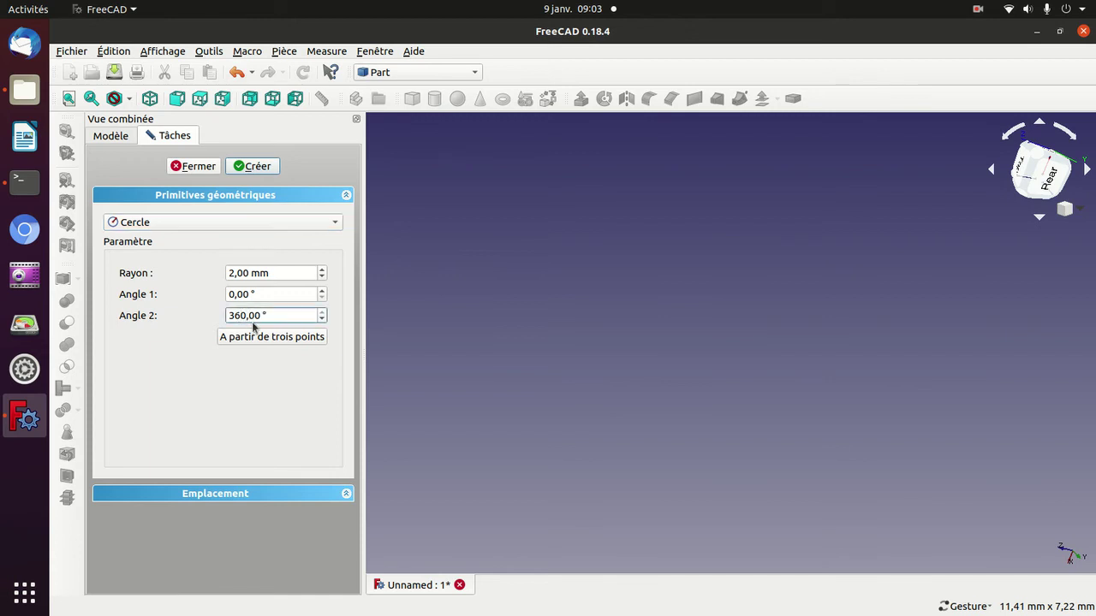
pyautogui.press('BackSpace')
pyautogui.write('0')
pyautogui.press('Return')
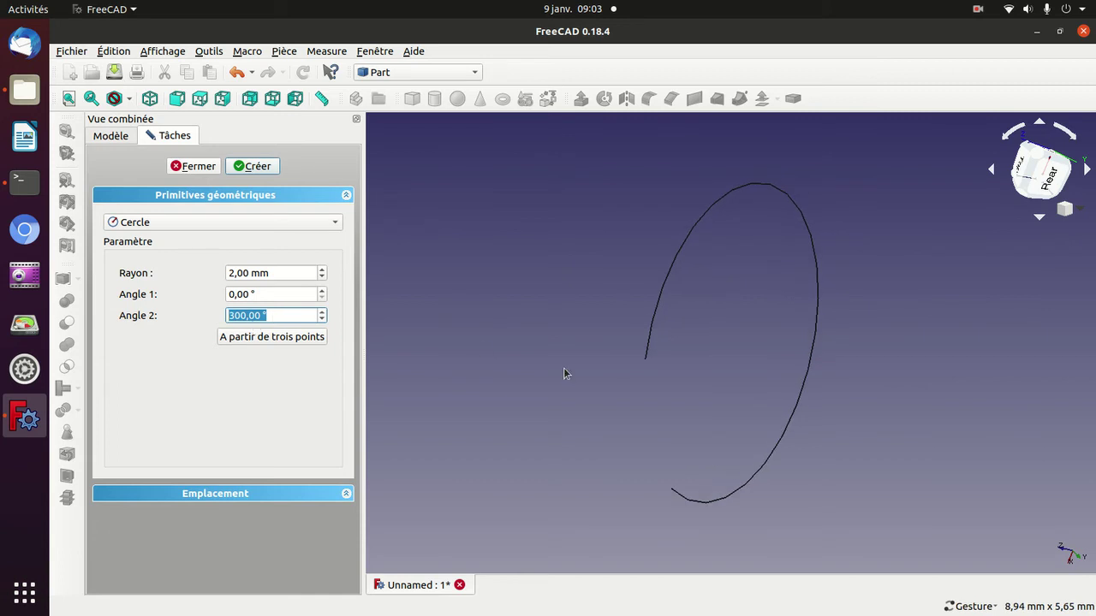
pyautogui.moveTo(565, 374)
pyautogui.mouseDown()
pyautogui.moveTo(641, 334)
pyautogui.moveTo(730, 329)
pyautogui.mouseUp()
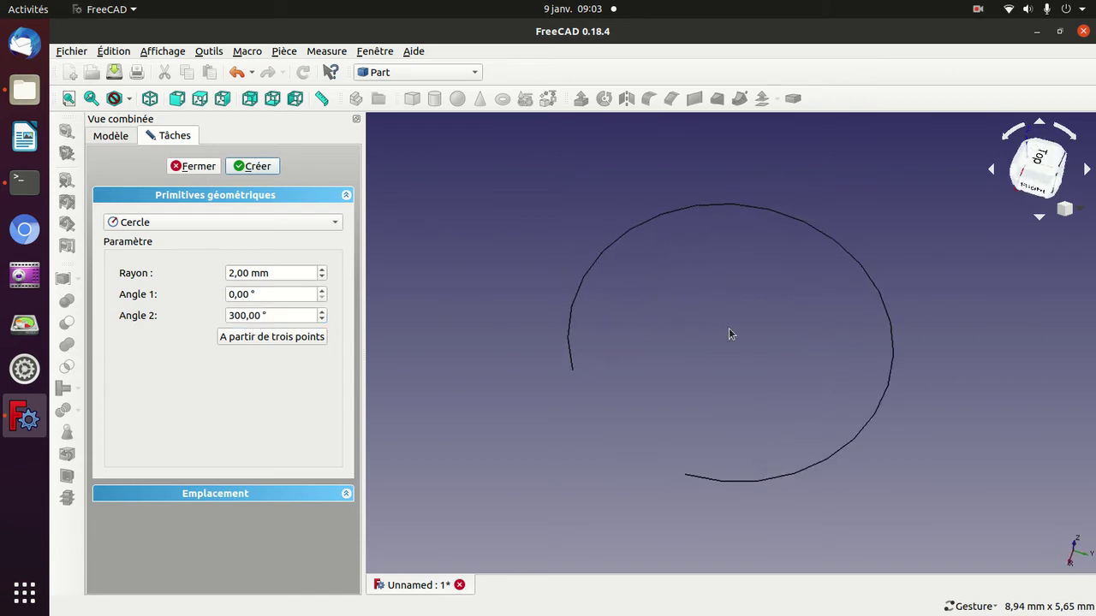
pyautogui.press('1')
pyautogui.press('2')
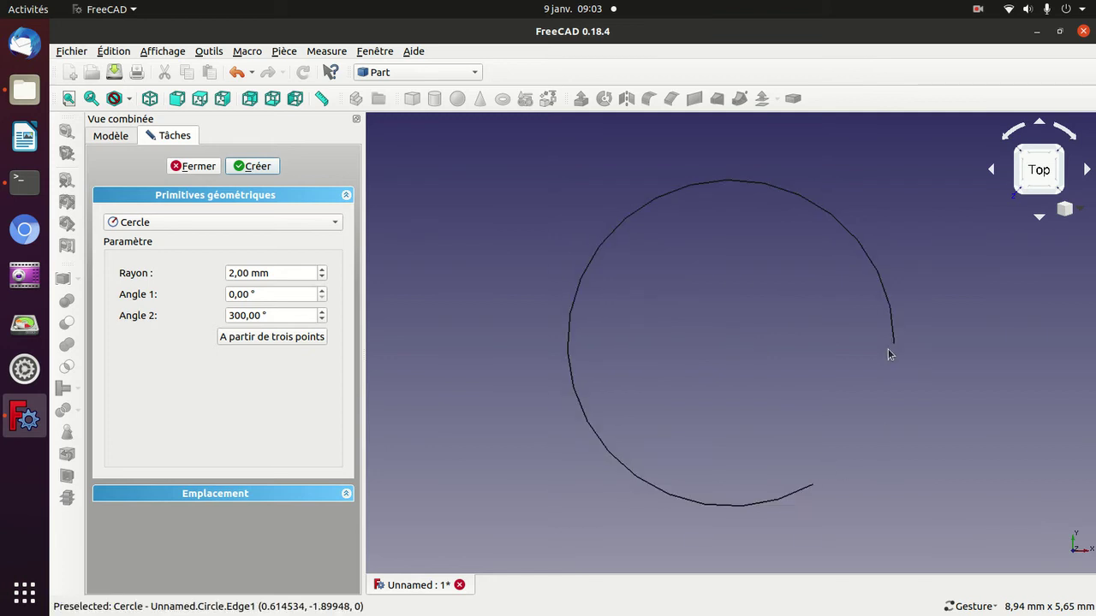
# Set up the next arc with Angle 1 60°, Angle 2 360° and a 3 mm radius.
pyautogui.click(235, 295)
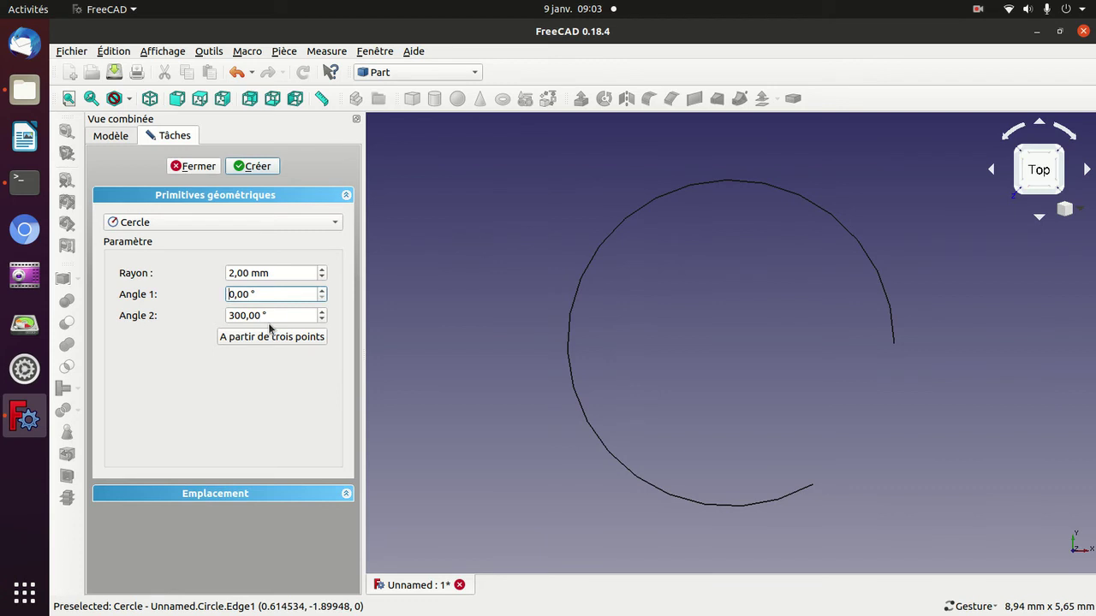
pyautogui.write('6')
pyautogui.click(240, 314)
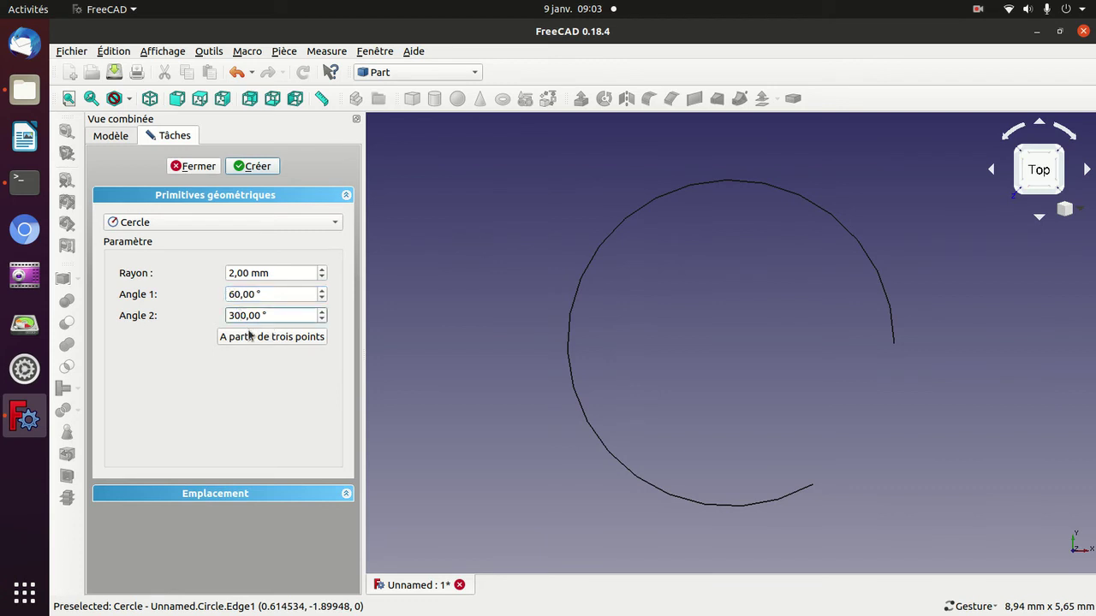
pyautogui.press('BackSpace')
pyautogui.write('6')
pyautogui.moveTo(590, 320); pyautogui.dragTo(575, 324)
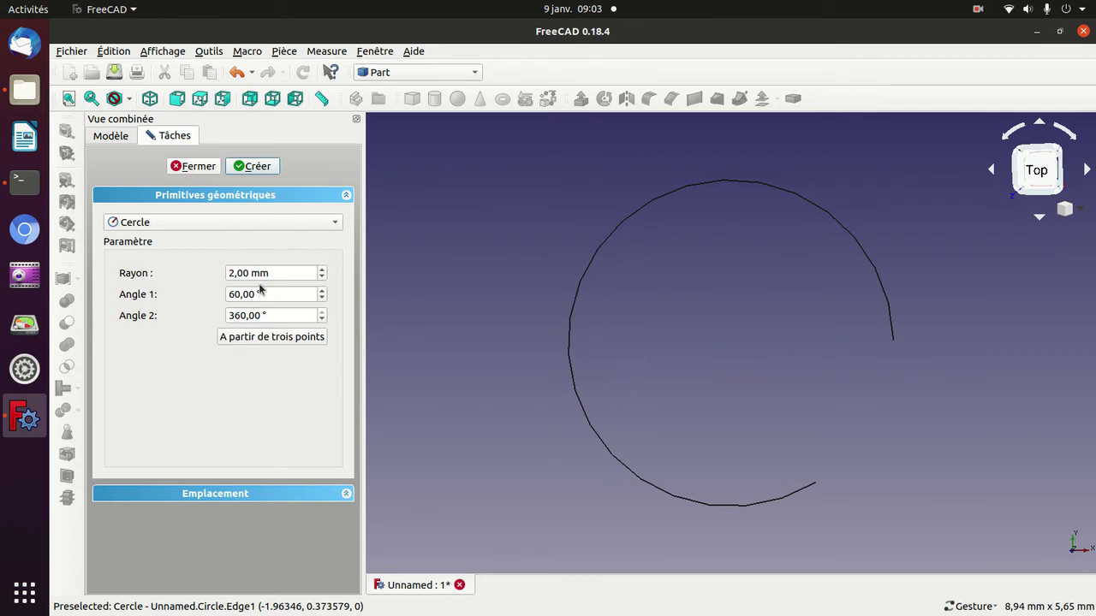
pyautogui.click(267, 272)
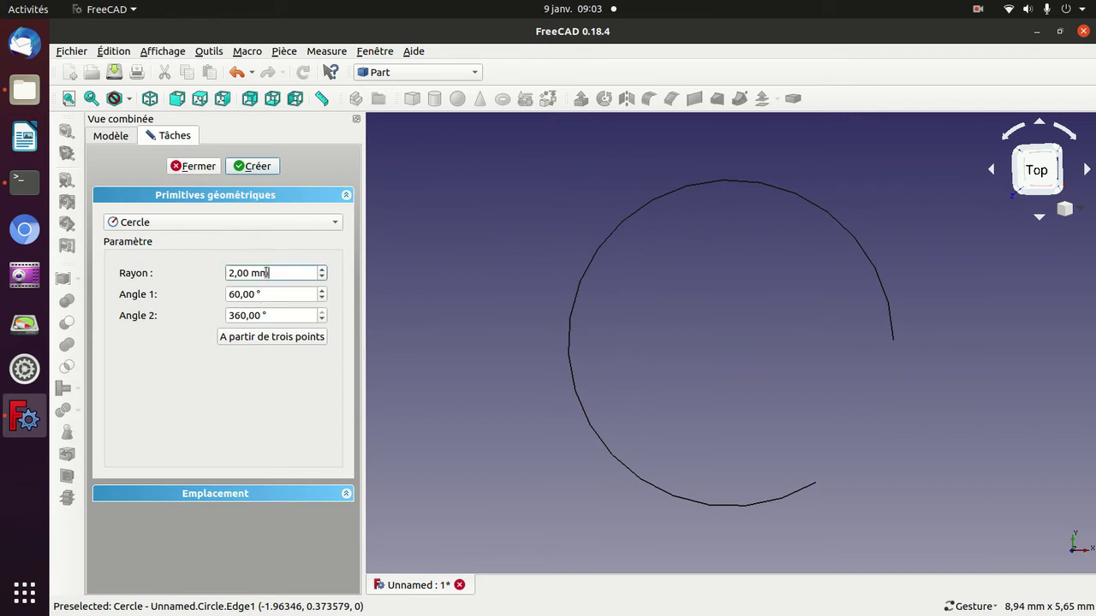
pyautogui.hotkey('ctrl', 'a')
pyautogui.write('3')
# Create the 3 mm arc and define a circle through three arc points with a 0° start angle.
pyautogui.click(261, 167)
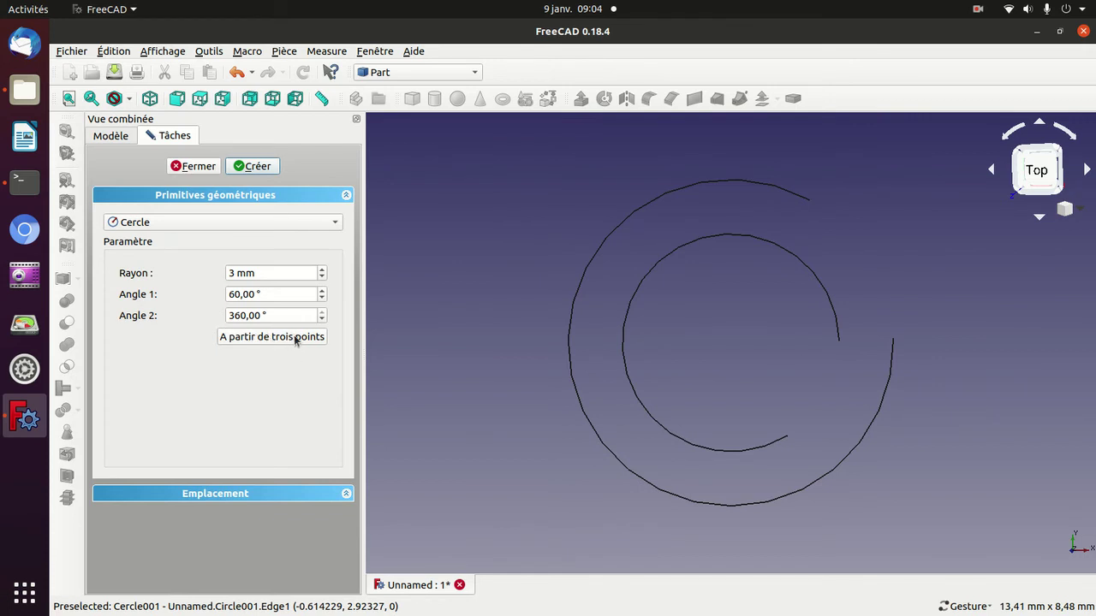
pyautogui.click(295, 338)
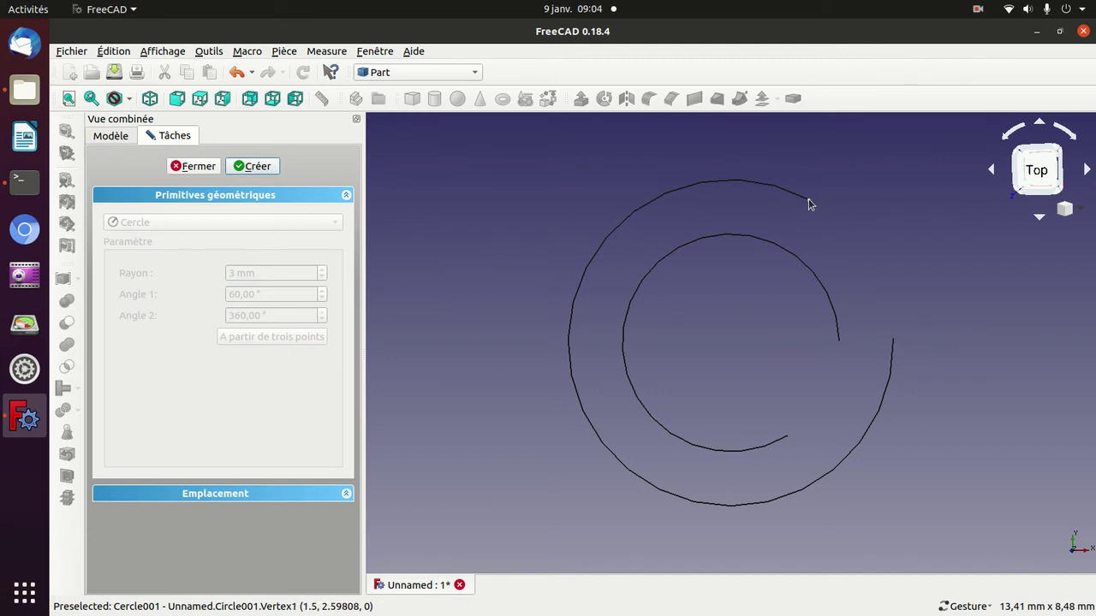
pyautogui.click(788, 438)
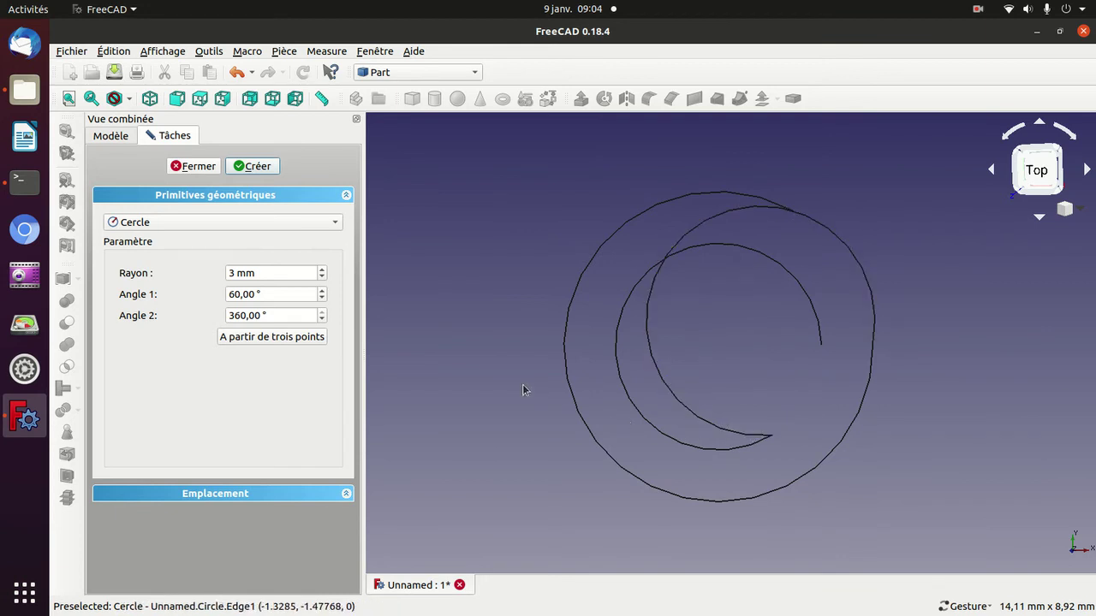
pyautogui.click(229, 294)
pyautogui.press('Delete')
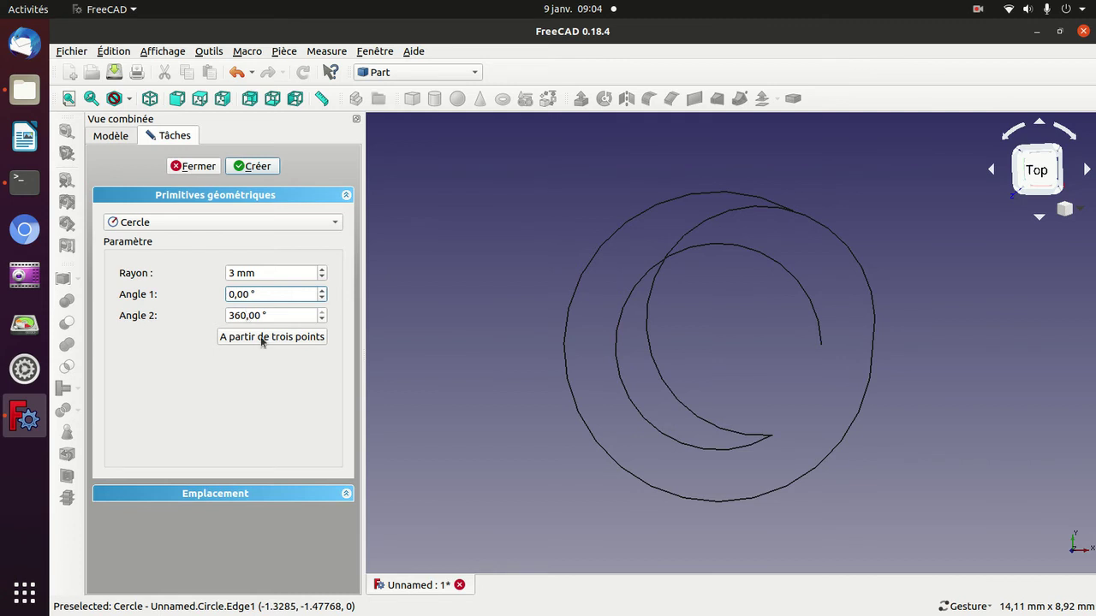
# Add two more full circles through three picked arc points, then orbit to inspect them.
pyautogui.click(264, 340)
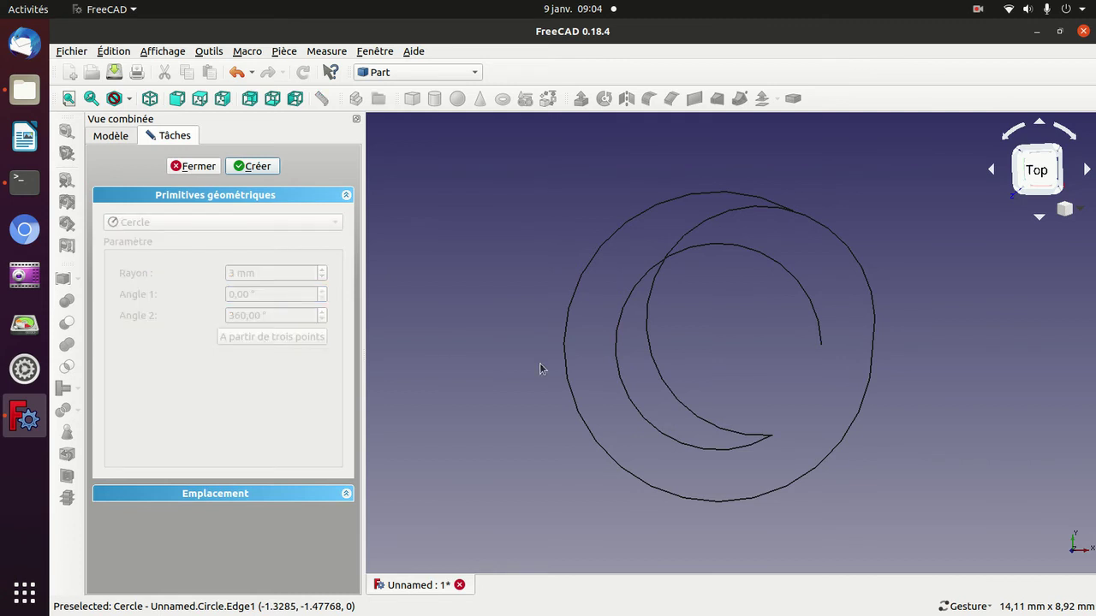
pyautogui.click(772, 439)
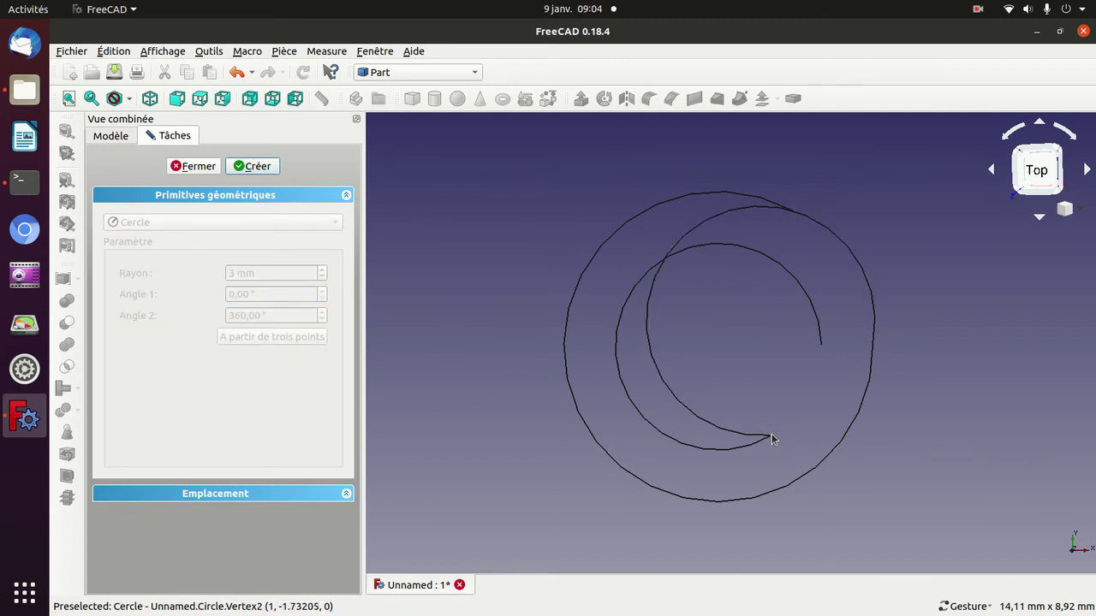
pyautogui.click(873, 346)
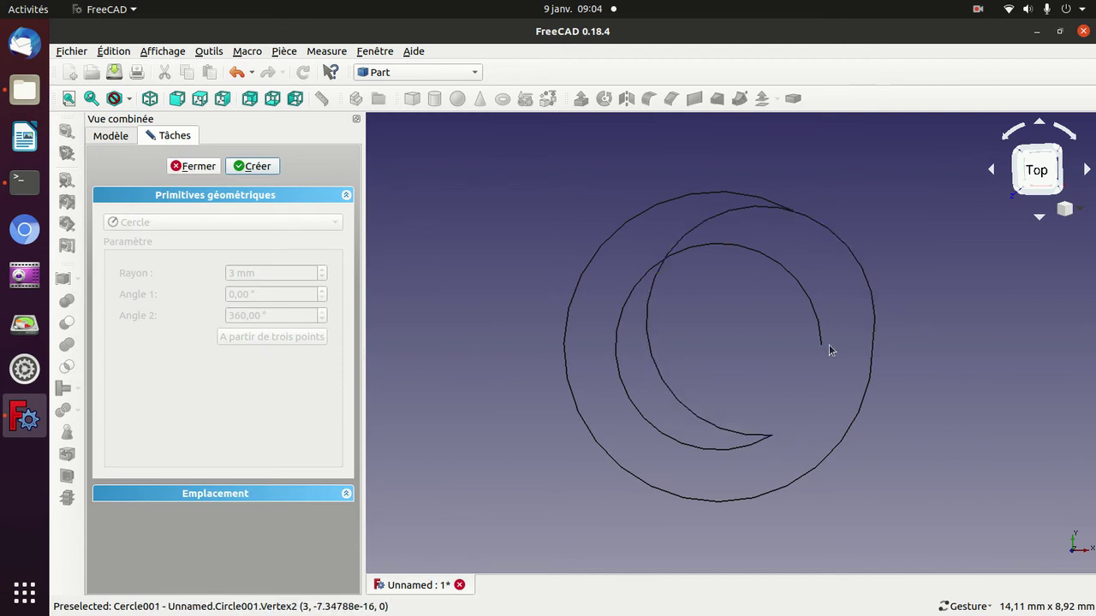
pyautogui.click(821, 345)
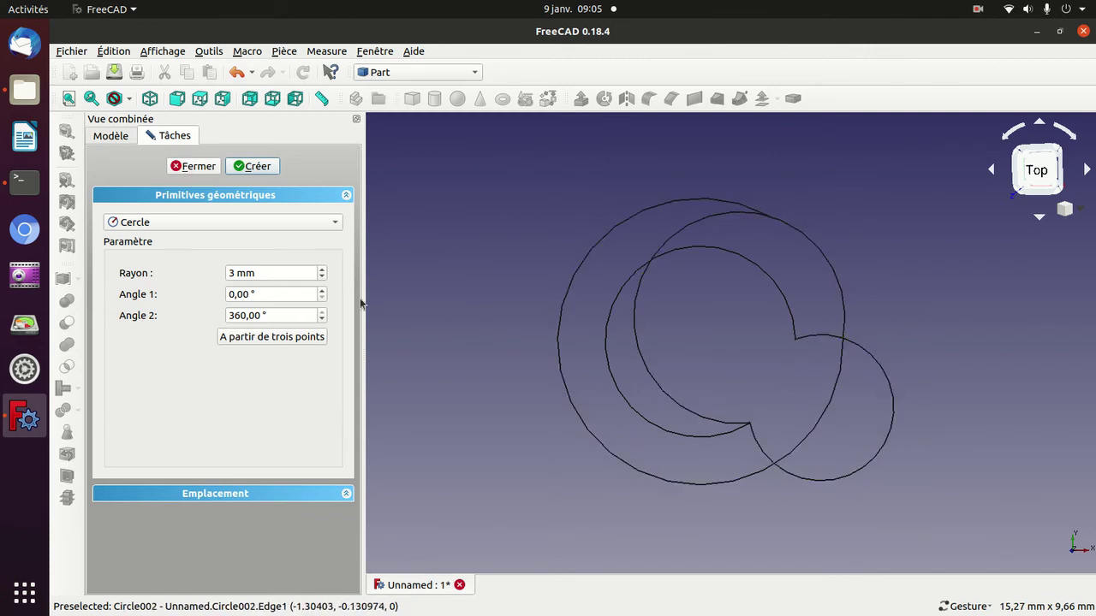
pyautogui.click(259, 340)
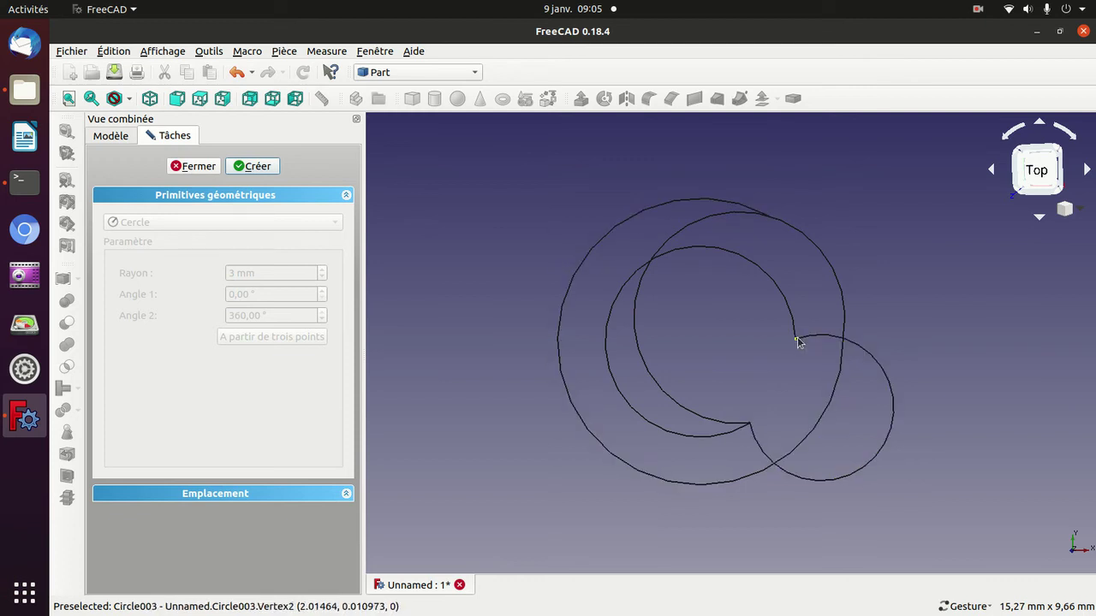
pyautogui.click(844, 343)
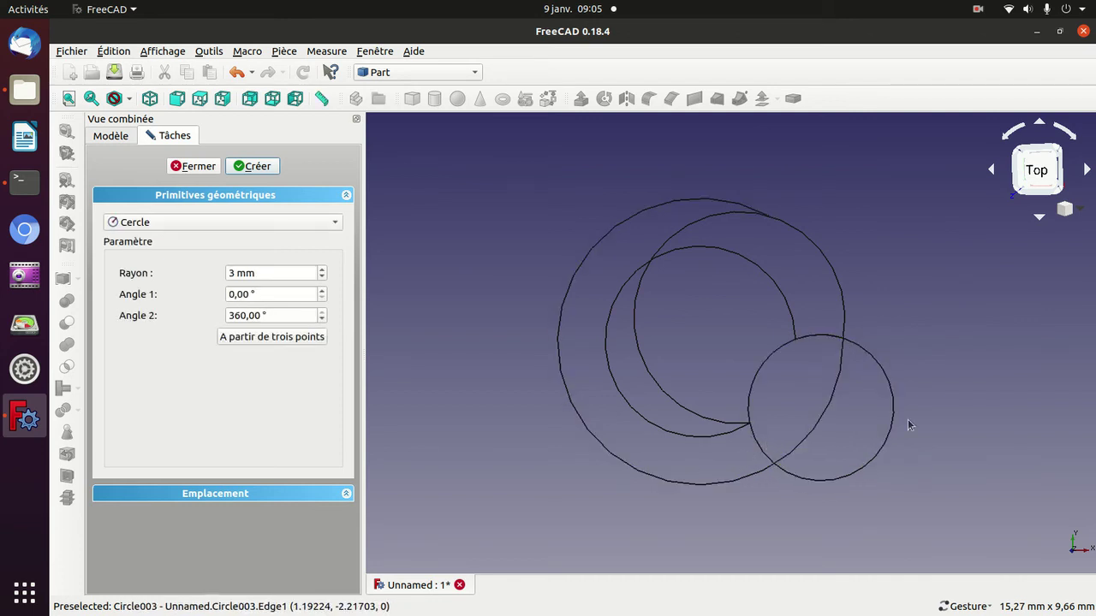
pyautogui.moveTo(951, 419)
pyautogui.mouseDown()
pyautogui.moveTo(856, 360)
pyautogui.moveTo(698, 380)
pyautogui.moveTo(635, 367)
pyautogui.moveTo(568, 313)
pyautogui.moveTo(927, 443)
pyautogui.moveTo(980, 419)
pyautogui.mouseUp()
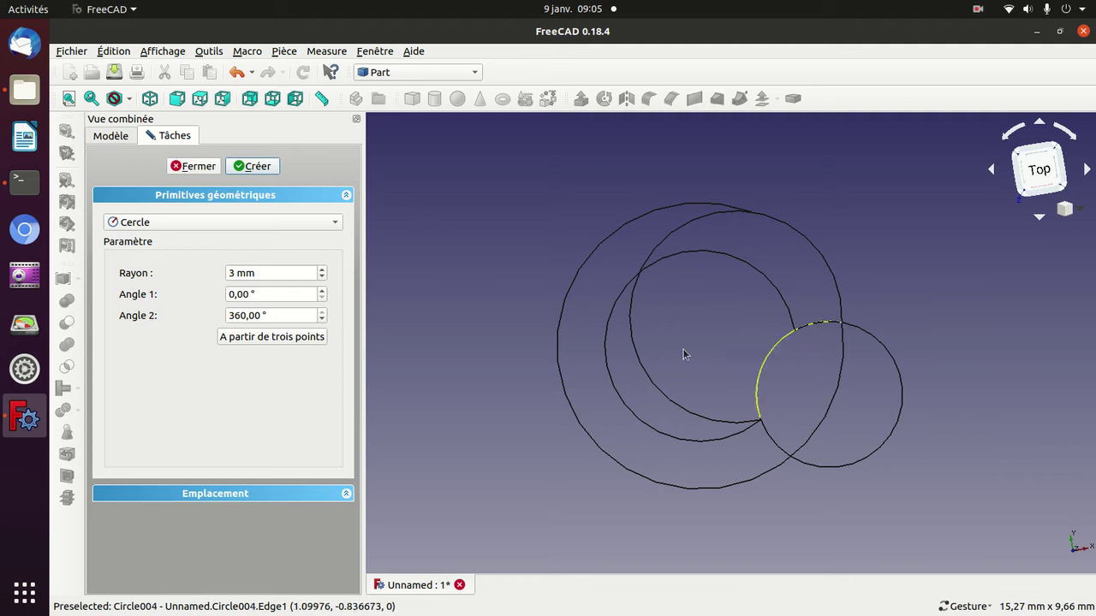
pyautogui.moveTo(856, 164)
pyautogui.mouseDown()
pyautogui.moveTo(798, 208)
pyautogui.moveTo(724, 177)
pyautogui.moveTo(693, 228)
pyautogui.moveTo(709, 296)
pyautogui.moveTo(680, 346)
pyautogui.mouseUp()
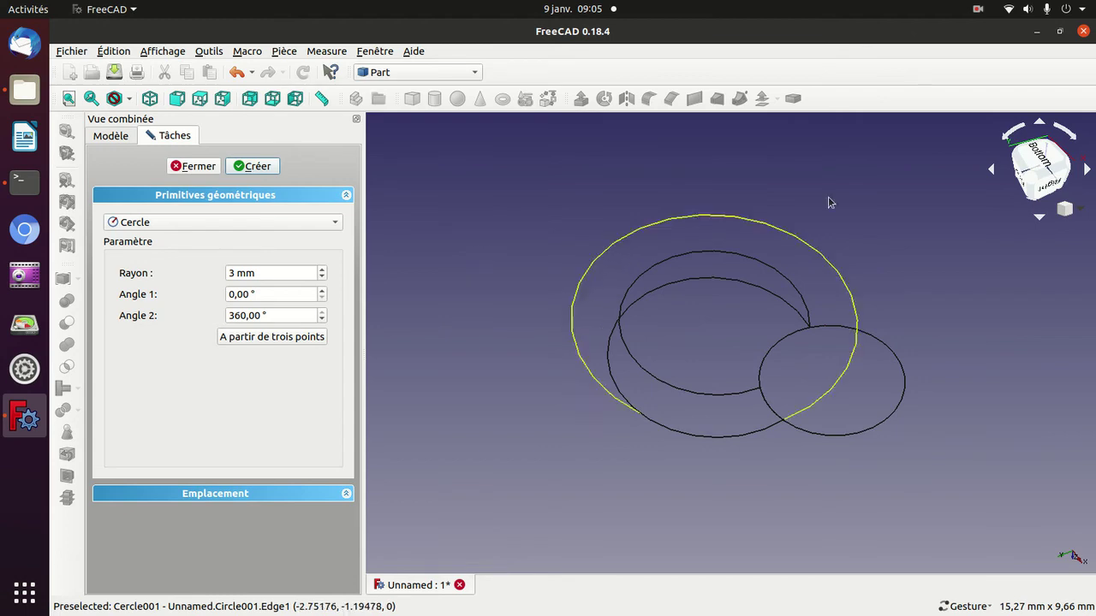
pyautogui.click(978, 9)
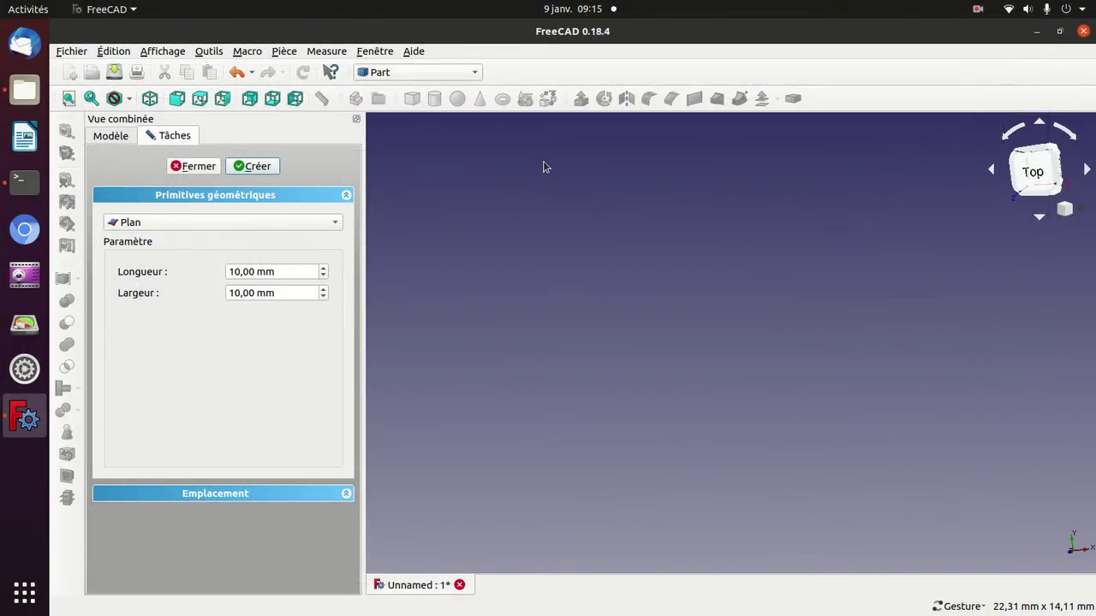
# Switch the primitive to Ellipse with 4 mm and 2 mm radii and a 300° end angle.
pyautogui.click(289, 226)
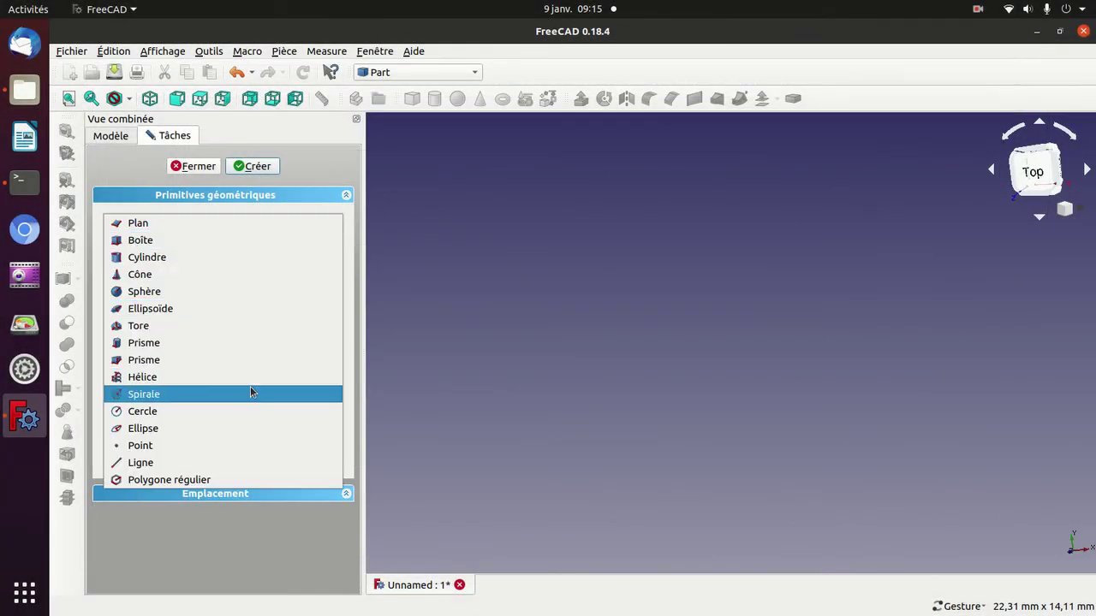
pyautogui.click(242, 427)
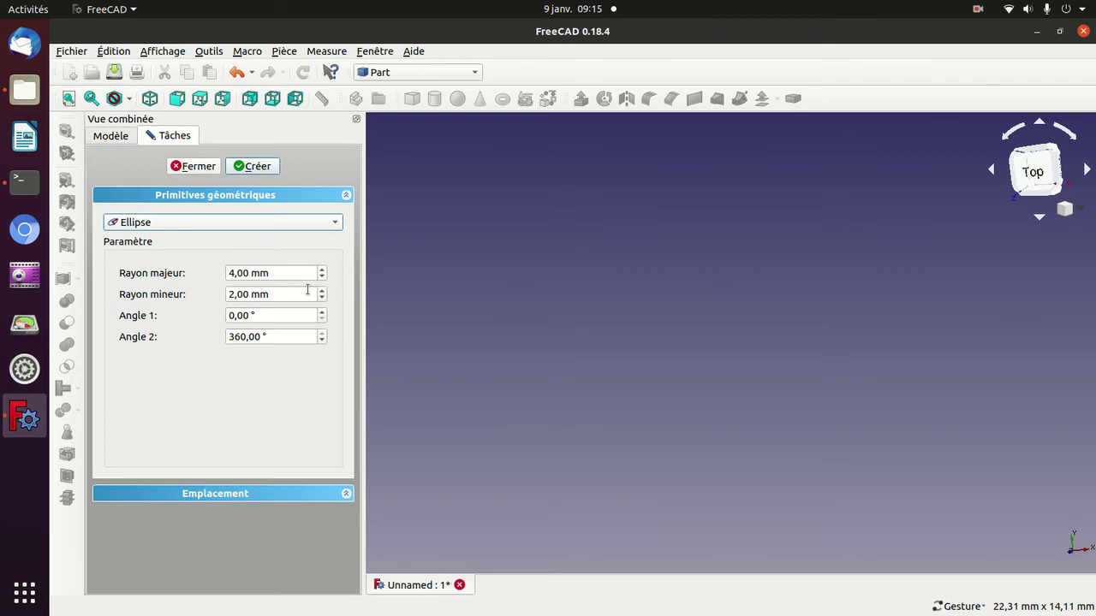
pyautogui.click(264, 295)
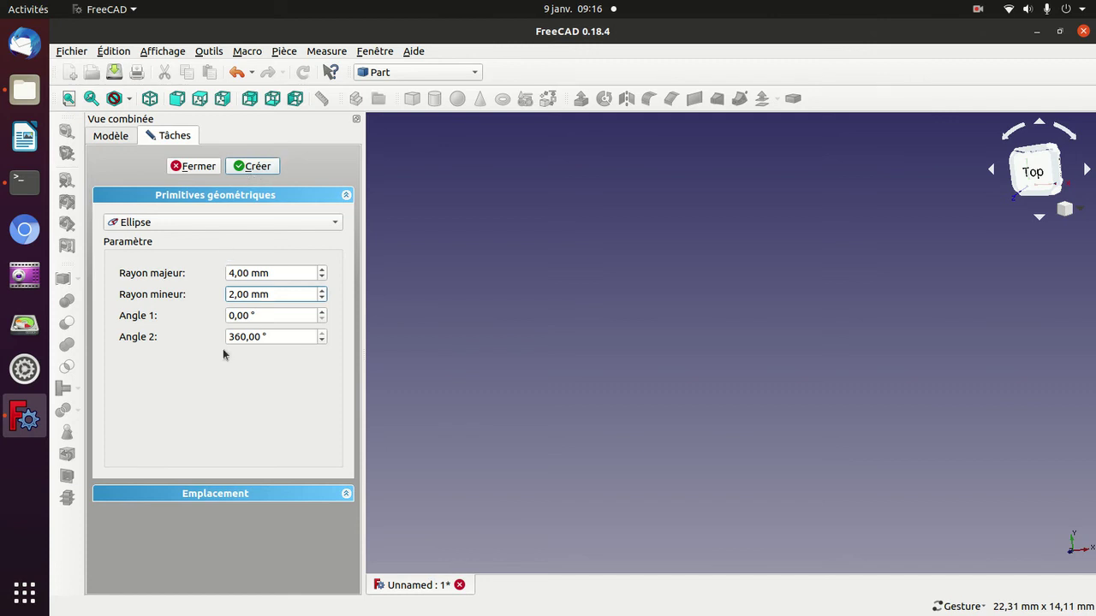
pyautogui.click(241, 336)
pyautogui.write('300')
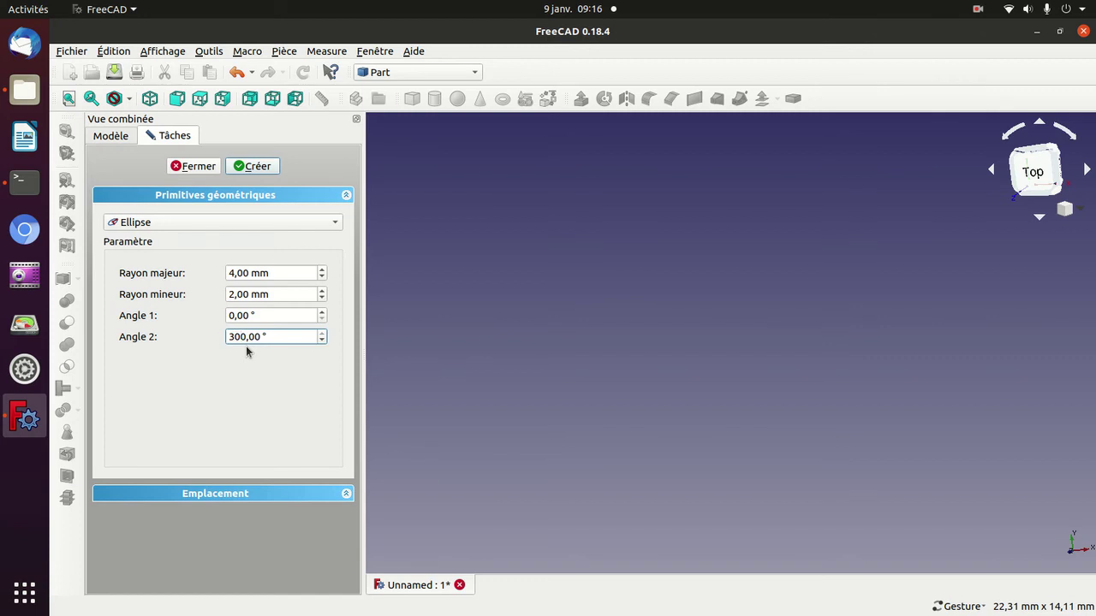
pyautogui.click(427, 337)
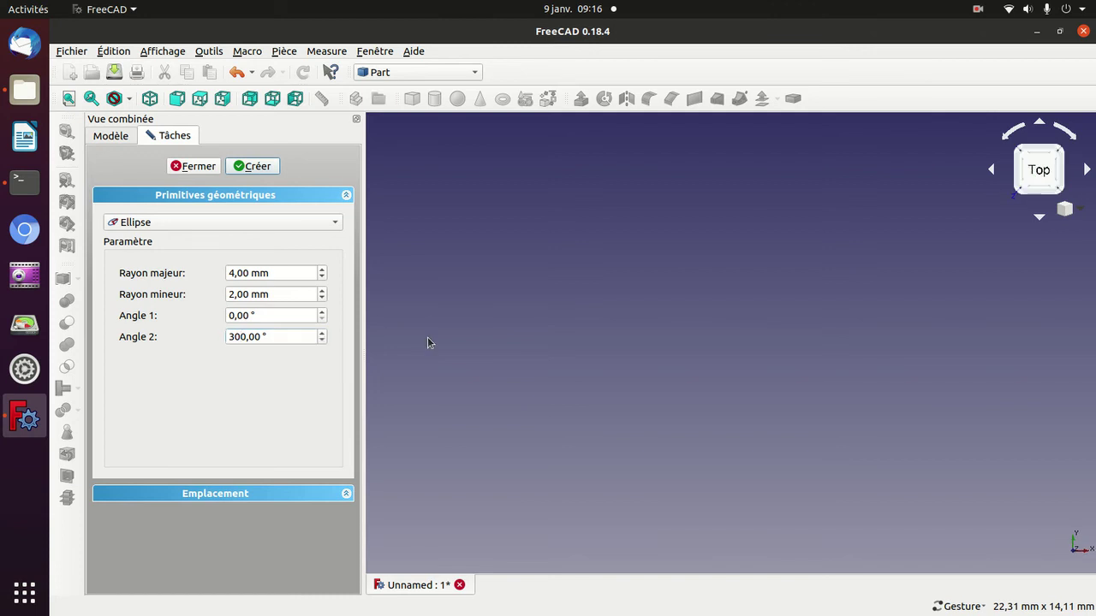
# Create the 300° elliptical arc, then a second one with a 270° end angle.
pyautogui.click(249, 338)
pyautogui.press('Return')
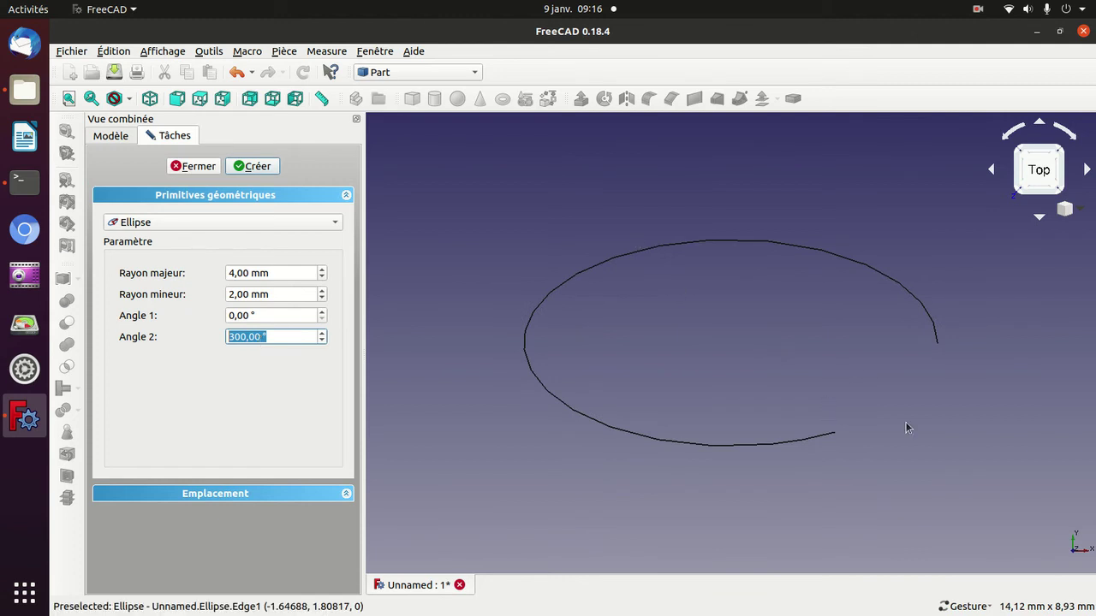
pyautogui.click(247, 339)
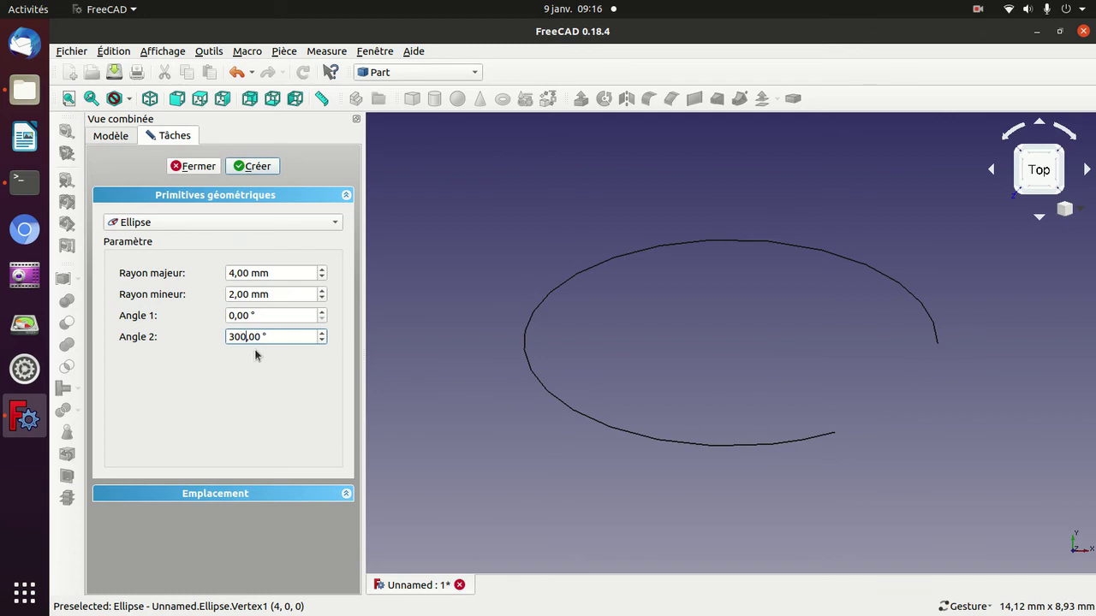
pyautogui.press('Down')
pyautogui.press('Down')
pyautogui.press('Down')
pyautogui.press('Down')
pyautogui.press('Down')
pyautogui.press('Down')
pyautogui.press('Down')
pyautogui.press('Down')
pyautogui.press('Down')
pyautogui.press('Down')
pyautogui.press('Down')
pyautogui.press('Down')
pyautogui.press('Down')
pyautogui.press('Down')
pyautogui.press('Down')
pyautogui.press('Down')
pyautogui.press('Down')
pyautogui.press('Down')
pyautogui.hotkey('ctrl', 'a')
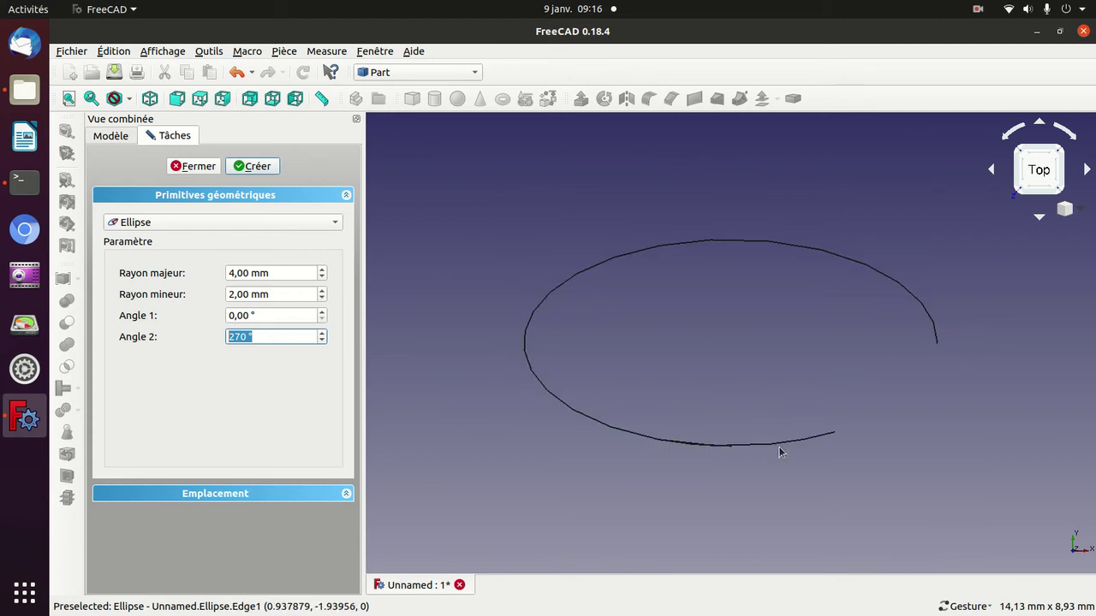
pyautogui.click(779, 444)
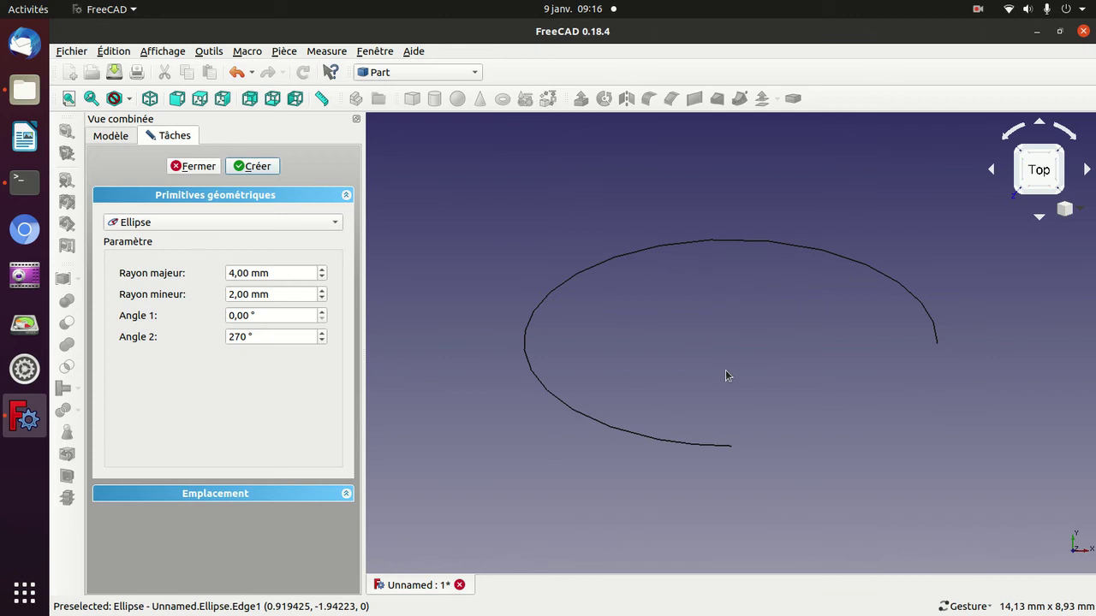
pyautogui.press('Return')
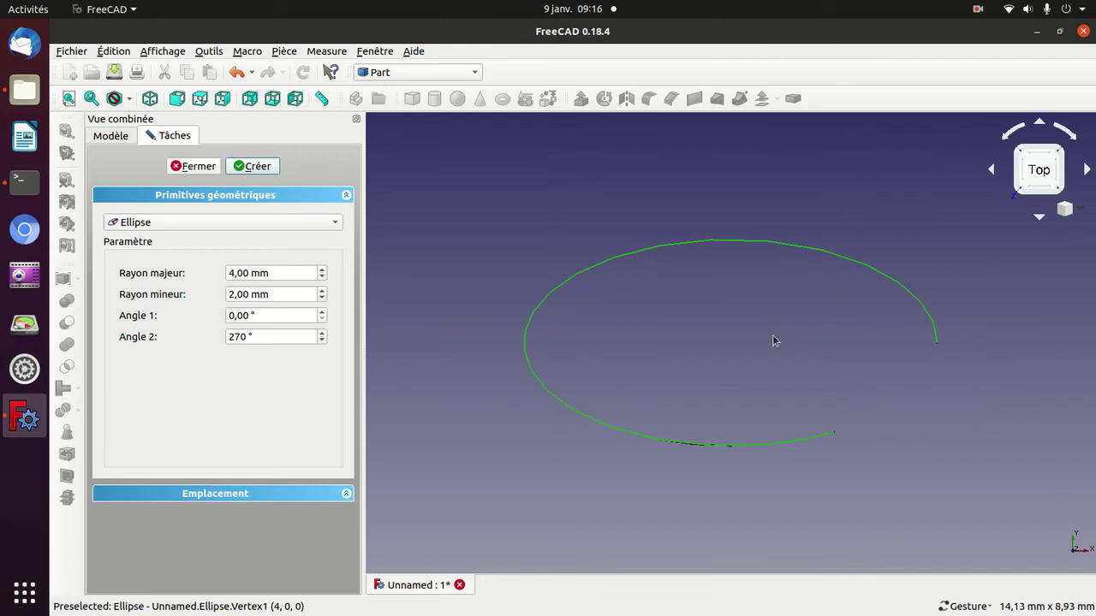
# Orbit around the 4 by 2 mm elliptical arcs to see them from below and lying flat.
pyautogui.moveTo(775, 340)
pyautogui.mouseDown()
pyautogui.moveTo(980, 508)
pyautogui.moveTo(827, 420)
pyautogui.moveTo(783, 313)
pyautogui.moveTo(692, 237)
pyautogui.mouseUp()
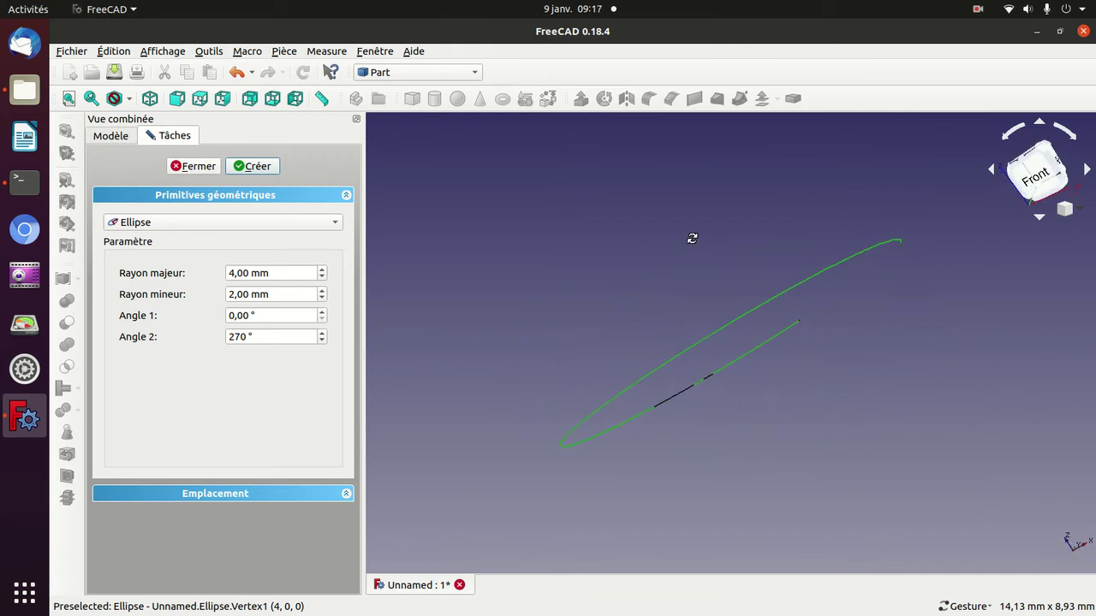
pyautogui.moveTo(900, 388)
pyautogui.mouseDown()
pyautogui.moveTo(787, 325)
pyautogui.moveTo(646, 307)
pyautogui.mouseUp()
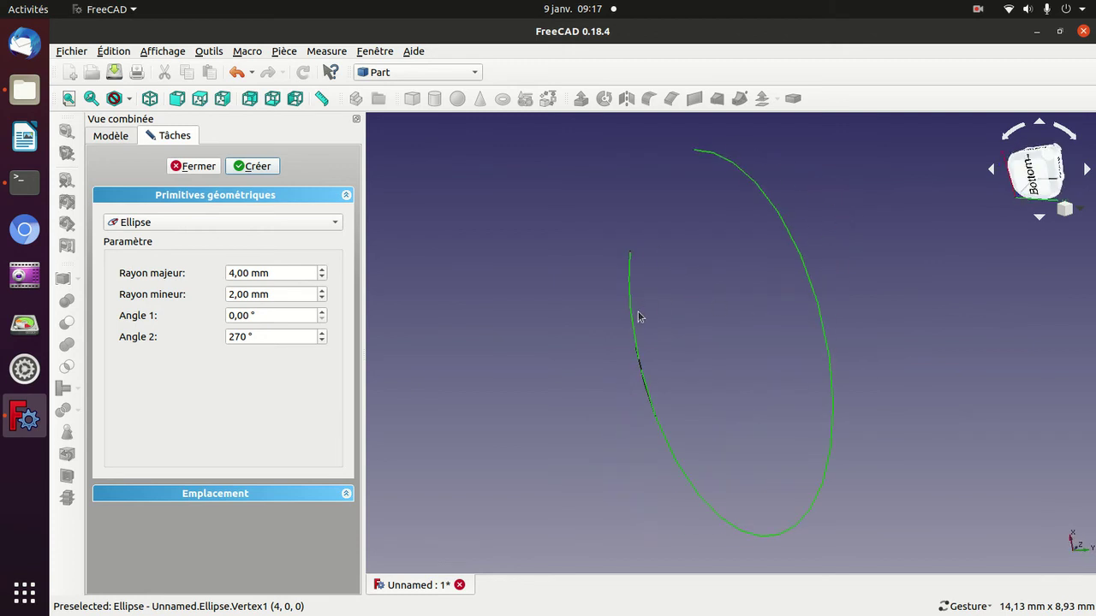
pyautogui.moveTo(733, 299)
pyautogui.mouseDown()
pyautogui.moveTo(616, 352)
pyautogui.moveTo(579, 446)
pyautogui.moveTo(646, 472)
pyautogui.mouseUp()
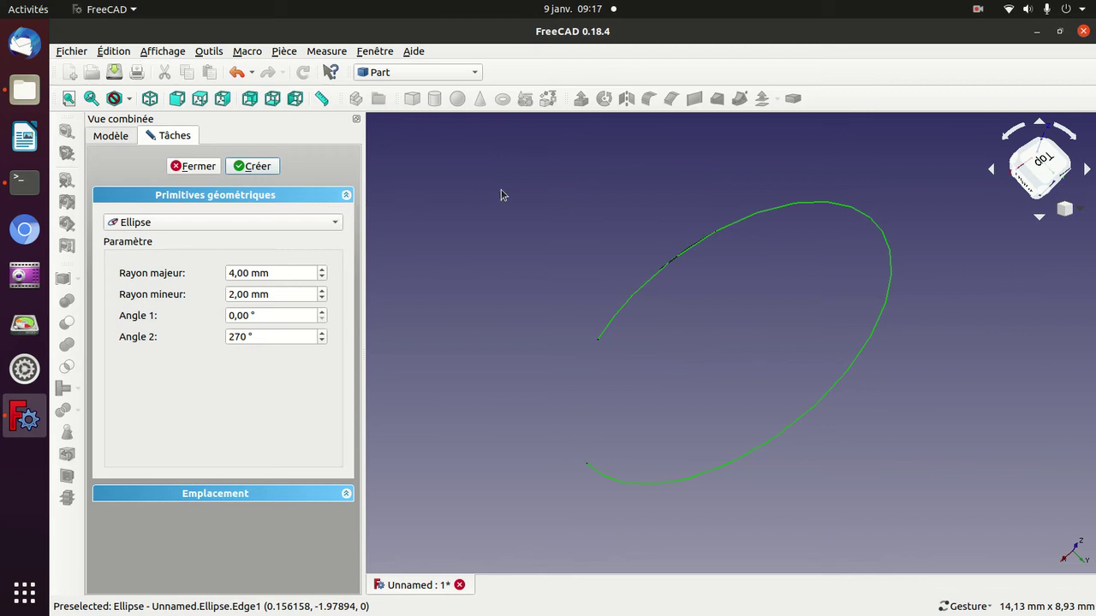
pyautogui.click(975, 10)
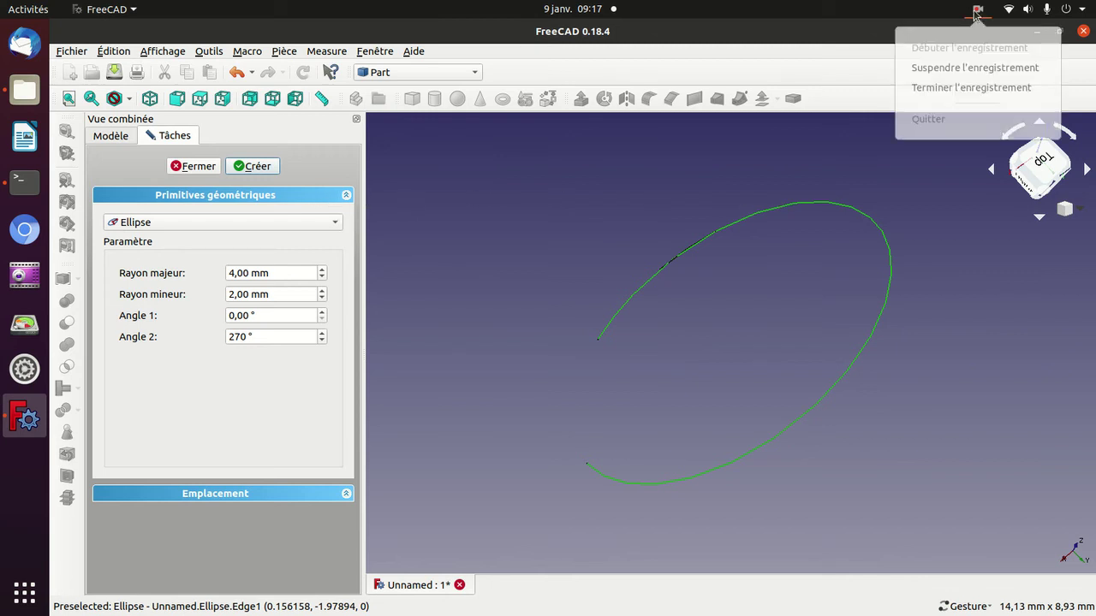
pyautogui.click(924, 89)
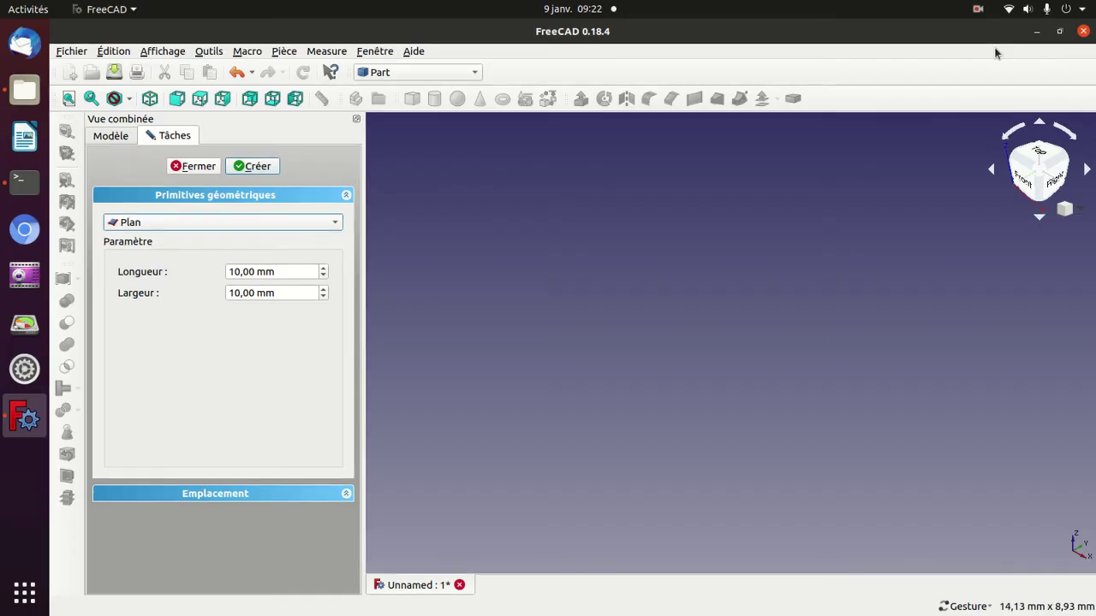
# Create a Point primitive at 0, 0, 0 mm and show it in the model tree.
pyautogui.click(295, 223)
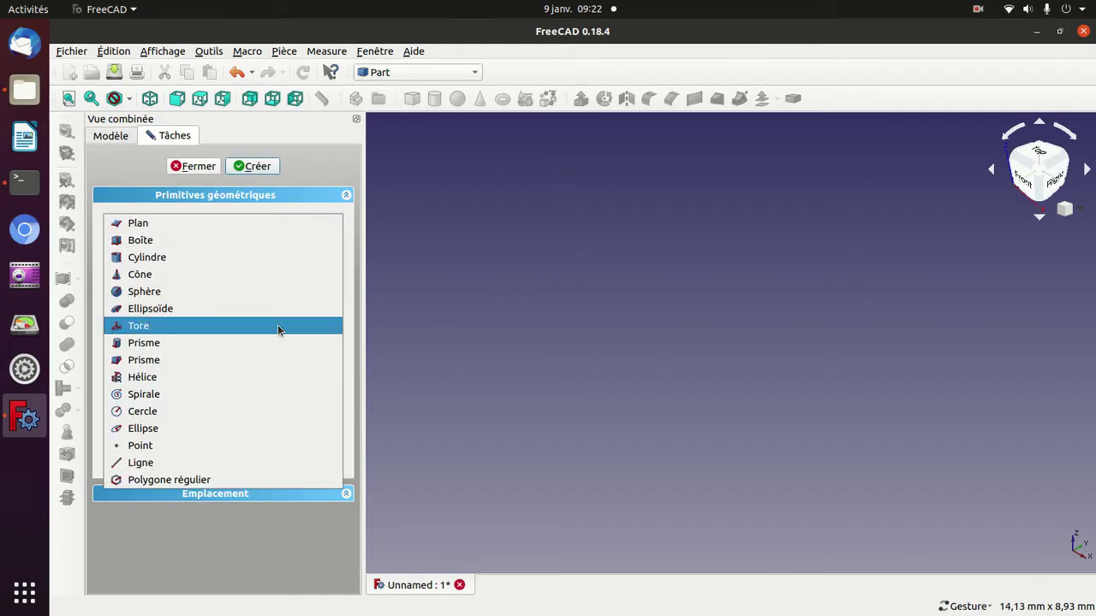
pyautogui.click(246, 446)
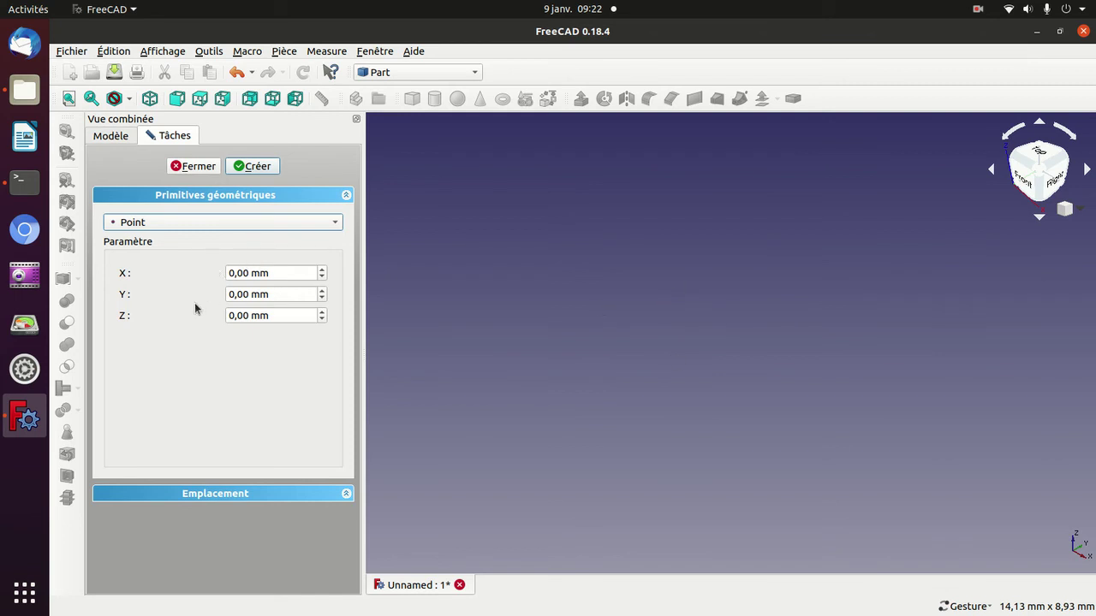
pyautogui.click(249, 167)
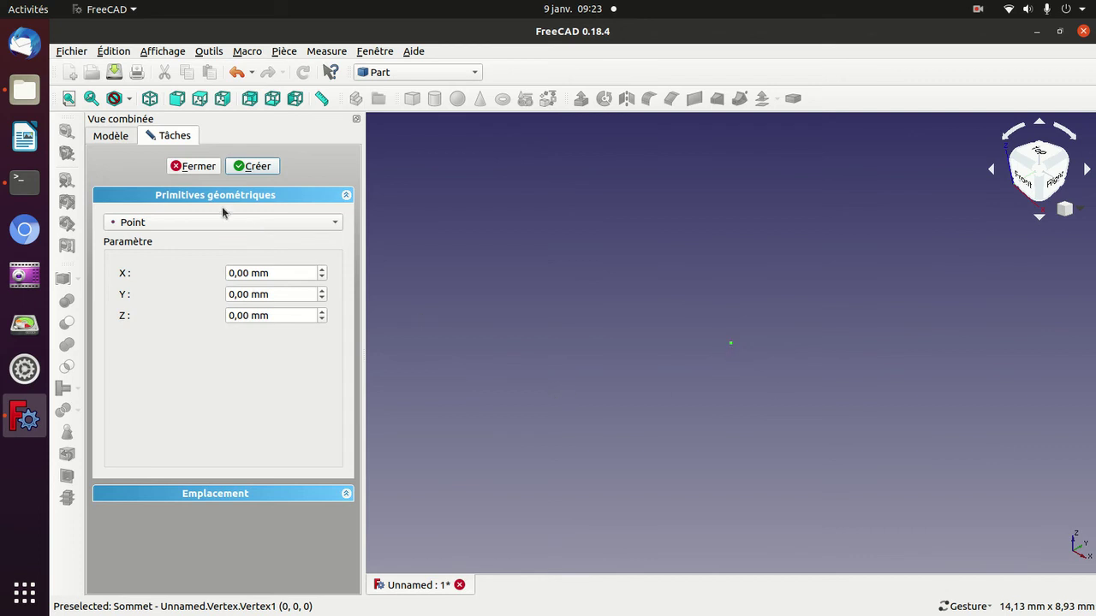
pyautogui.click(118, 135)
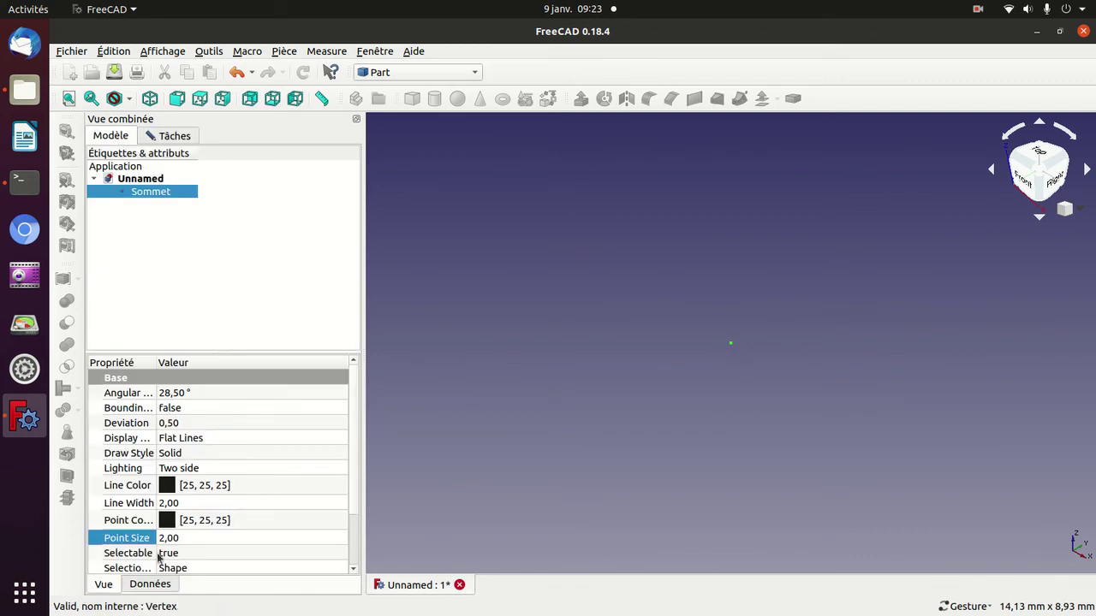
# Set Sommet's Point Size to 20, then view the large point from front, top and isometric.
pyautogui.click(166, 539)
pyautogui.press('BackSpace')
pyautogui.press('BackSpace')
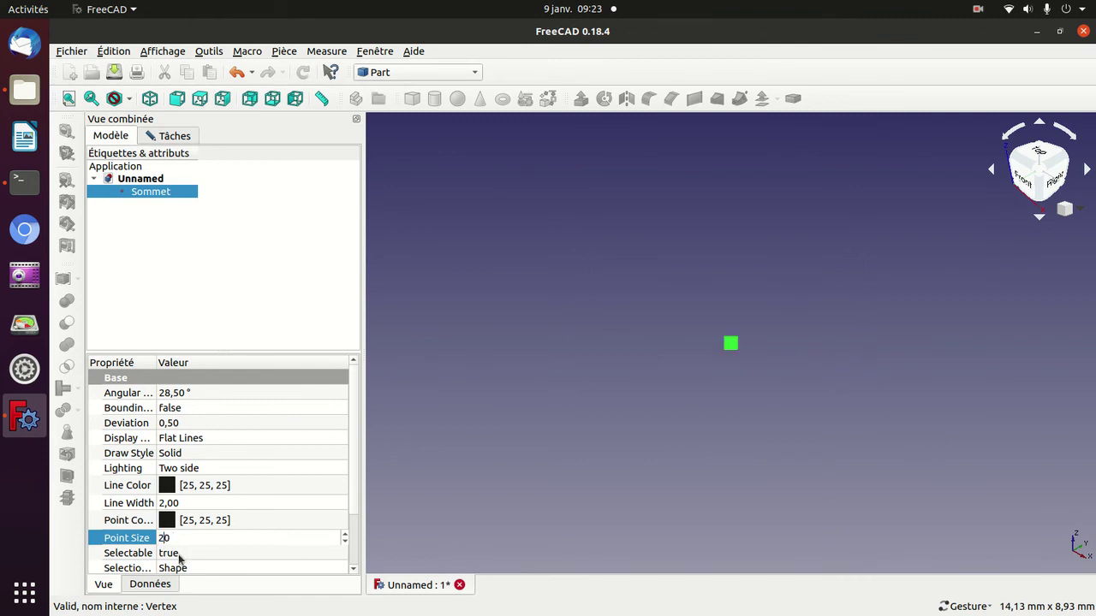
pyautogui.click(516, 405)
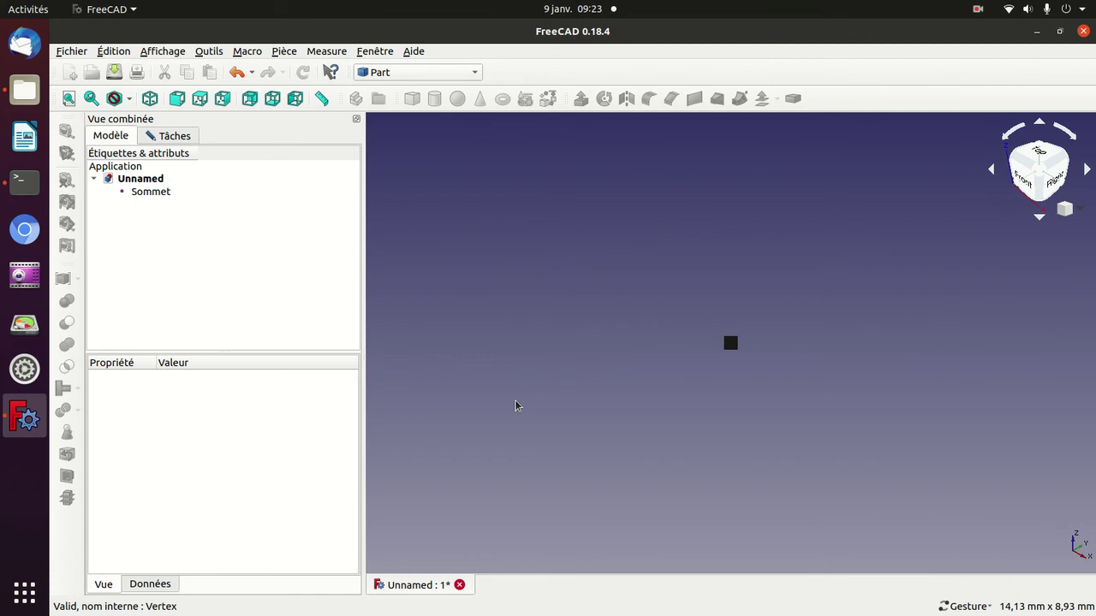
pyautogui.press('1')
pyautogui.press('2')
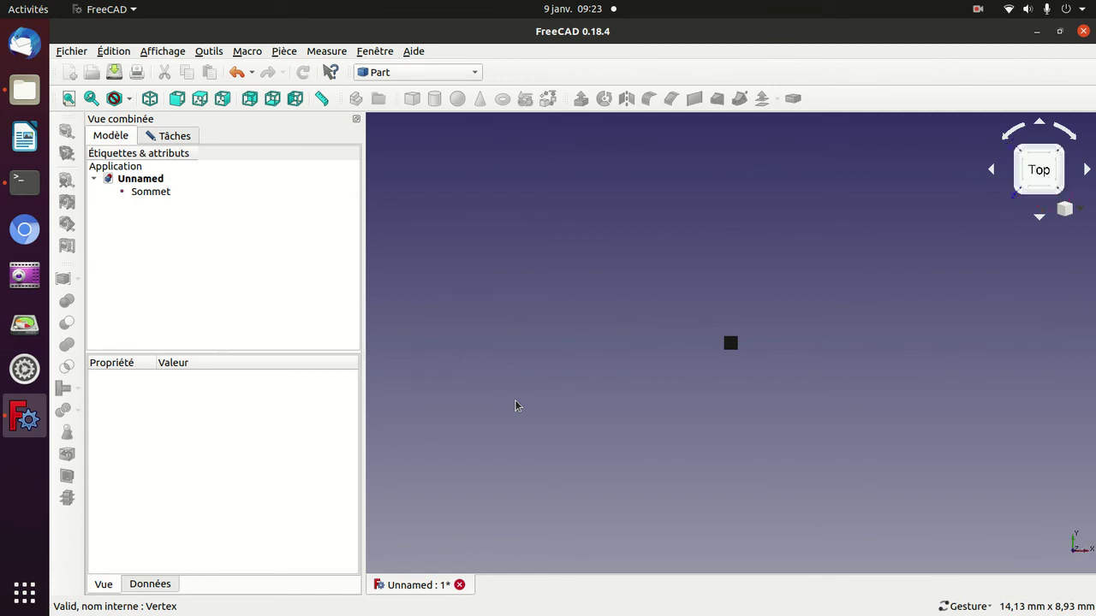
pyautogui.press('0')
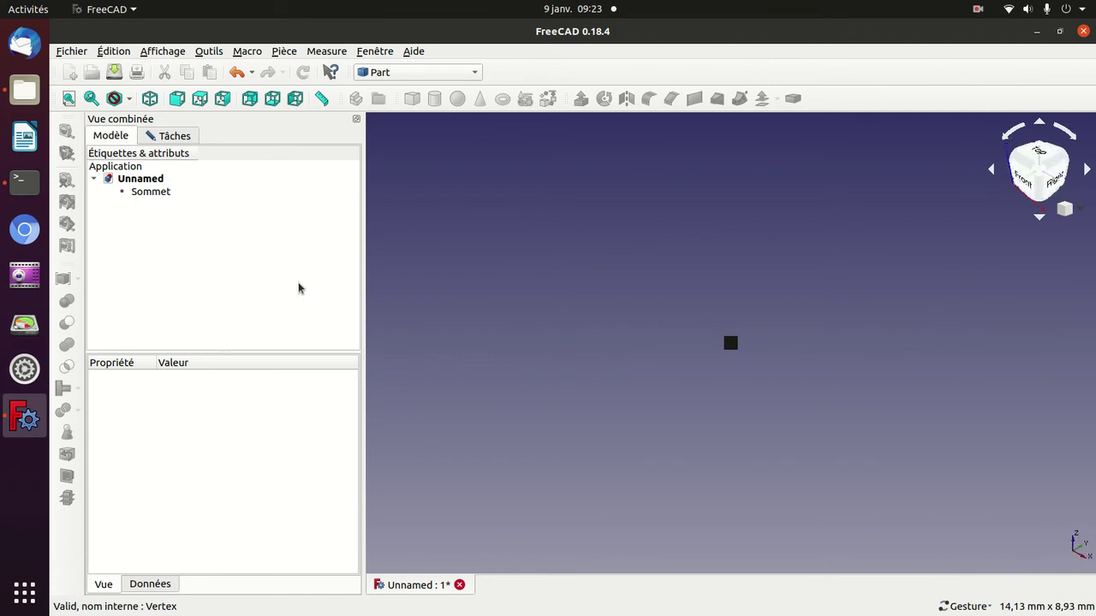
# Create a point on the X axis at 2 mm.
pyautogui.click(182, 136)
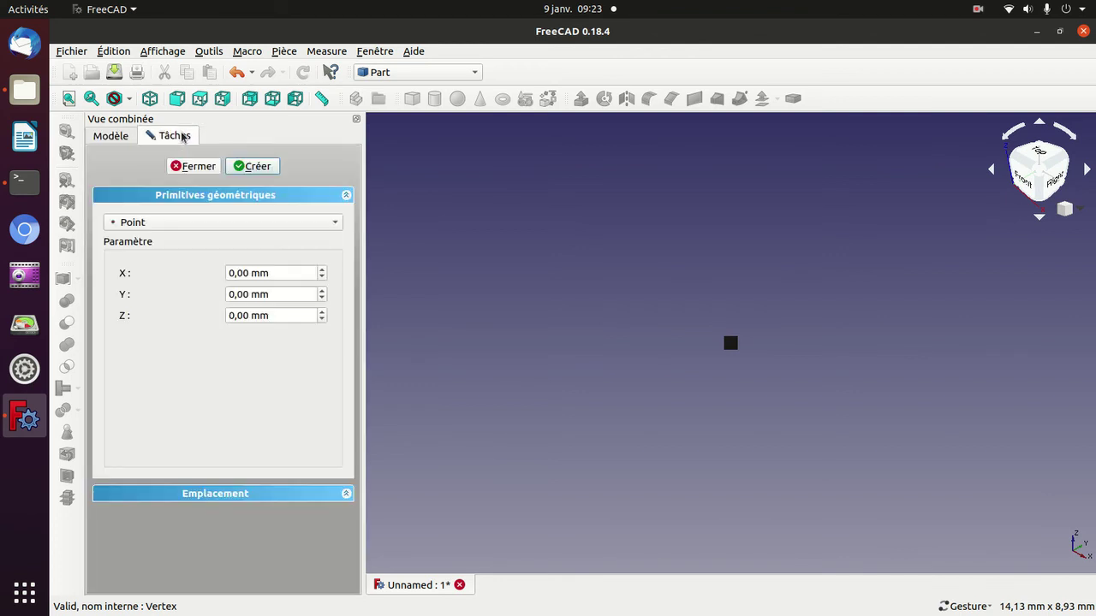
pyautogui.click(233, 274)
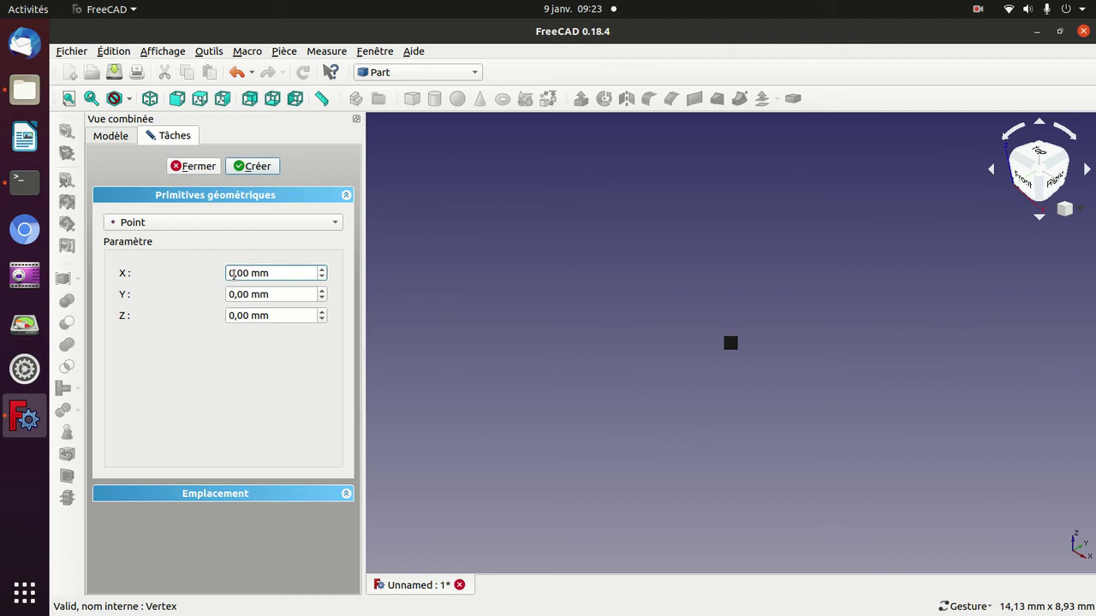
pyautogui.doubleClick(234, 274)
pyautogui.write('1')
pyautogui.press('Return')
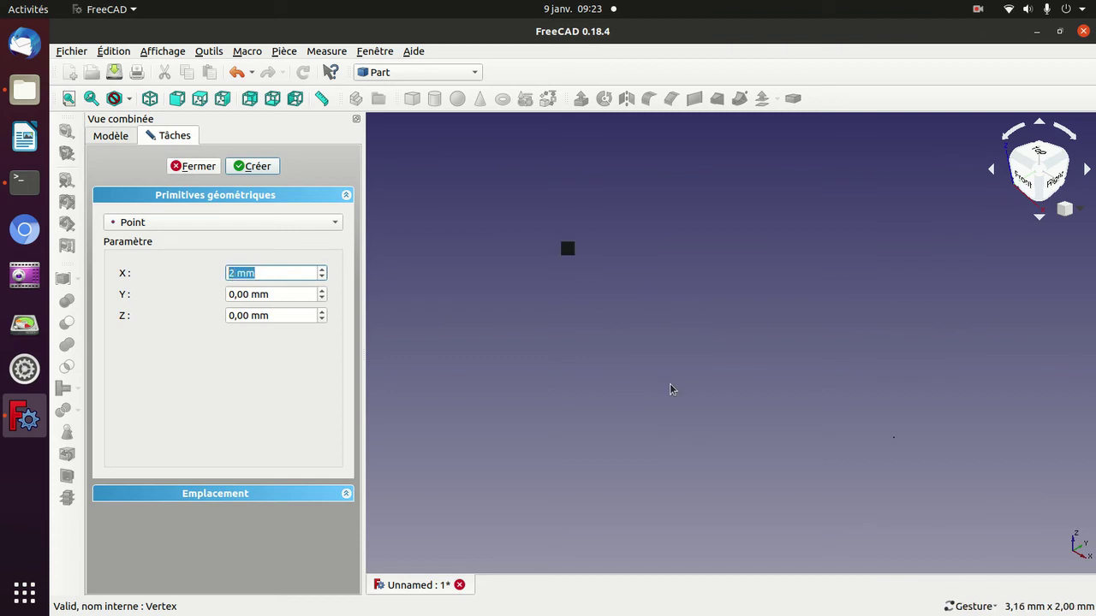
pyautogui.click(897, 440)
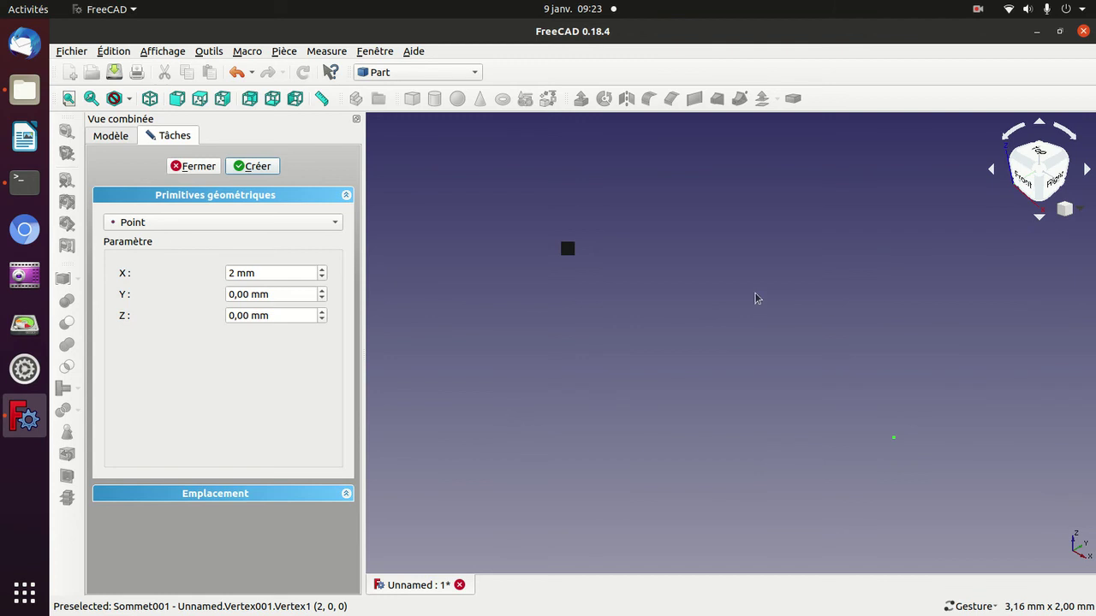
# Change the point's X coordinate to -2 mm to add the second point.
pyautogui.click(229, 273)
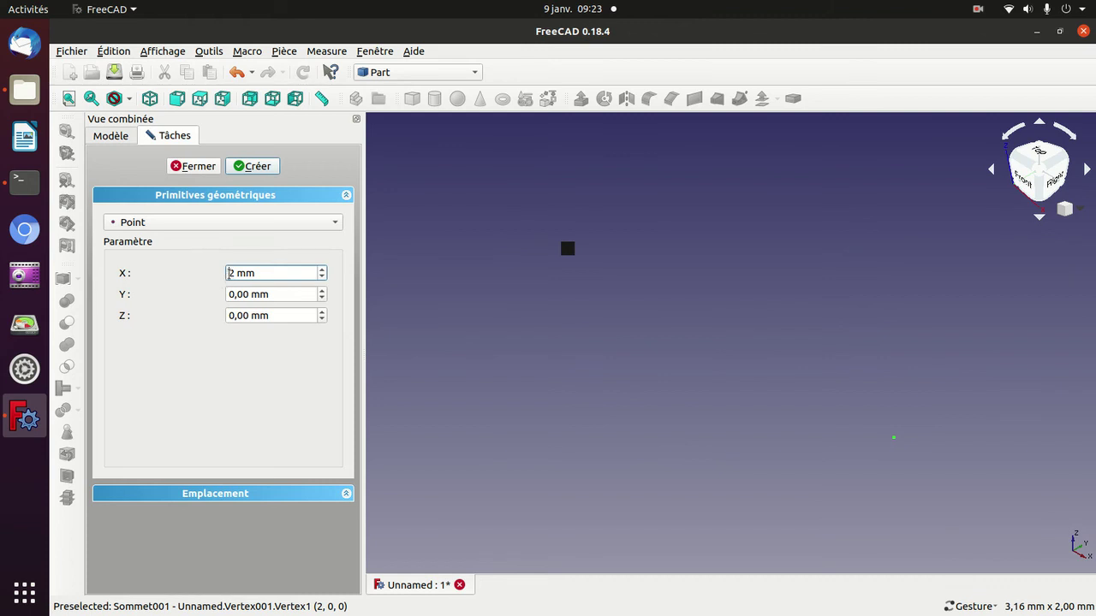
pyautogui.tripleClick(227, 272)
pyautogui.write('-2')
pyautogui.click(570, 253)
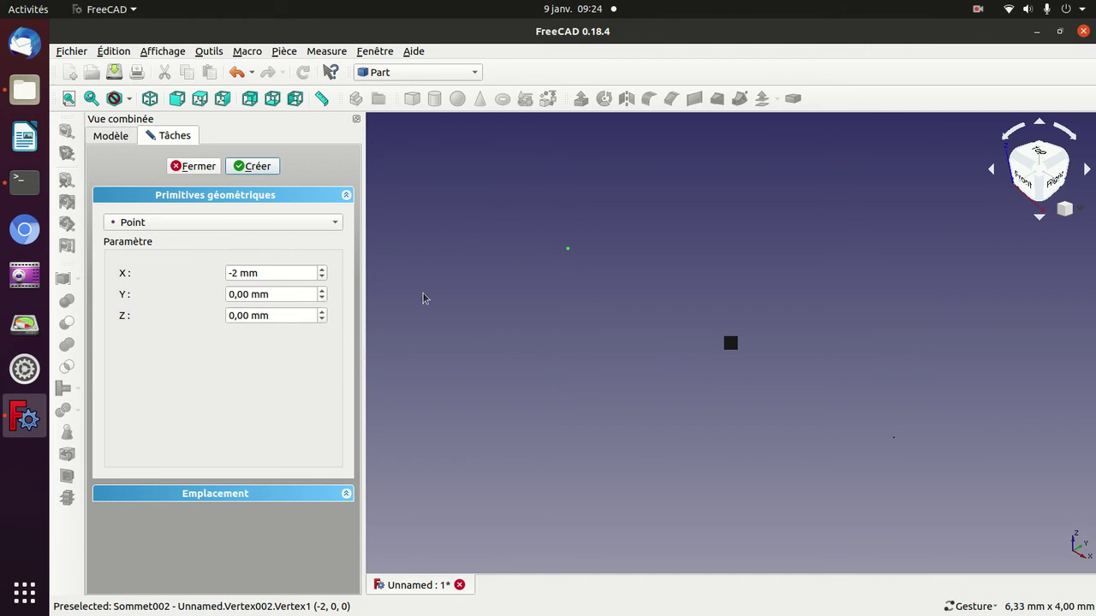
pyautogui.click(979, 9)
pyautogui.click(955, 93)
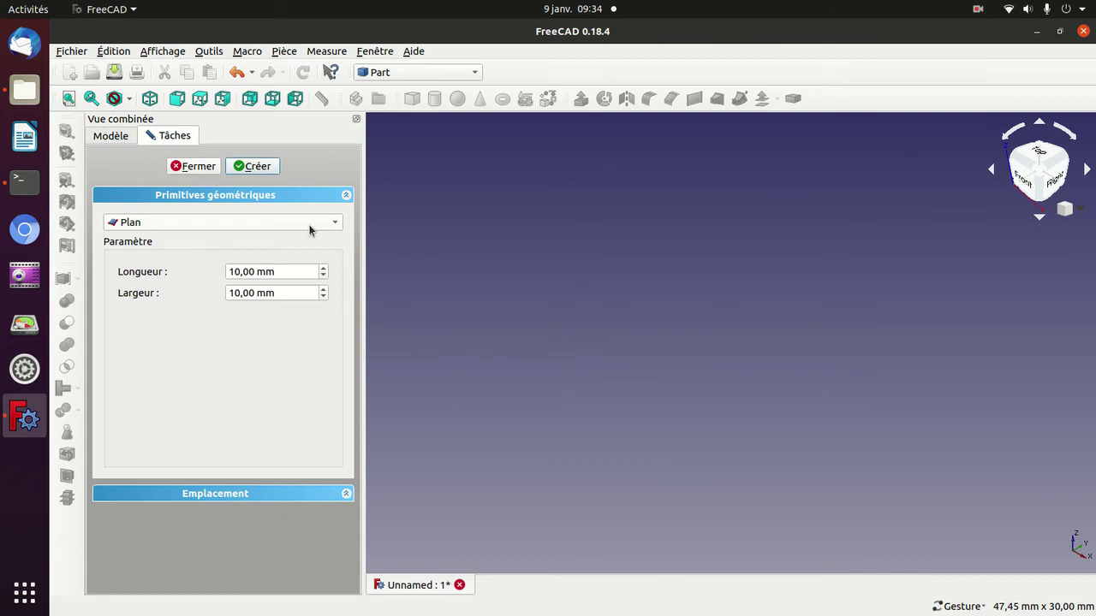
# Create a Line primitive from the origin to (10,10,10) and view it from front, top and right.
pyautogui.click(309, 226)
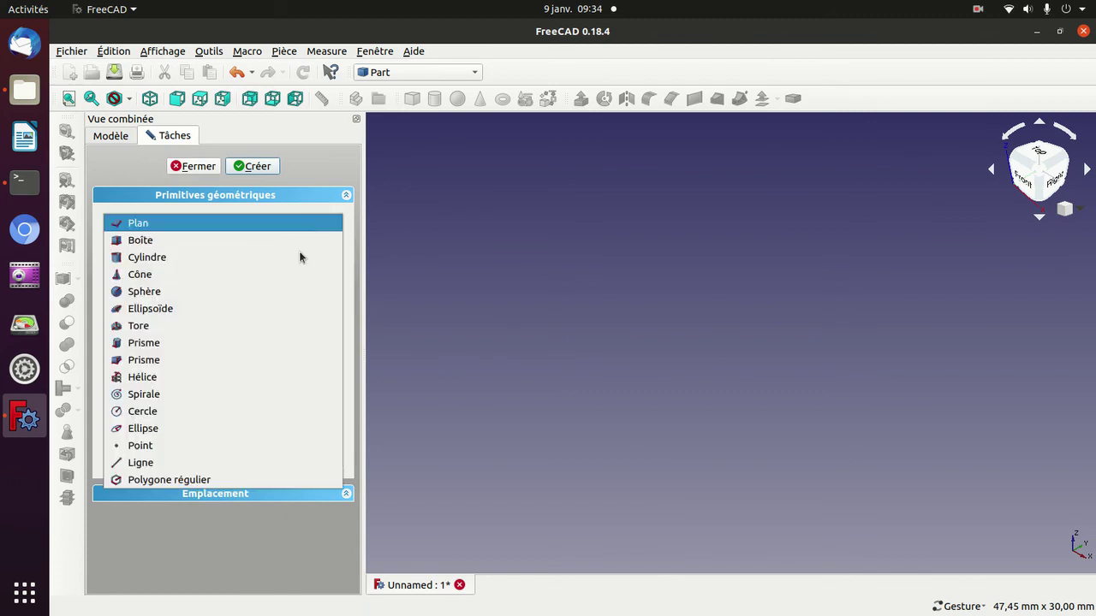
pyautogui.click(239, 463)
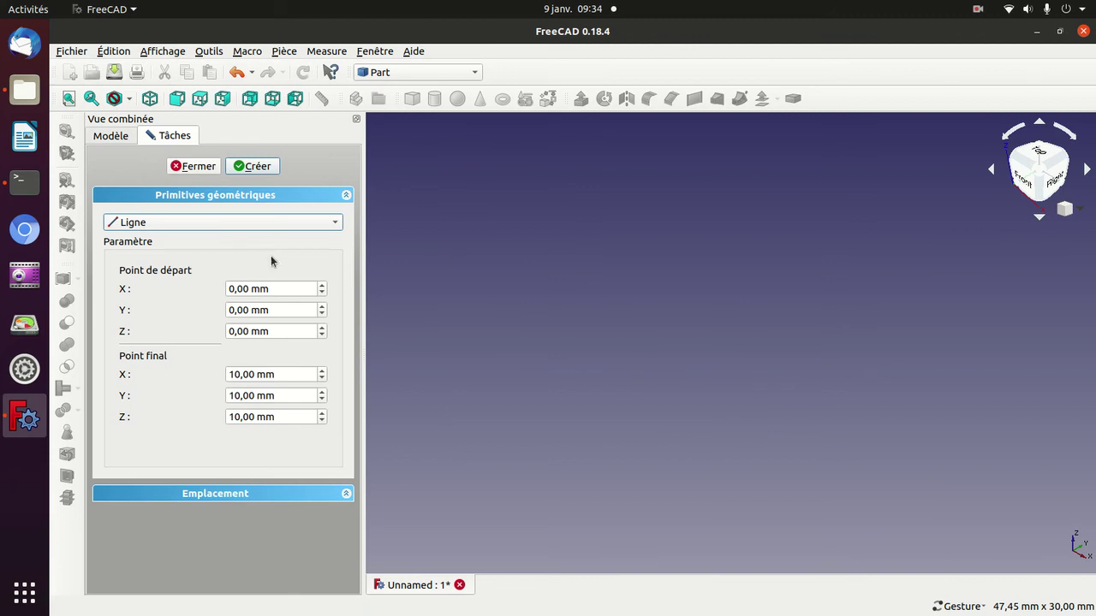
pyautogui.click(257, 168)
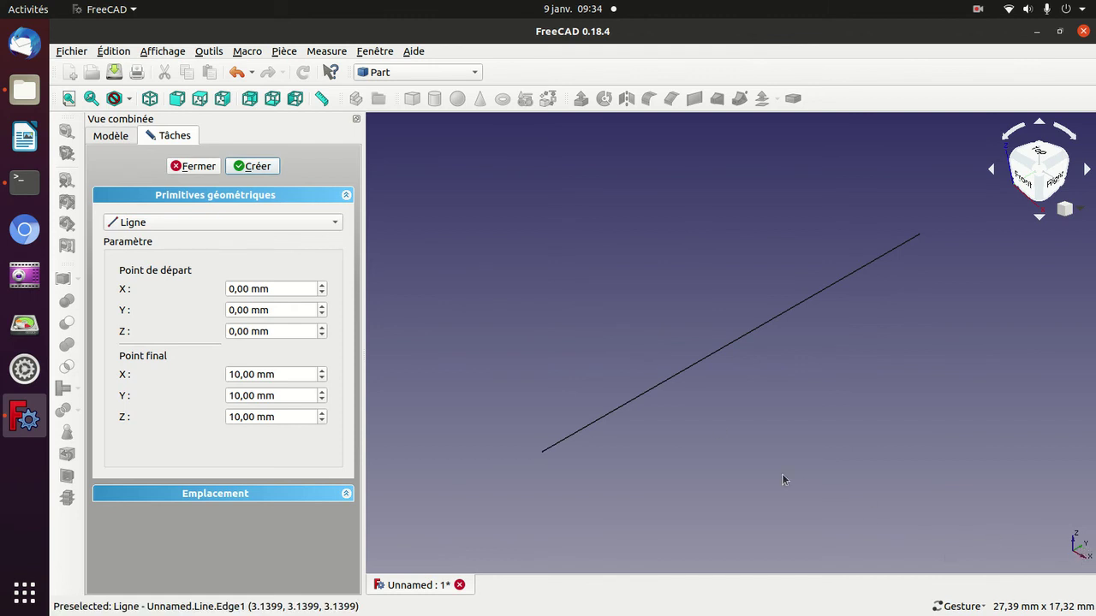
pyautogui.press('1')
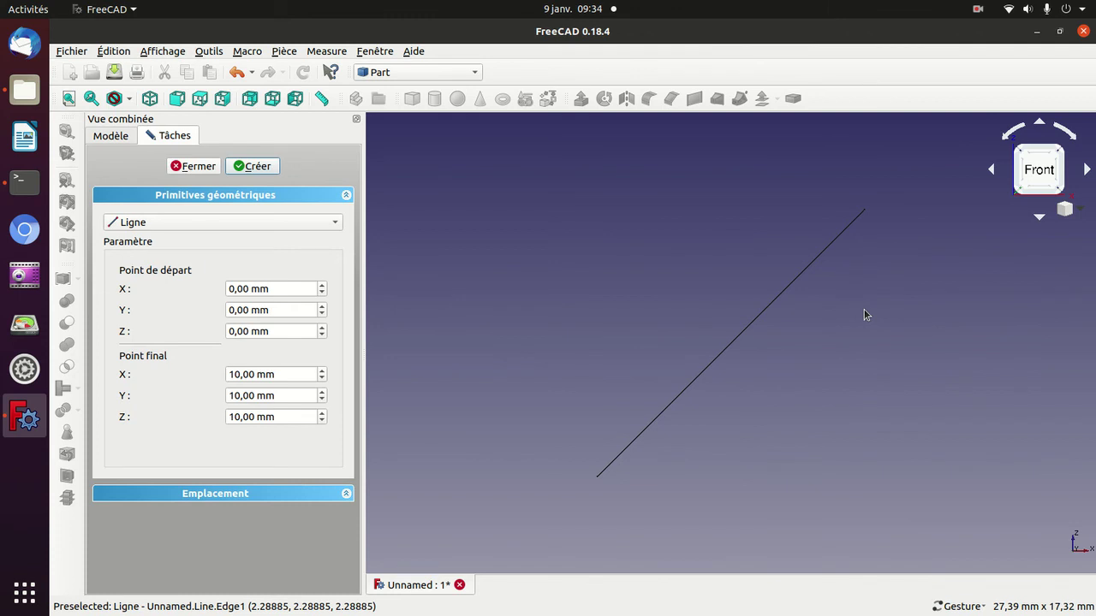
pyautogui.press('2')
pyautogui.press('3')
pyautogui.press('2')
# Make the end point X and Y negative to create a second line to (-10,-10,10).
pyautogui.click(230, 372)
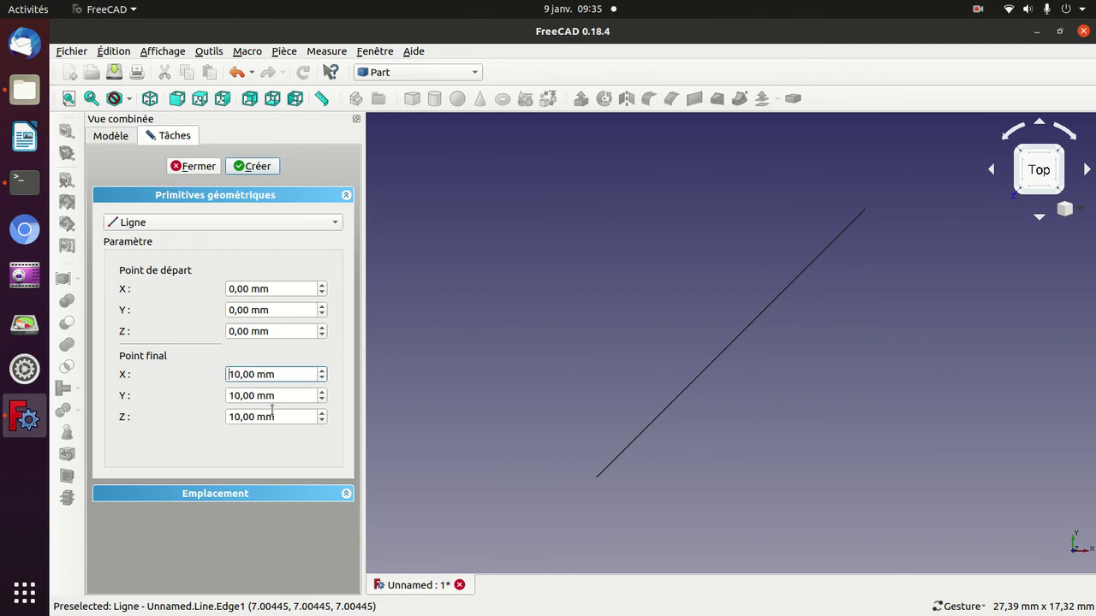
pyautogui.write('-')
pyautogui.click(230, 395)
pyautogui.write('-')
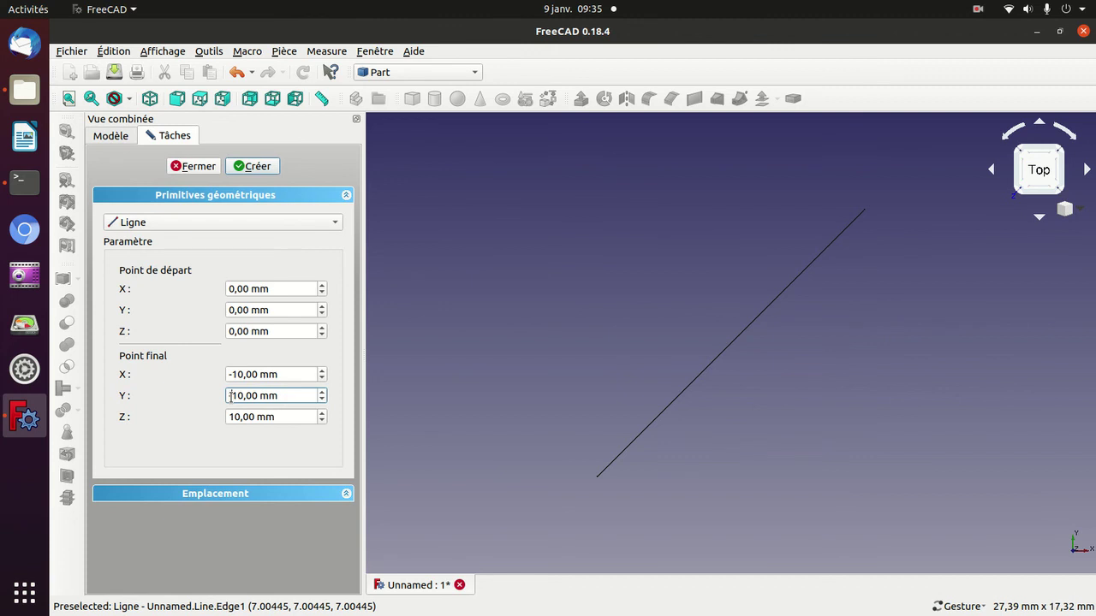
pyautogui.click(266, 169)
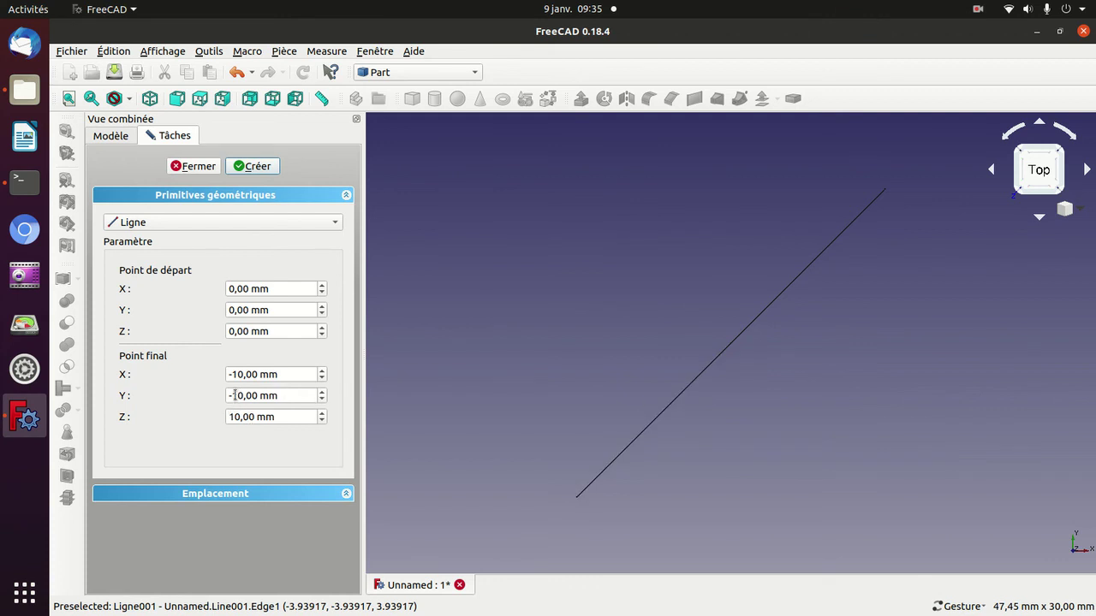
# Make the end point Y positive to create a third line to (-10,10,10), then close the panel.
pyautogui.moveTo(237, 396); pyautogui.dragTo(268, 421)
pyautogui.press('Home')
pyautogui.press('Delete')
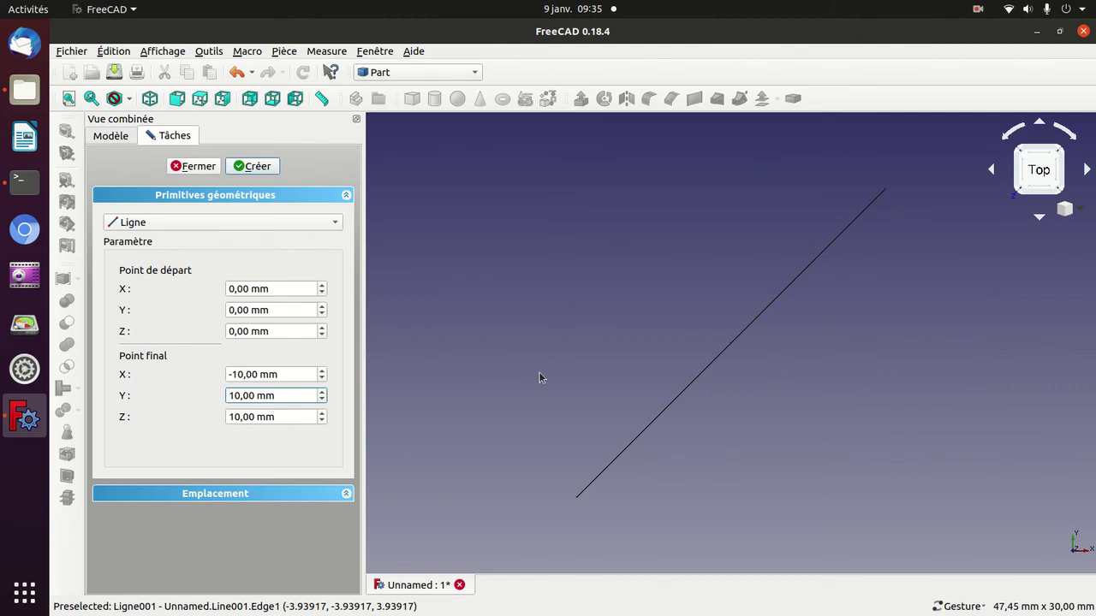
pyautogui.press('Return')
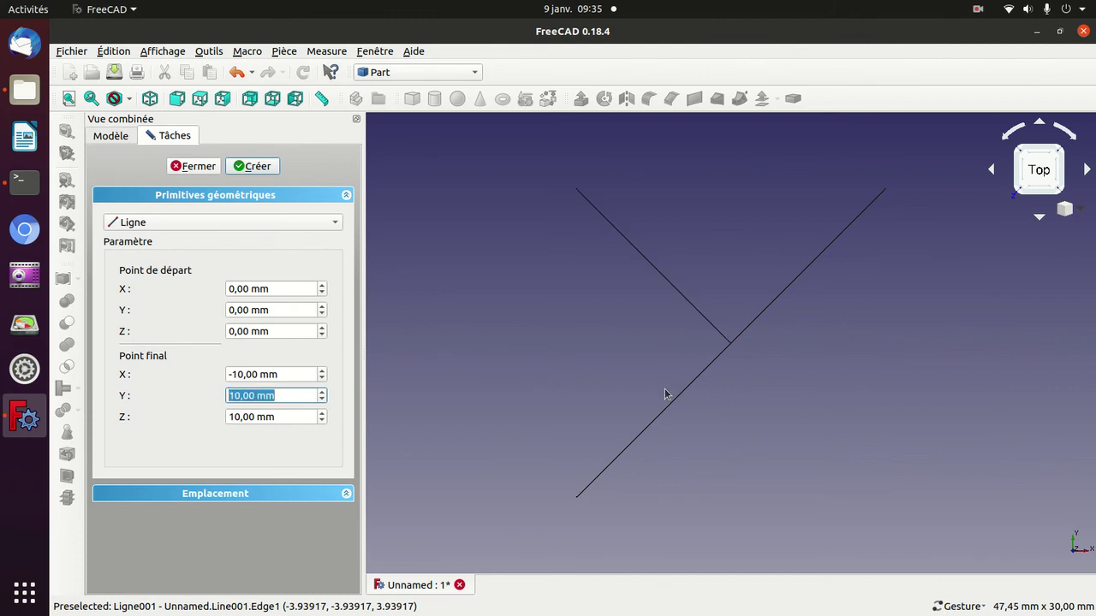
pyautogui.write('0')
pyautogui.press('Escape')
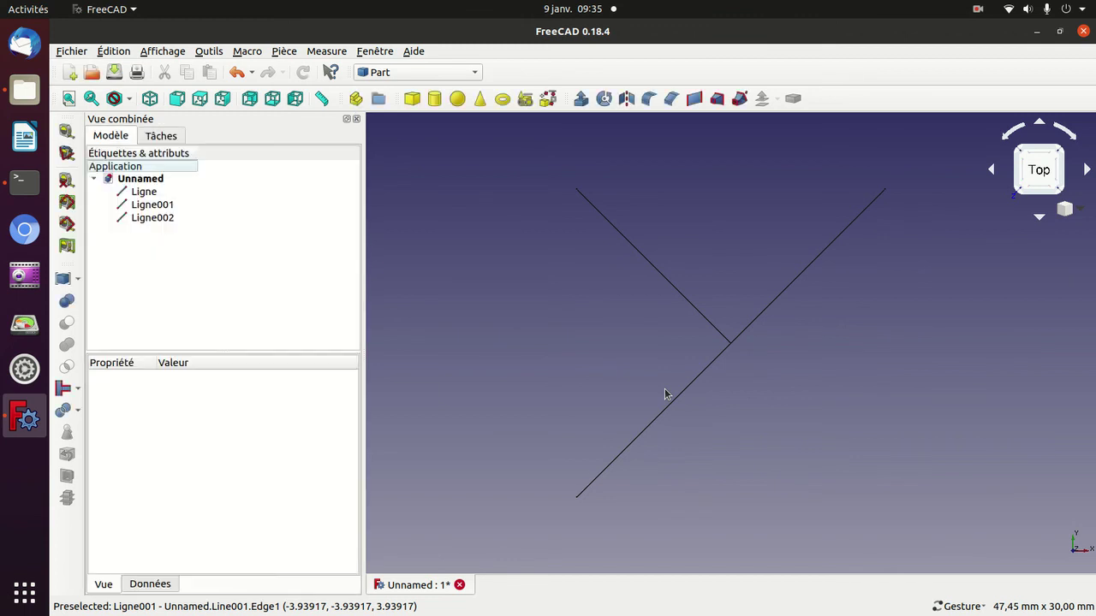
pyautogui.press('0')
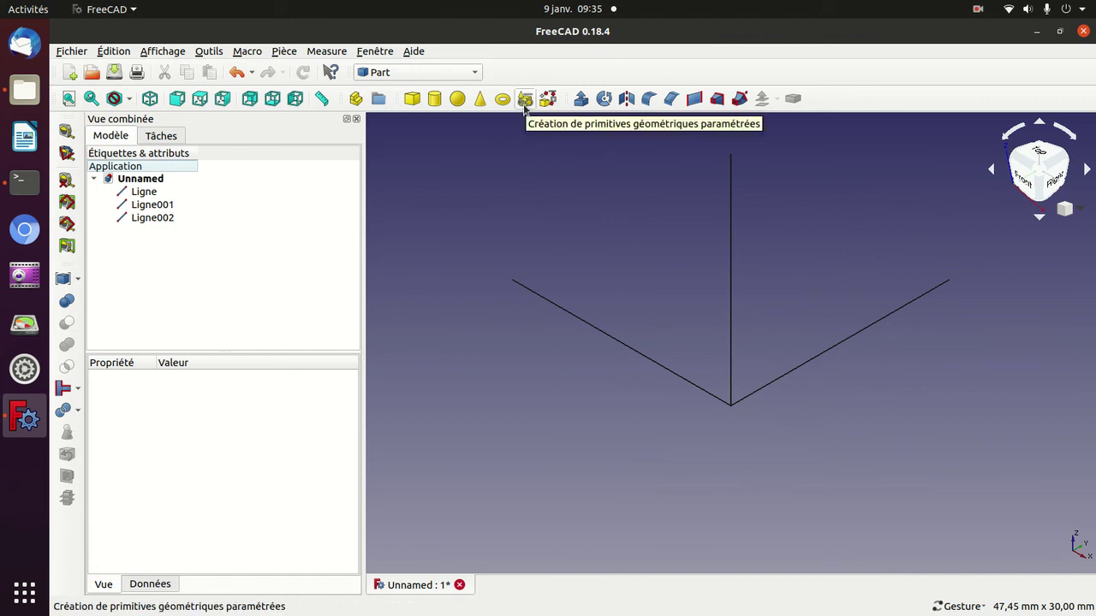
pyautogui.click(165, 136)
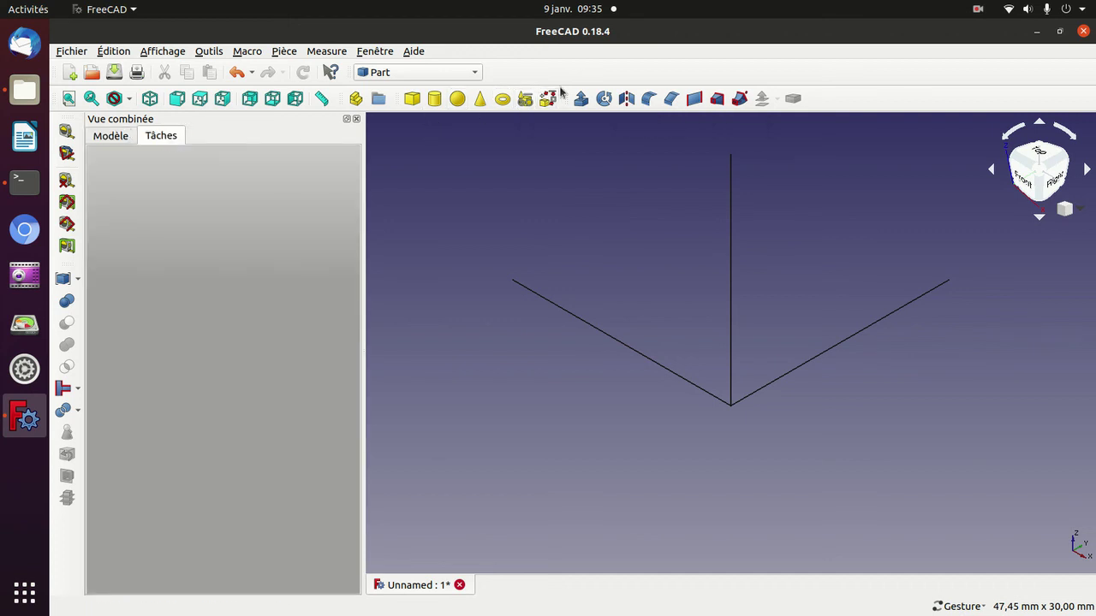
pyautogui.click(524, 100)
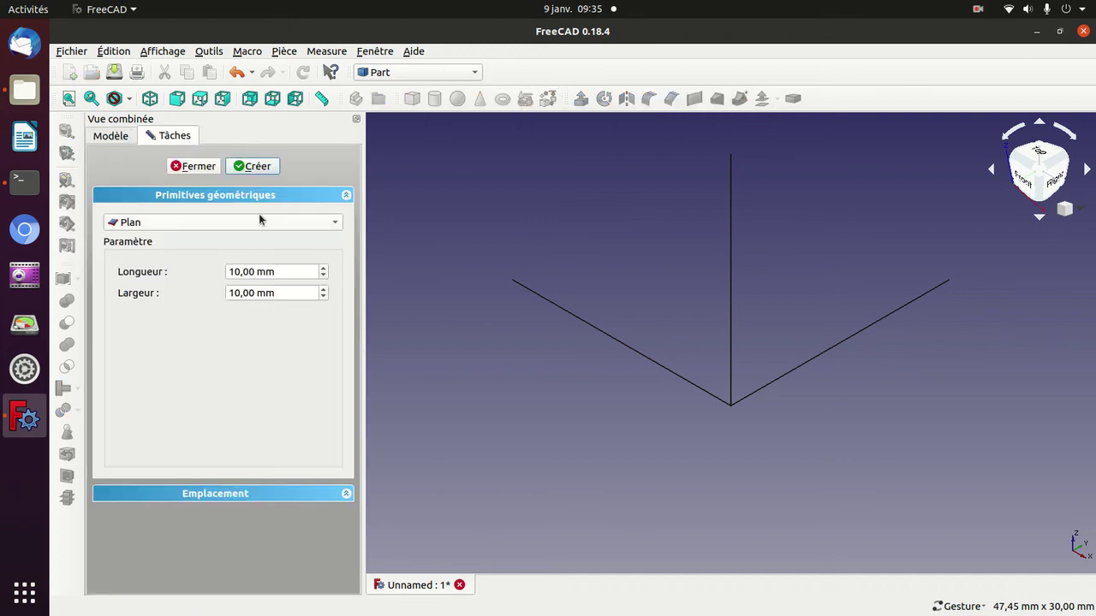
pyautogui.click(259, 214)
pyautogui.click(161, 463)
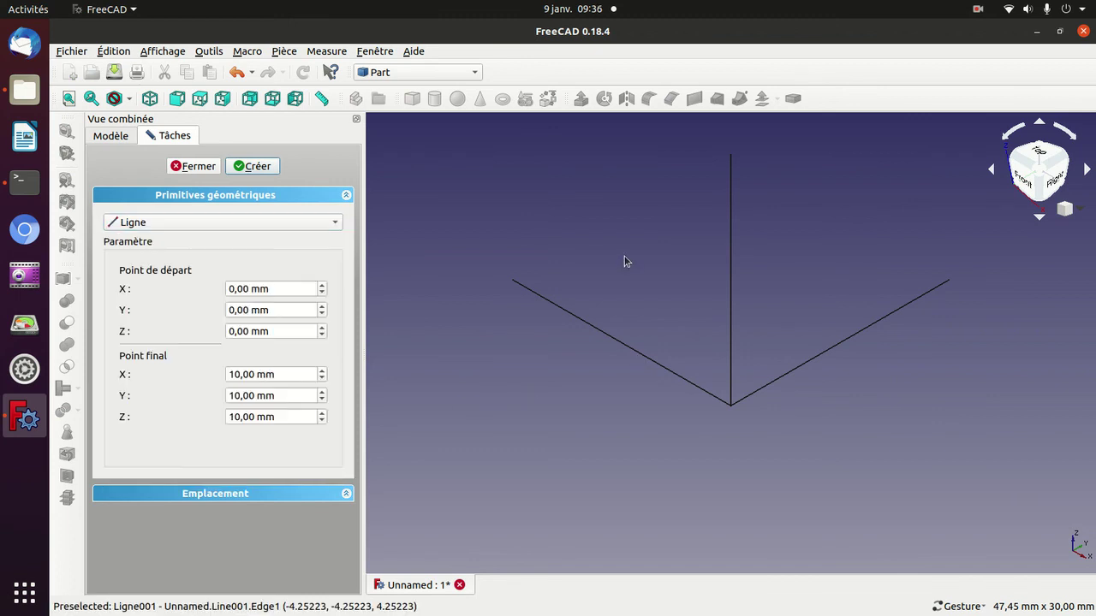
pyautogui.moveTo(626, 261)
pyautogui.mouseDown()
pyautogui.moveTo(729, 356)
pyautogui.moveTo(851, 326)
pyautogui.moveTo(844, 296)
pyautogui.moveTo(597, 271)
pyautogui.moveTo(643, 305)
pyautogui.moveTo(713, 392)
pyautogui.moveTo(645, 371)
pyautogui.moveTo(626, 352)
pyautogui.moveTo(636, 371)
pyautogui.mouseUp()
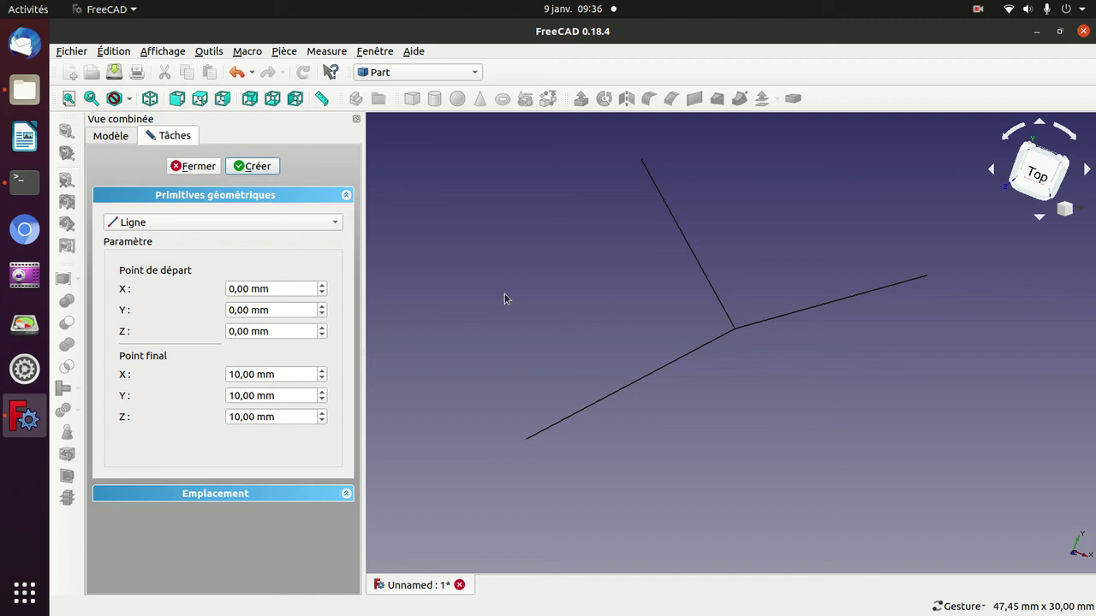
pyautogui.moveTo(504, 293); pyautogui.dragTo(656, 362)
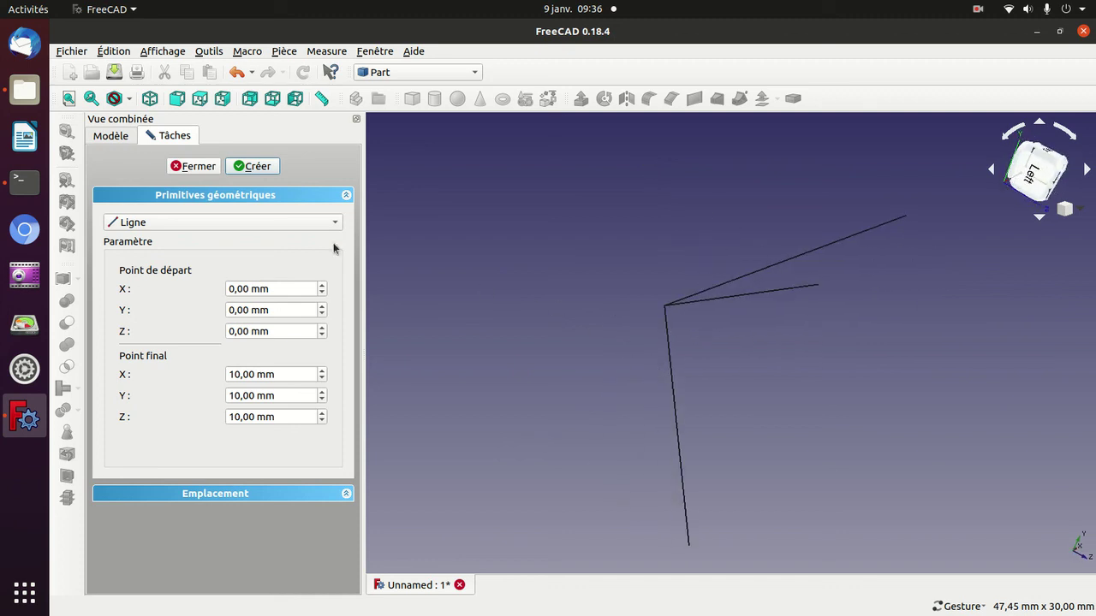
pyautogui.click(191, 167)
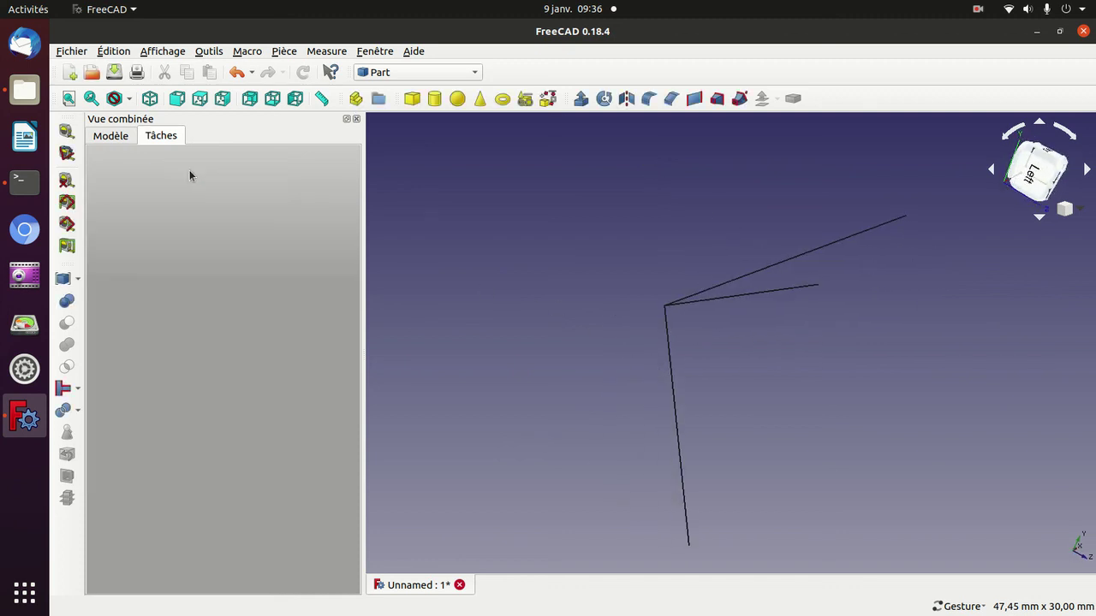
# Rotate the line Ligne around its start point with the Transform dragger.
pyautogui.click(110, 135)
pyautogui.click(144, 192)
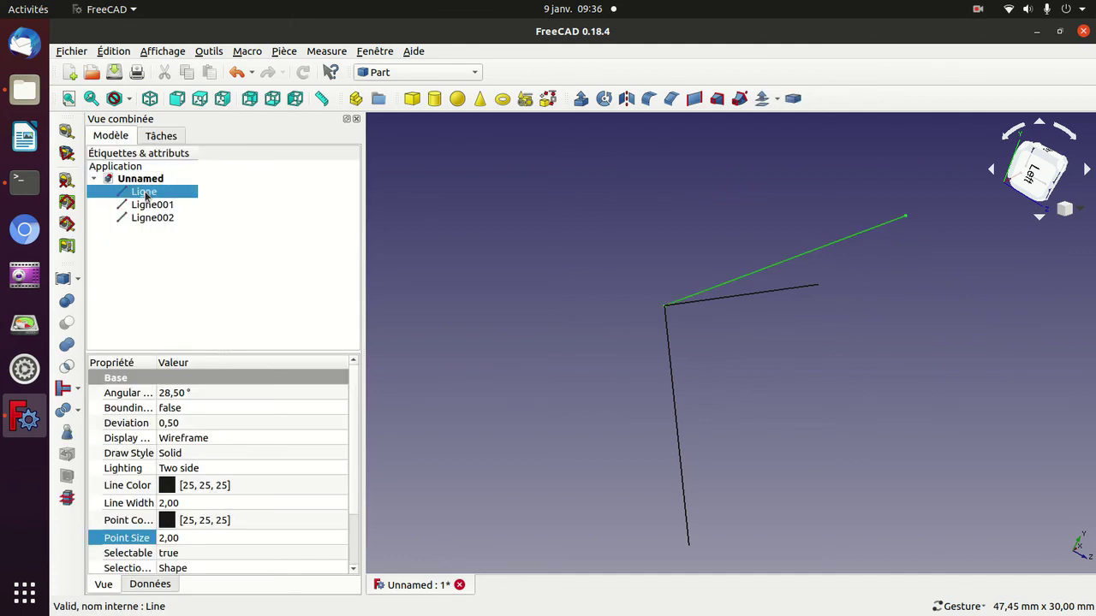
pyautogui.doubleClick(144, 192)
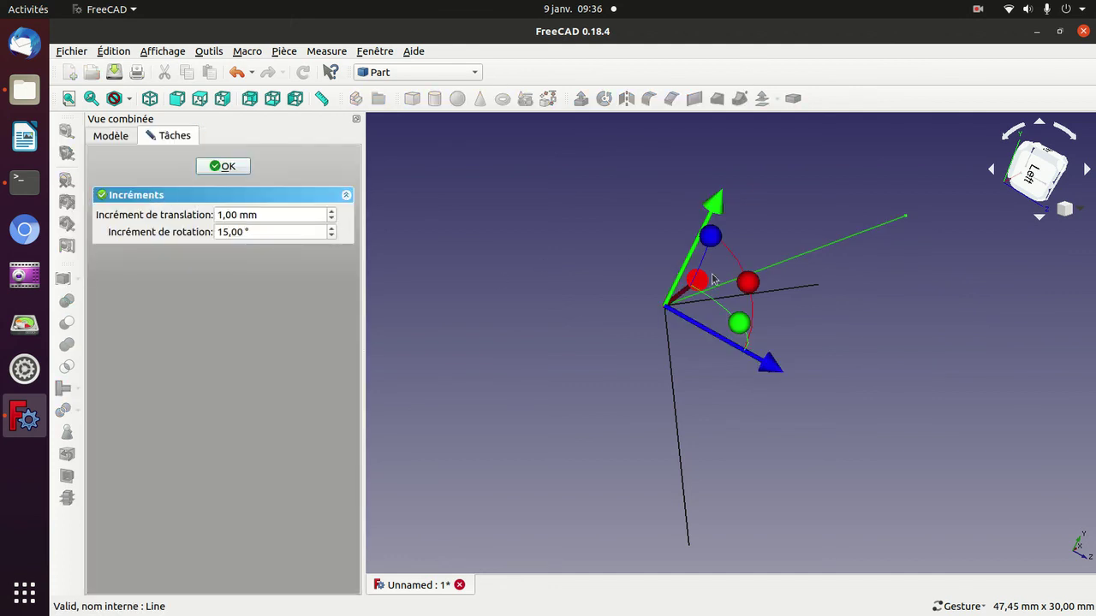
pyautogui.moveTo(746, 284); pyautogui.dragTo(769, 300)
pyautogui.moveTo(761, 380); pyautogui.dragTo(726, 386)
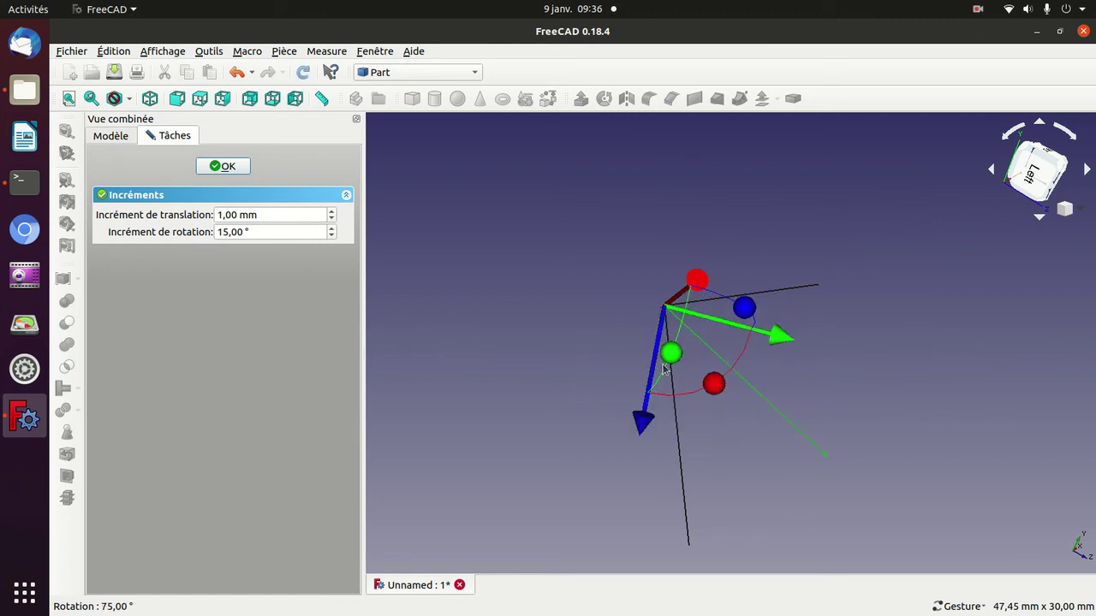
pyautogui.click(224, 165)
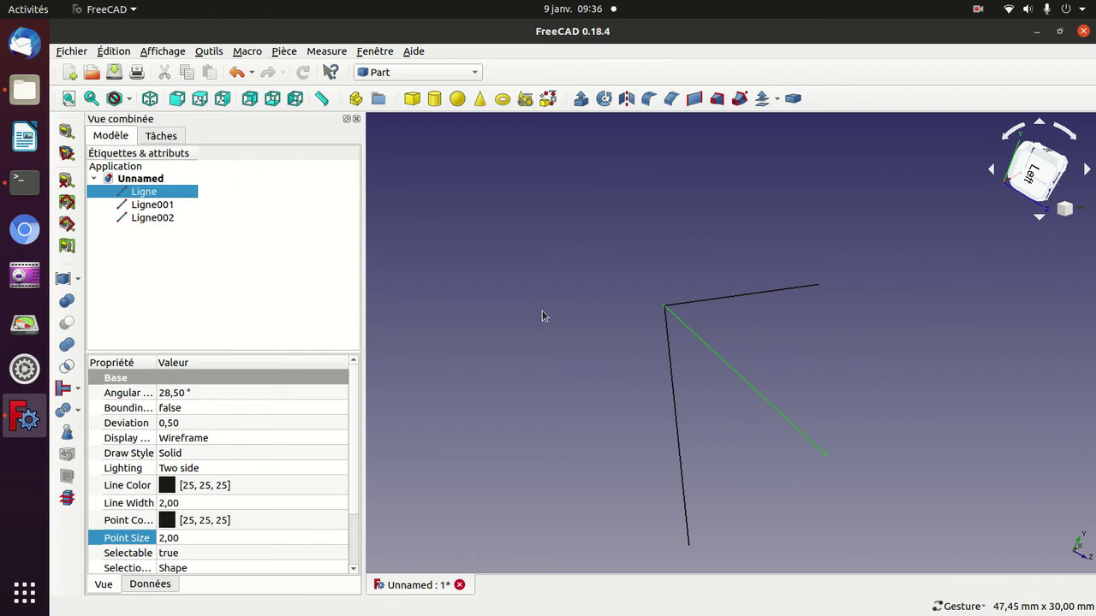
# Orbit around the three lines until they form a V, then switch to isometric view.
pyautogui.moveTo(556, 315)
pyautogui.mouseDown()
pyautogui.moveTo(734, 354)
pyautogui.moveTo(753, 416)
pyautogui.moveTo(745, 497)
pyautogui.moveTo(861, 421)
pyautogui.moveTo(707, 467)
pyautogui.moveTo(638, 434)
pyautogui.moveTo(642, 412)
pyautogui.moveTo(750, 492)
pyautogui.mouseUp()
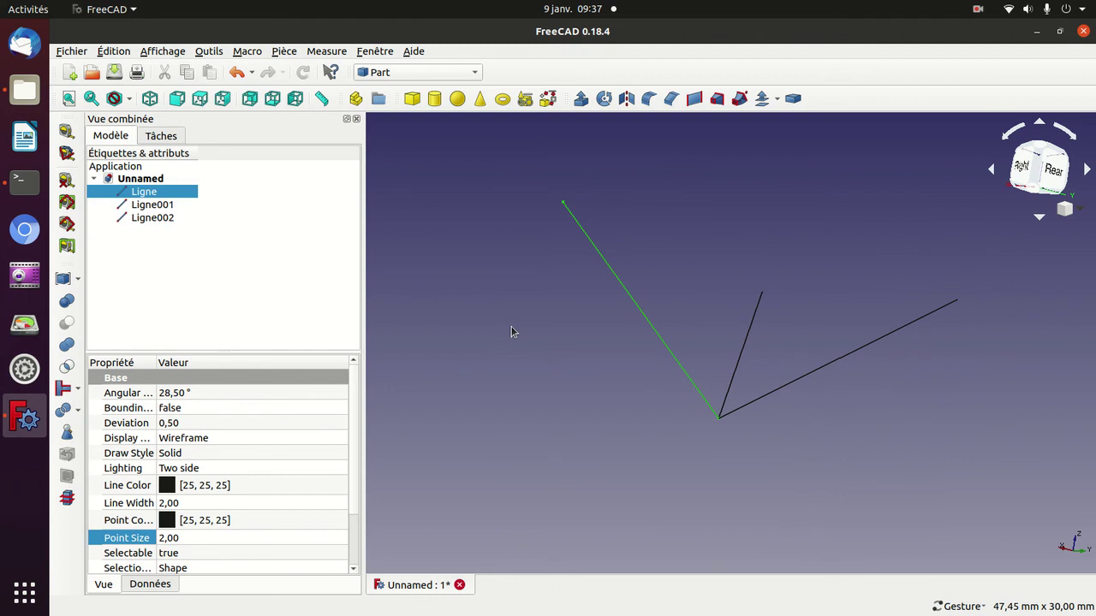
pyautogui.moveTo(514, 330); pyautogui.dragTo(536, 420)
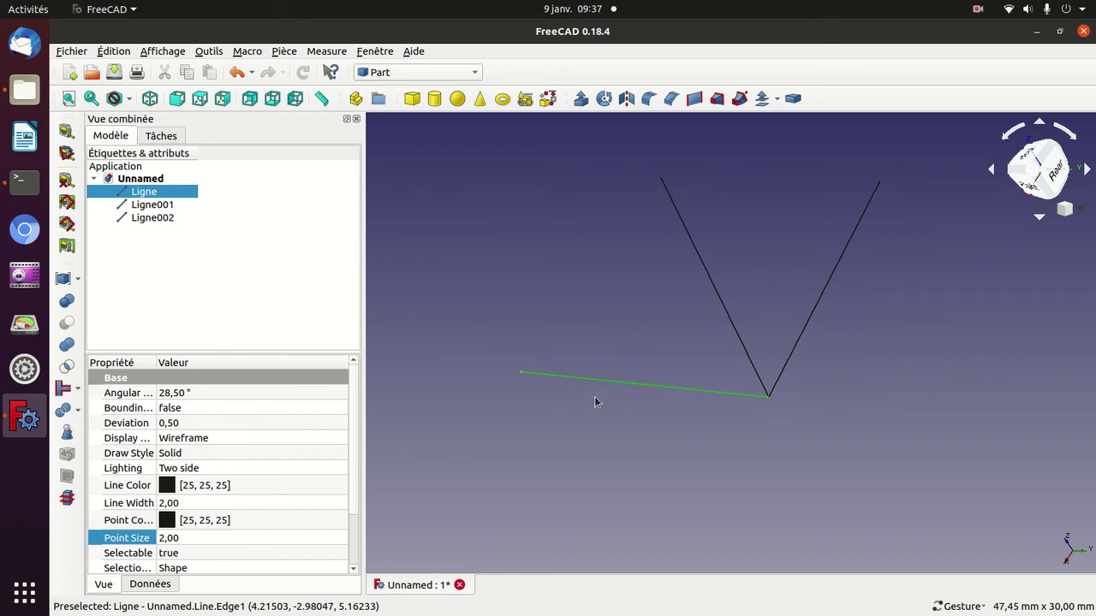
pyautogui.press('0')
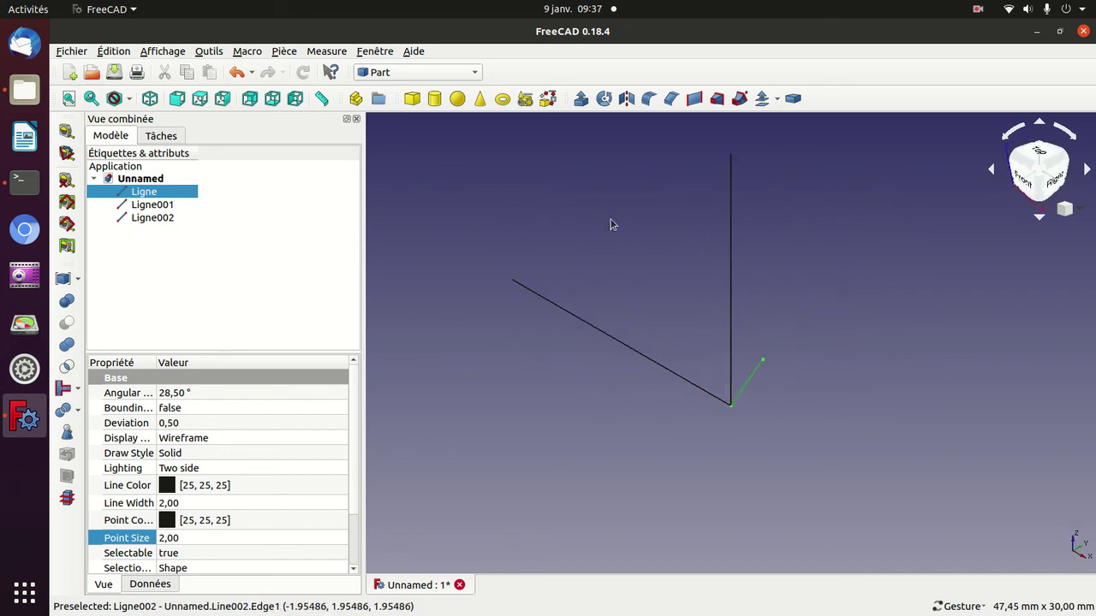
# Create a 3-sided regular polygon with a 2 mm circumscribed radius in Part Primitives.
pyautogui.click(978, 10)
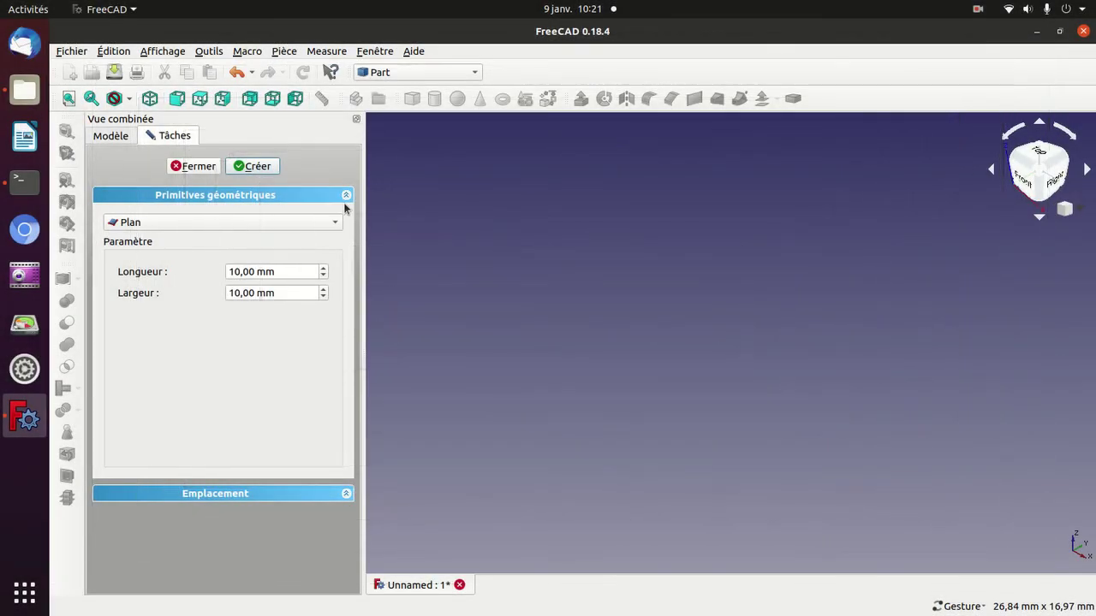
pyautogui.click(310, 224)
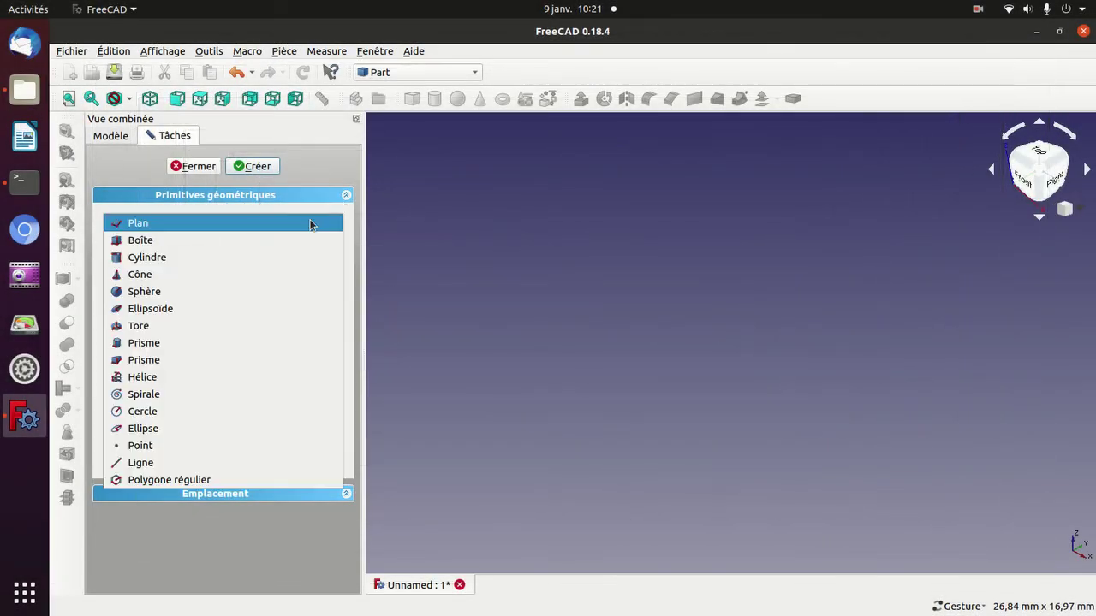
pyautogui.click(208, 480)
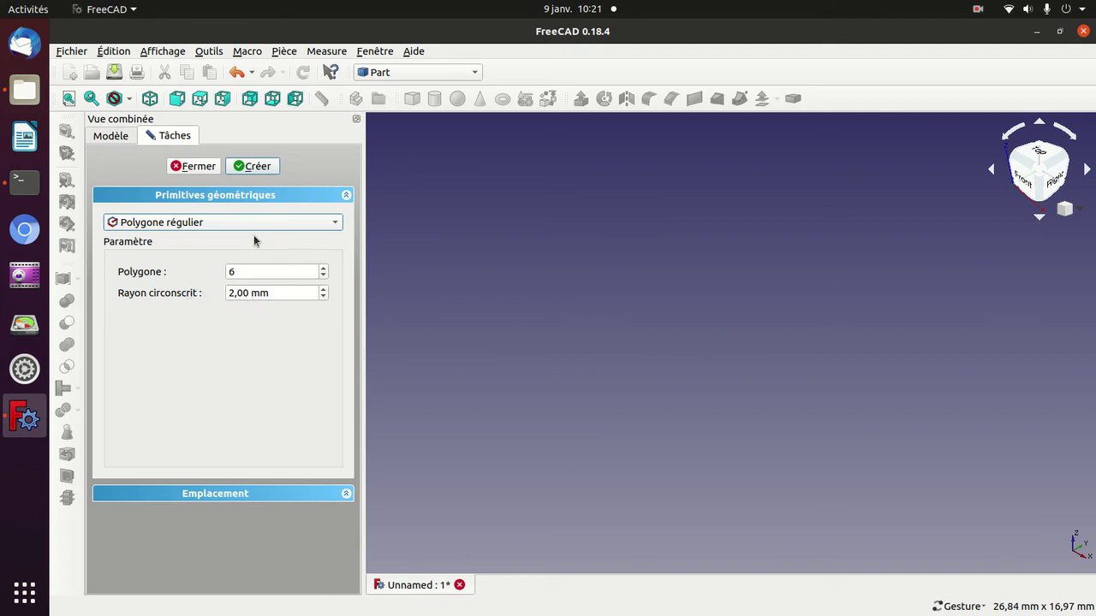
pyautogui.click(259, 269)
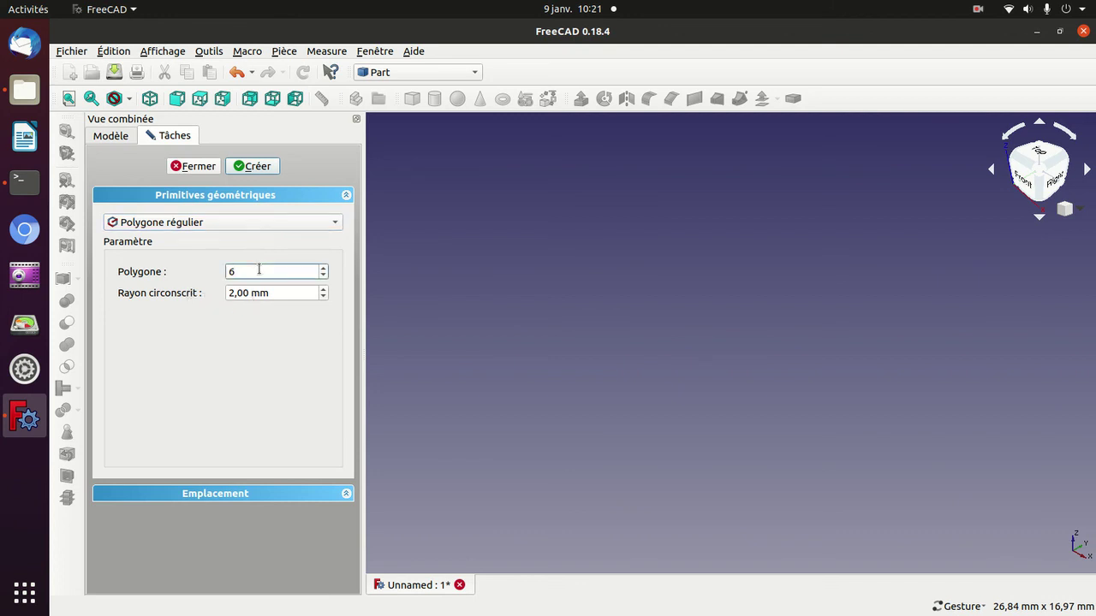
pyautogui.scroll(-2, 260, 270)
pyautogui.click(261, 167)
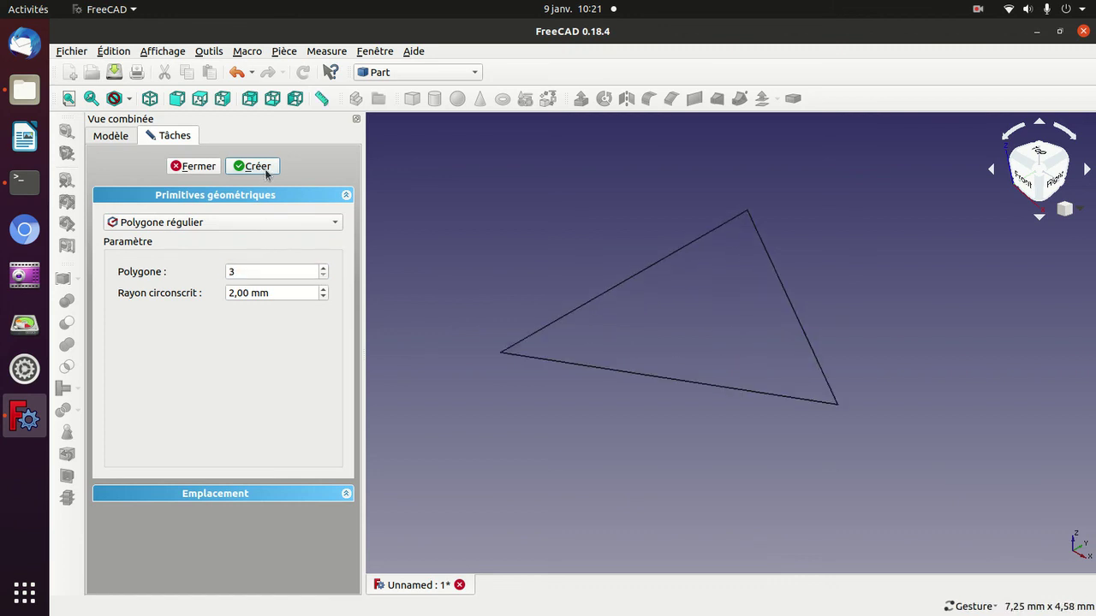
# Switch to top view and create a 4-sided regular polygon at 2 mm radius.
pyautogui.moveTo(487, 227); pyautogui.dragTo(516, 274)
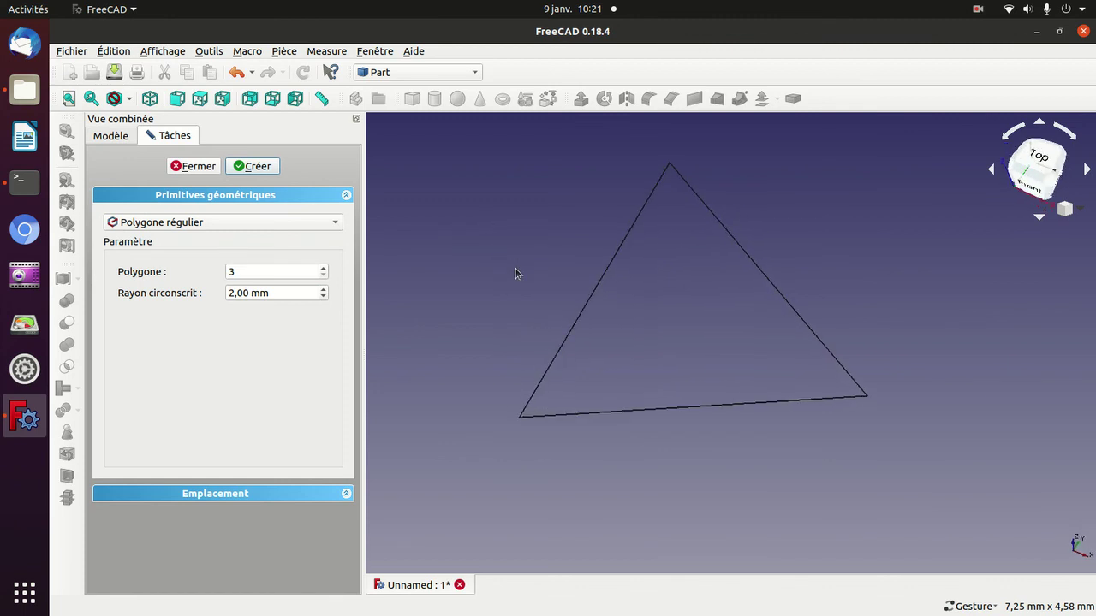
pyautogui.press('1')
pyautogui.press('2')
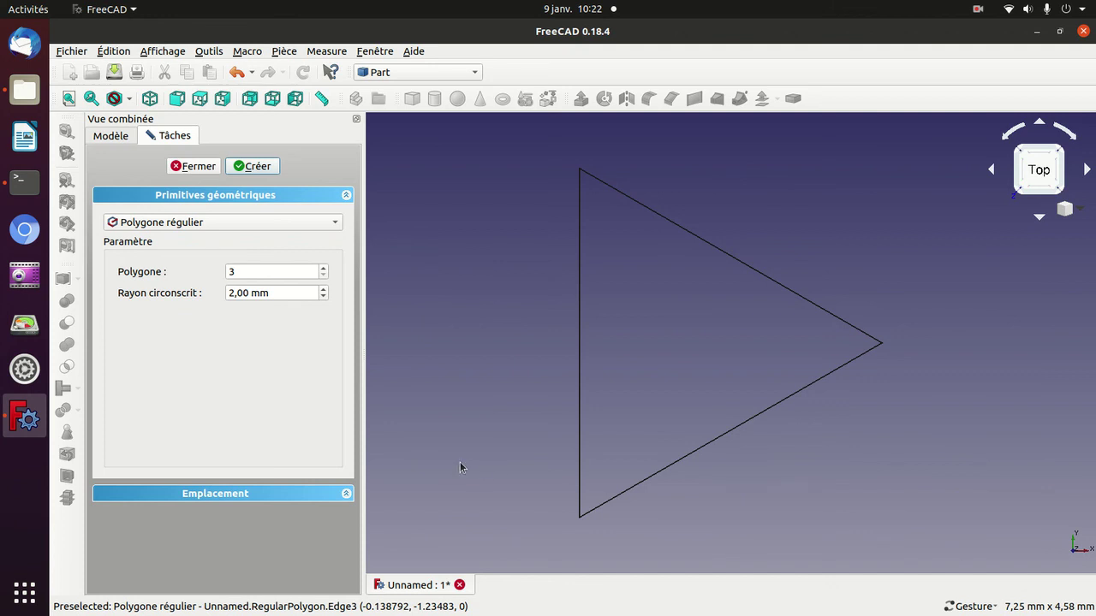
pyautogui.click(293, 276)
pyautogui.scroll(1, 293, 278)
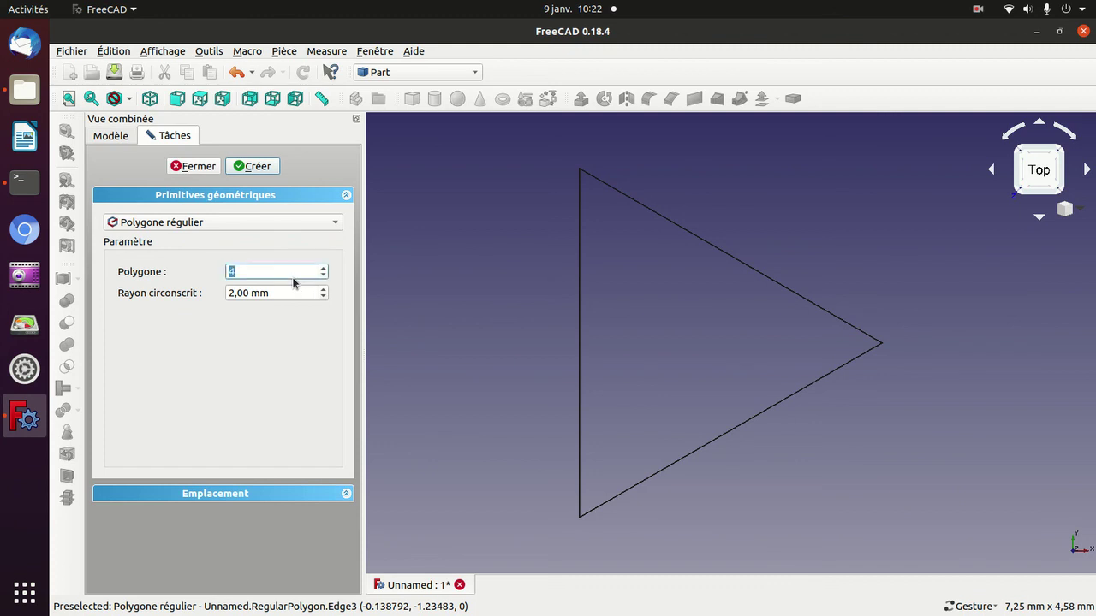
pyautogui.press('Return')
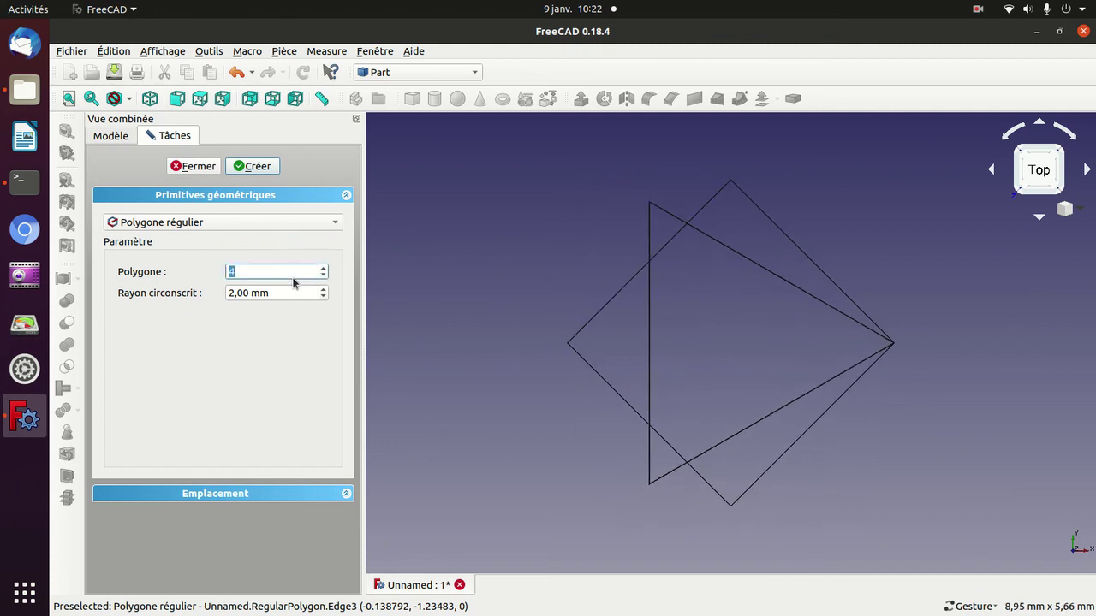
# Create polygons with five up to thirteen sides, then set the radius to 1 mm.
pyautogui.moveTo(596, 200)
pyautogui.mouseDown()
pyautogui.moveTo(702, 431)
pyautogui.moveTo(557, 183)
pyautogui.mouseUp()
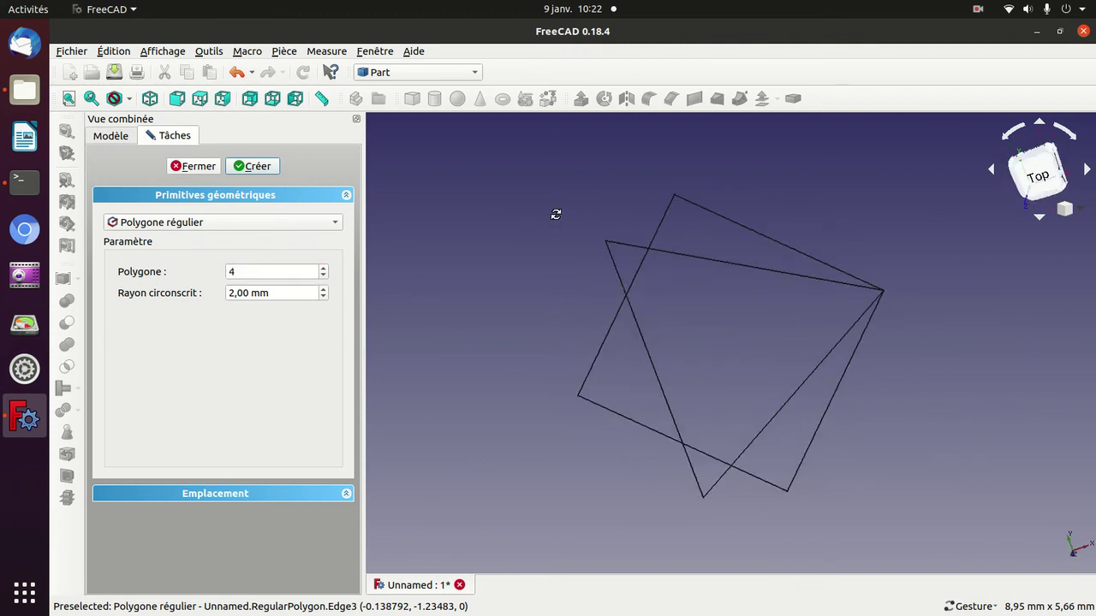
pyautogui.click(283, 271)
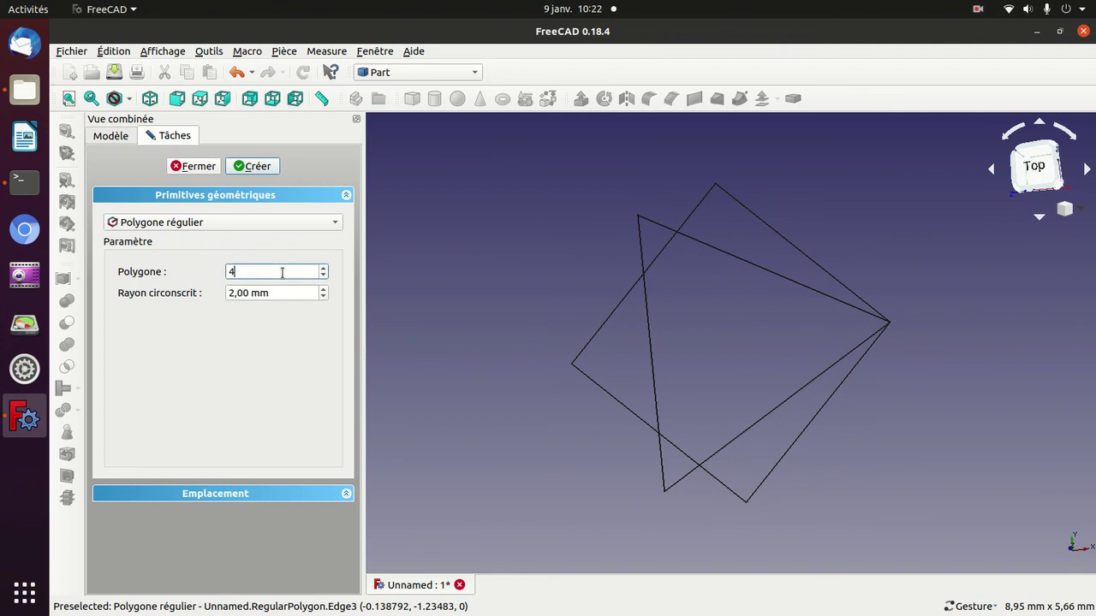
pyautogui.scroll(1, 282, 272)
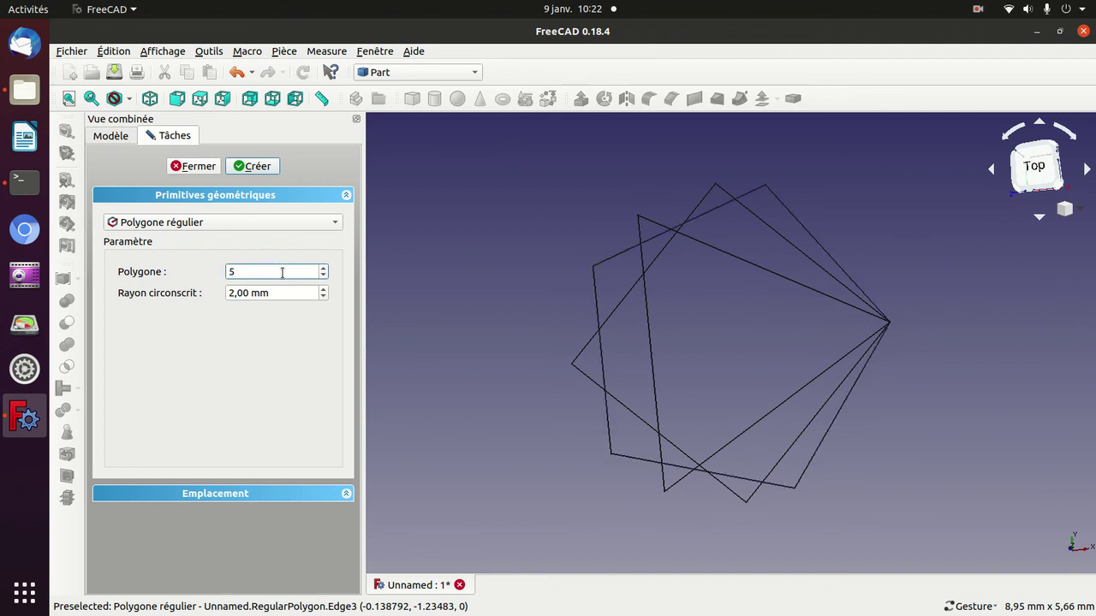
pyautogui.scroll(1, 281, 272)
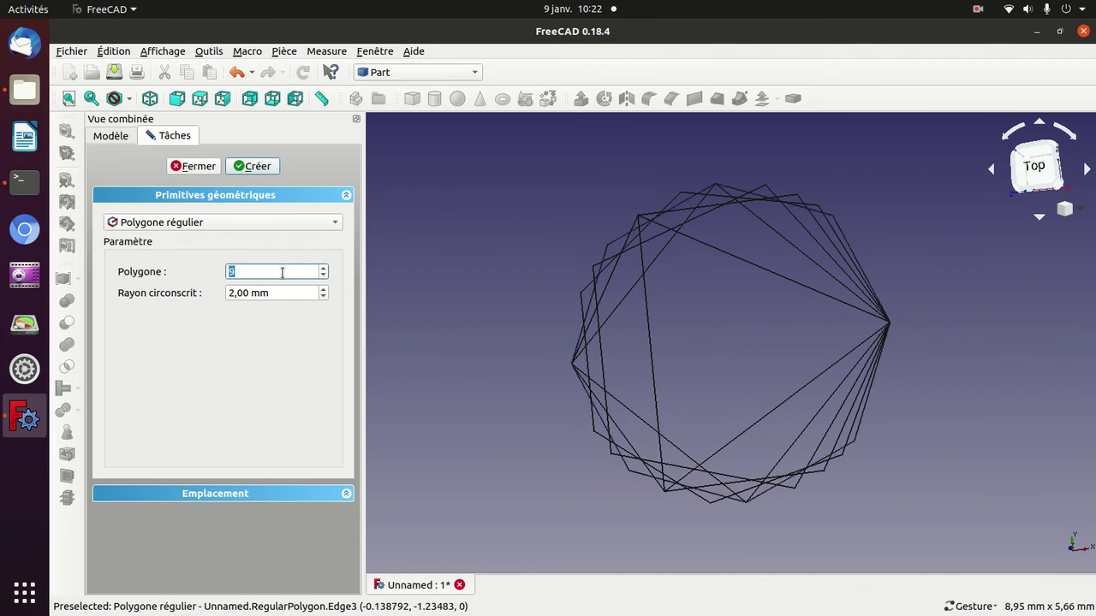
pyautogui.scroll(1, 282, 273)
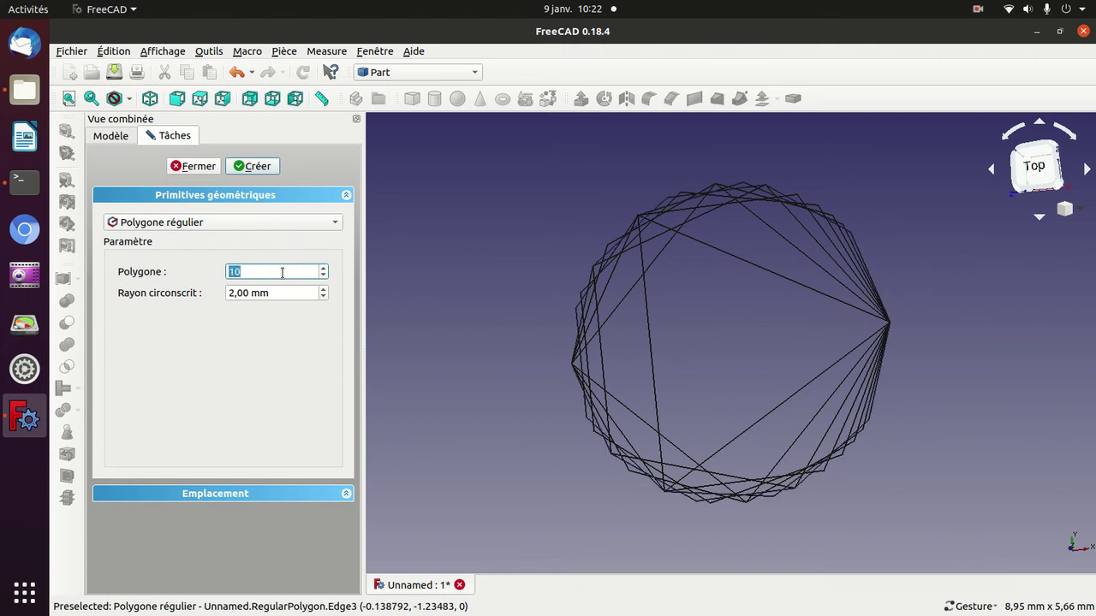
pyautogui.scroll(1, 281, 272)
pyautogui.moveTo(492, 286)
pyautogui.mouseDown()
pyautogui.moveTo(876, 390)
pyautogui.moveTo(876, 403)
pyautogui.moveTo(711, 316)
pyautogui.moveTo(560, 296)
pyautogui.mouseUp()
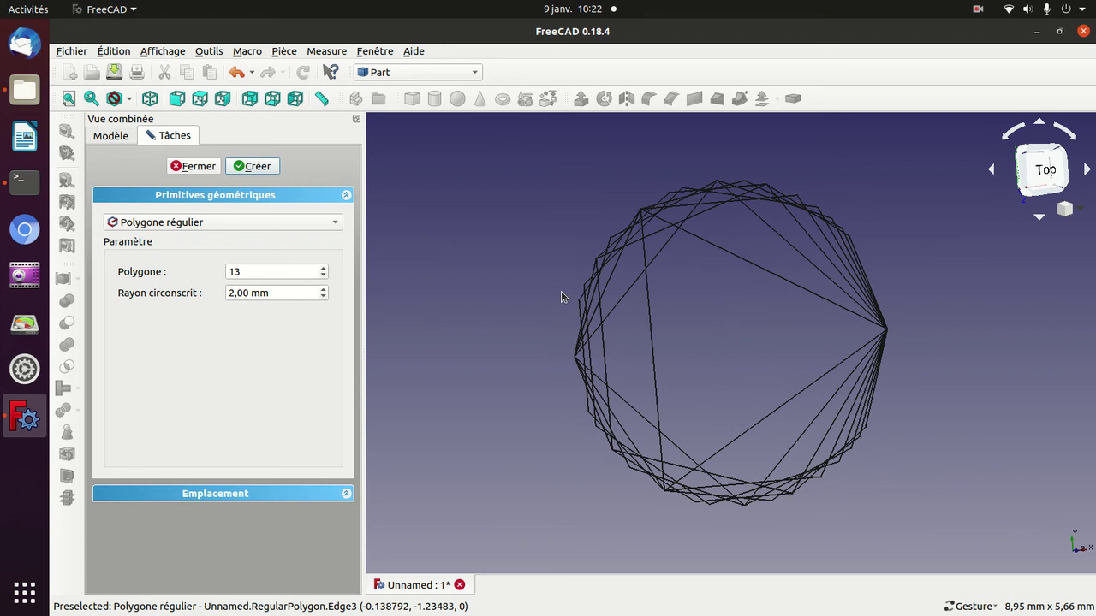
pyautogui.doubleClick(260, 296)
pyautogui.write('3')
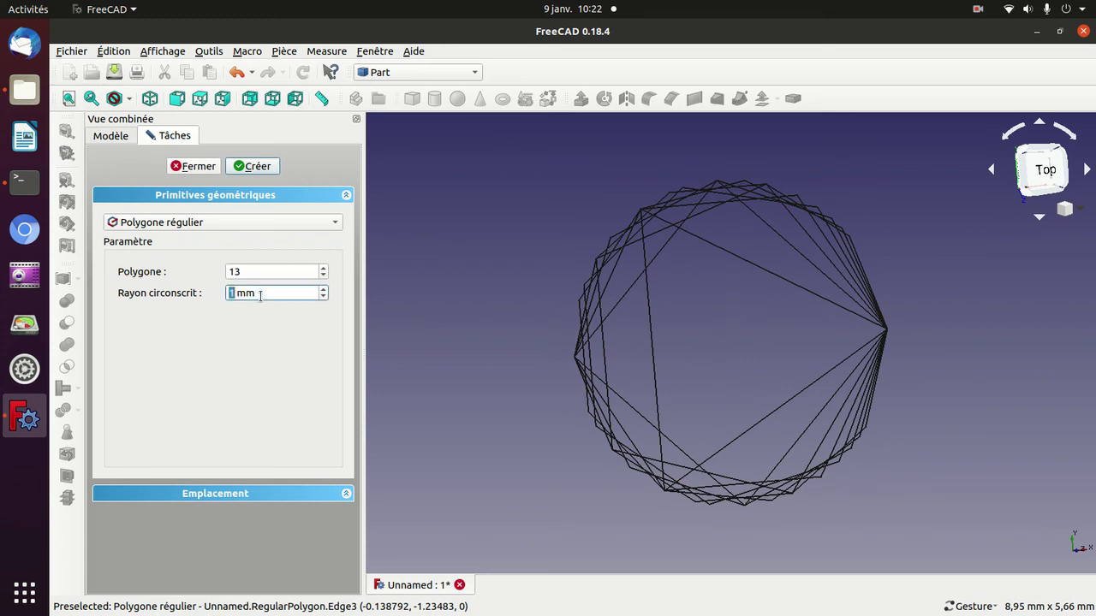
pyautogui.doubleClick(260, 295)
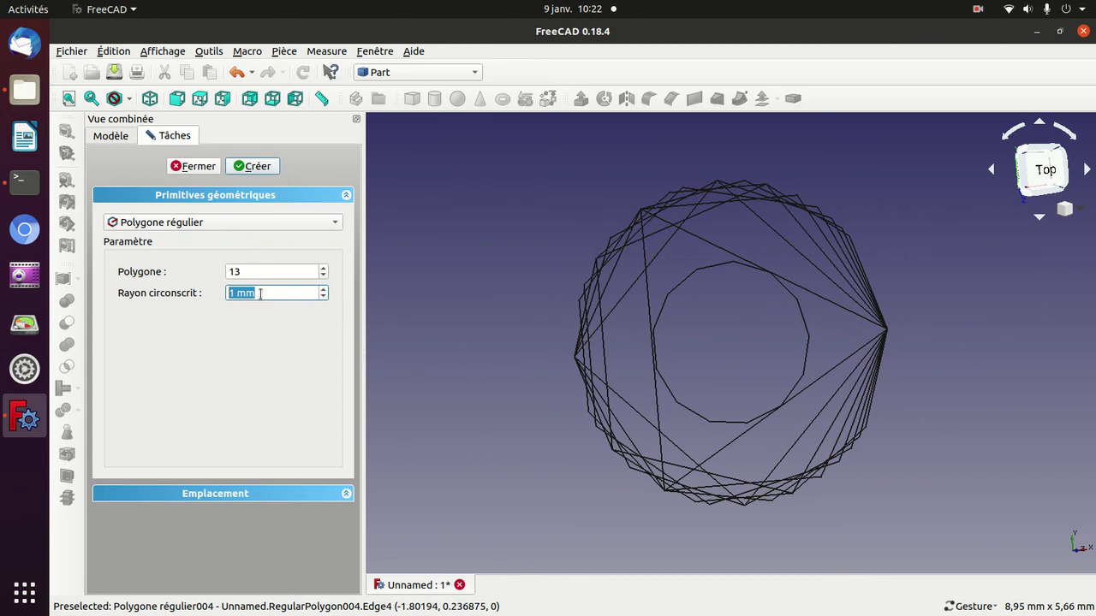
# Create a 16-sided regular polygon with a 3 mm circumscribed radius.
pyautogui.click(260, 293)
pyautogui.scroll(2, 260, 293)
pyautogui.scroll(1, 282, 271)
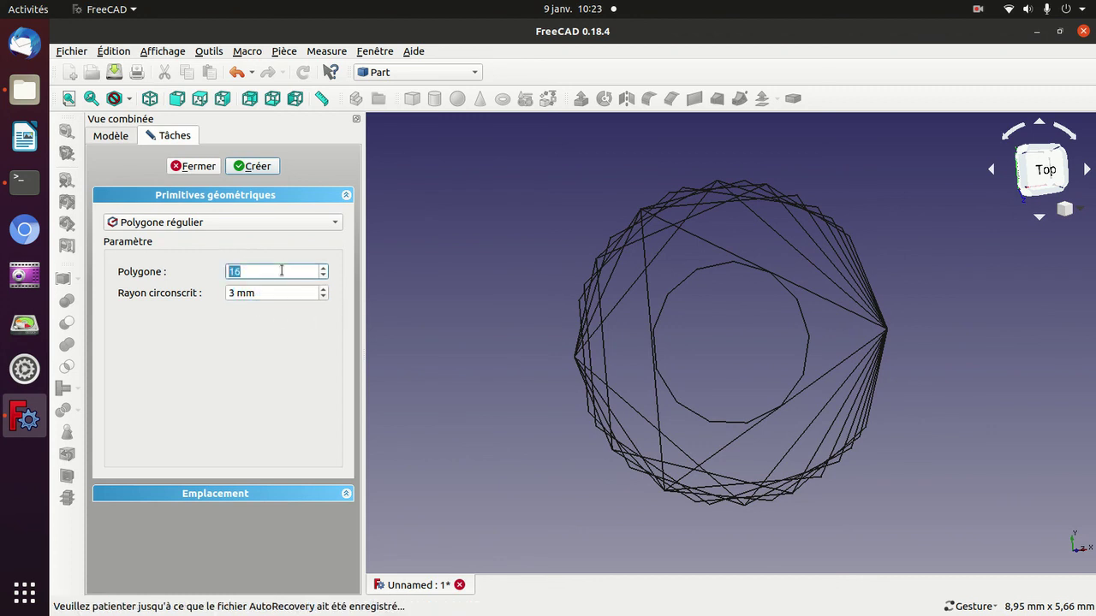
pyautogui.press('Return')
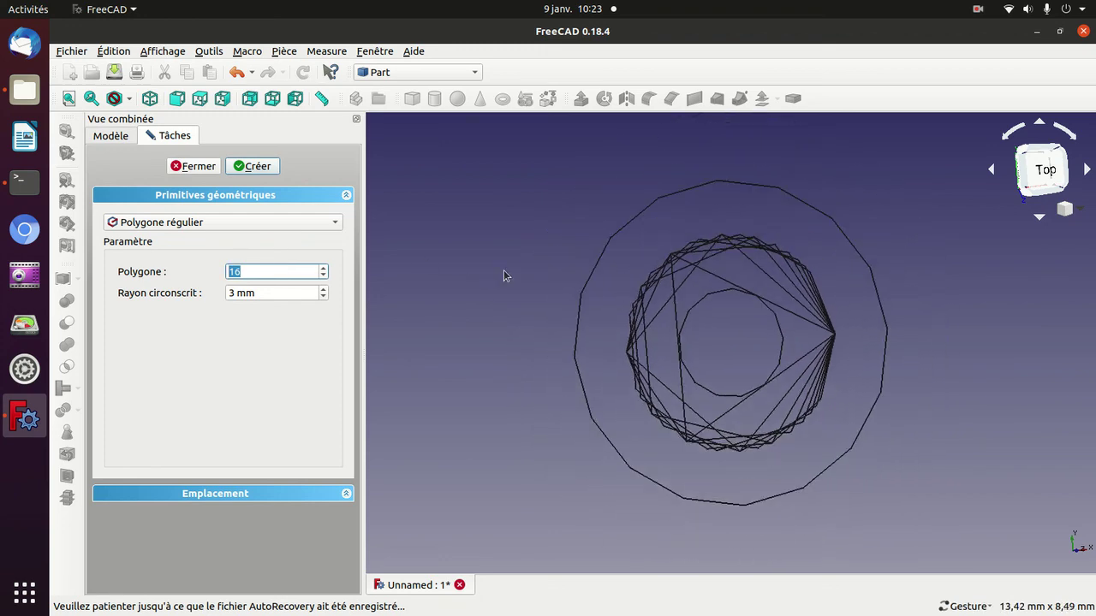
# Switch to isometric view and close the primitives panel.
pyautogui.moveTo(870, 180)
pyautogui.mouseDown()
pyautogui.moveTo(643, 366)
pyautogui.moveTo(653, 443)
pyautogui.moveTo(677, 443)
pyautogui.mouseUp()
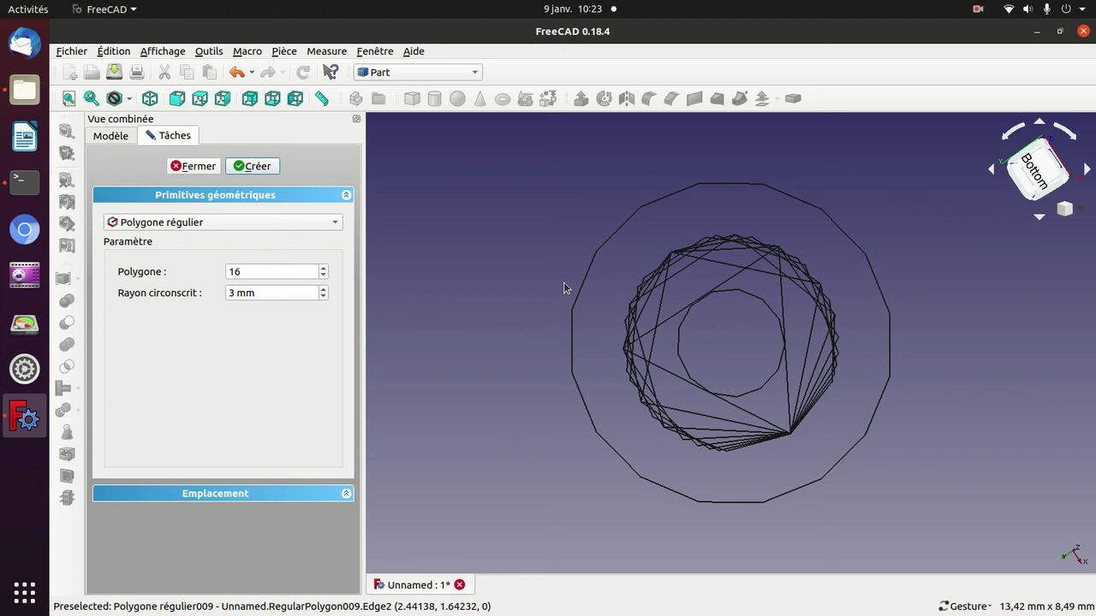
pyautogui.press('0')
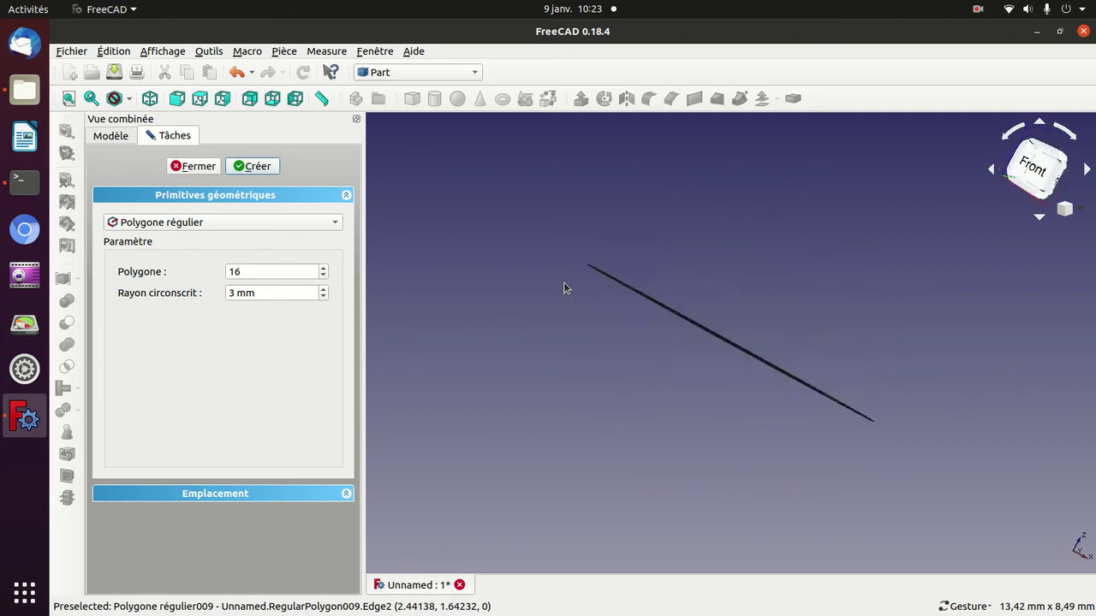
pyautogui.click(193, 166)
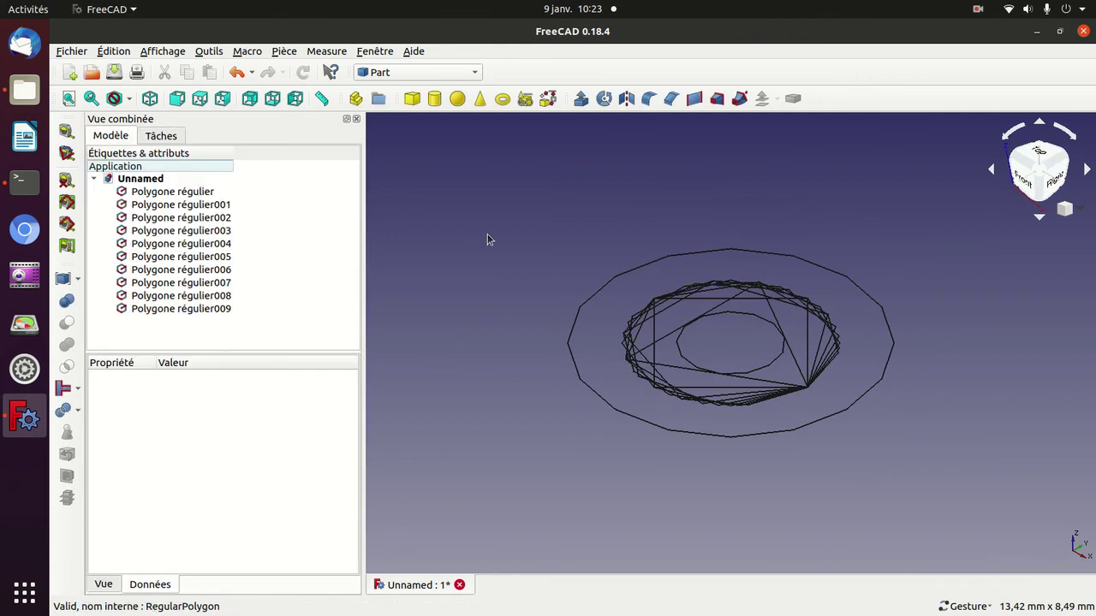